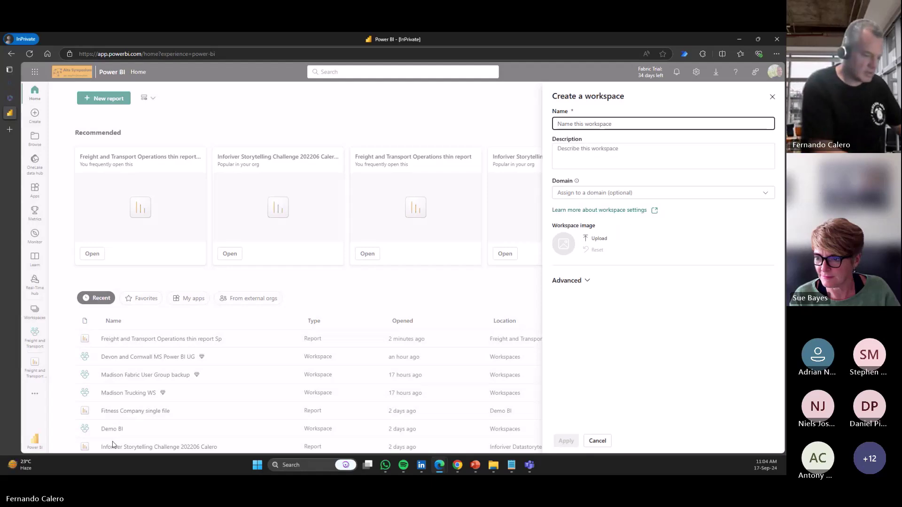
# Create a workspace named "Devon and Cornwall Trucking Company WS" with the Trial license mode
pyautogui.write('Devon and Conr')
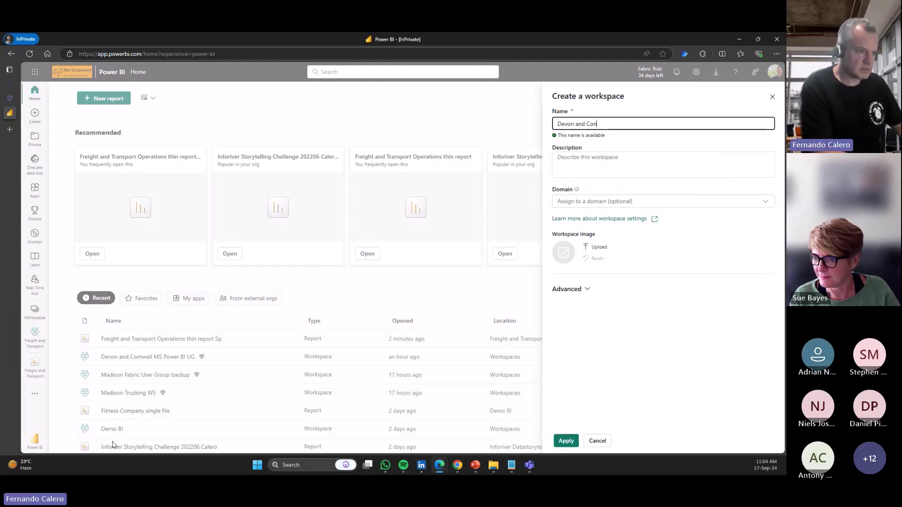
pyautogui.press('BackSpace')
pyautogui.press('BackSpace')
pyautogui.write('rnwall ')
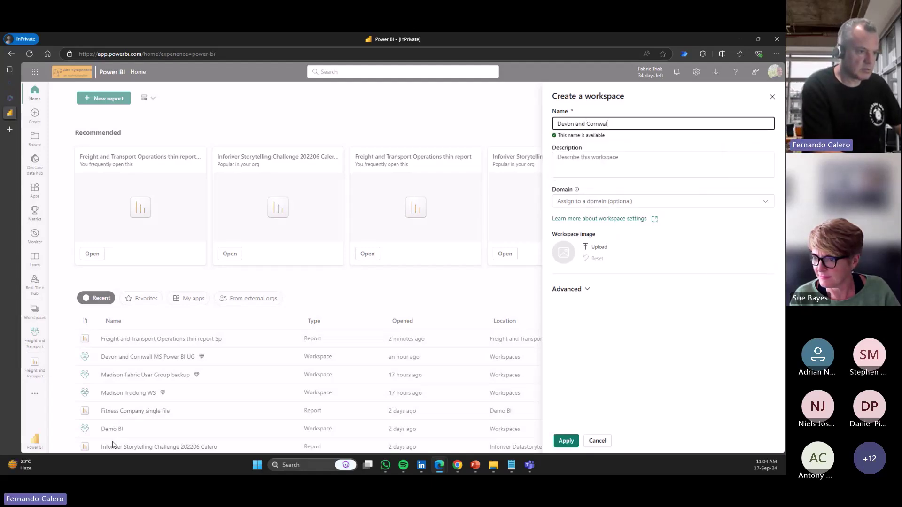
pyautogui.write('Trucking ')
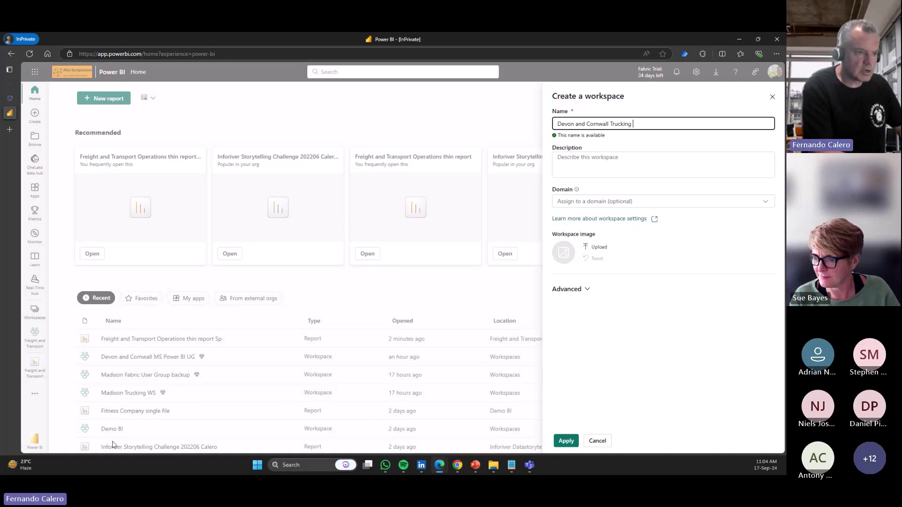
pyautogui.write('Comapnpany WS')
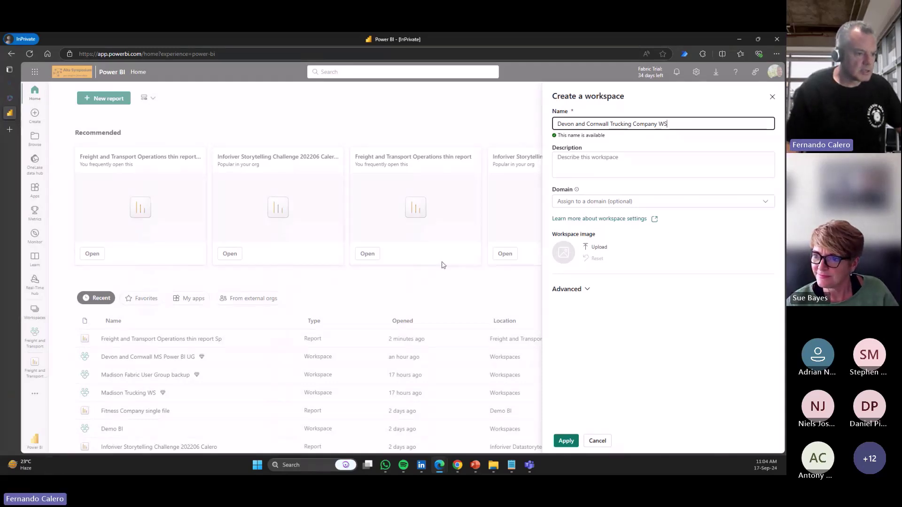
pyautogui.click(555, 289)
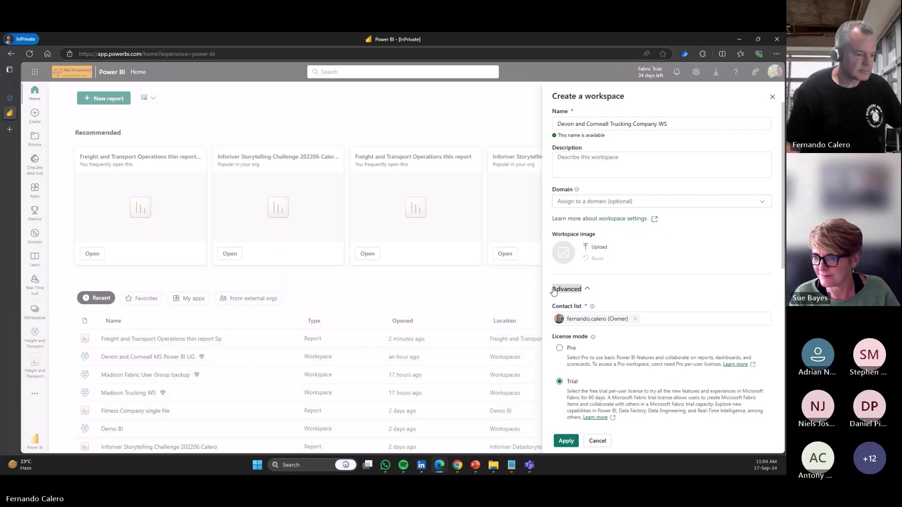
pyautogui.click(565, 441)
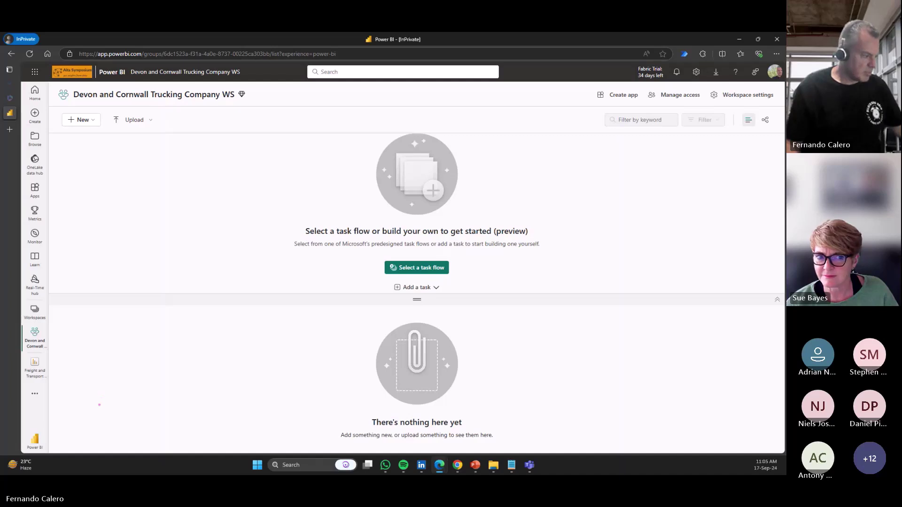
pyautogui.moveTo(25, 422); pyautogui.dragTo(53, 457)
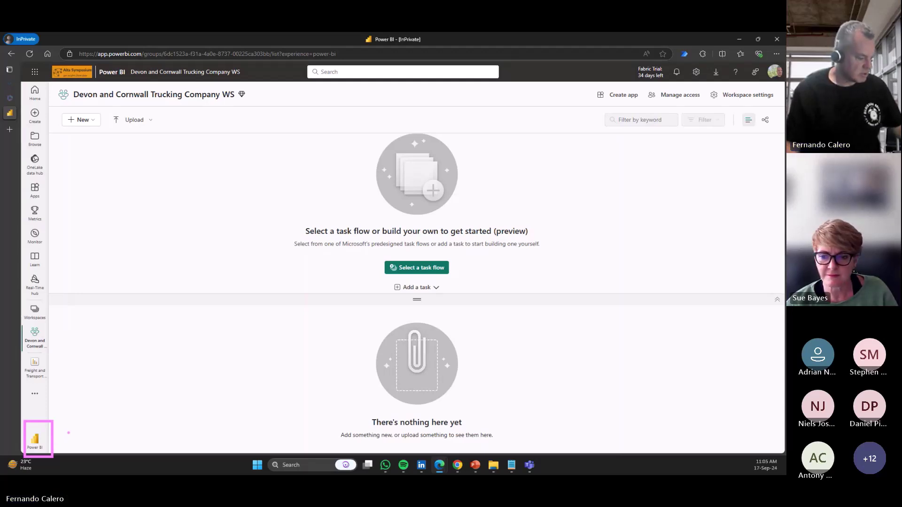
pyautogui.moveTo(69, 433)
pyautogui.mouseDown()
pyautogui.moveTo(96, 391)
pyautogui.moveTo(149, 357)
pyautogui.mouseUp()
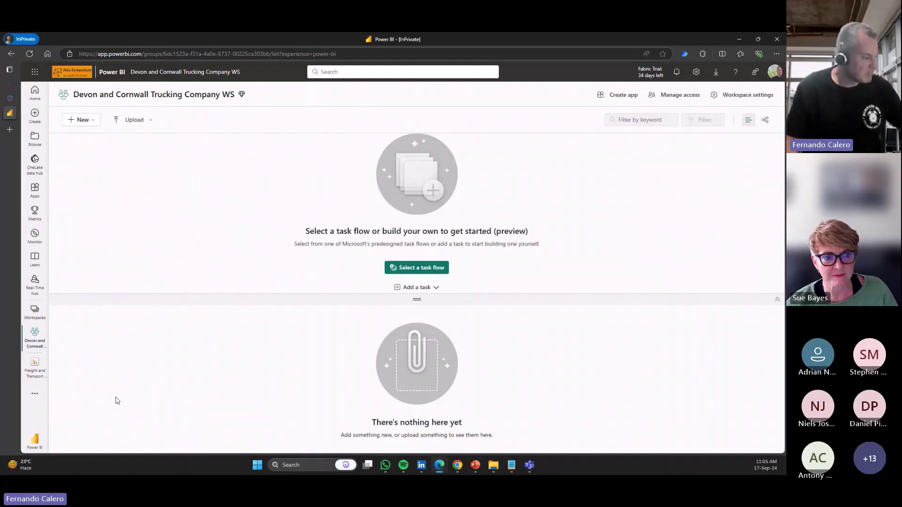
# View the Data Factory experience and return to the Devon and Cornwall Trucking Company WS workspace in the Power BI experience
pyautogui.click(35, 441)
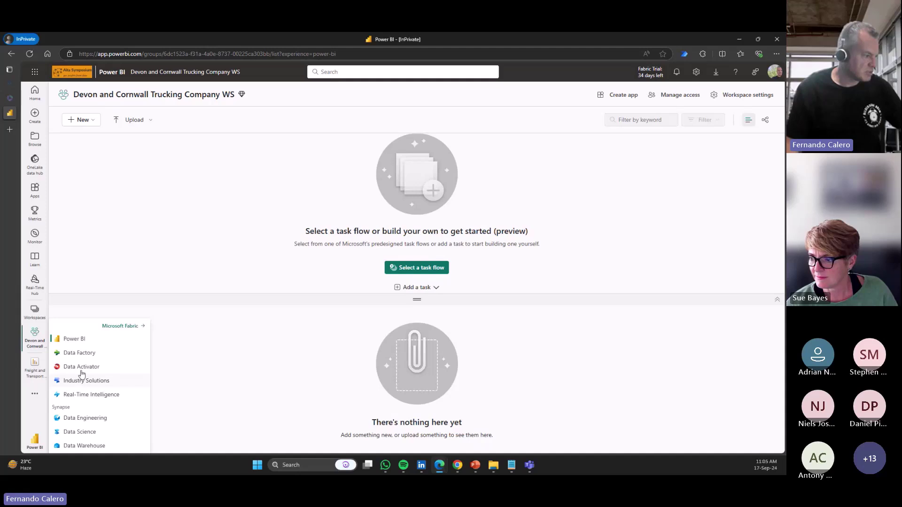
pyautogui.click(78, 353)
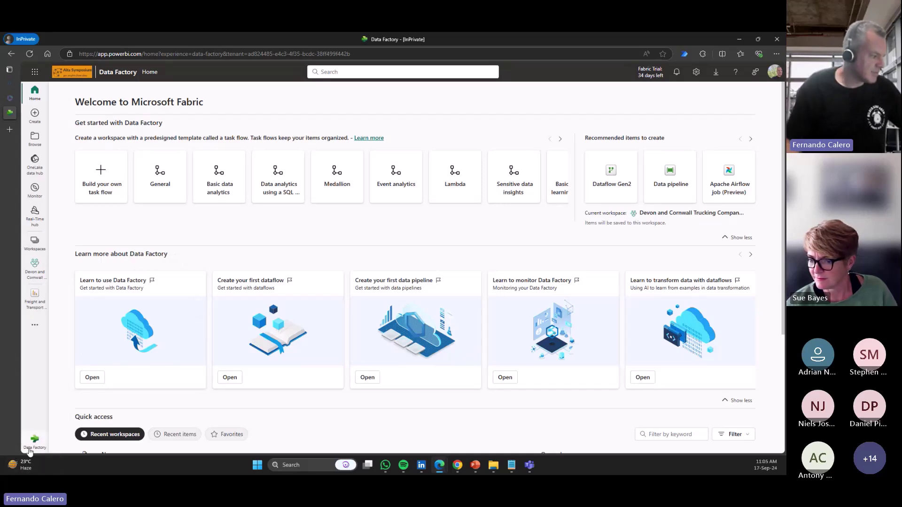
pyautogui.click(32, 444)
pyautogui.click(60, 338)
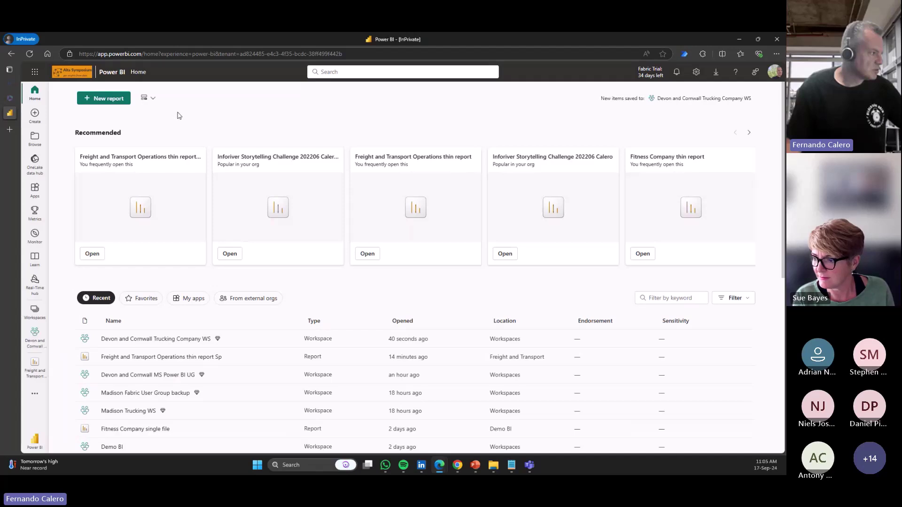
pyautogui.click(35, 312)
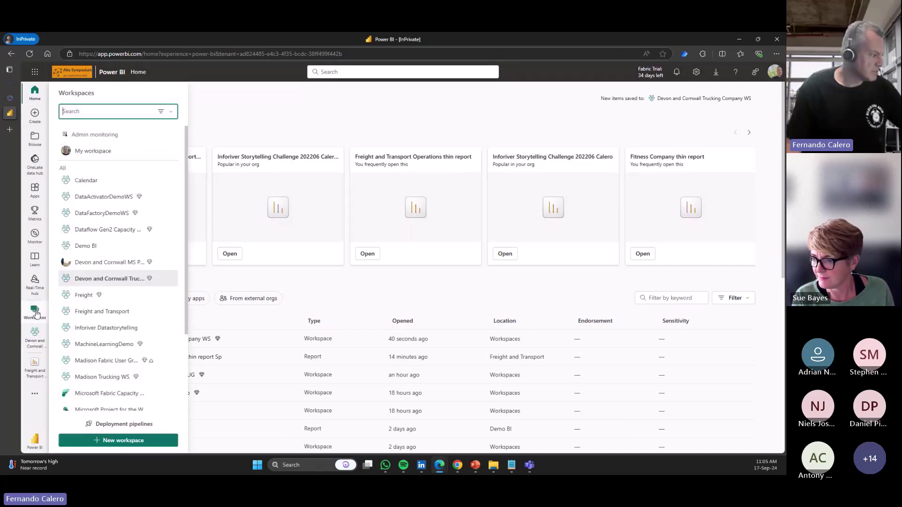
pyautogui.click(90, 281)
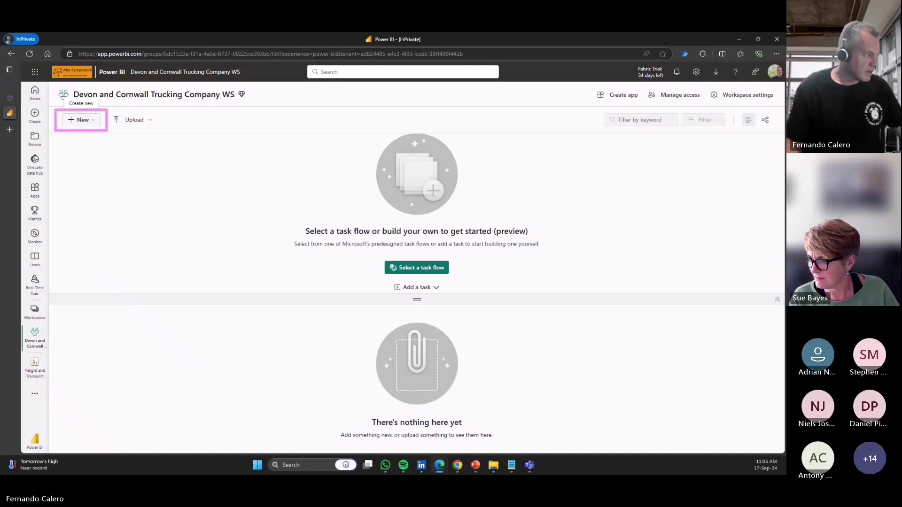
# Create a Dataflow Gen2 item in the Devon and Cornwall Trucking Company WS workspace
pyautogui.click(96, 125)
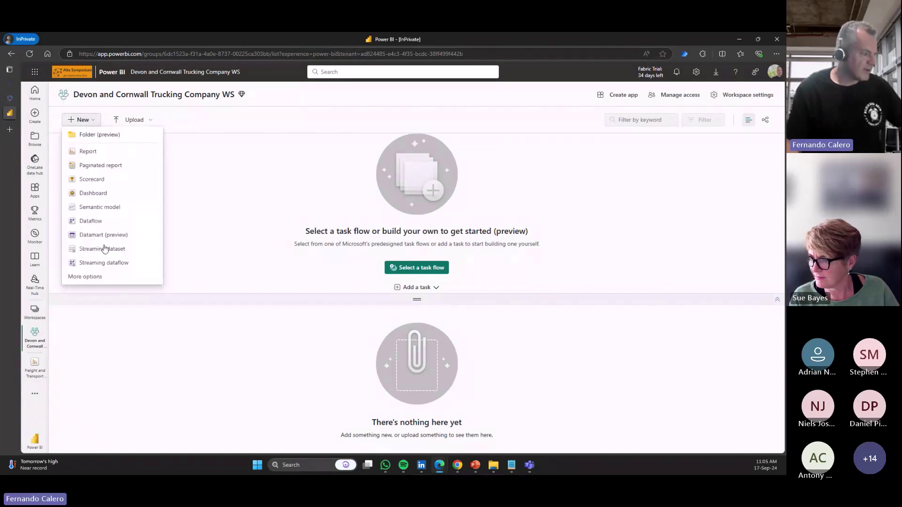
pyautogui.click(104, 277)
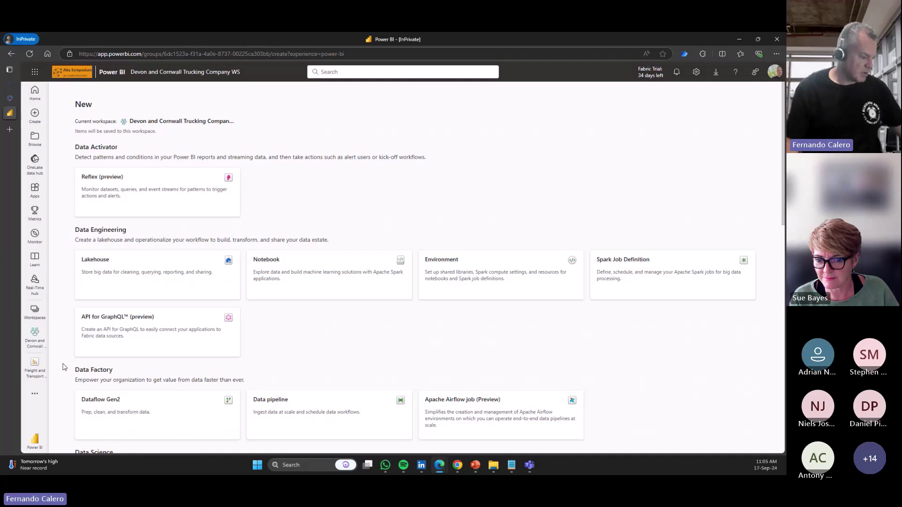
pyautogui.moveTo(62, 363)
pyautogui.mouseDown()
pyautogui.moveTo(201, 445)
pyautogui.moveTo(249, 447)
pyautogui.mouseUp()
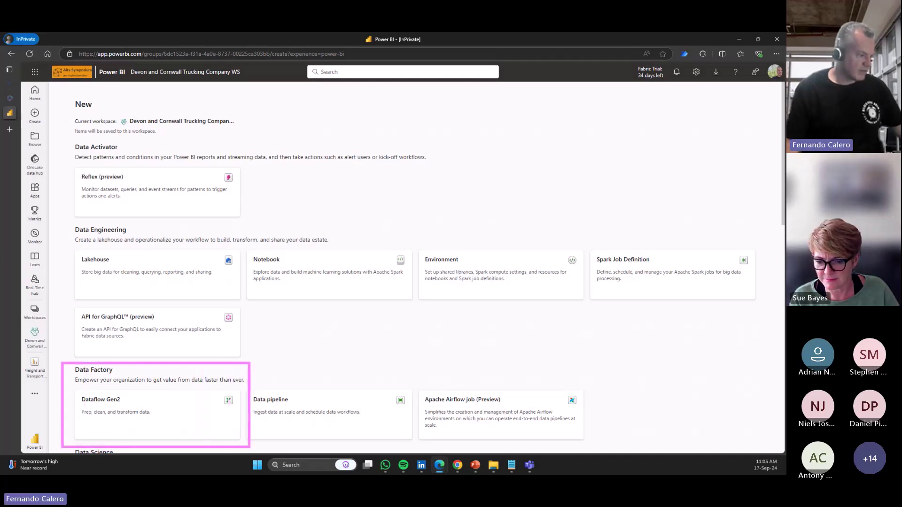
pyautogui.press('Escape')
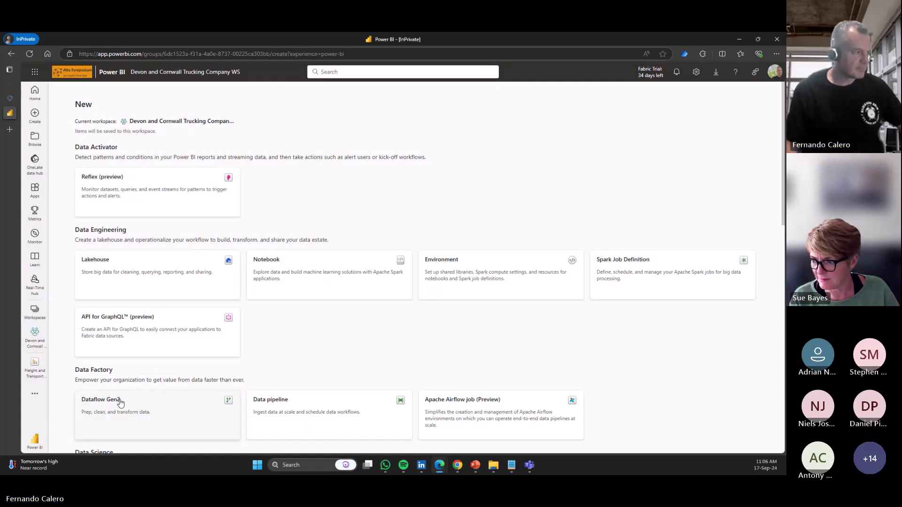
pyautogui.click(134, 407)
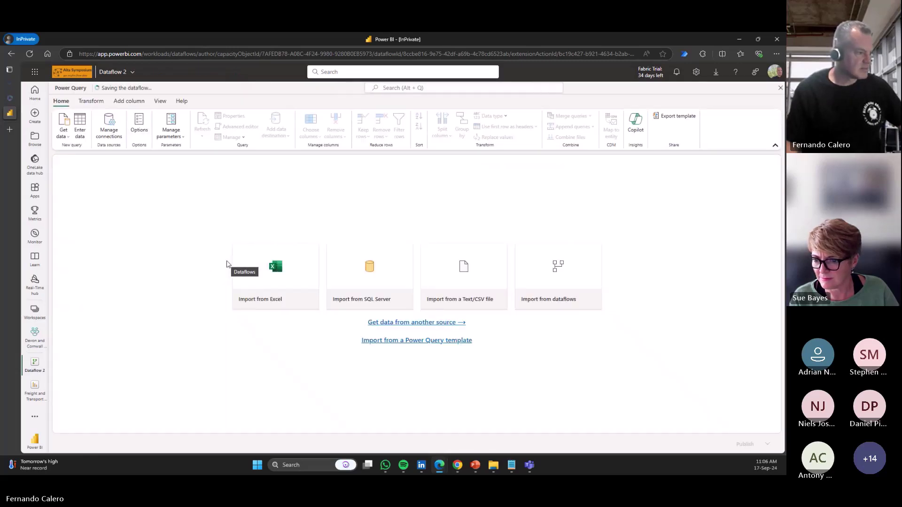
# Import customers_df.csv as a Text/CSV source from the OneDrive folder BI > Samples > Freight and Transport into the dataflow
pyautogui.click(471, 305)
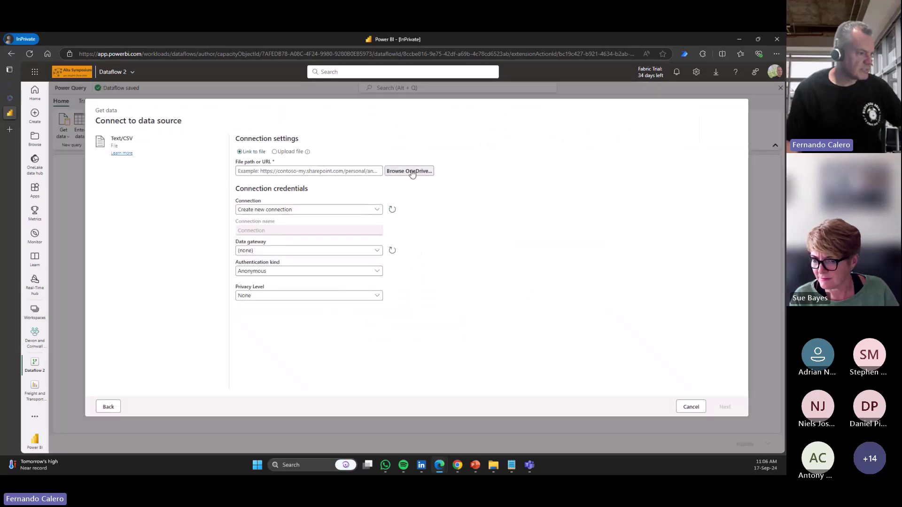
pyautogui.click(411, 172)
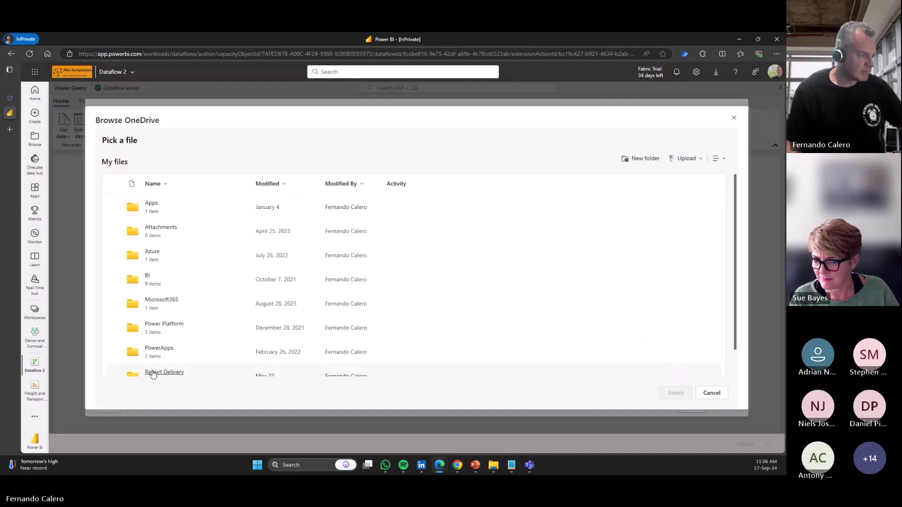
pyautogui.click(150, 278)
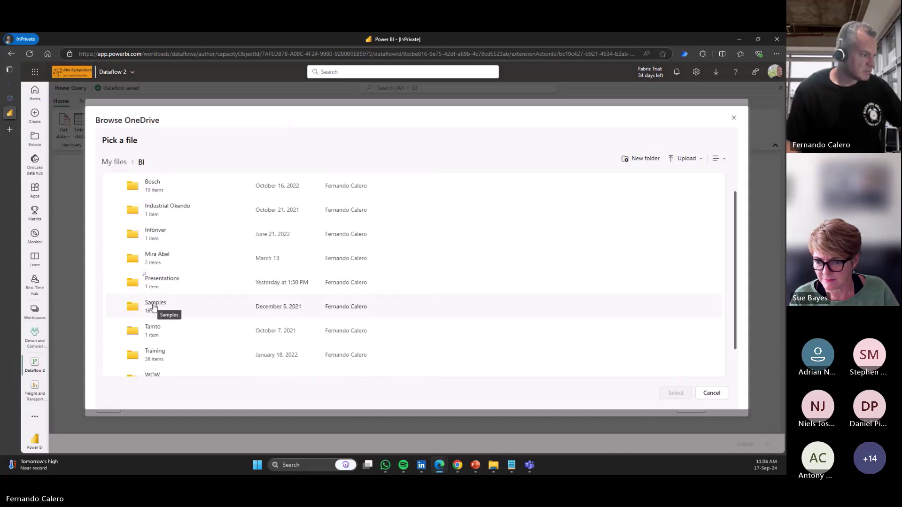
pyautogui.click(154, 307)
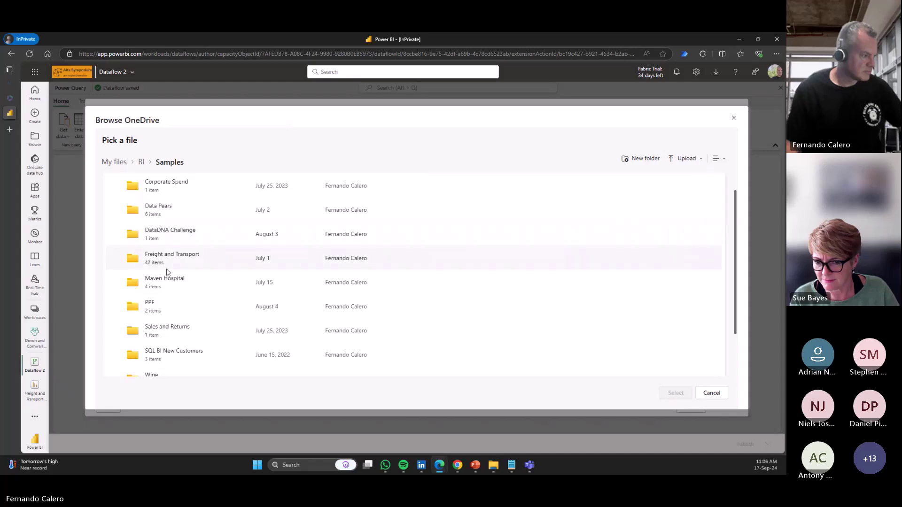
pyautogui.click(165, 258)
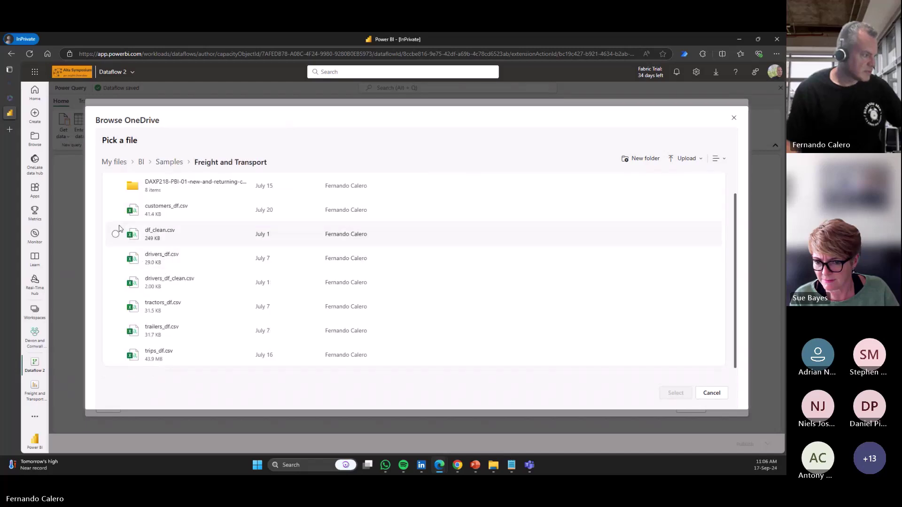
pyautogui.click(115, 211)
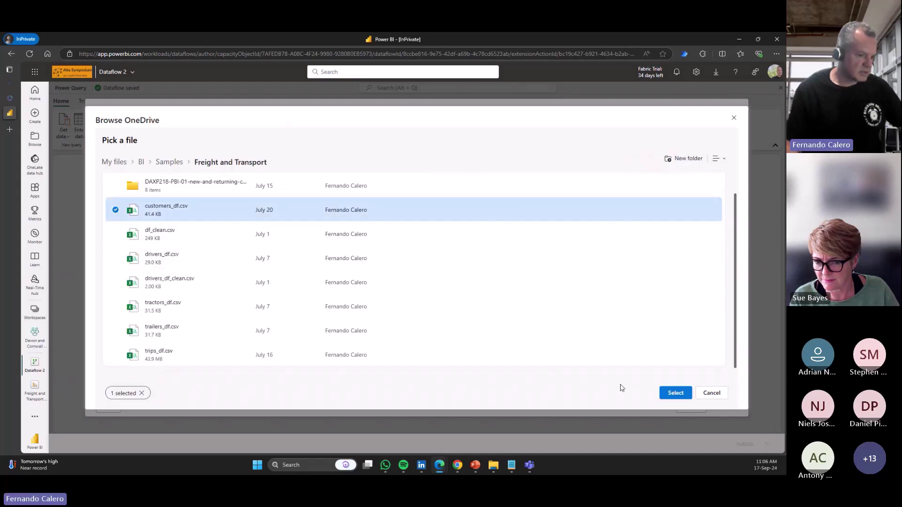
pyautogui.click(675, 393)
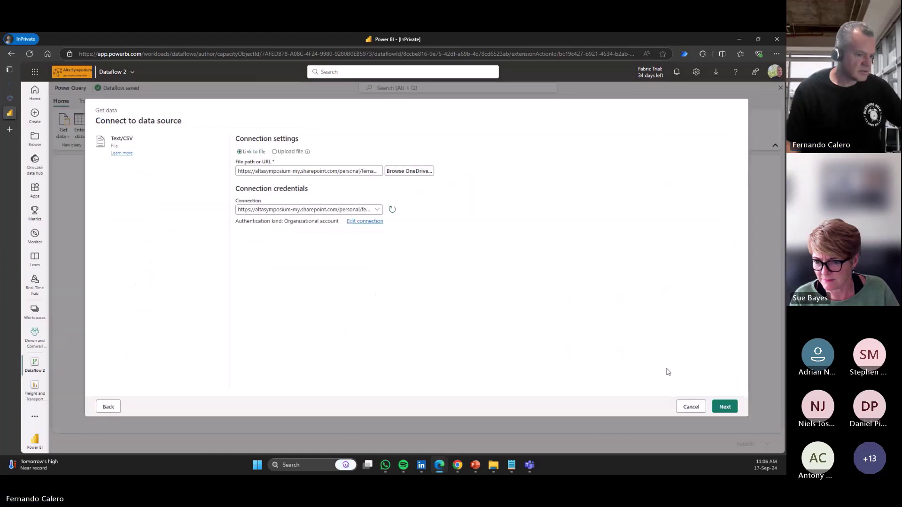
pyautogui.click(726, 409)
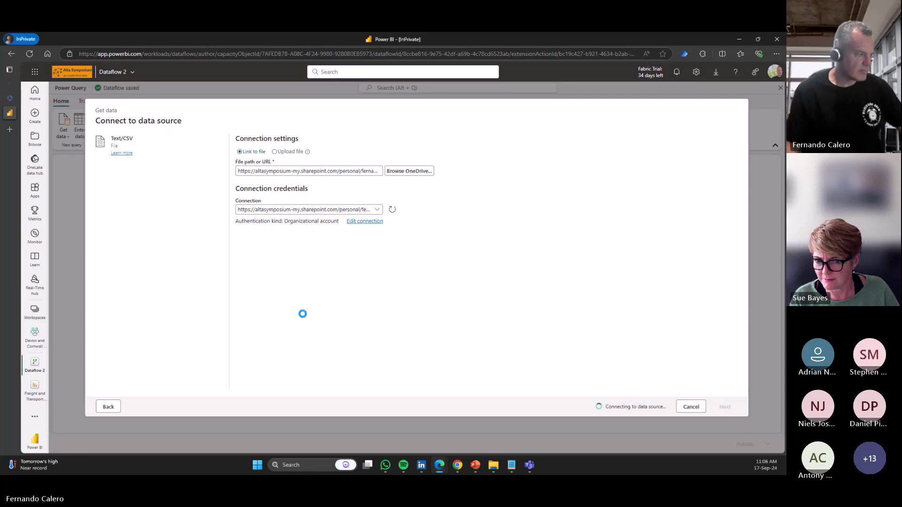
pyautogui.click(723, 407)
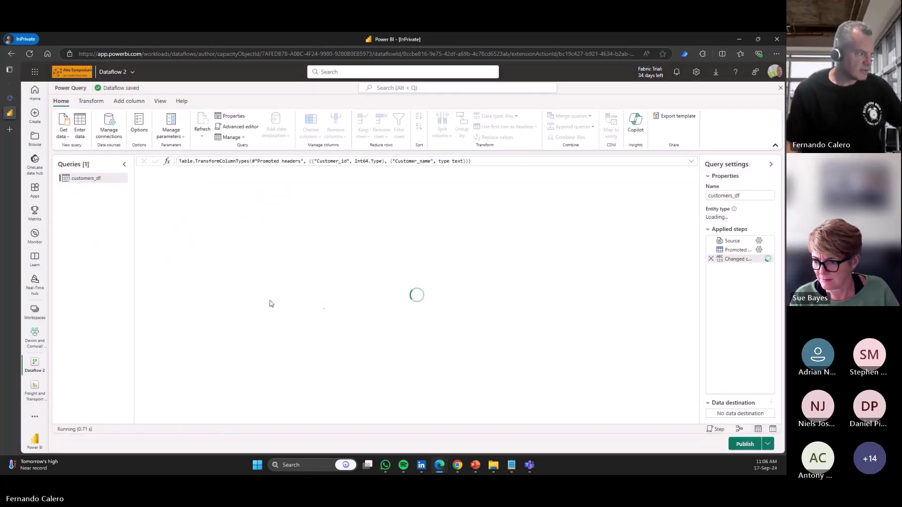
# Import drivers_df.csv as a Text/CSV source from the OneDrive folder BI > Samples > Freight and Transport
pyautogui.click(64, 135)
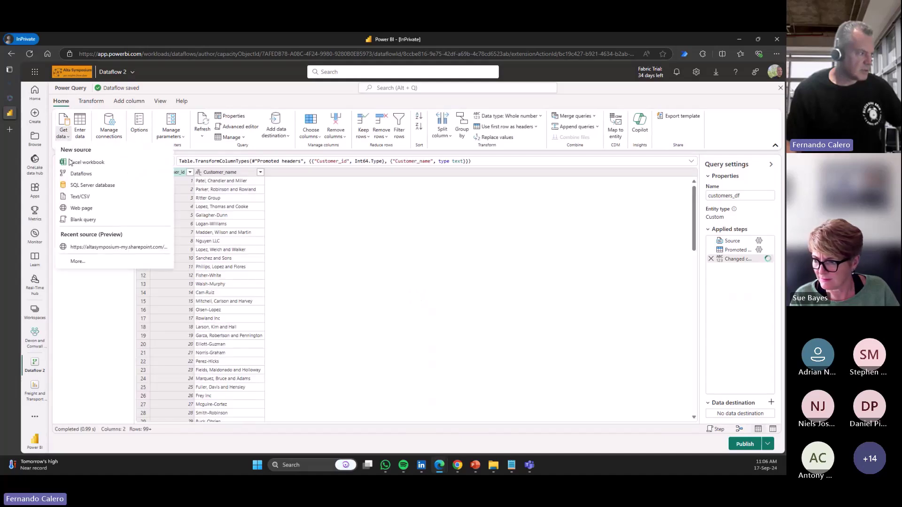
pyautogui.click(91, 197)
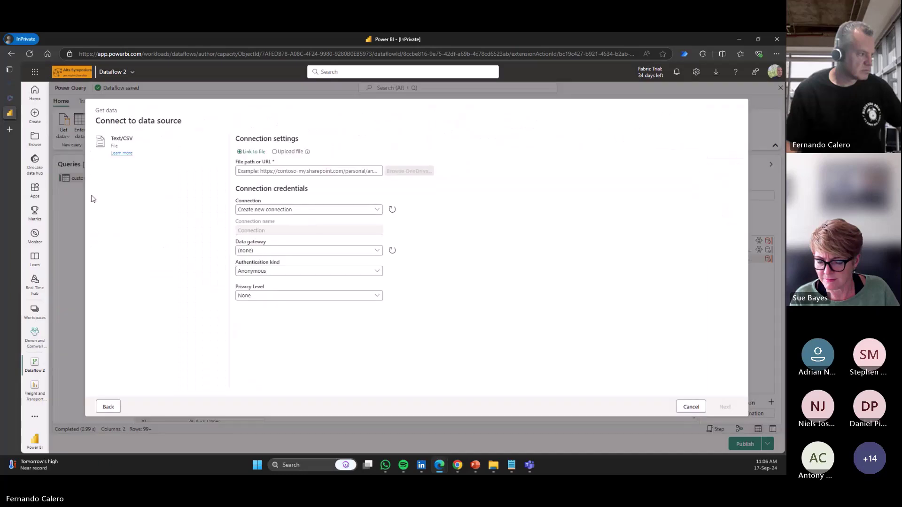
pyautogui.click(417, 173)
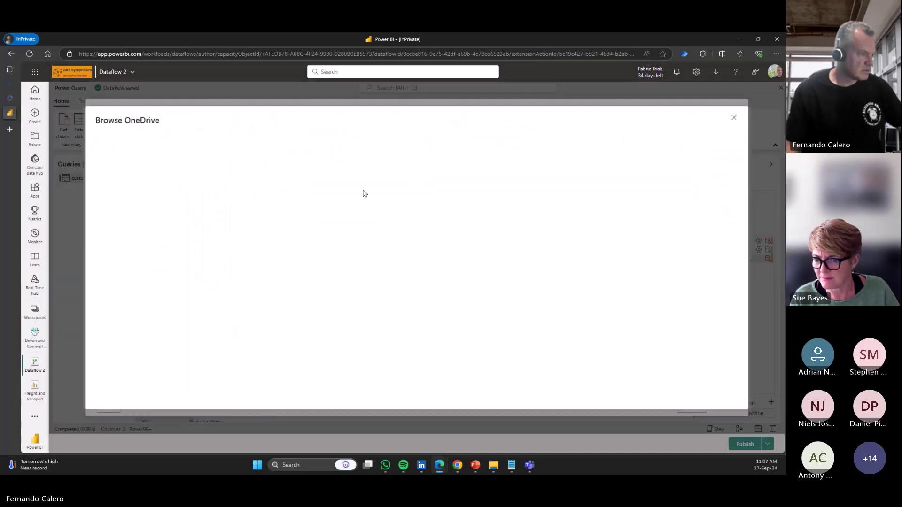
pyautogui.click(146, 279)
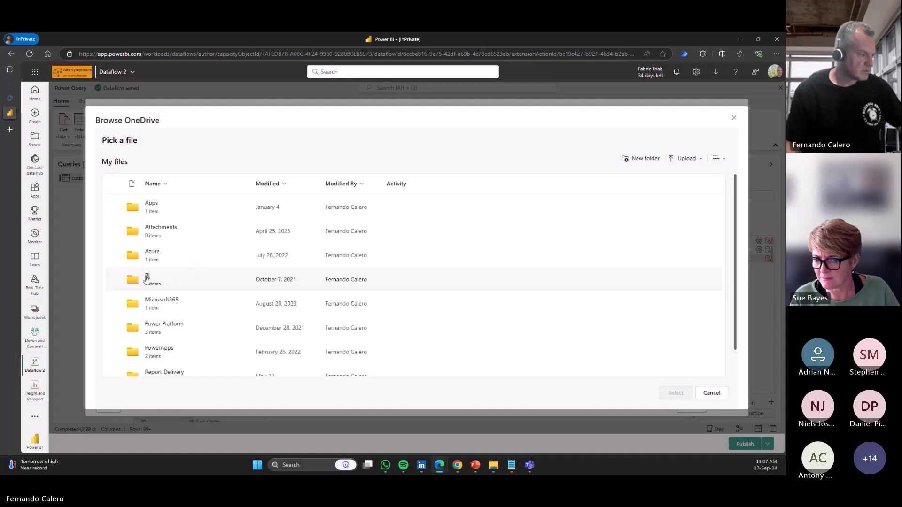
pyautogui.click(154, 302)
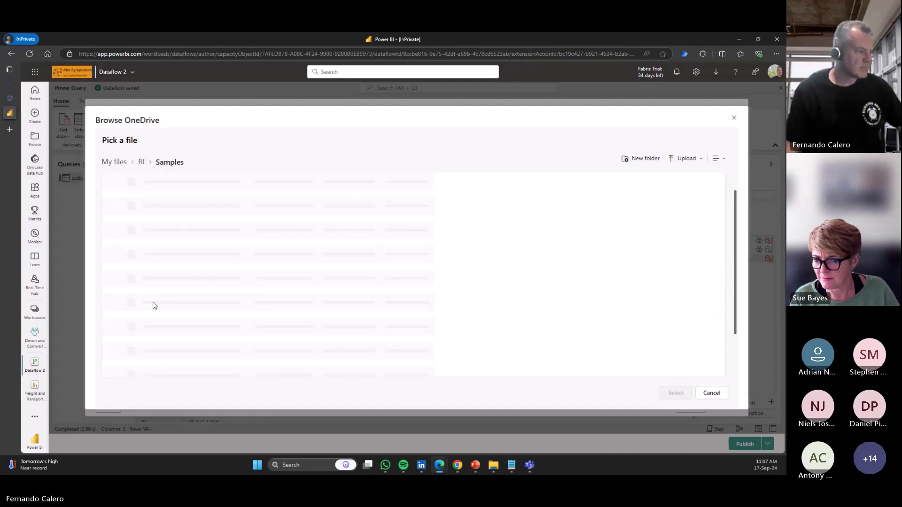
pyautogui.click(171, 255)
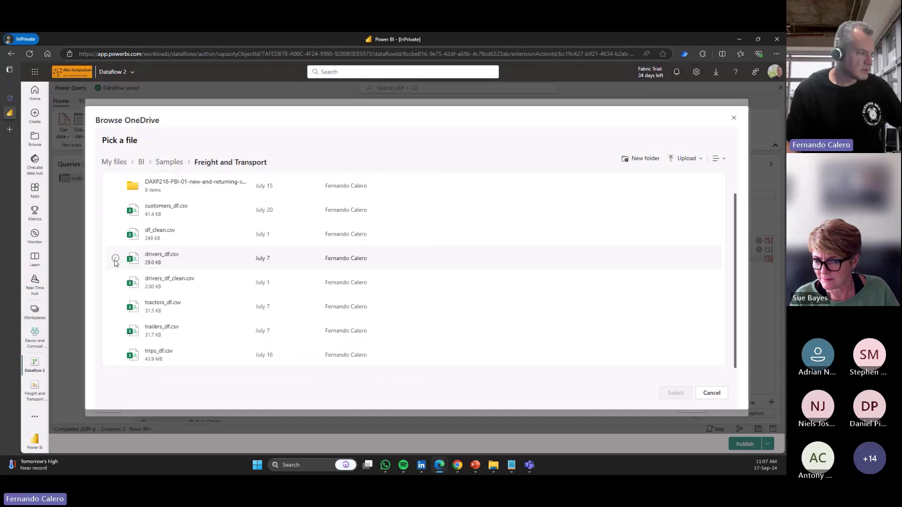
pyautogui.click(165, 258)
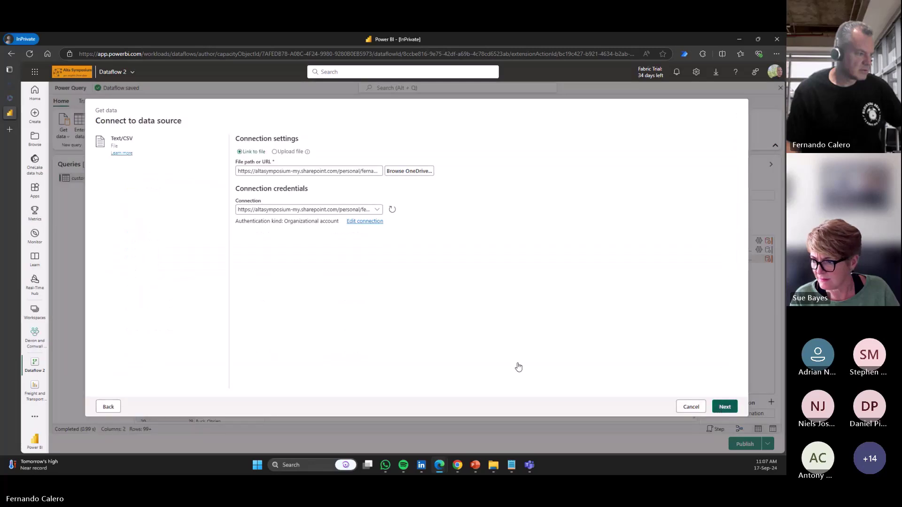
pyautogui.press('Return')
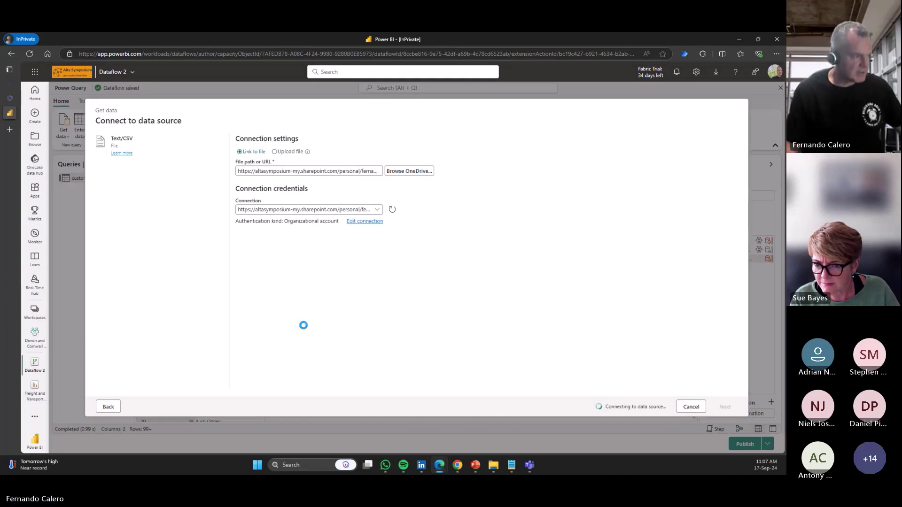
pyautogui.click(723, 406)
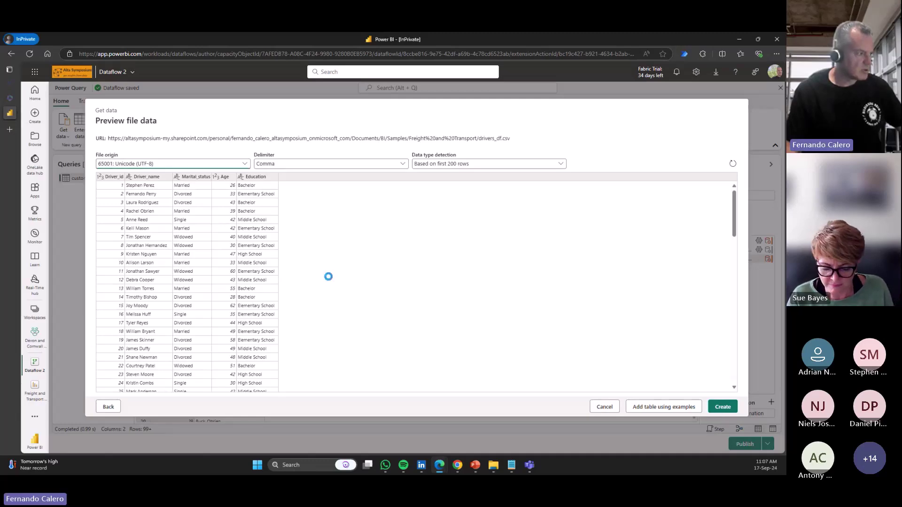
# Add trailers_df.csv from the same OneDrive Freight and Transport folder as another Text/CSV query
pyautogui.click(63, 136)
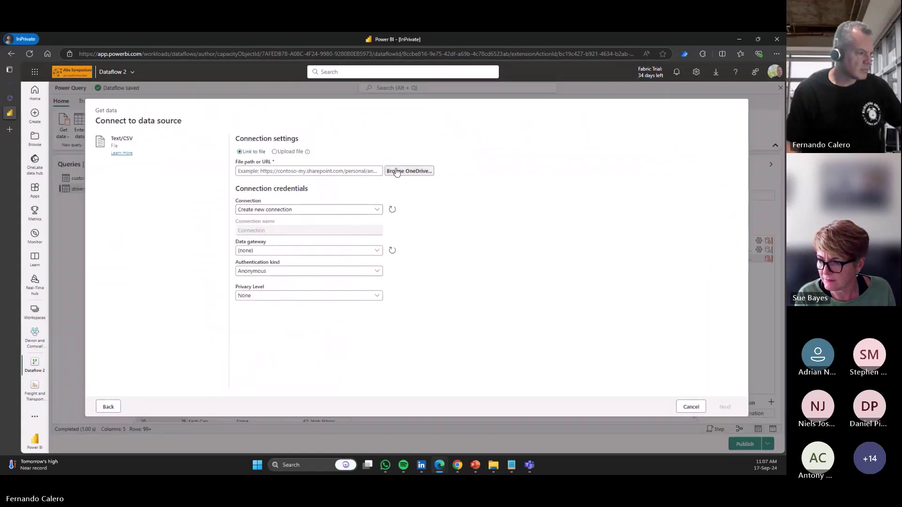
pyautogui.click(397, 172)
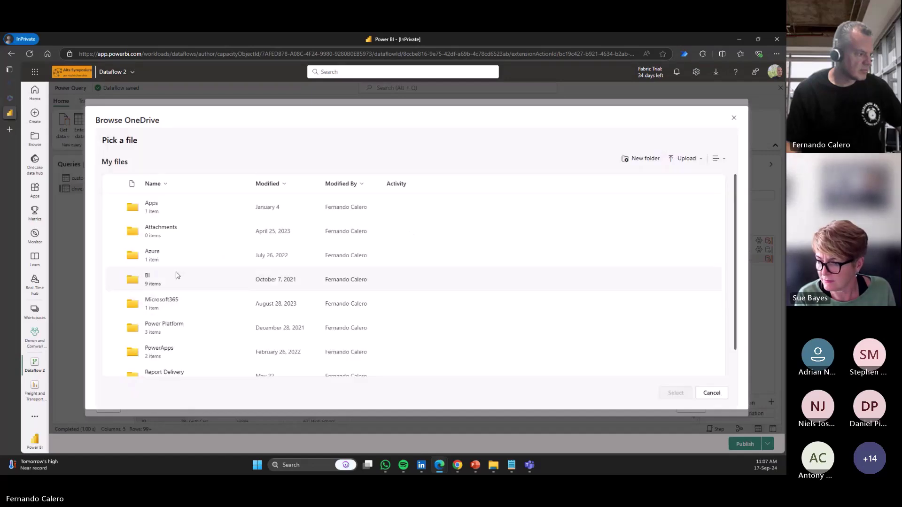
pyautogui.click(148, 280)
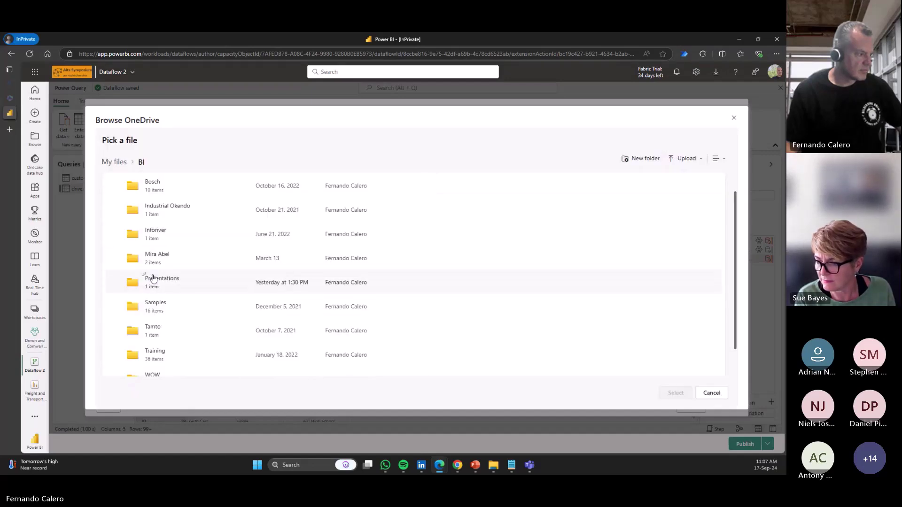
pyautogui.click(152, 306)
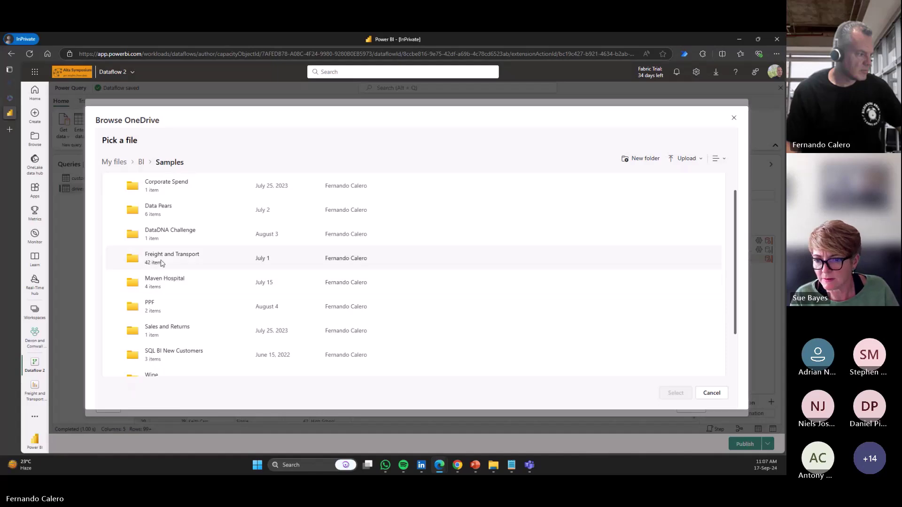
pyautogui.click(161, 261)
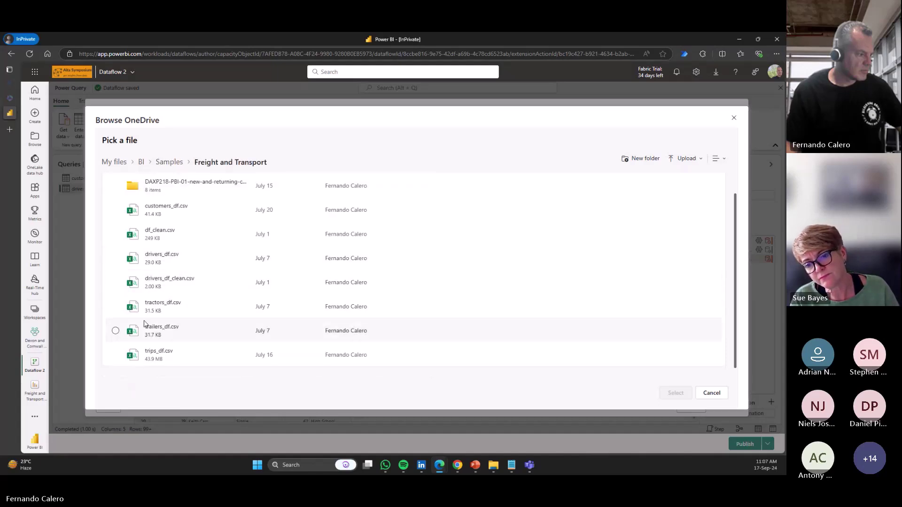
pyautogui.click(115, 331)
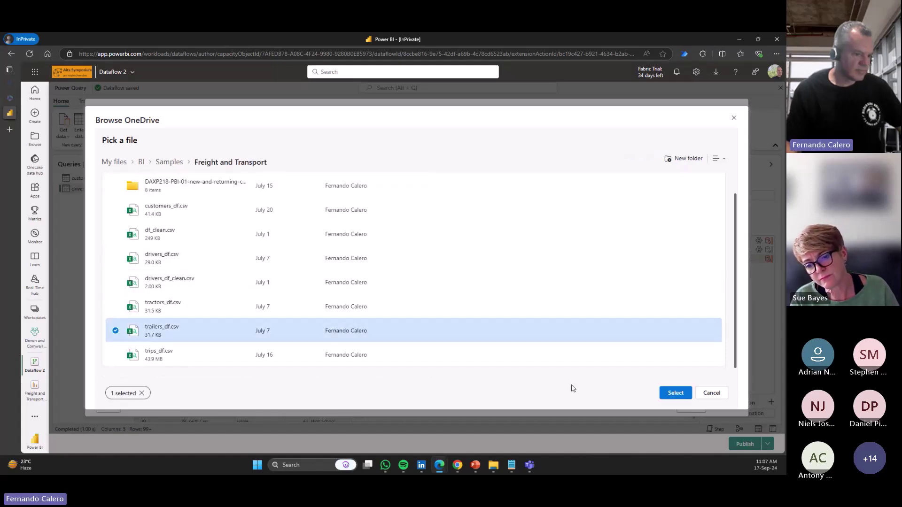
pyautogui.click(676, 394)
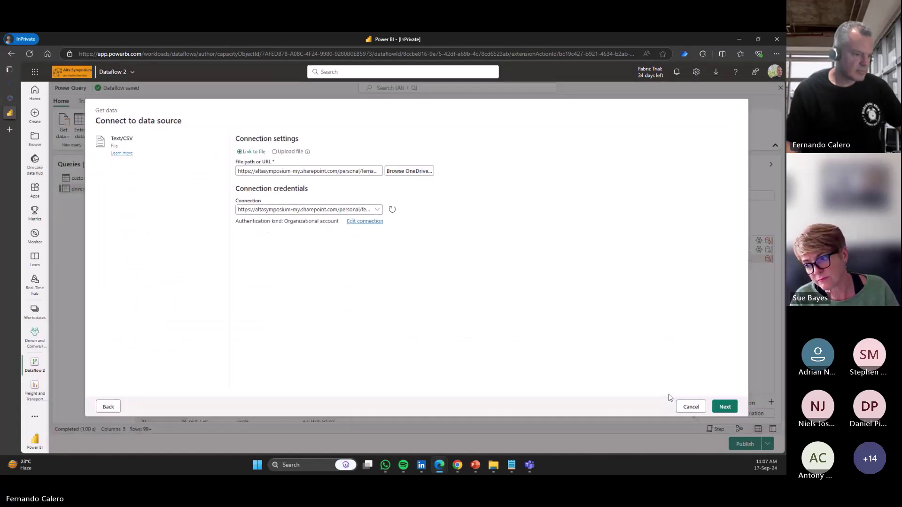
pyautogui.click(720, 408)
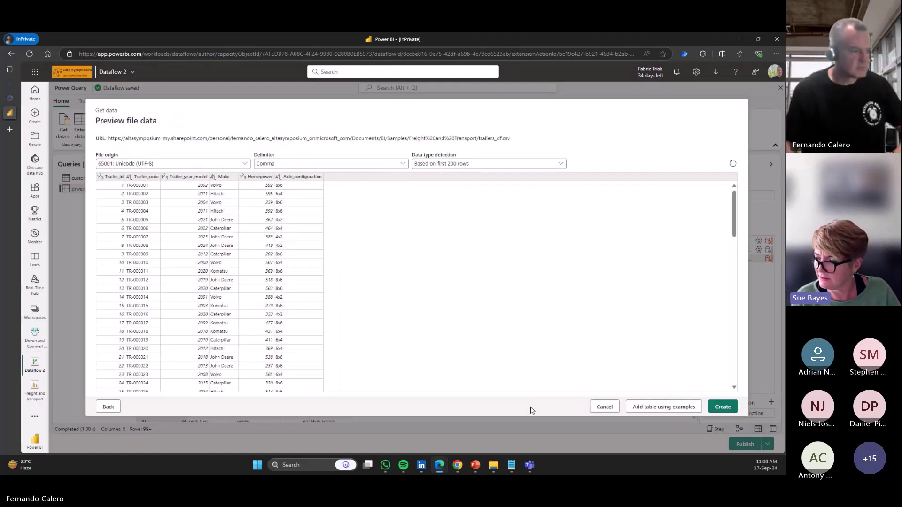
pyautogui.click(718, 407)
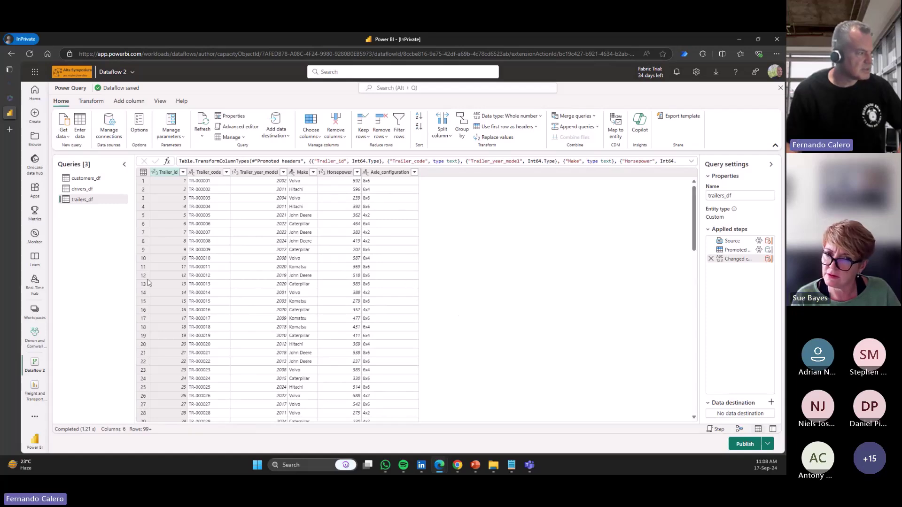
# Compare the Link to file and Upload file connection settings for a new Text/CSV source, and cancel without adding it
pyautogui.click(64, 133)
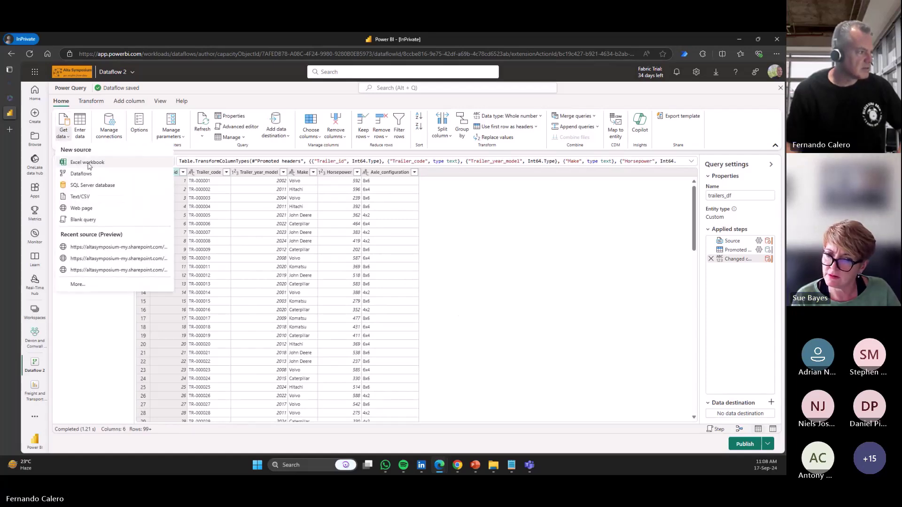
pyautogui.click(101, 197)
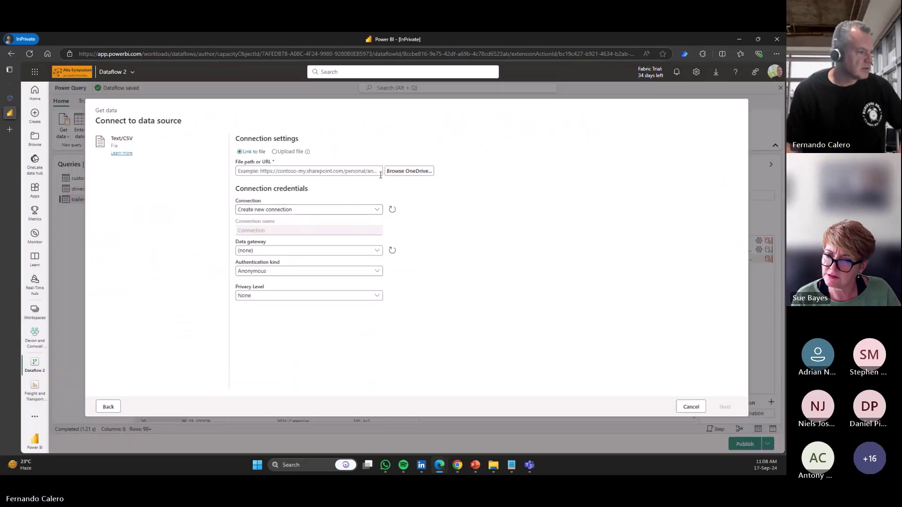
pyautogui.click(275, 151)
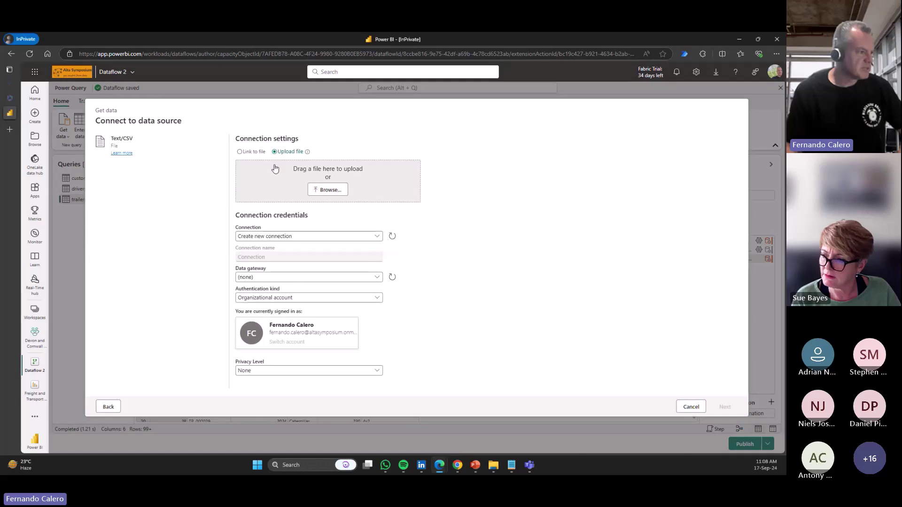
pyautogui.click(240, 152)
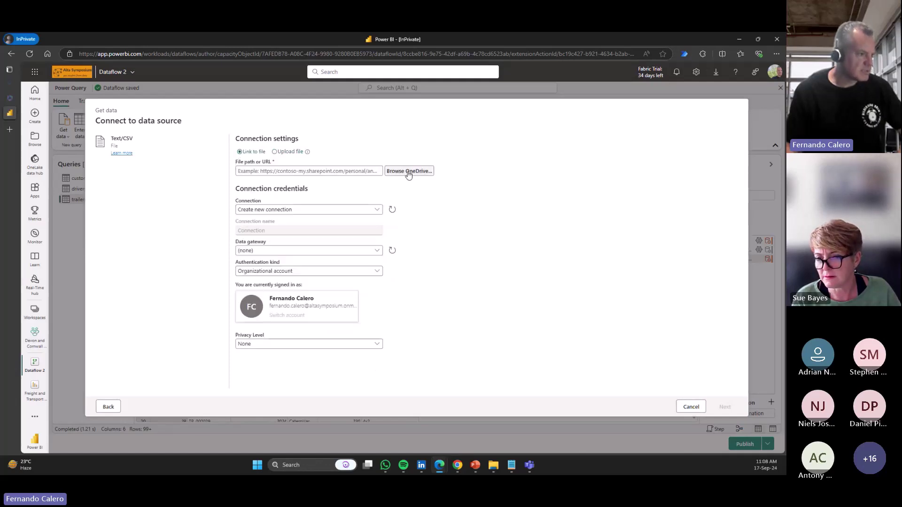
pyautogui.click(275, 152)
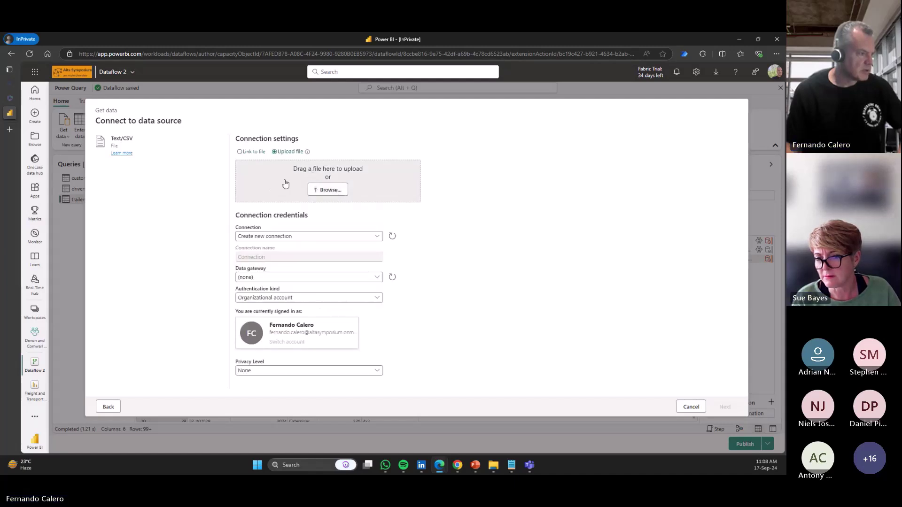
pyautogui.click(240, 152)
pyautogui.click(687, 407)
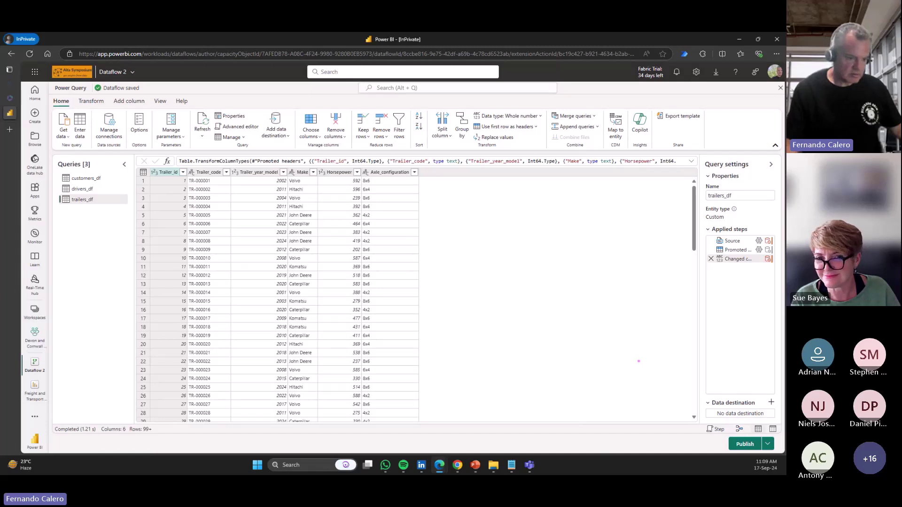
pyautogui.moveTo(682, 395); pyautogui.dragTo(781, 422)
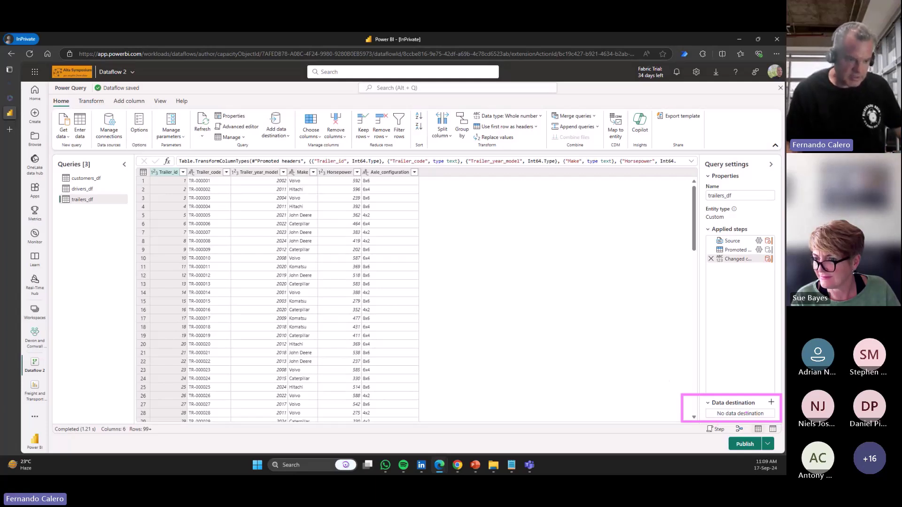
pyautogui.press('Escape')
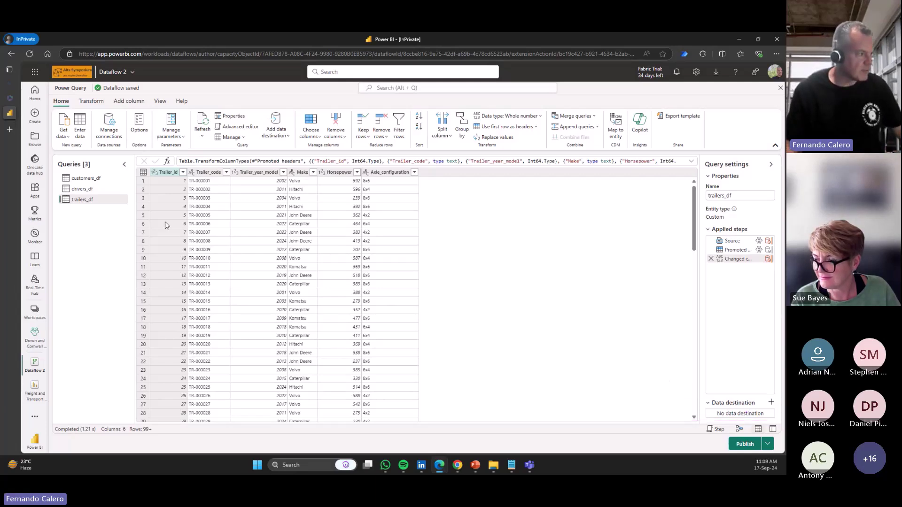
# Review the customers_df, drivers_df and trailers_df queries and publish Dataflow 2
pyautogui.click(89, 179)
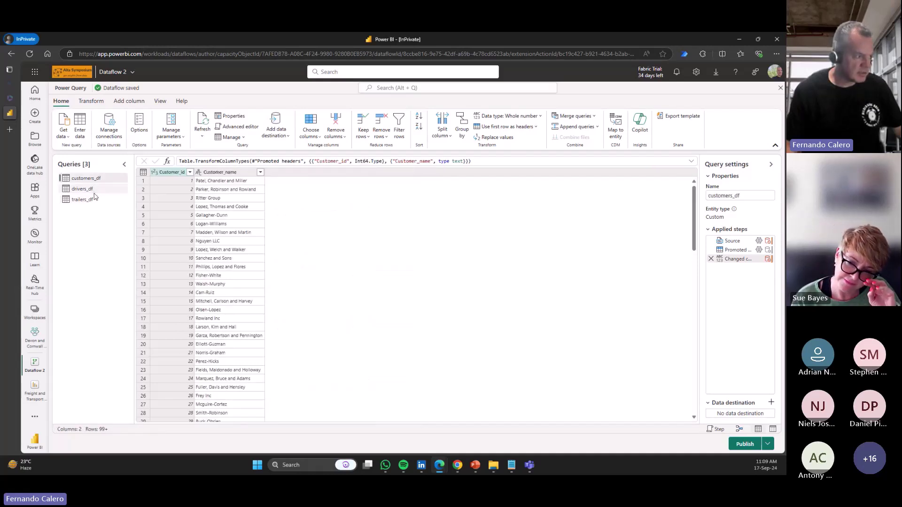
pyautogui.click(94, 191)
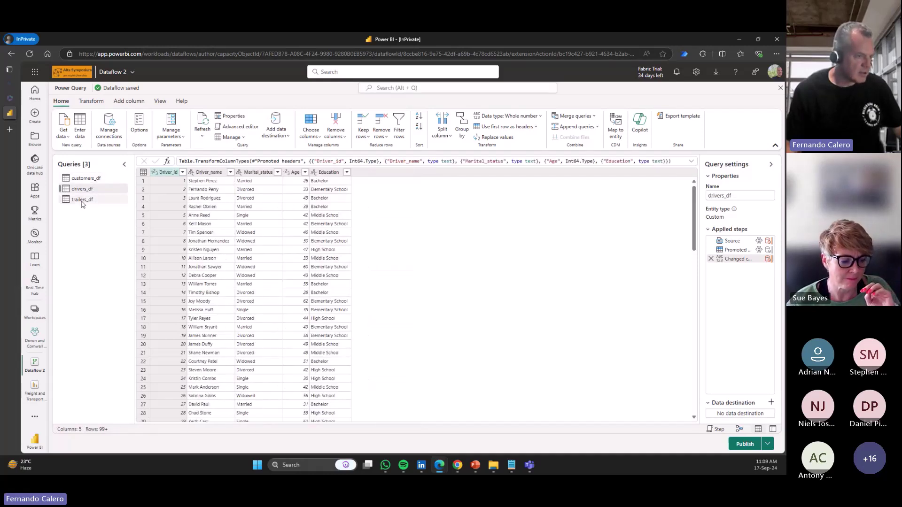
pyautogui.click(83, 201)
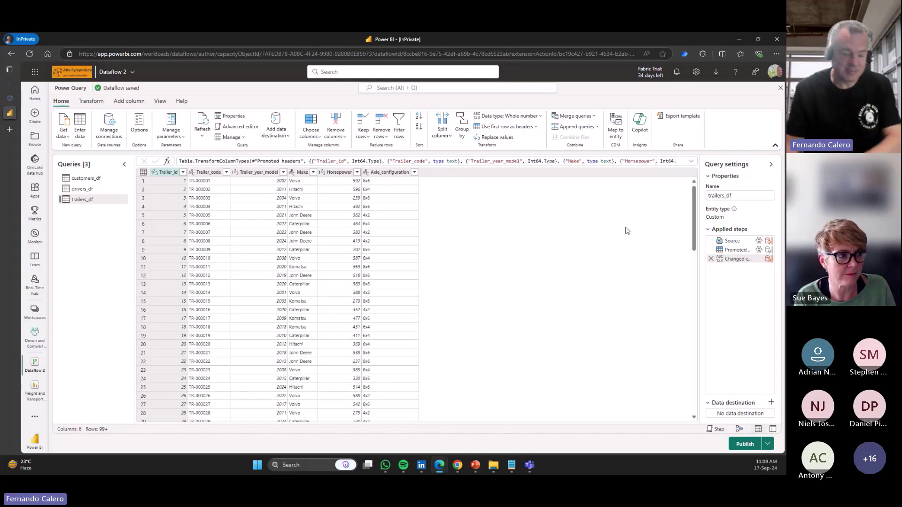
pyautogui.click(769, 444)
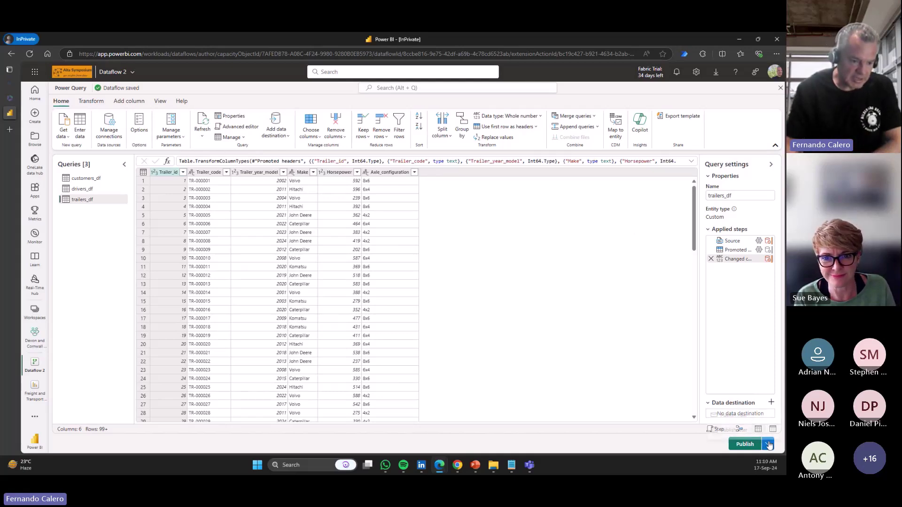
pyautogui.click(734, 430)
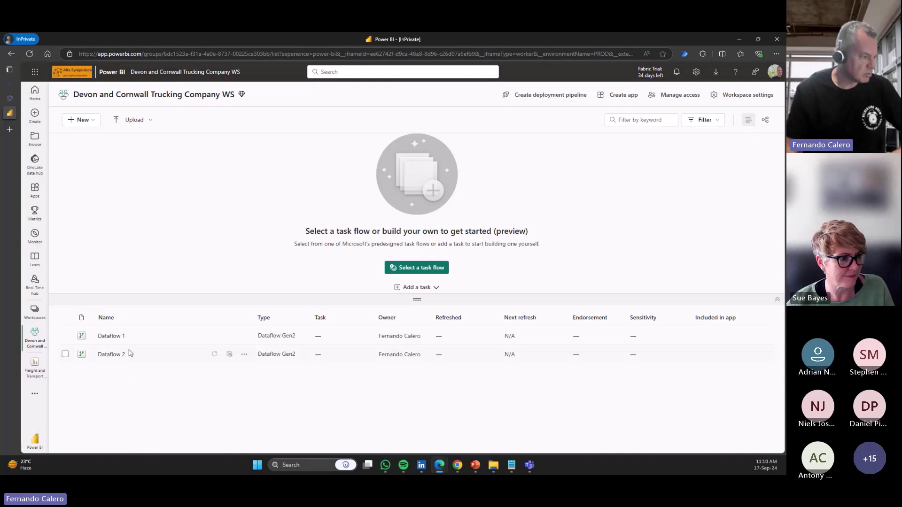
# Open Dataflow 1 to check its contents and exit back to the workspace
pyautogui.click(117, 337)
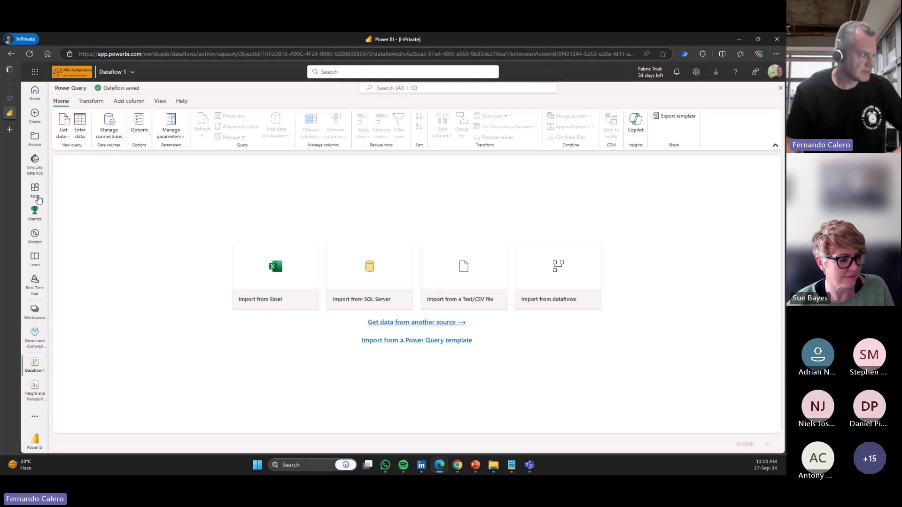
pyautogui.click(779, 89)
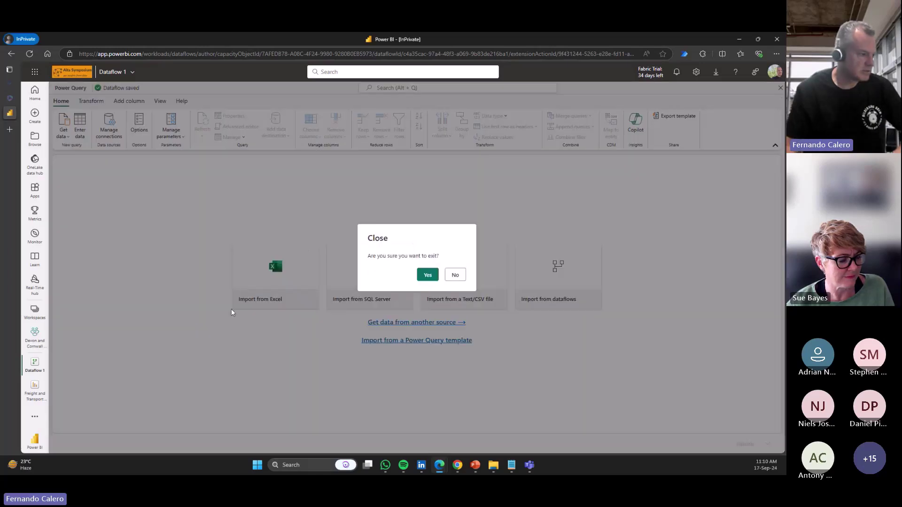
pyautogui.click(428, 275)
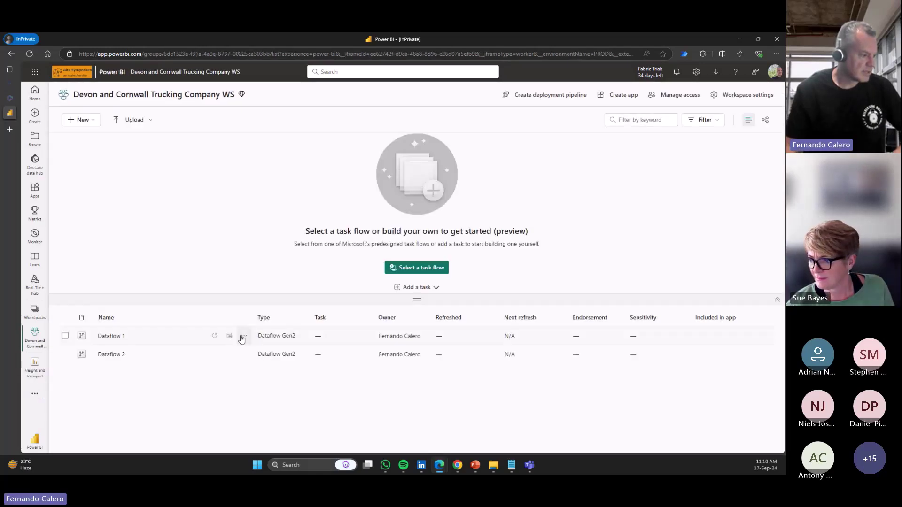
# Delete Dataflow 1 from the Devon and Cornwall Trucking Company WS workspace
pyautogui.click(243, 337)
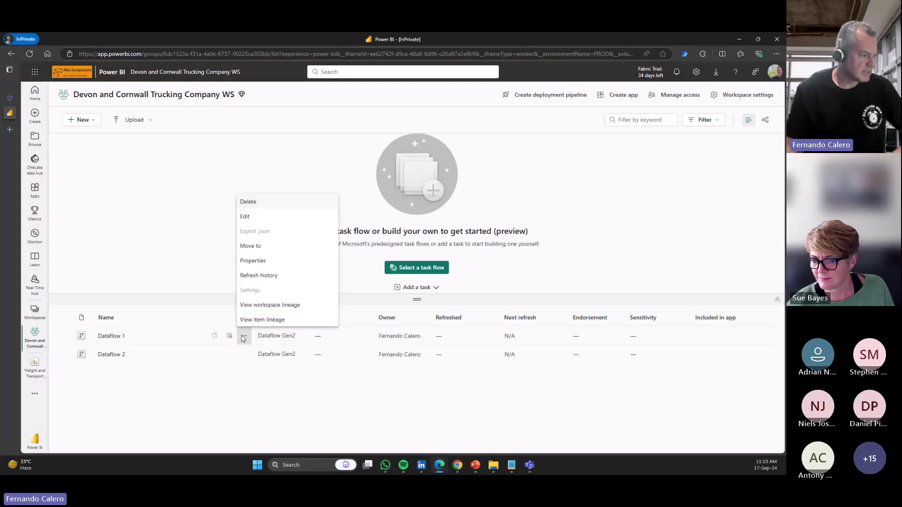
pyautogui.click(265, 203)
pyautogui.click(421, 281)
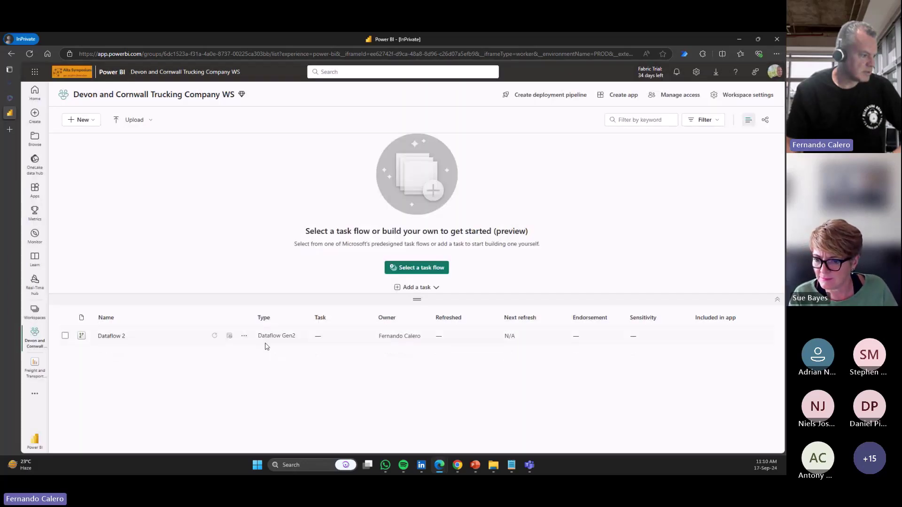
# Rename Dataflow 2 as "Devon Dimensions df" in its properties and save the change
pyautogui.click(244, 336)
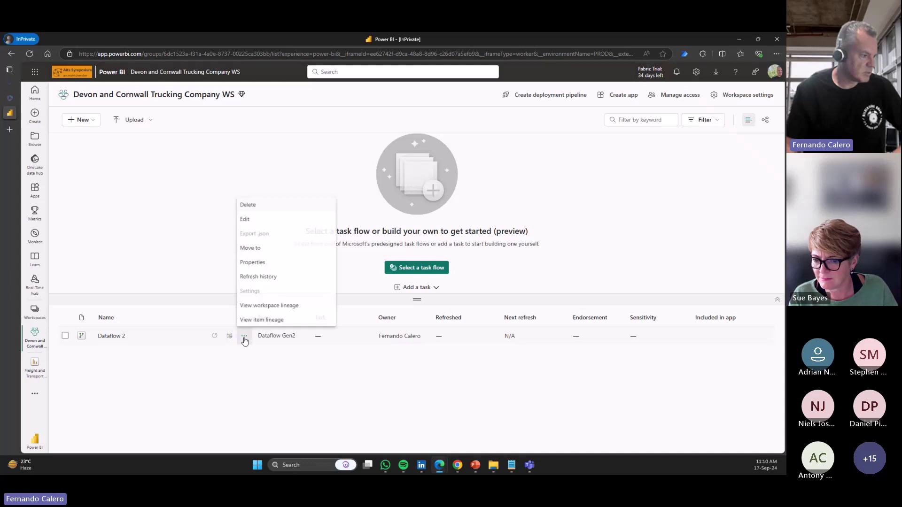
pyautogui.click(251, 260)
pyautogui.click(591, 151)
pyautogui.hotkey('ctrl', 'a')
pyautogui.write('D')
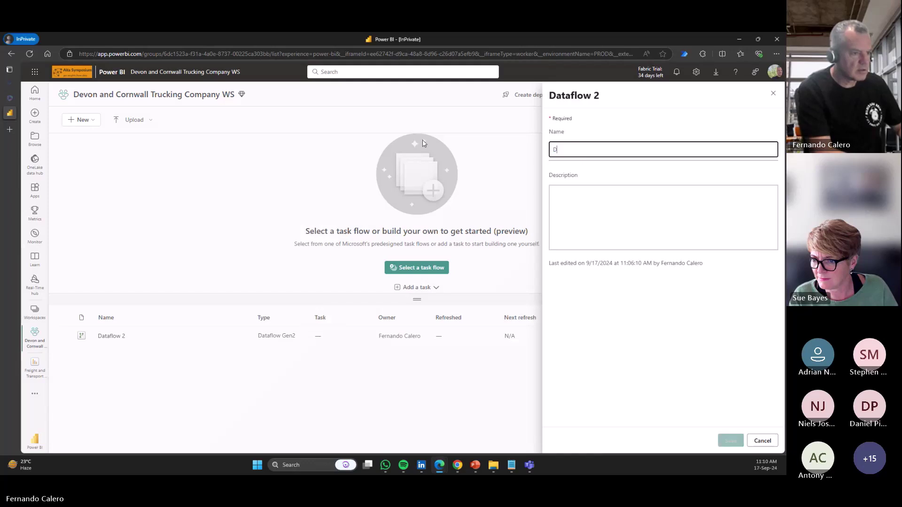
pyautogui.write('evon Dimensions')
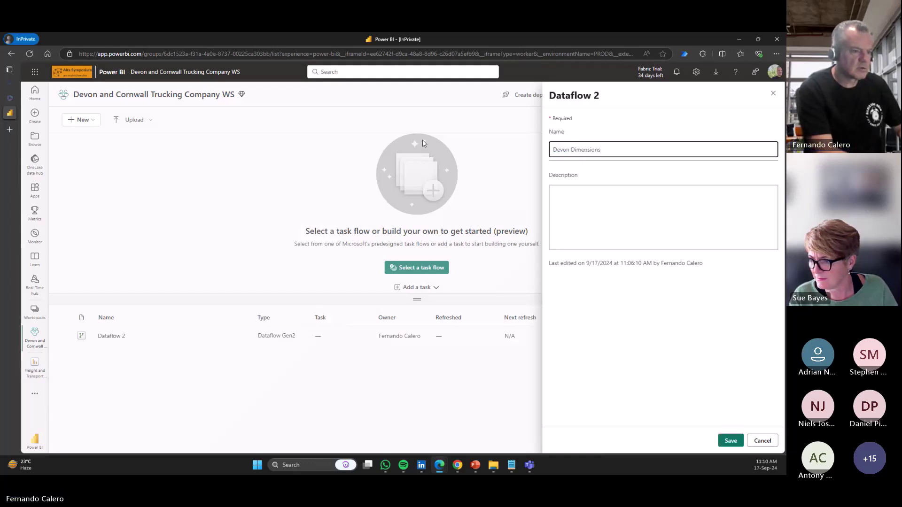
pyautogui.write(' df')
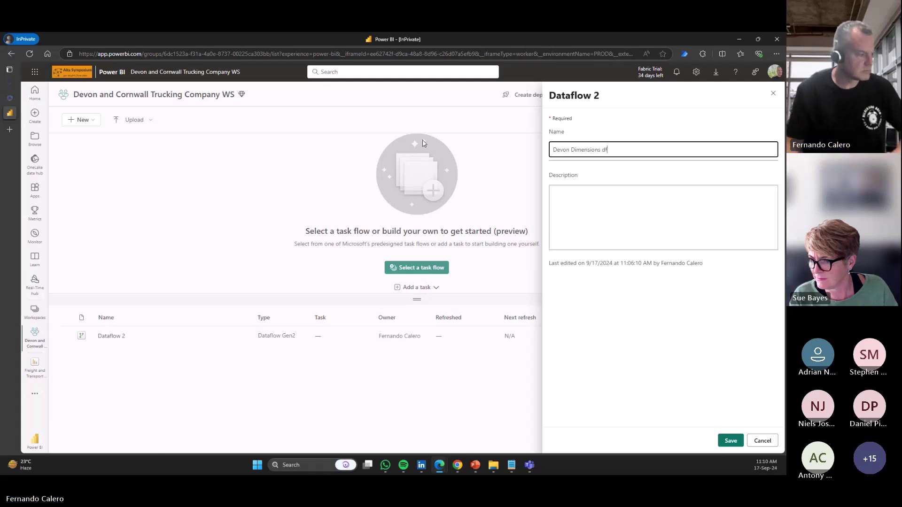
pyautogui.click(730, 441)
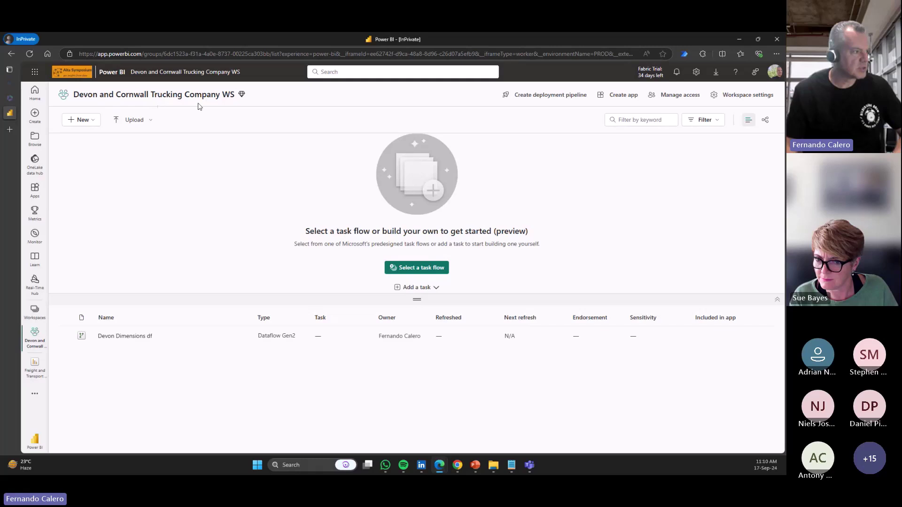
# Create a lakehouse named devon_trucking_lh in the workspace, leaving Lakehouse schemas disabled
pyautogui.click(96, 123)
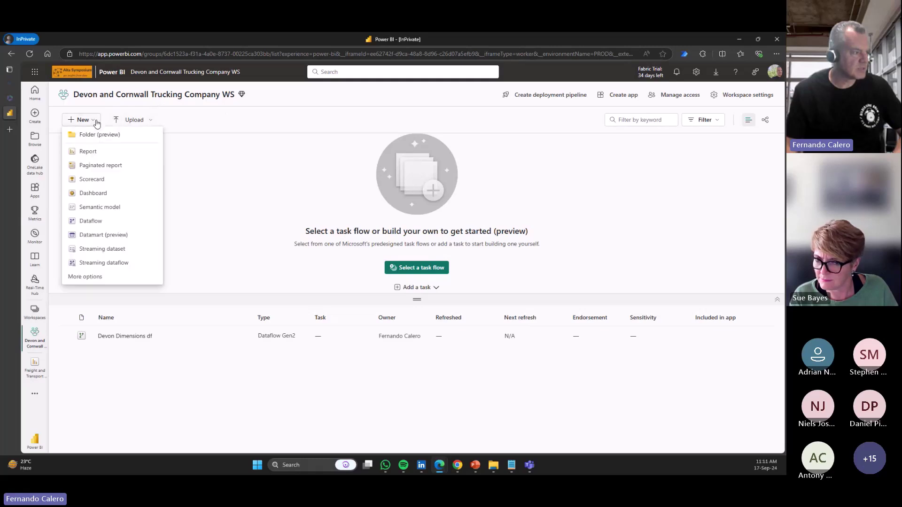
pyautogui.click(85, 277)
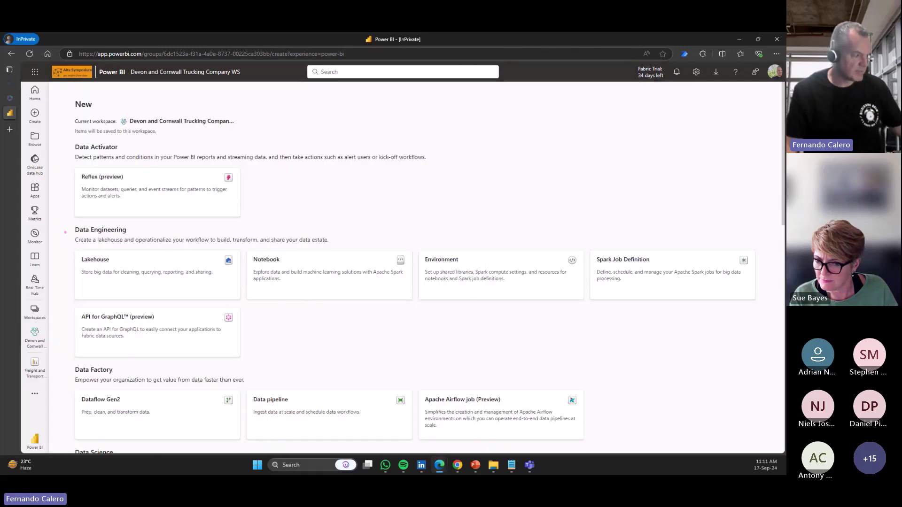
pyautogui.moveTo(71, 245)
pyautogui.mouseDown()
pyautogui.moveTo(153, 285)
pyautogui.moveTo(249, 297)
pyautogui.mouseUp()
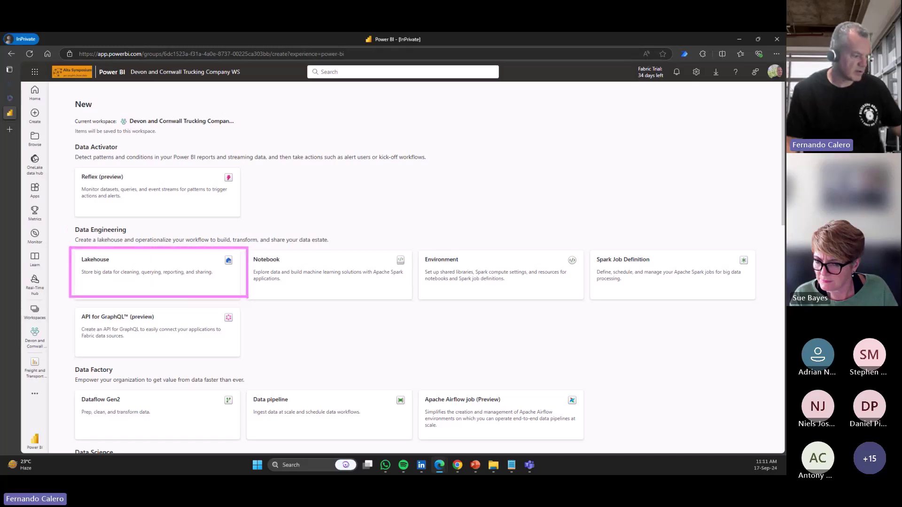
pyautogui.click(125, 266)
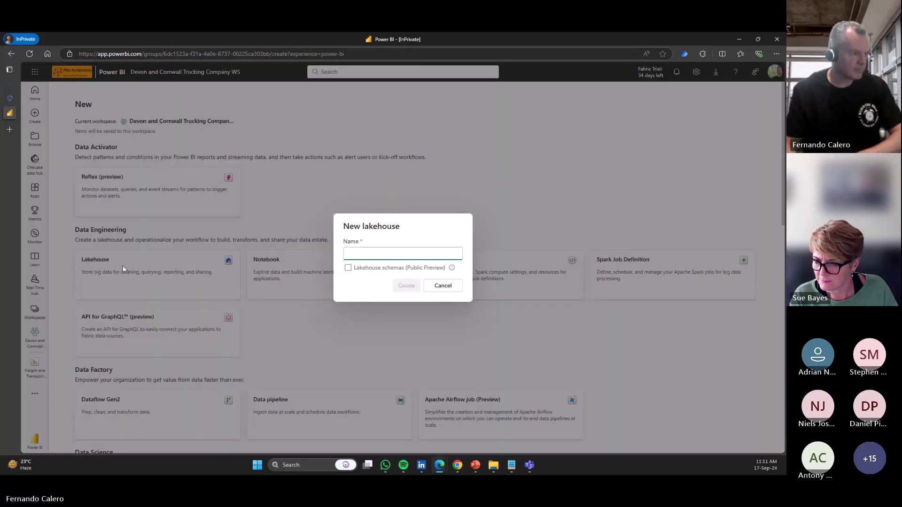
pyautogui.write('devon_trucking')
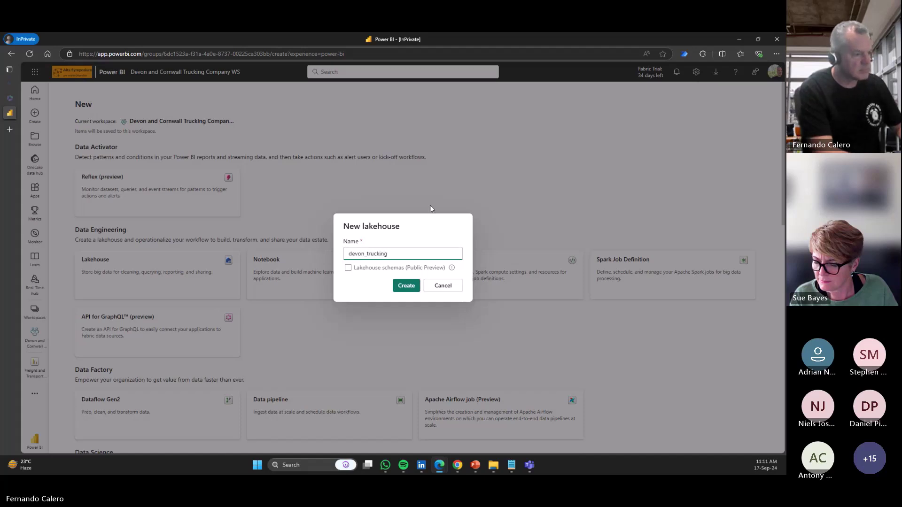
pyautogui.write('h')
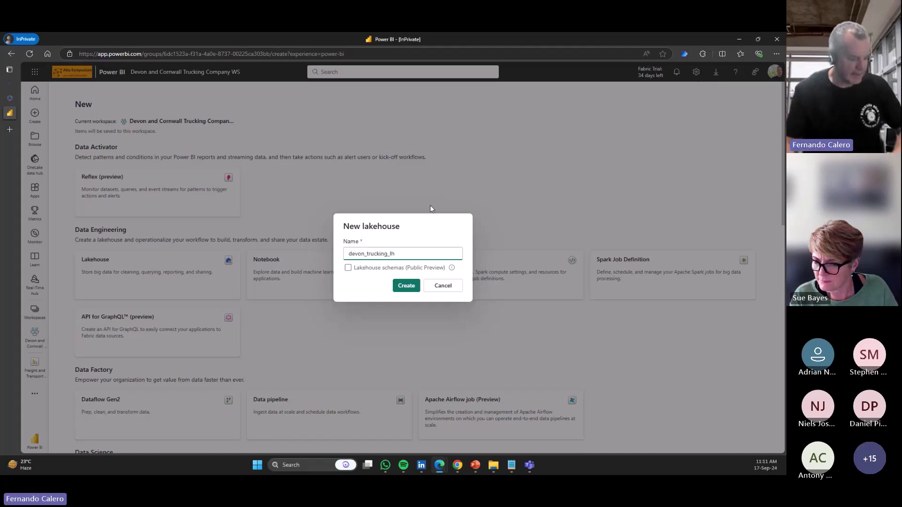
pyautogui.click(412, 287)
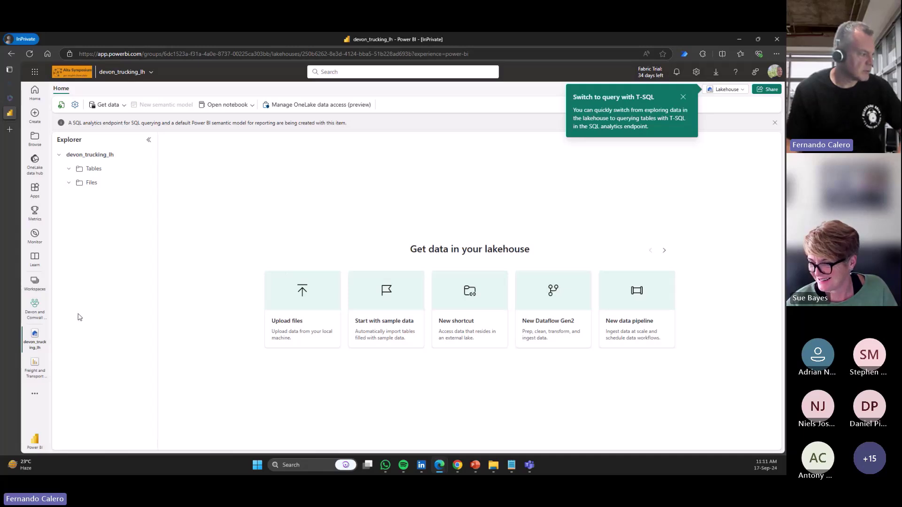
# Add a Get data task to the workspace's task flow, assign Devon Dimensions df to it, and collapse the task flow area
pyautogui.click(33, 308)
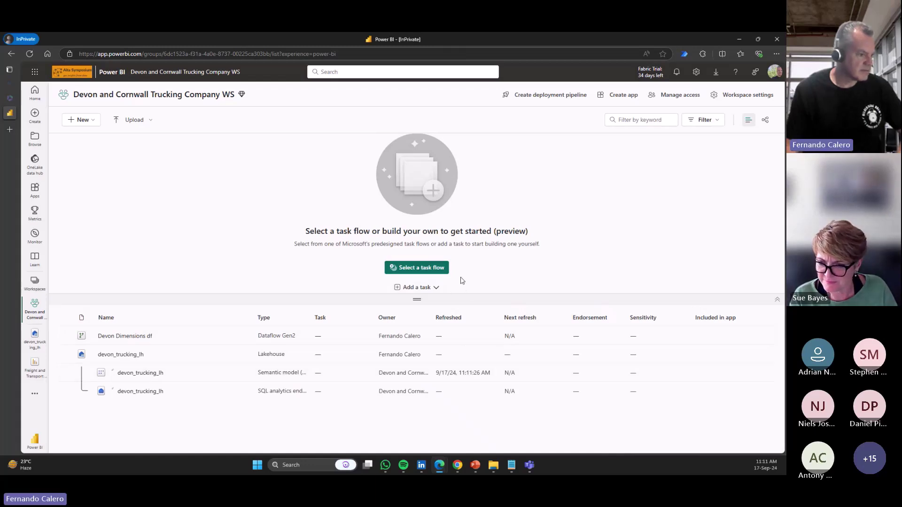
pyautogui.click(437, 291)
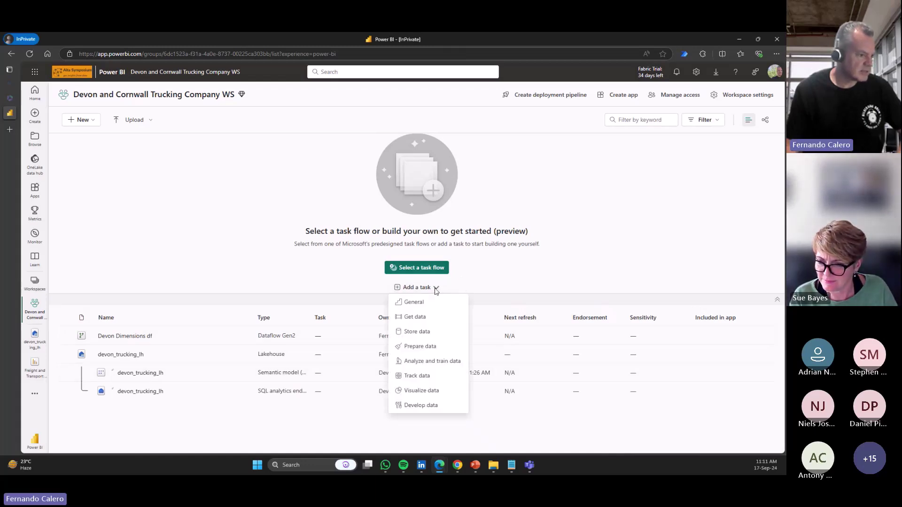
pyautogui.click(419, 317)
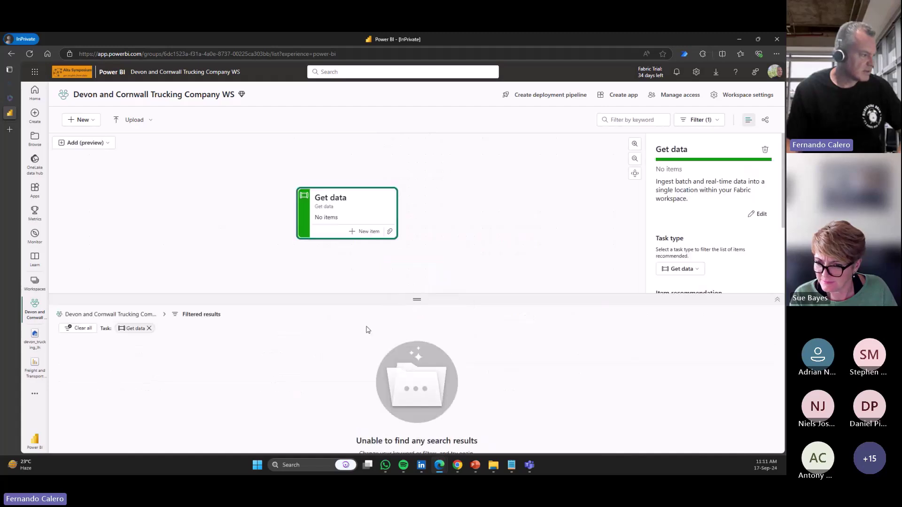
pyautogui.click(390, 231)
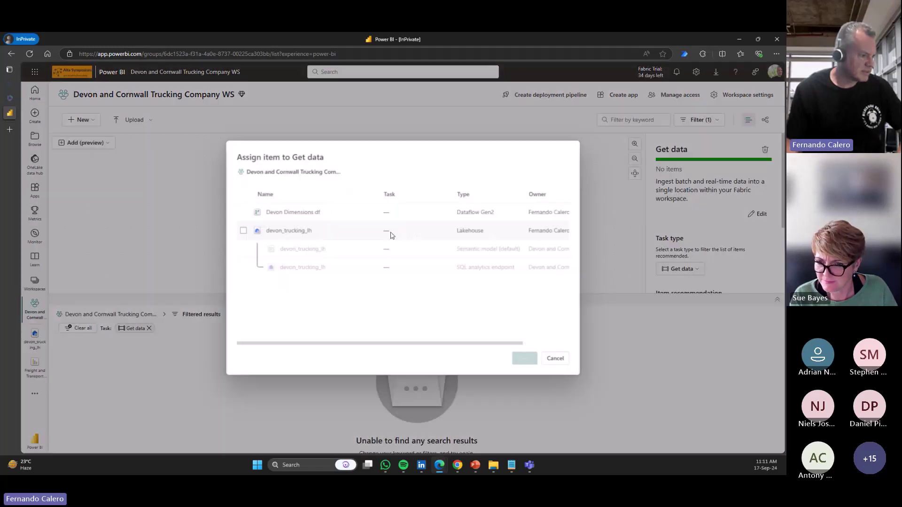
pyautogui.click(242, 212)
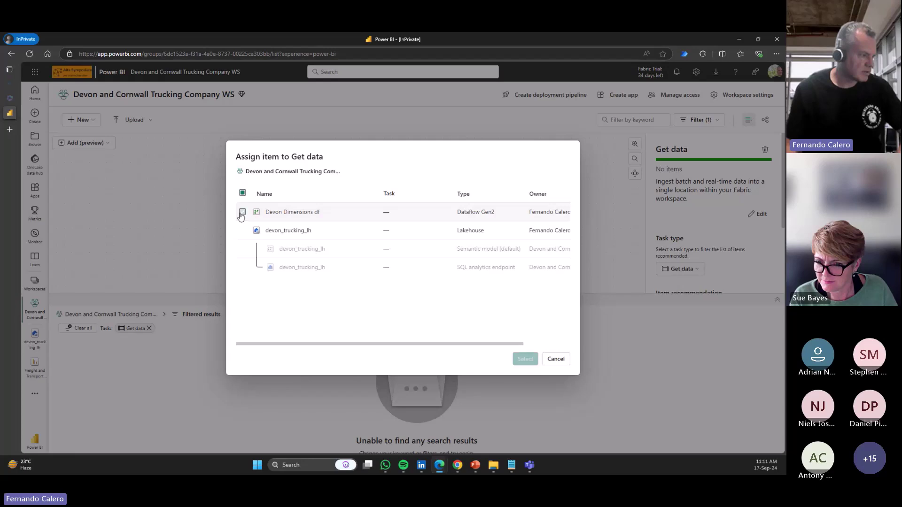
pyautogui.click(525, 359)
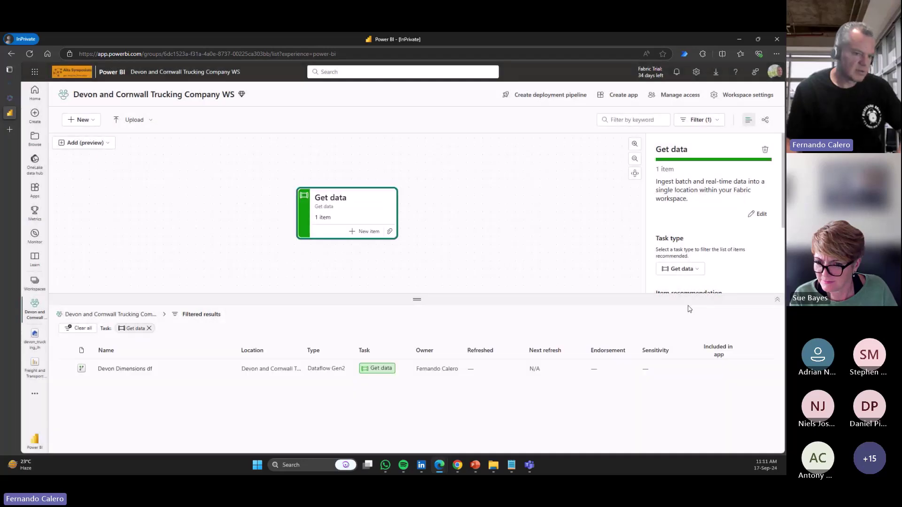
pyautogui.click(778, 302)
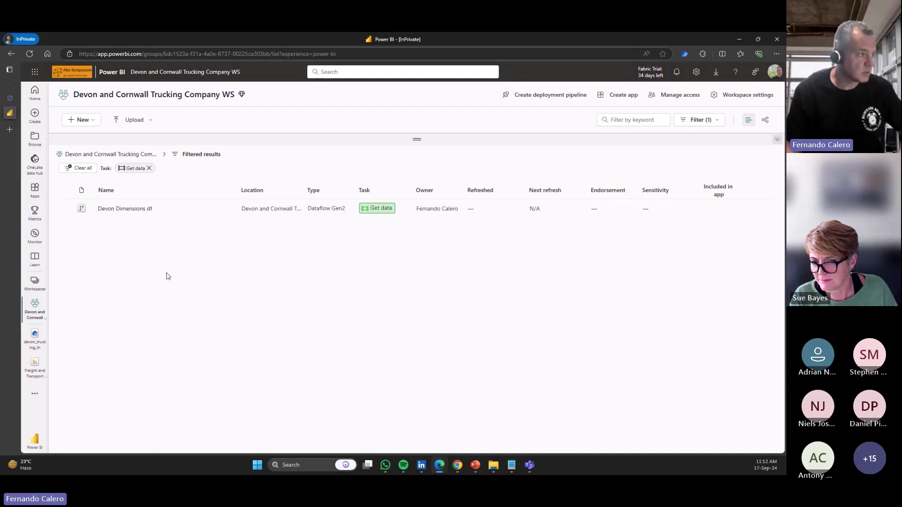
# Open the Devon Dimensions df dataflow and look through its customers_df, drivers_df and trailers_df queries
pyautogui.click(125, 208)
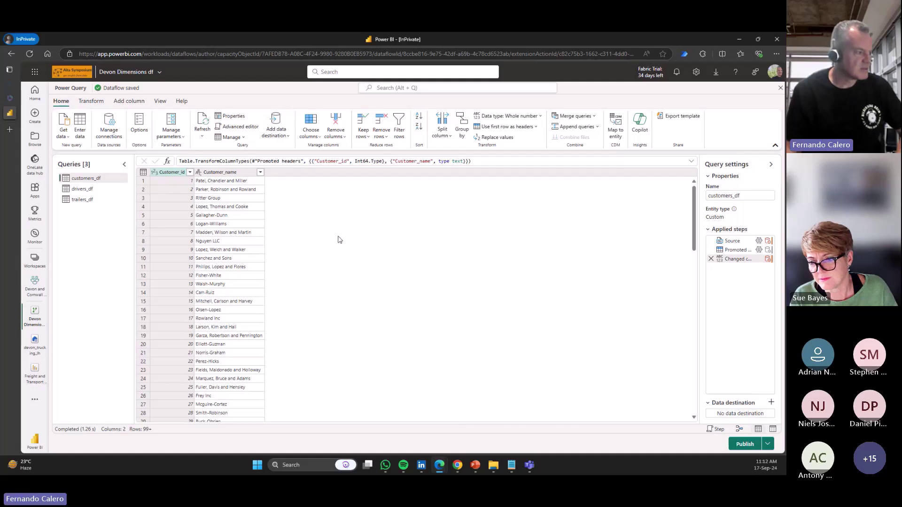
pyautogui.click(96, 194)
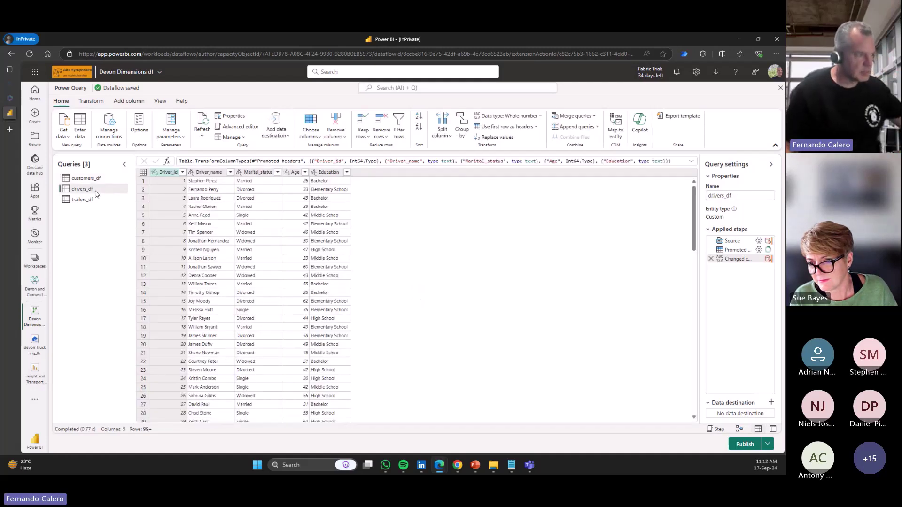
pyautogui.click(94, 200)
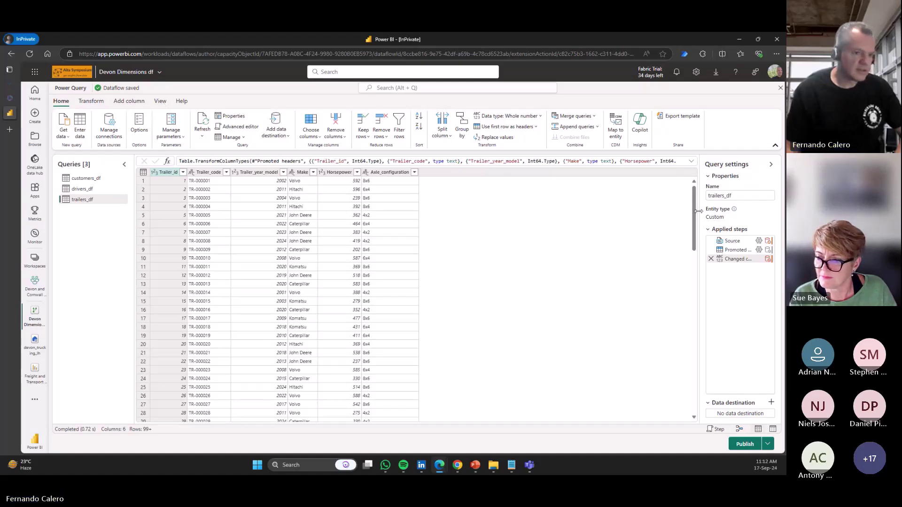
# Create a required Text parameter named FilePath, using the Freight and Transport folder URL from the trailers_df Source formula as its current value
pyautogui.click(741, 240)
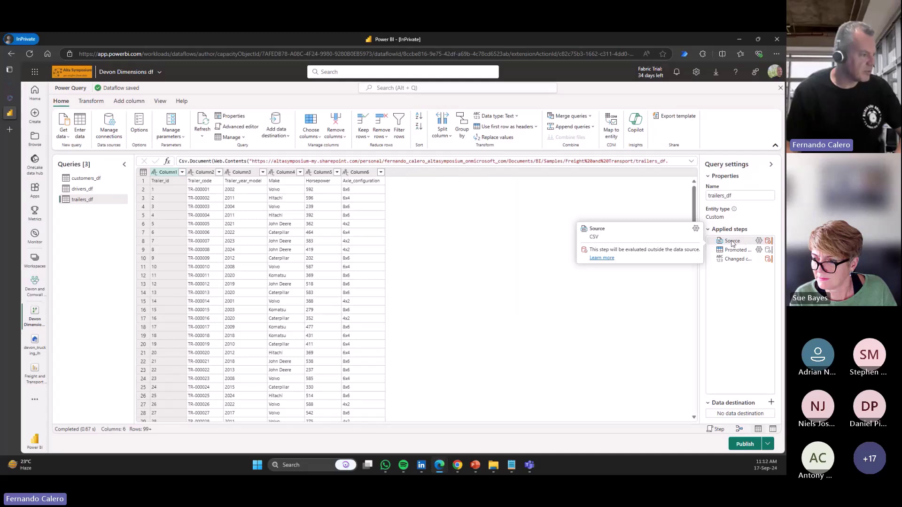
pyautogui.moveTo(253, 161); pyautogui.dragTo(633, 163)
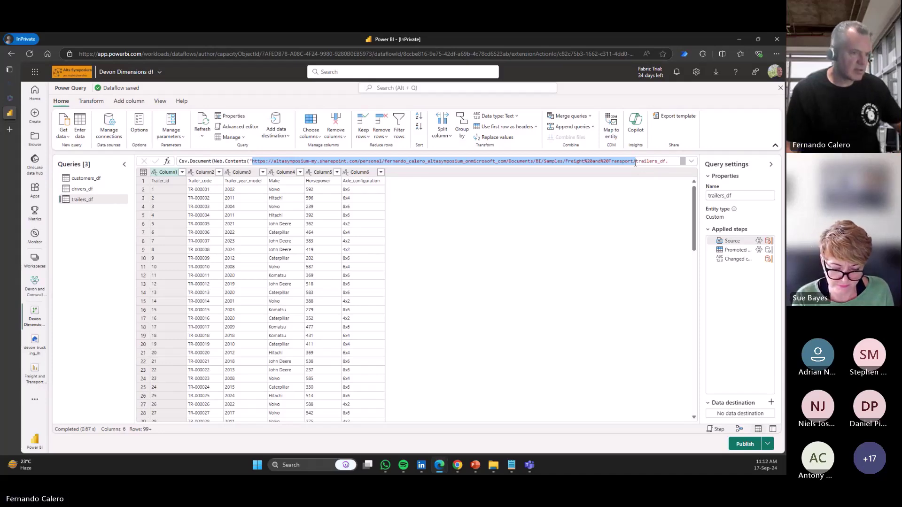
pyautogui.click(171, 132)
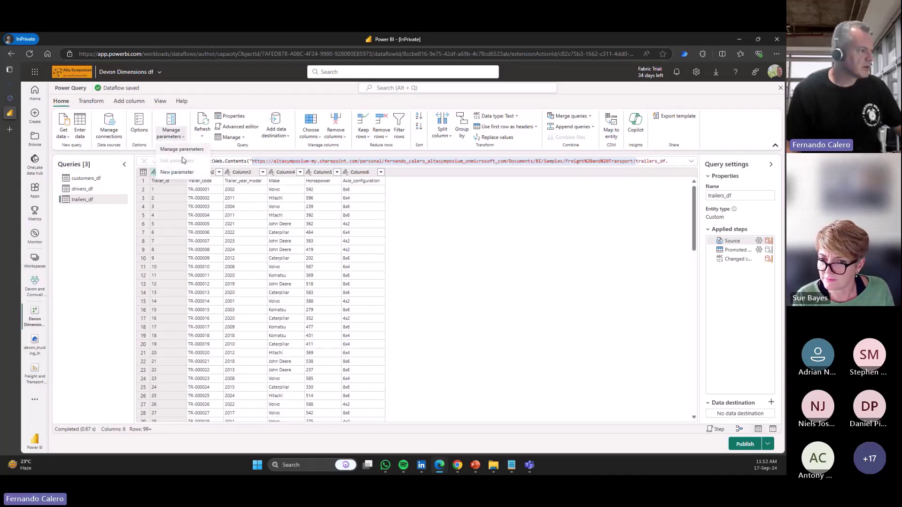
pyautogui.click(177, 172)
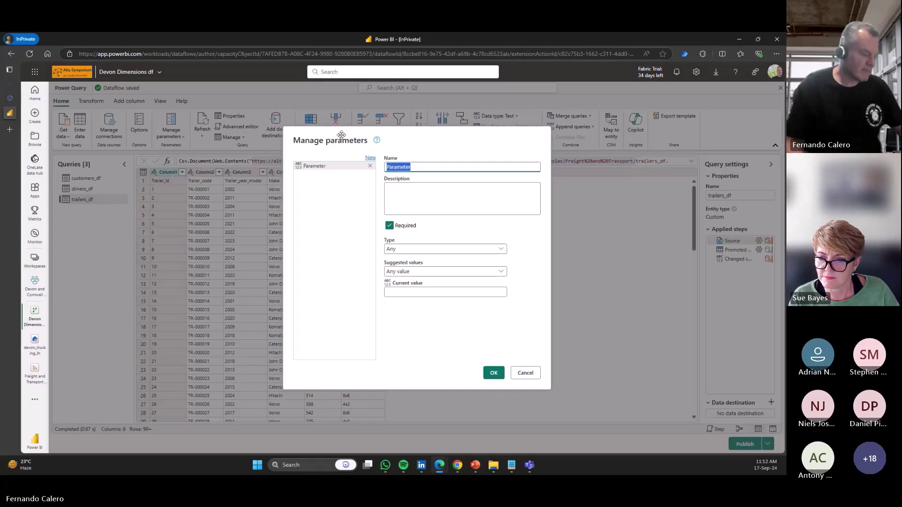
pyautogui.write('FilePath')
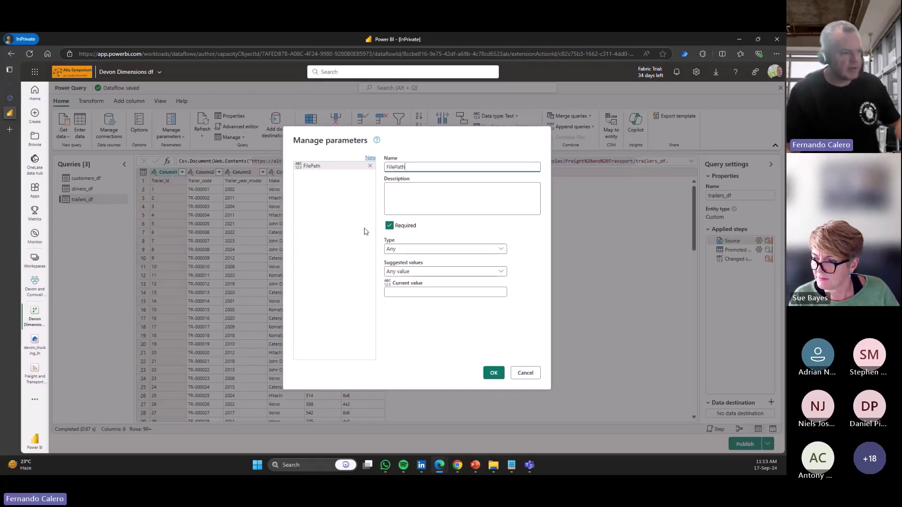
pyautogui.click(419, 250)
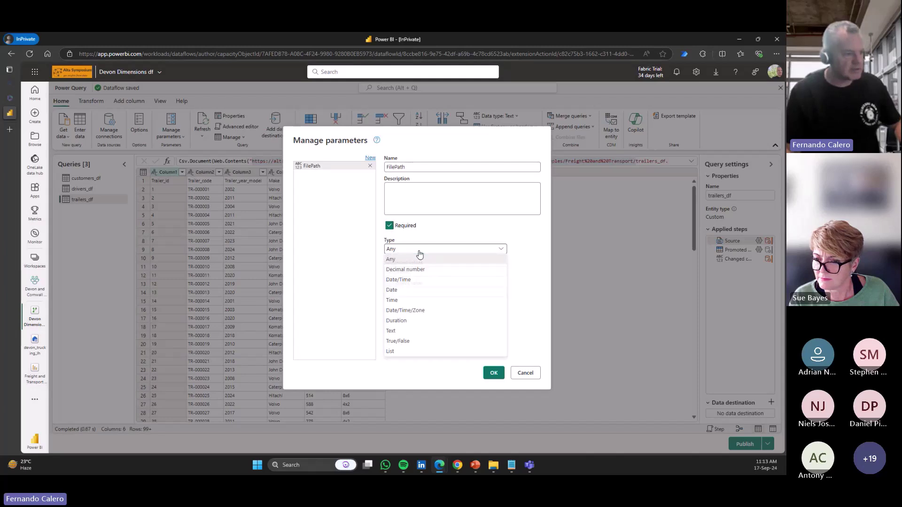
pyautogui.click(399, 331)
pyautogui.click(421, 292)
pyautogui.hotkey('ctrl', 'v')
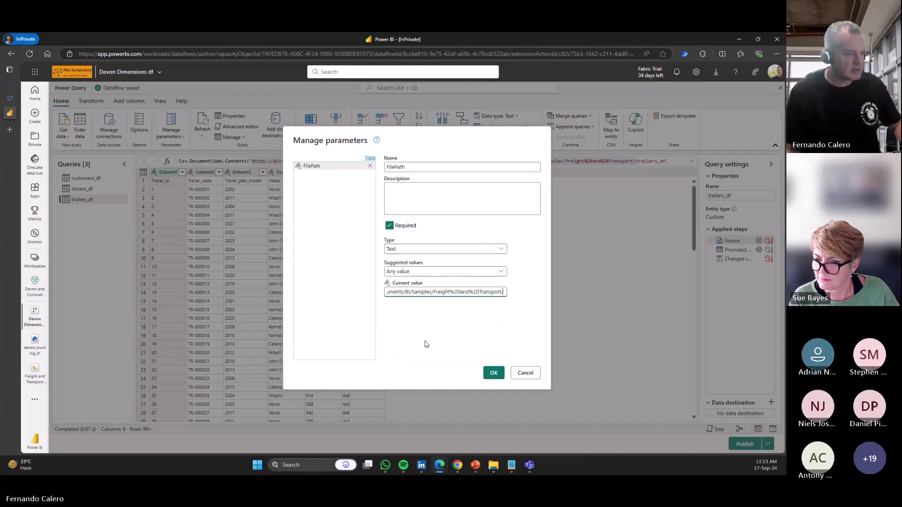
pyautogui.click(493, 372)
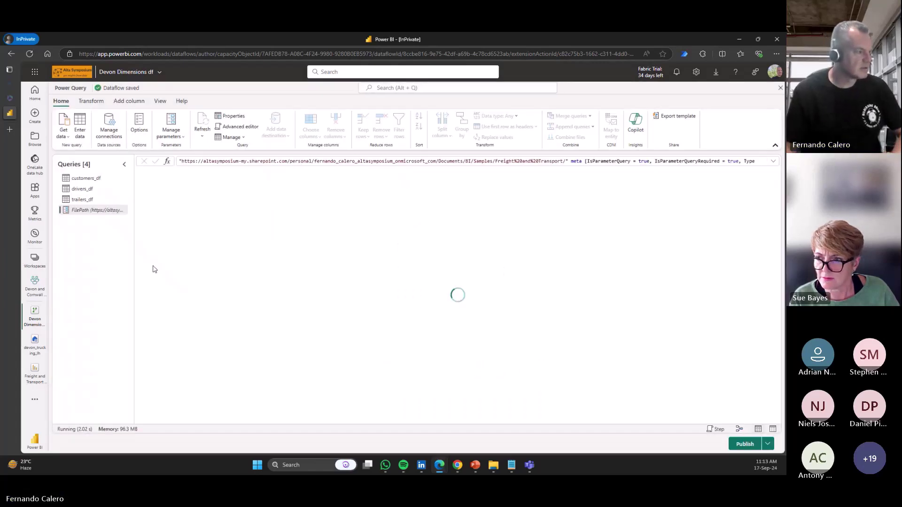
# Move the FilePath parameter into a new query group named Parameters and publish the dataflow
pyautogui.rightClick(90, 212)
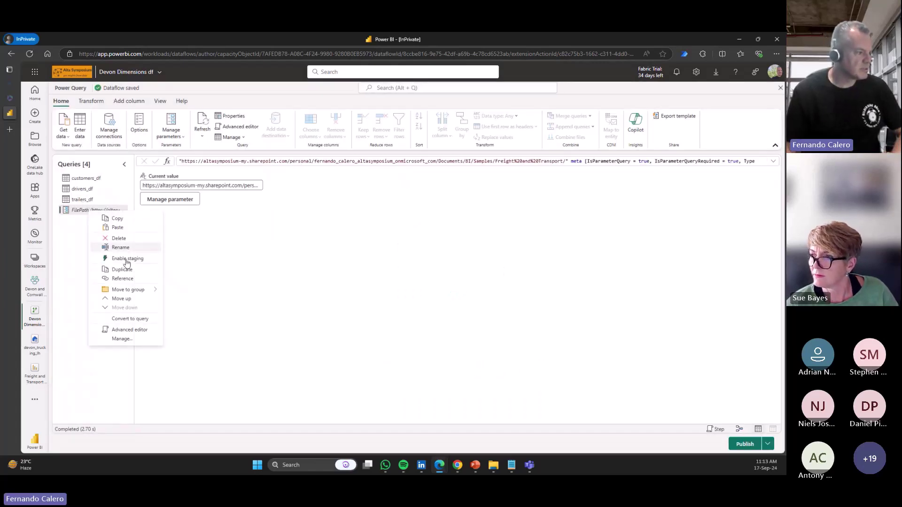
pyautogui.moveTo(139, 291)
pyautogui.click(184, 301)
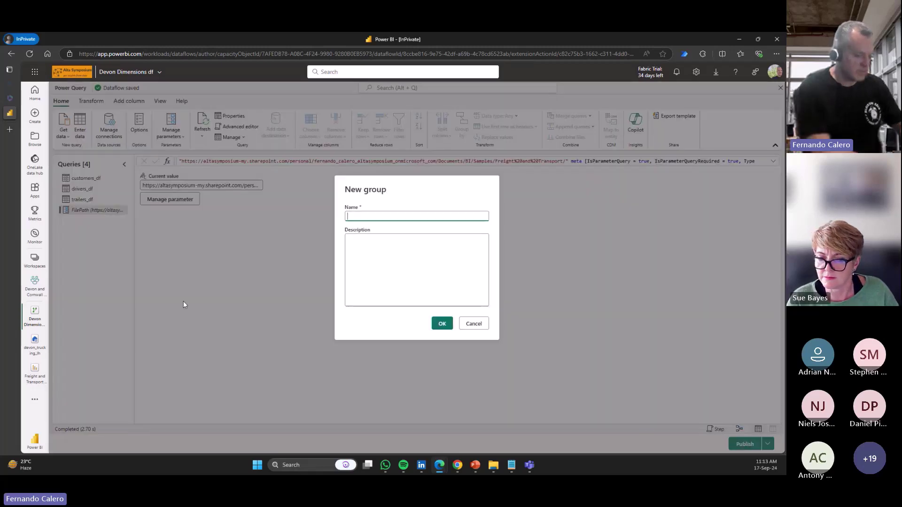
pyautogui.write('Parameters')
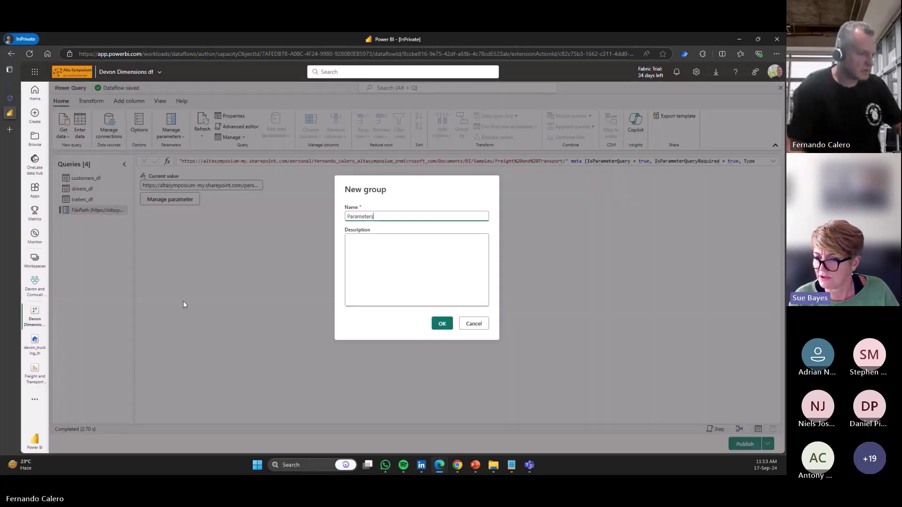
pyautogui.click(442, 324)
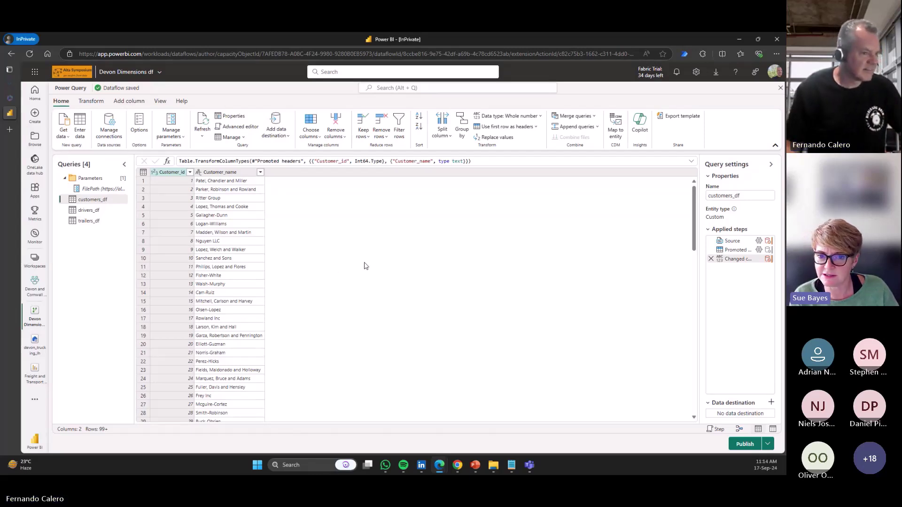
pyautogui.click(768, 445)
pyautogui.click(736, 429)
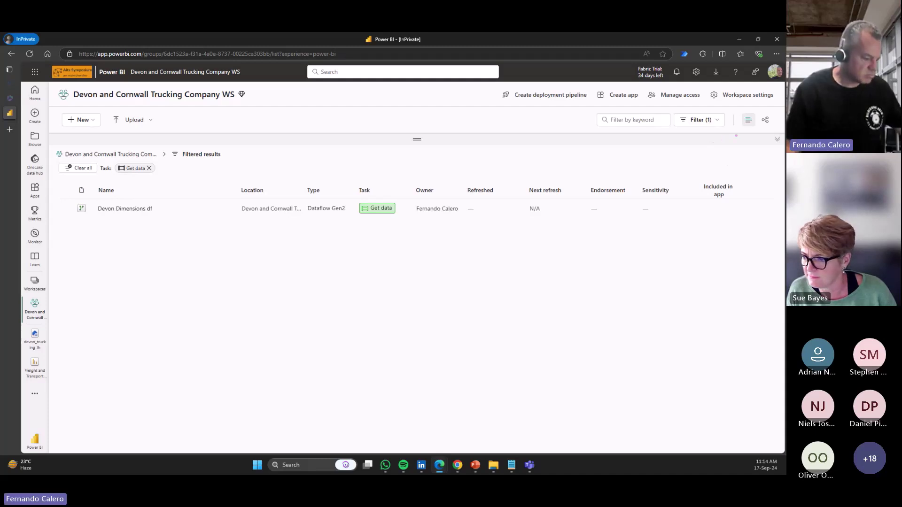
# Expand the workspace's task flow area and clear the Get data task filter from the item list
pyautogui.moveTo(745, 129); pyautogui.dragTo(759, 140)
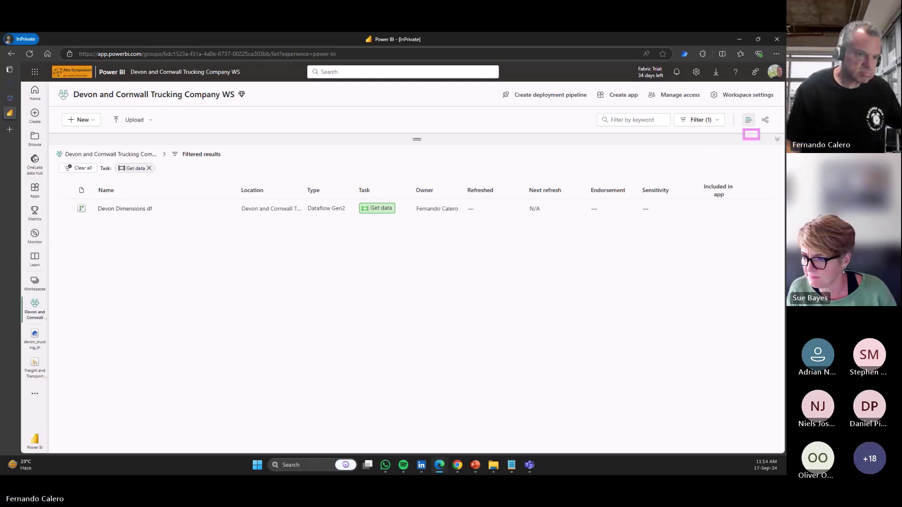
pyautogui.click(777, 140)
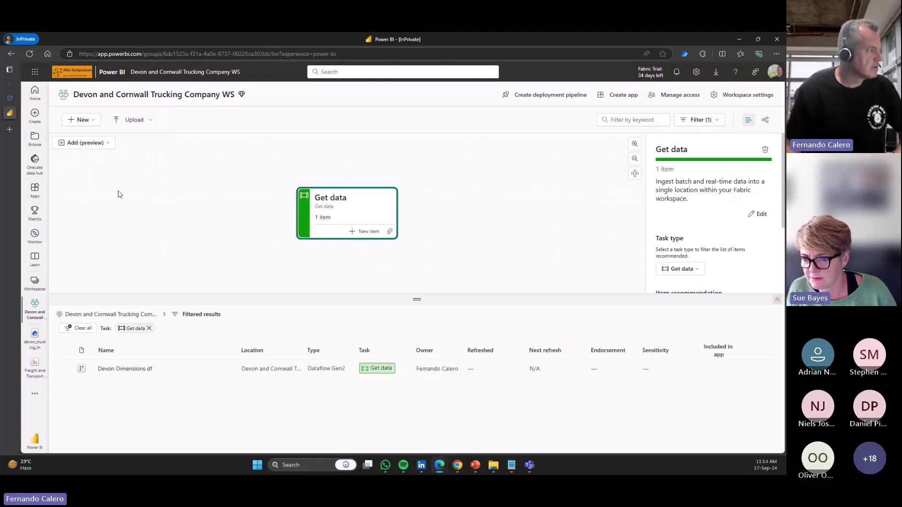
pyautogui.click(107, 146)
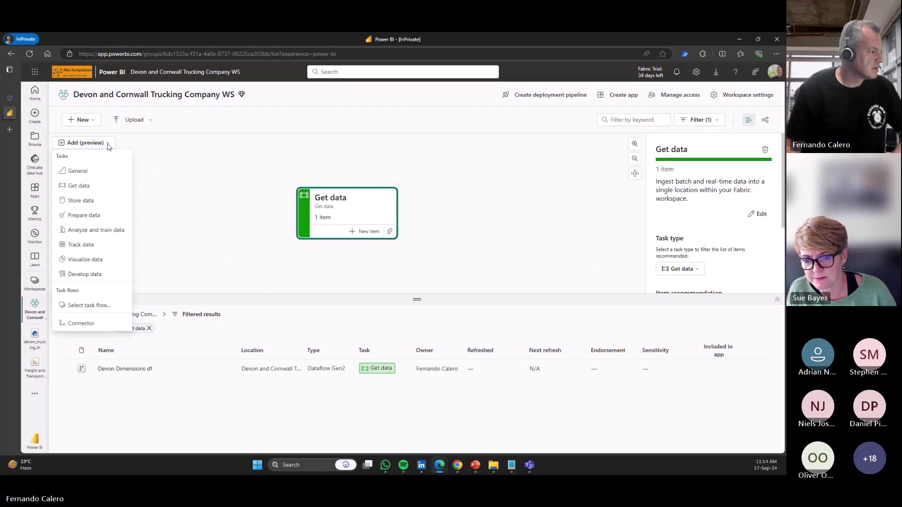
pyautogui.click(155, 160)
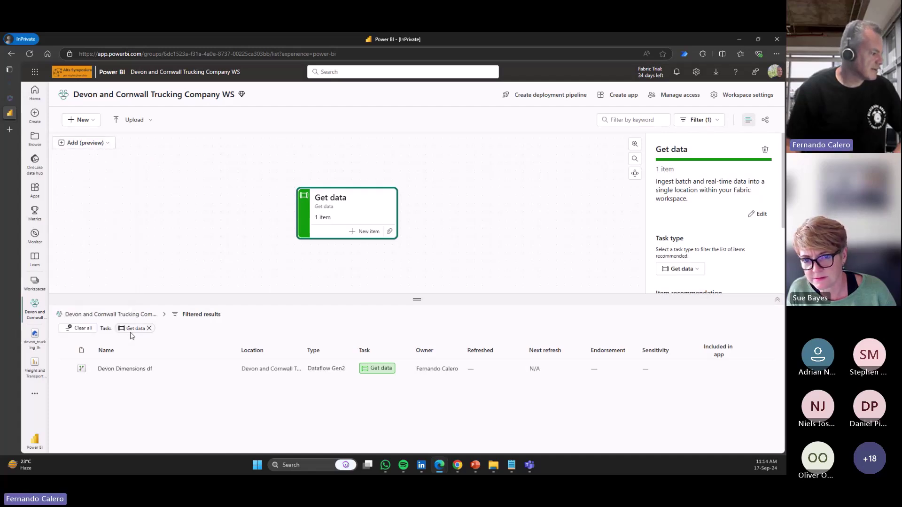
pyautogui.click(79, 329)
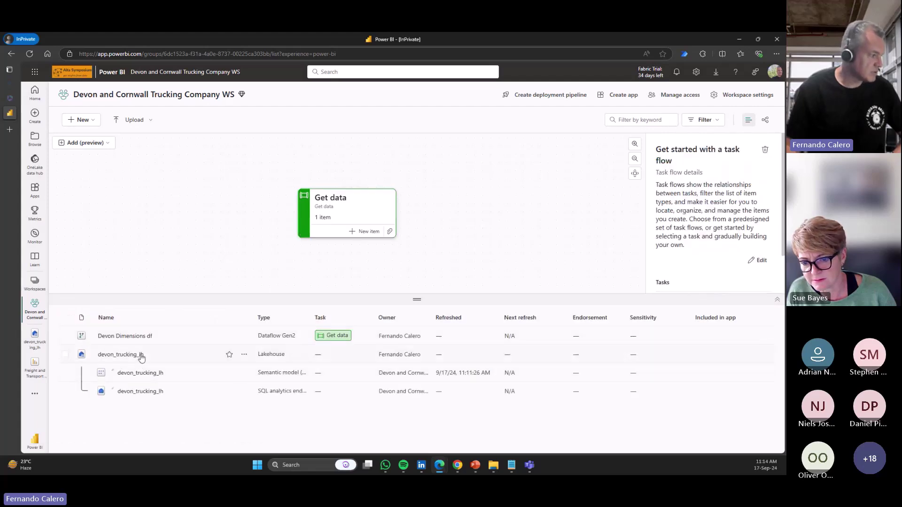
# Add a Store data task beside the Get data task and assign the devon_trucking_lh lakehouse to it
pyautogui.click(108, 143)
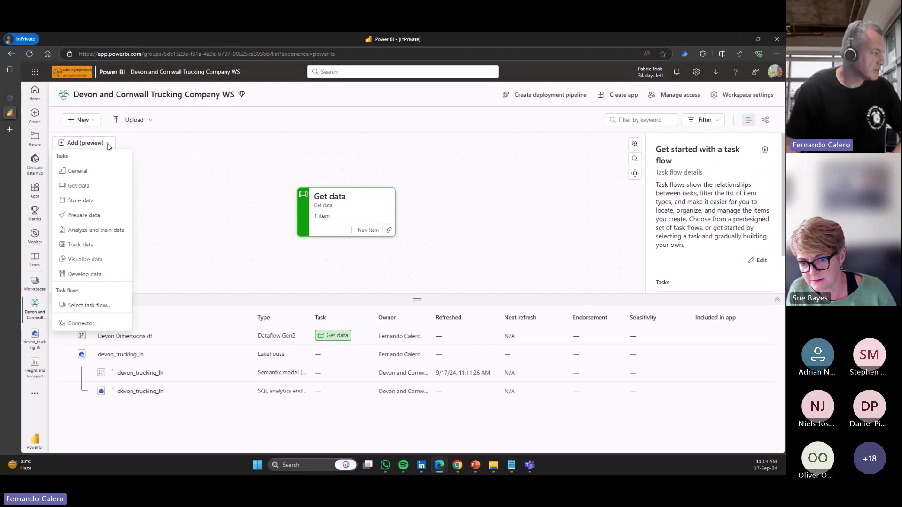
pyautogui.click(89, 199)
pyautogui.moveTo(108, 162); pyautogui.dragTo(487, 191)
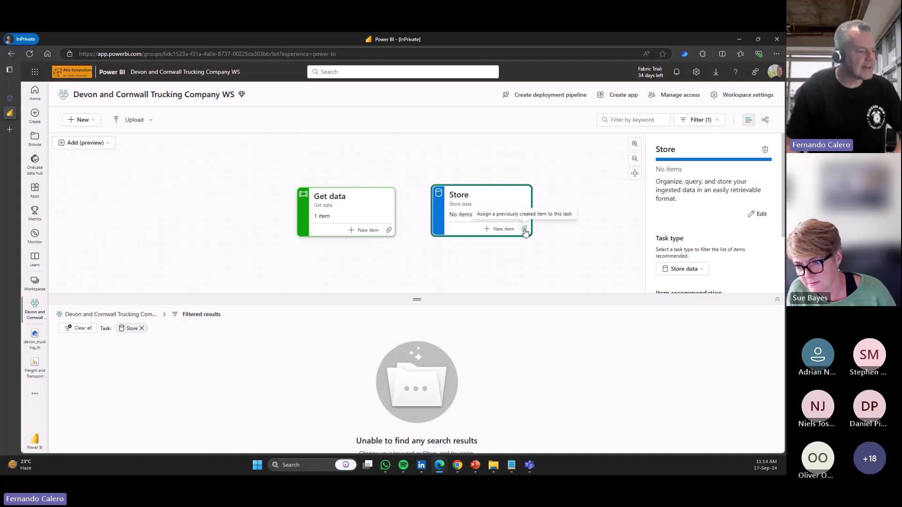
pyautogui.click(524, 230)
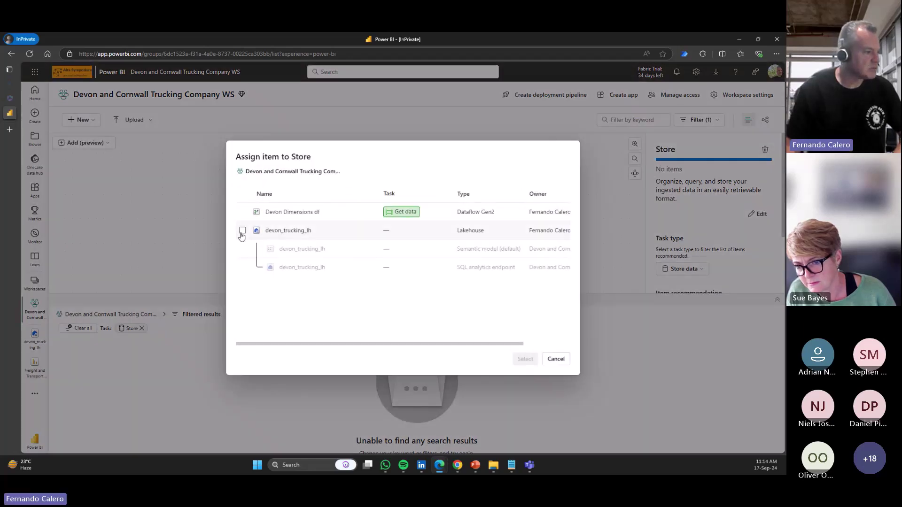
pyautogui.click(243, 231)
pyautogui.click(525, 359)
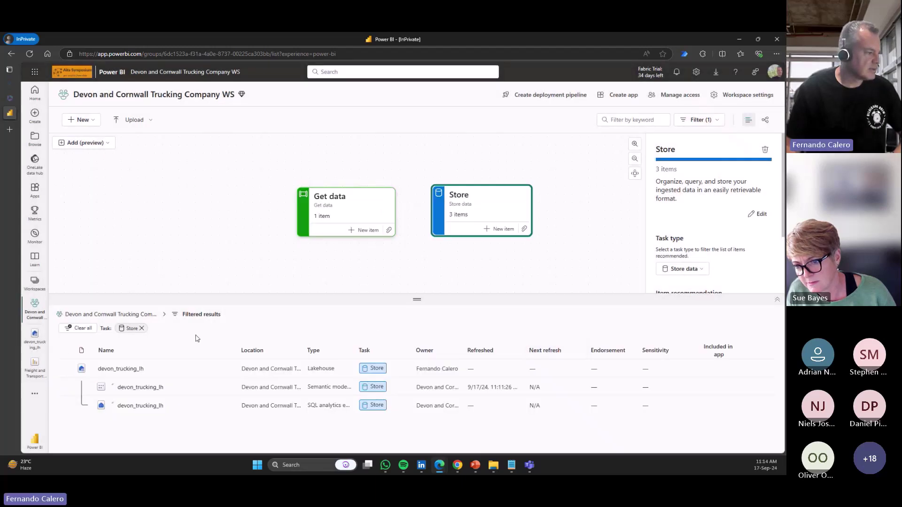
# Clear the Store filter, connect the Get data task to the Store task, and collapse the task flow area
pyautogui.click(78, 329)
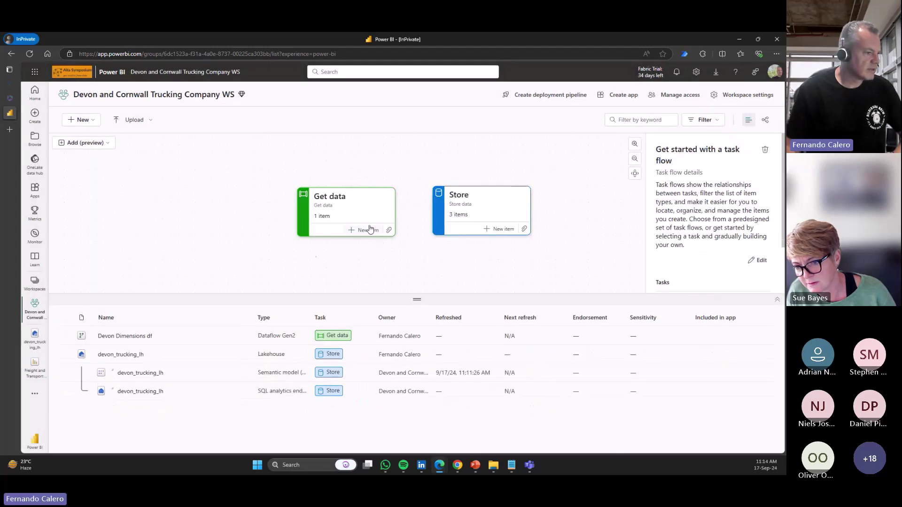
pyautogui.moveTo(396, 212); pyautogui.dragTo(432, 211)
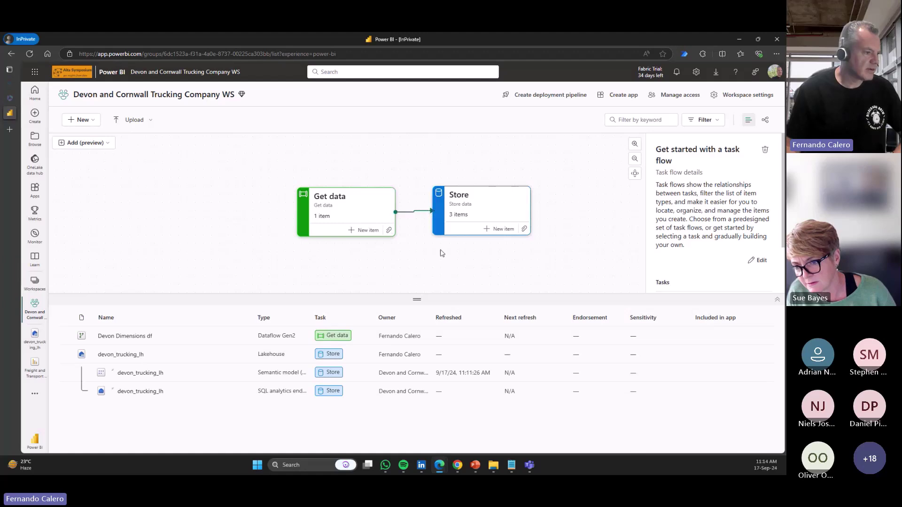
pyautogui.click(777, 299)
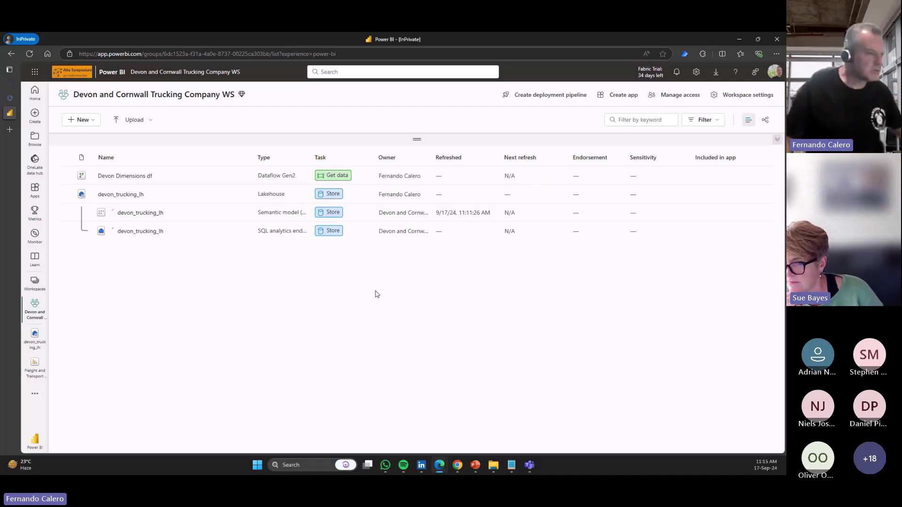
pyautogui.click(778, 141)
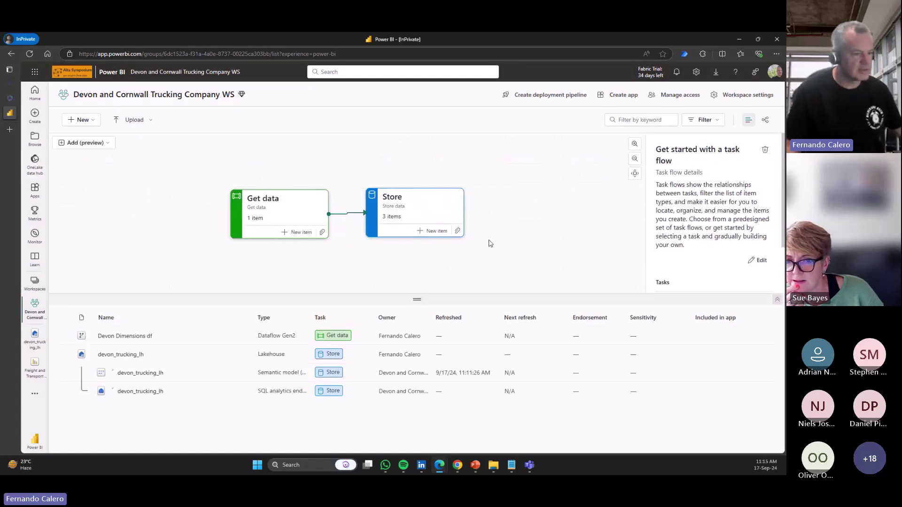
pyautogui.click(777, 299)
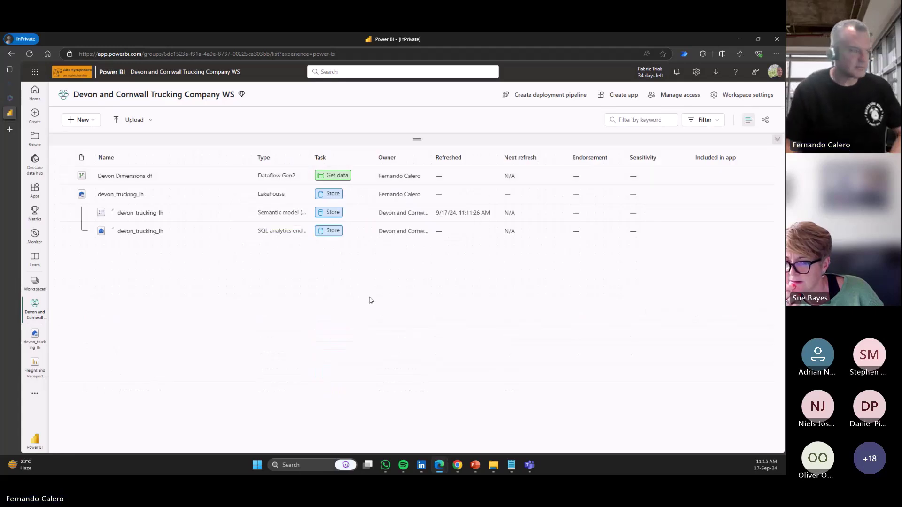
pyautogui.click(141, 177)
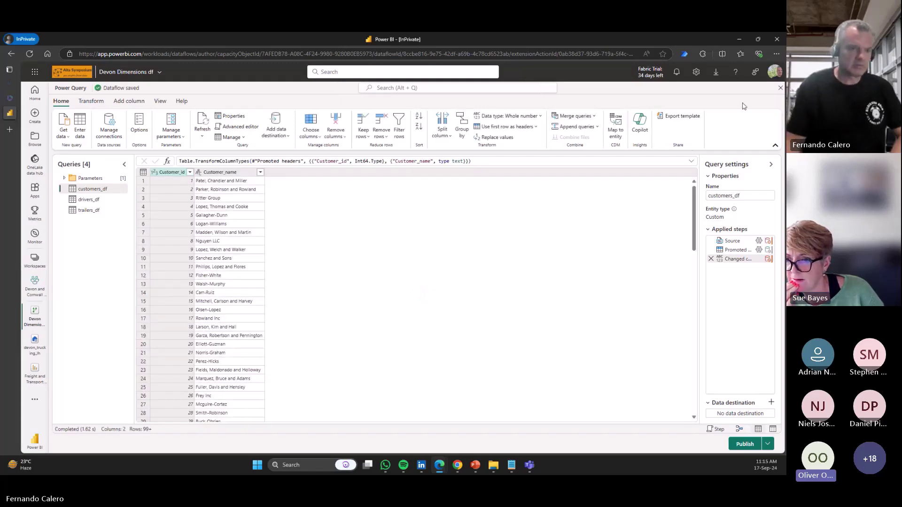
pyautogui.click(781, 88)
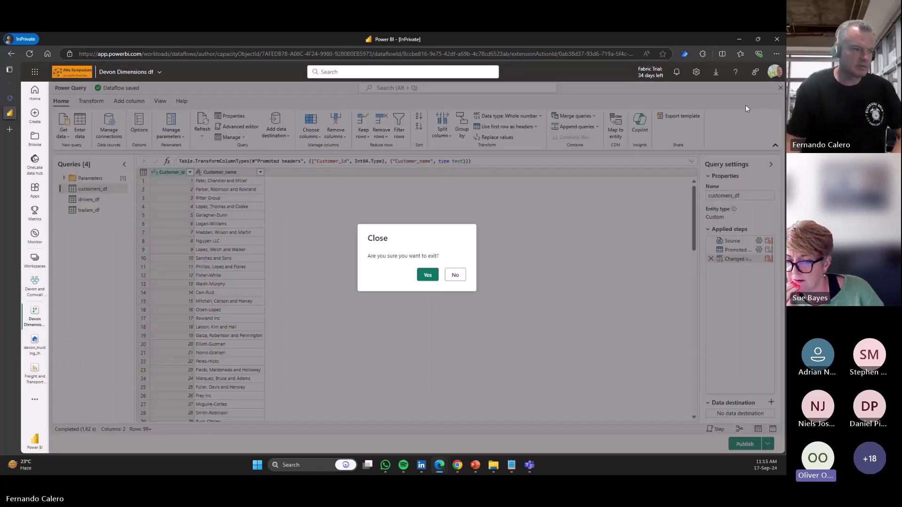
pyautogui.click(425, 274)
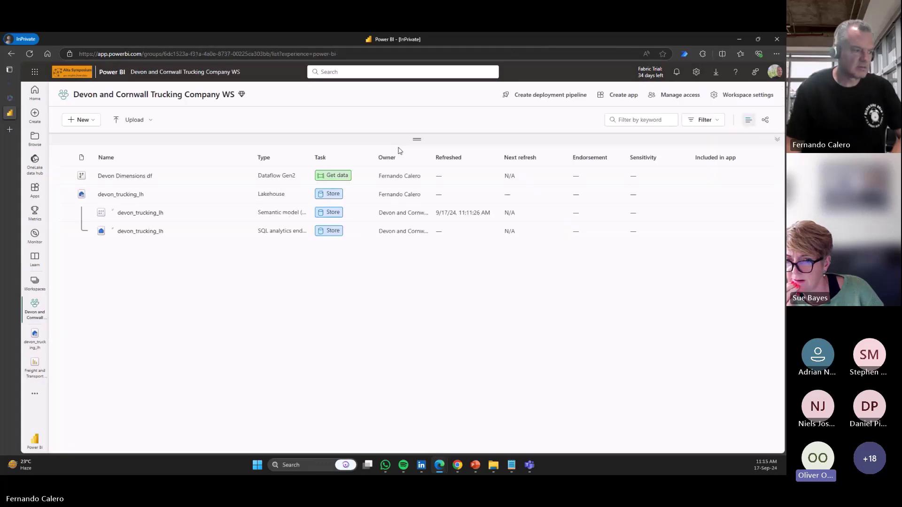
pyautogui.click(776, 140)
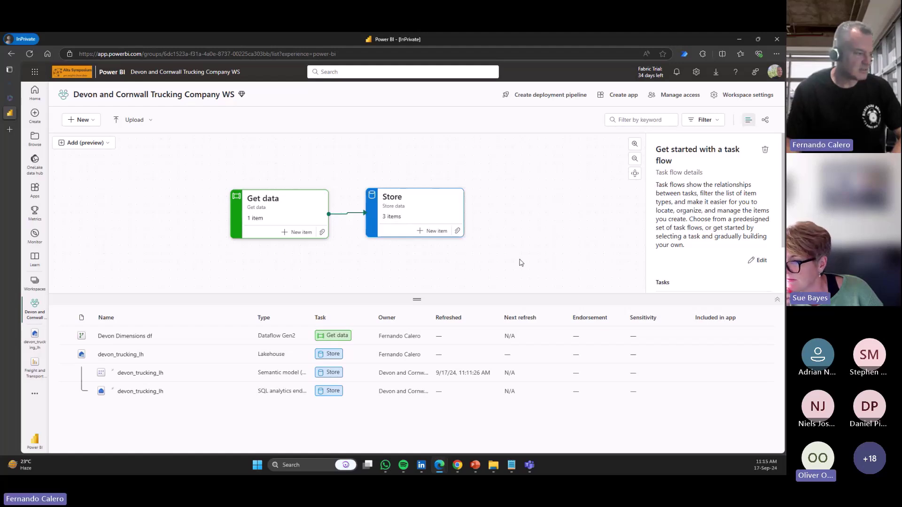
pyautogui.click(777, 301)
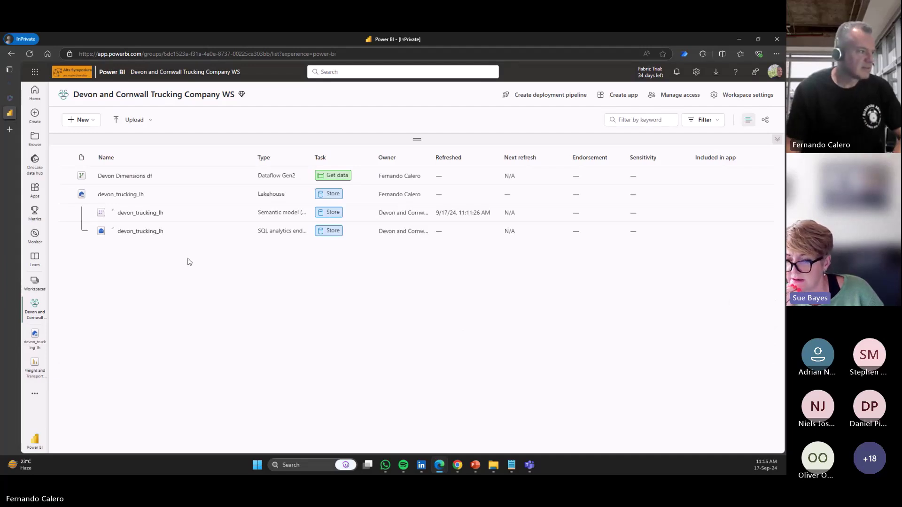
# Create a folder named Storage in the workspace
pyautogui.click(92, 124)
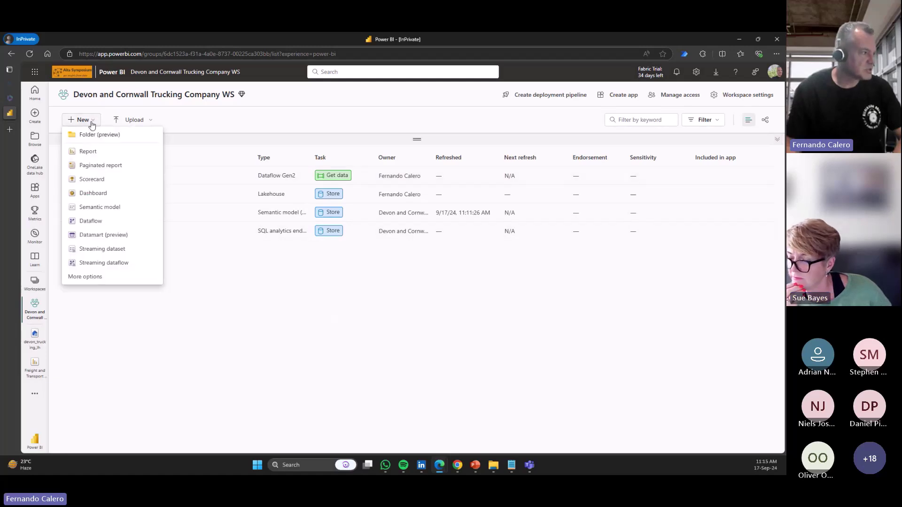
pyautogui.click(92, 135)
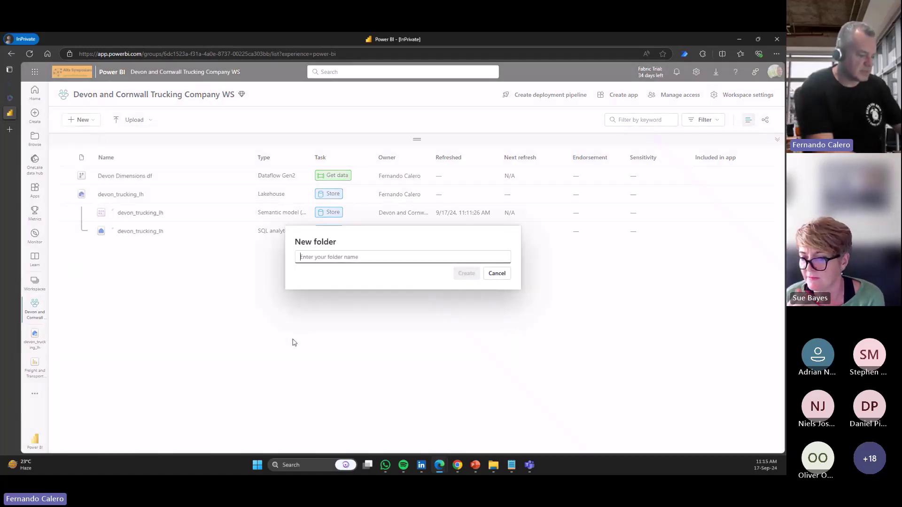
pyautogui.write('Storage')
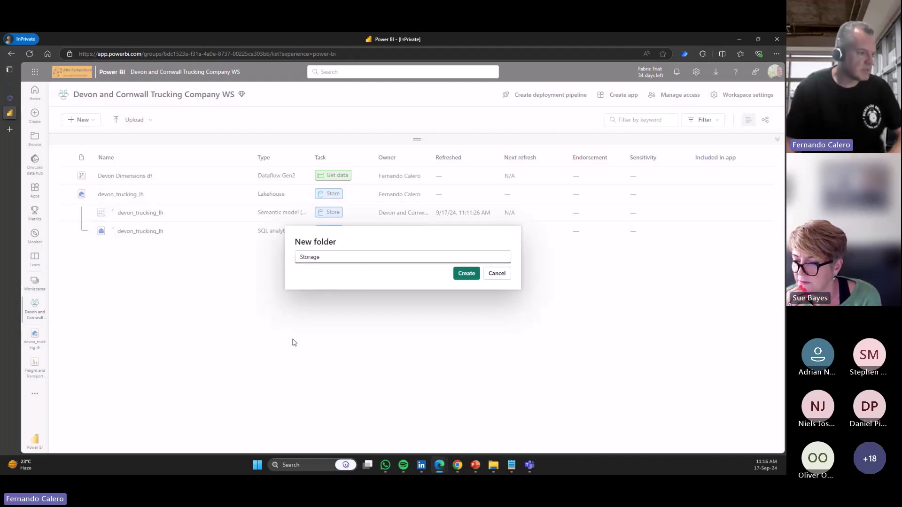
pyautogui.click(460, 278)
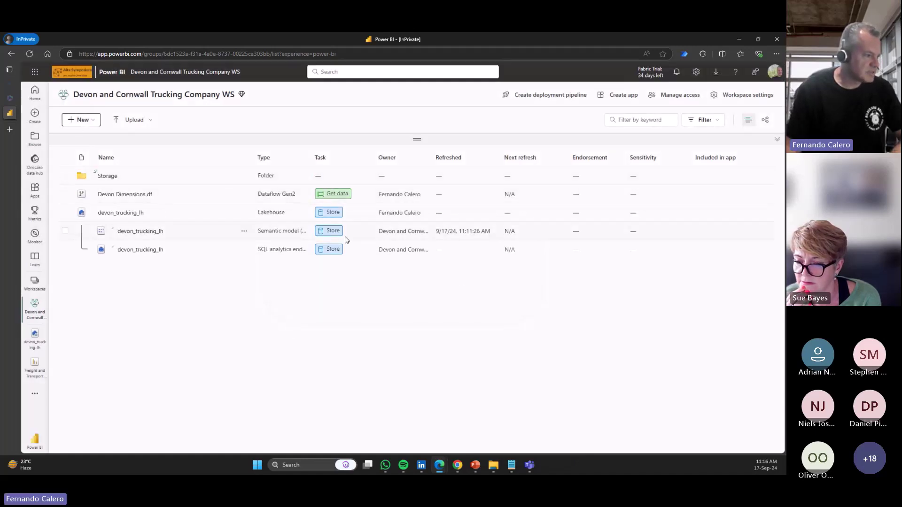
# Open the Devon Dimensions df dataflow, turn on Diagram view and expand the query settings
pyautogui.click(129, 196)
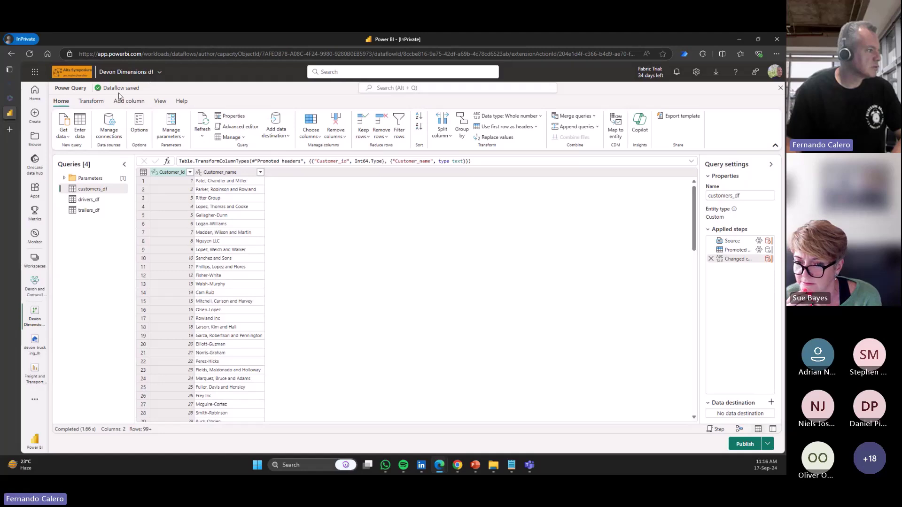
pyautogui.click(155, 102)
pyautogui.click(125, 121)
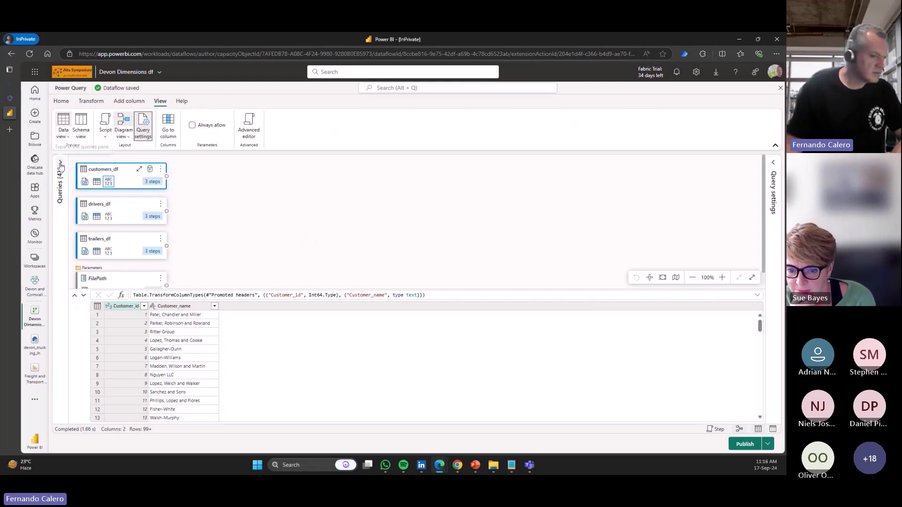
pyautogui.click(775, 163)
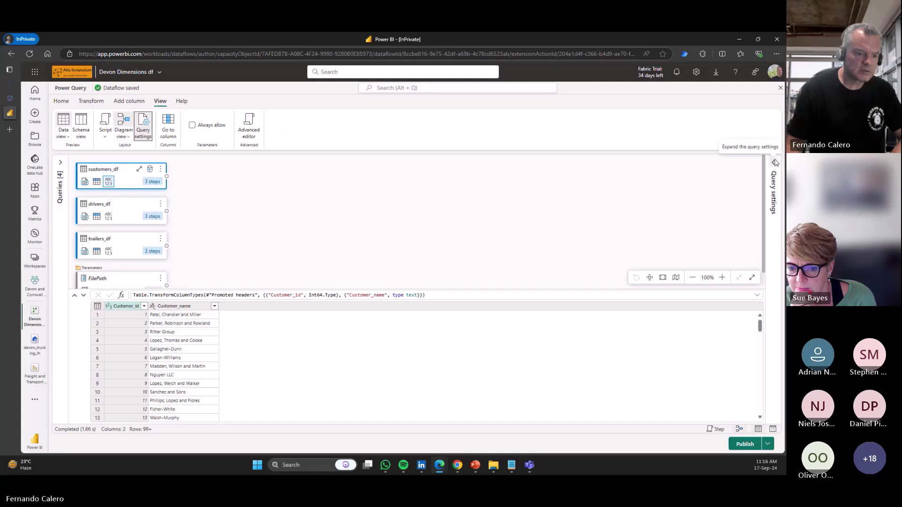
# In the Source step of customers_df, replace the hard-coded folder address with FilePath & "customers_df.csv" and commit the formula
pyautogui.moveTo(738, 243)
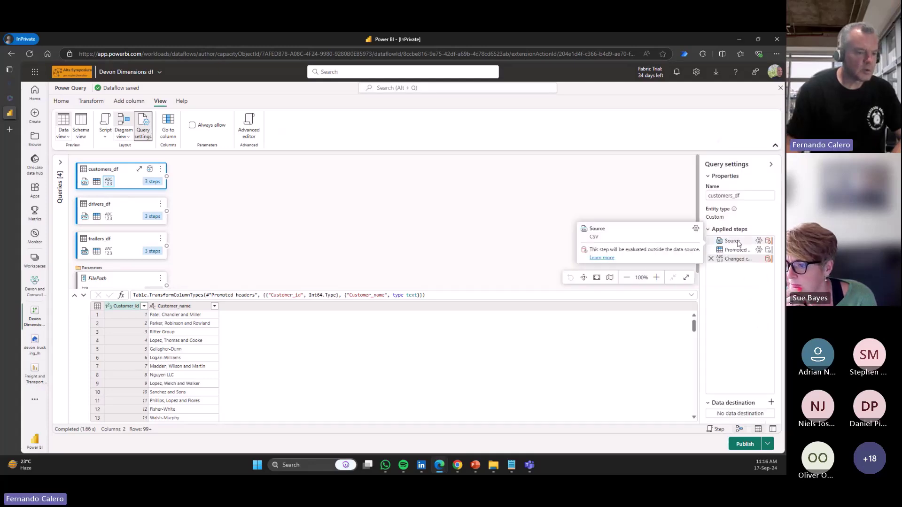
pyautogui.click(738, 244)
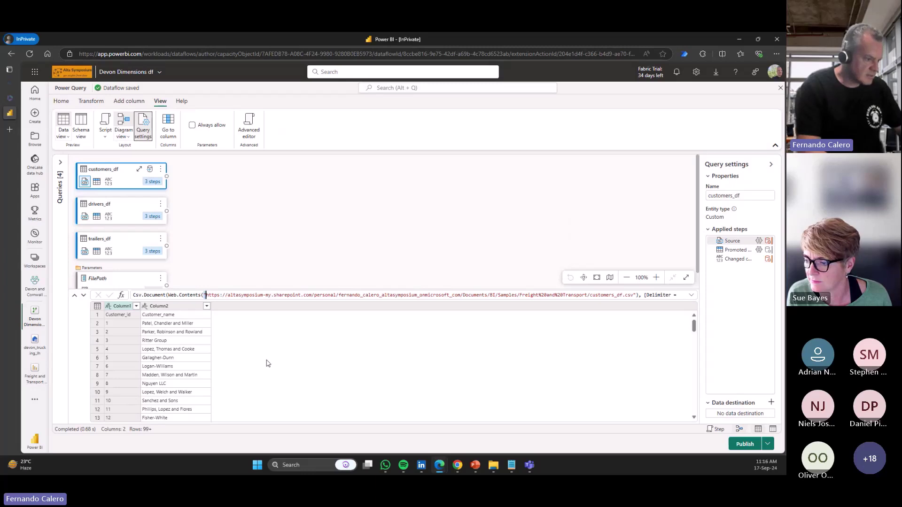
pyautogui.hotkey('ctrl', 'shift', 'Right')
pyautogui.hotkey('ctrl', 'shift', 'Left')
pyautogui.write('FilePath ')
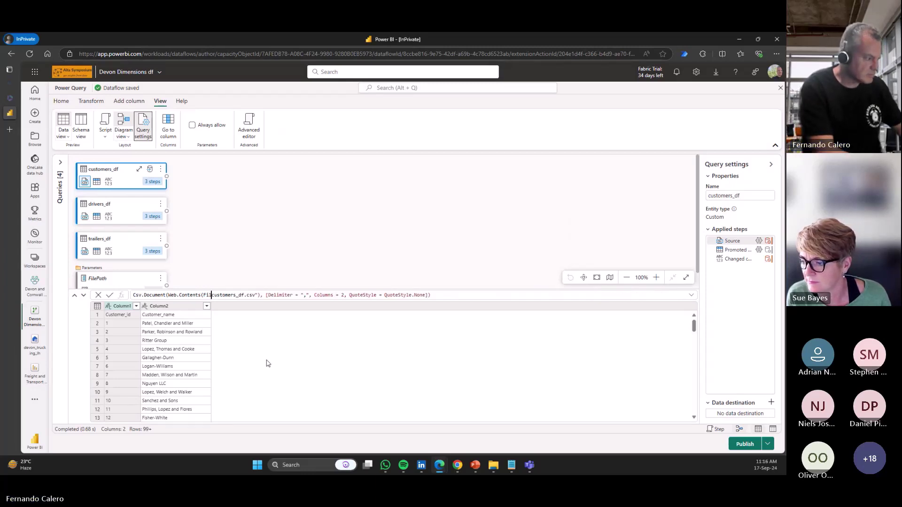
pyautogui.write('& "')
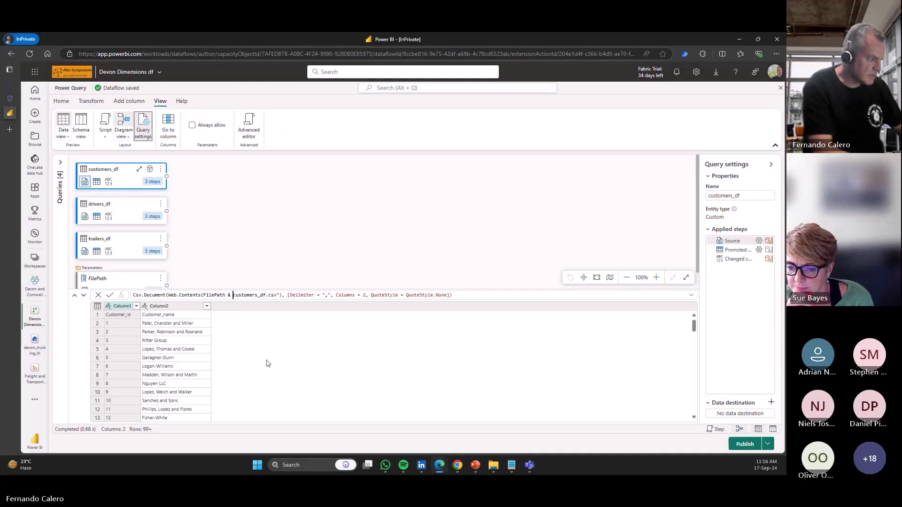
pyautogui.click(111, 295)
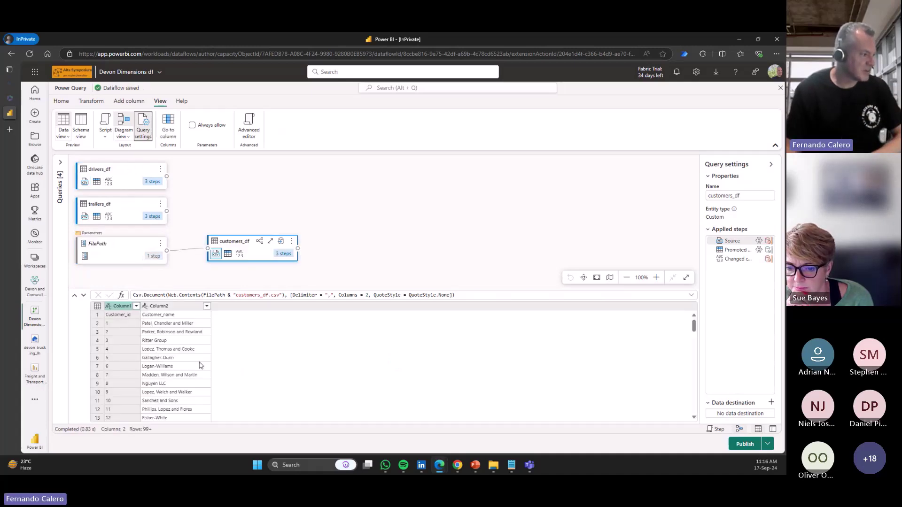
# Expand the queries list and change the drivers_df Source formula to read from FilePath & "drivers_df.csv"
pyautogui.click(60, 162)
pyautogui.click(85, 200)
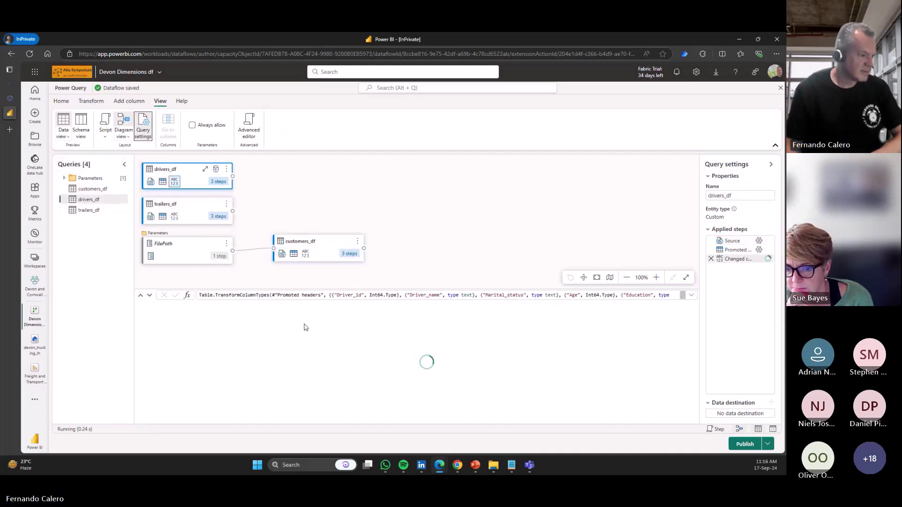
pyautogui.click(732, 241)
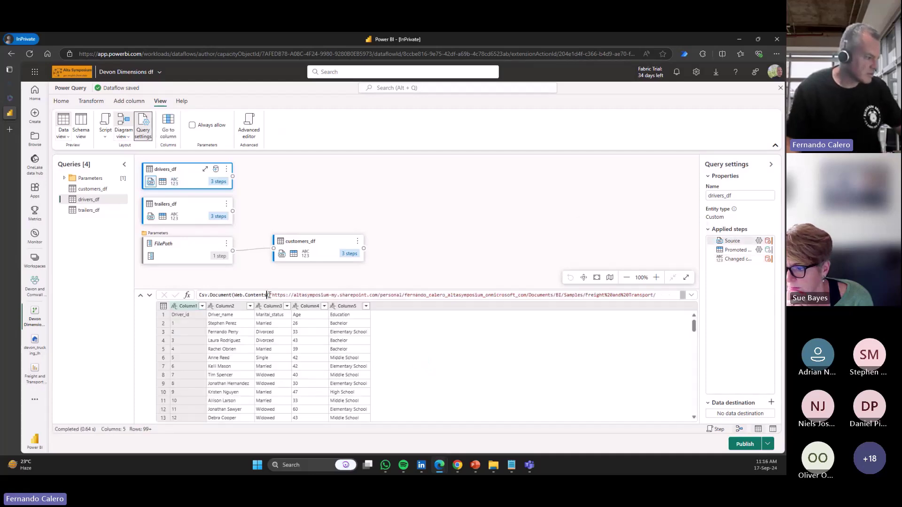
pyautogui.press('Right')
pyautogui.hotkey('ctrl', 'shift', 'Right')
pyautogui.hotkey('ctrl', 'shift', 'Right')
pyautogui.hotkey('ctrl', 'shift', 'Right')
pyautogui.hotkey('ctrl', 'shift', 'Right')
pyautogui.hotkey('ctrl', 'shift', 'Right')
pyautogui.hotkey('ctrl', 'shift', 'Right')
pyautogui.hotkey('ctrl', 'shift', 'Right')
pyautogui.hotkey('ctrl', 'shift', 'Right')
pyautogui.hotkey('ctrl', 'shift', 'Right')
pyautogui.hotkey('ctrl', 'shift', 'Right')
pyautogui.hotkey('ctrl', 'shift', 'Right')
pyautogui.hotkey('ctrl', 'shift', 'Right')
pyautogui.hotkey('ctrl', 'shift', 'Right')
pyautogui.hotkey('ctrl', 'shift', 'Right')
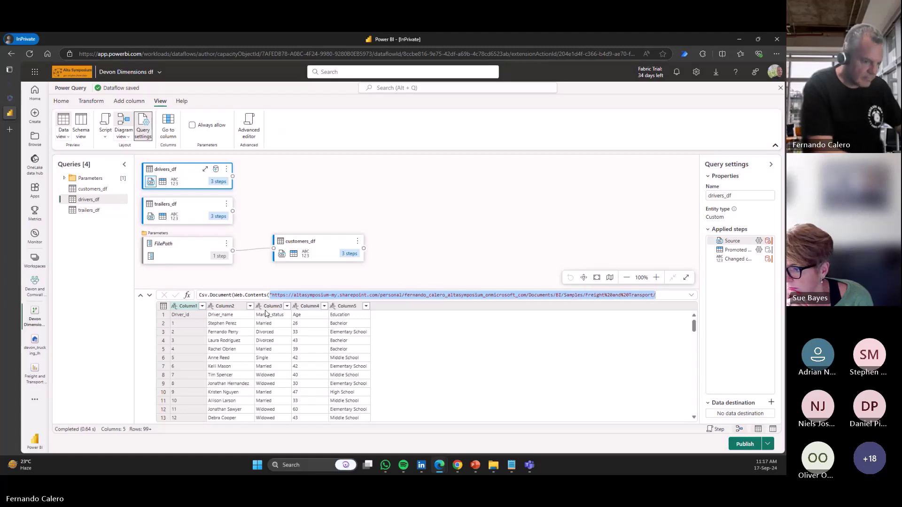
pyautogui.write('FilePath')
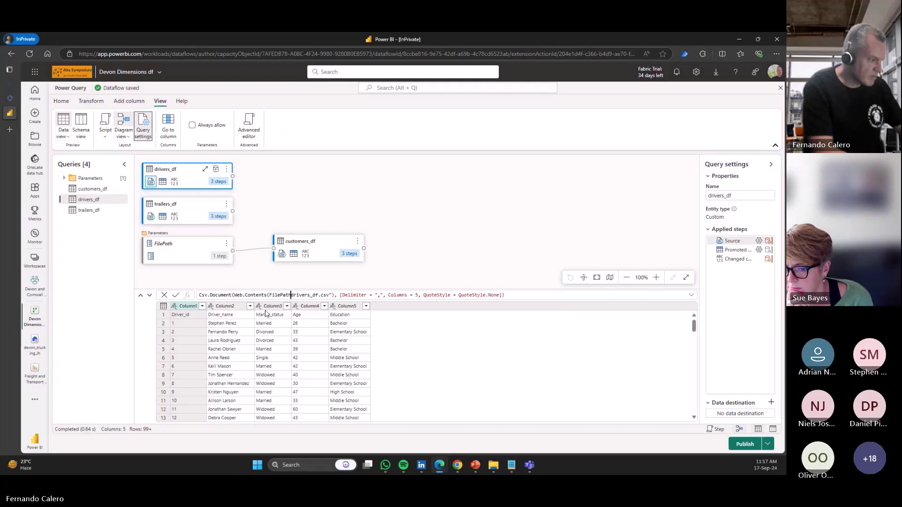
pyautogui.write(' & "')
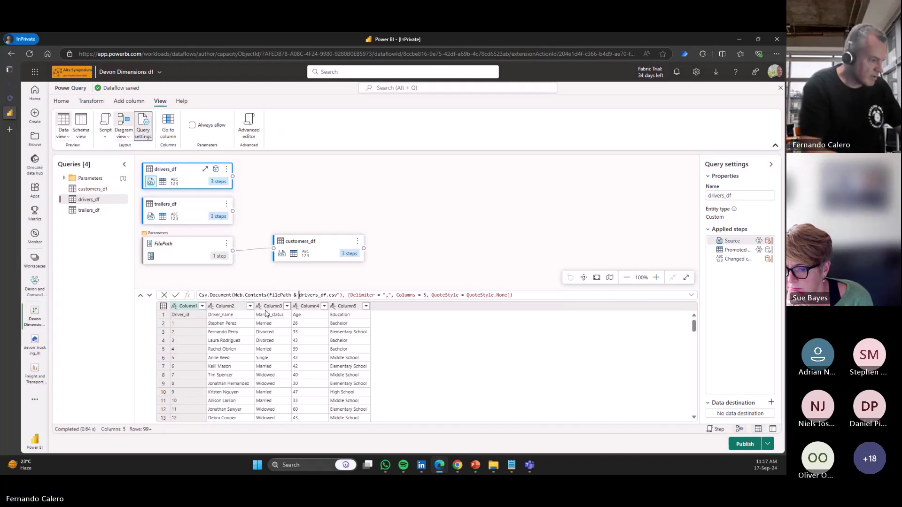
pyautogui.click(175, 295)
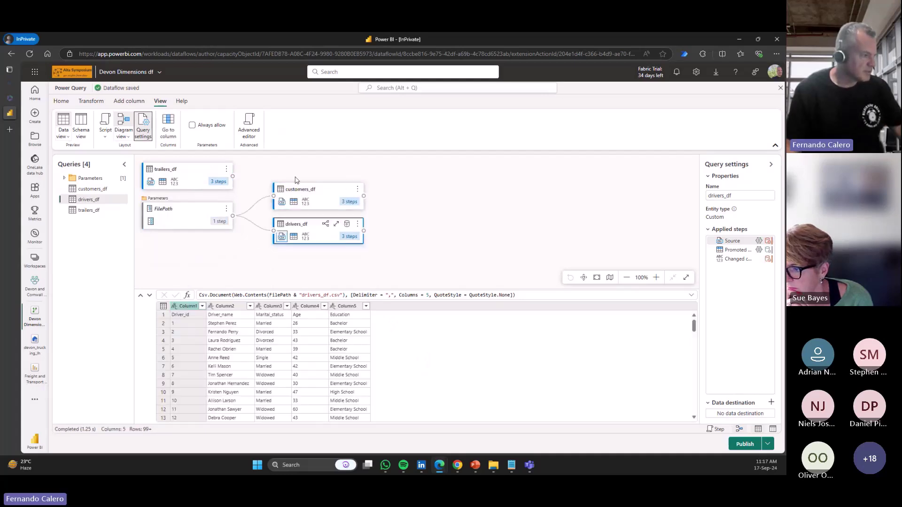
# Change the Source formula of the trailers_df query to read from FilePath & "trailers_df.csv" and commit it
pyautogui.click(92, 212)
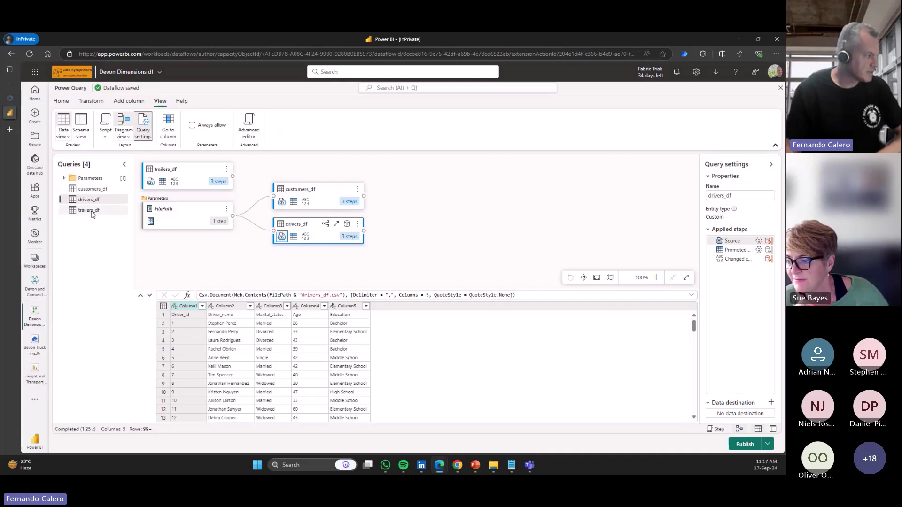
pyautogui.click(733, 241)
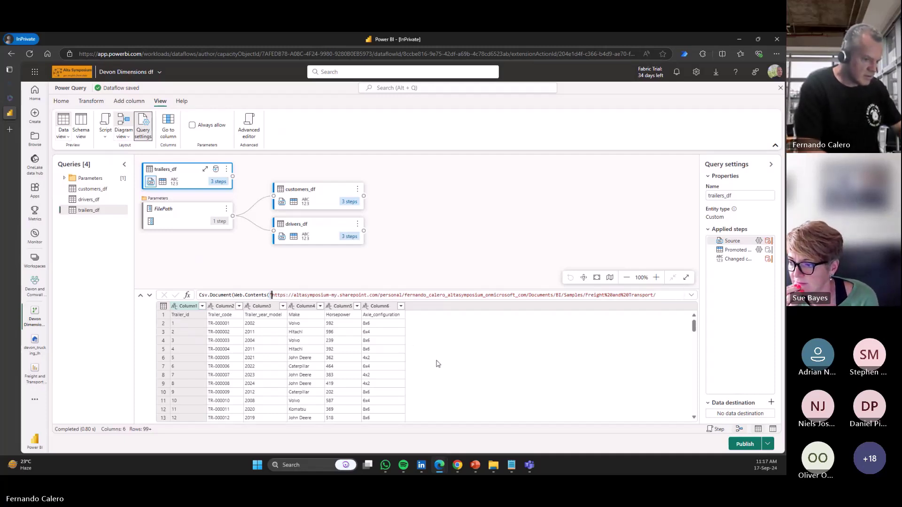
pyautogui.hotkey('ctrl', 'shift', 'Right')
pyautogui.hotkey('ctrl', 'shift', 'Right')
pyautogui.hotkey('ctrl', 'shift', 'Right')
pyautogui.hotkey('ctrl', 'shift', 'Right')
pyautogui.hotkey('ctrl', 'shift', 'Right')
pyautogui.hotkey('ctrl', 'shift', 'Right')
pyautogui.hotkey('ctrl', 'shift', 'Right')
pyautogui.hotkey('ctrl', 'shift', 'Right')
pyautogui.hotkey('ctrl', 'shift', 'Right')
pyautogui.hotkey('ctrl', 'shift', 'Right')
pyautogui.hotkey('ctrl', 'shift', 'Right')
pyautogui.hotkey('ctrl', 'shift', 'Right')
pyautogui.hotkey('ctrl', 'shift', 'Right')
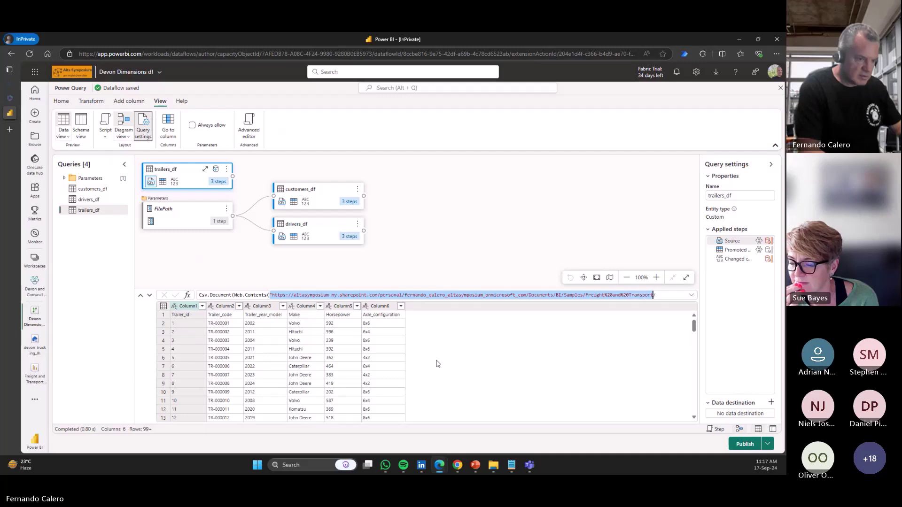
pyautogui.write('FilePath & "trailers_df.csv"), [Delimiter = ",", Columns = 6, QuoteStyle = QuoteStyle.None')
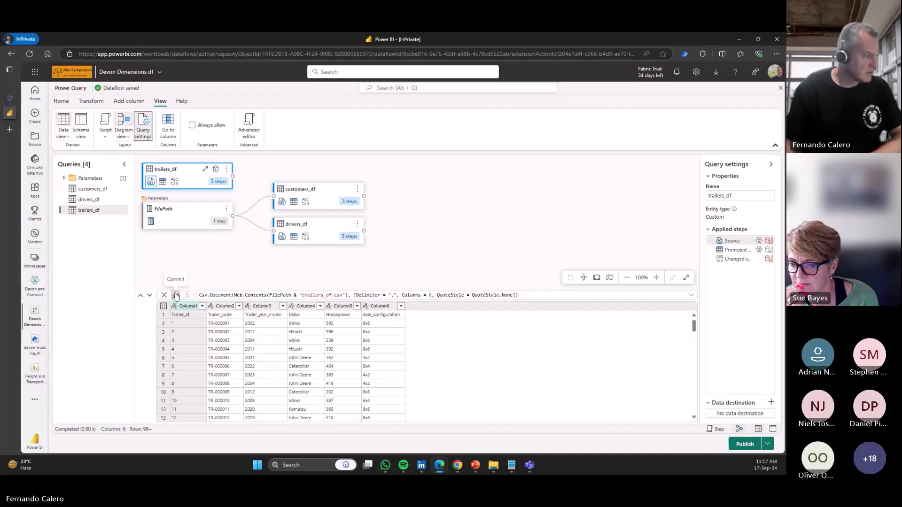
pyautogui.click(175, 296)
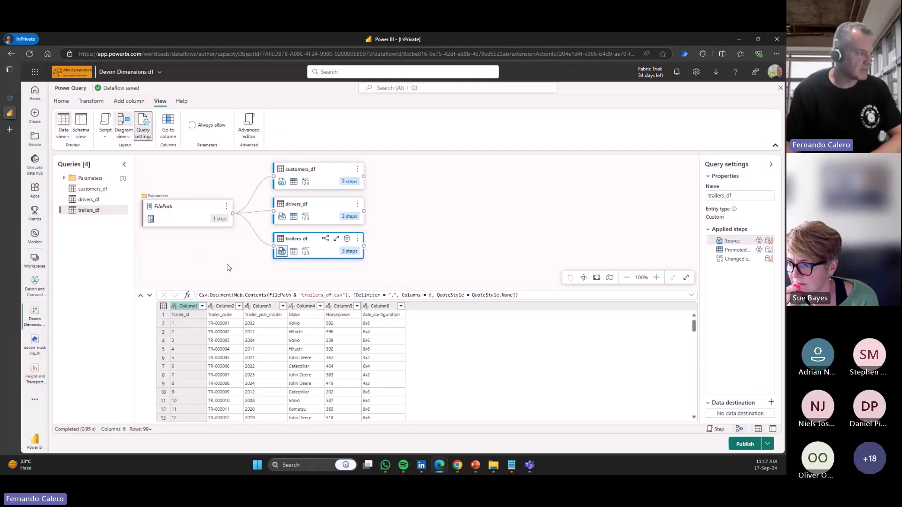
# Turn off Diagram view and bring up the trailers_df query's options to inspect the Enable staging setting
pyautogui.click(144, 123)
pyautogui.click(144, 122)
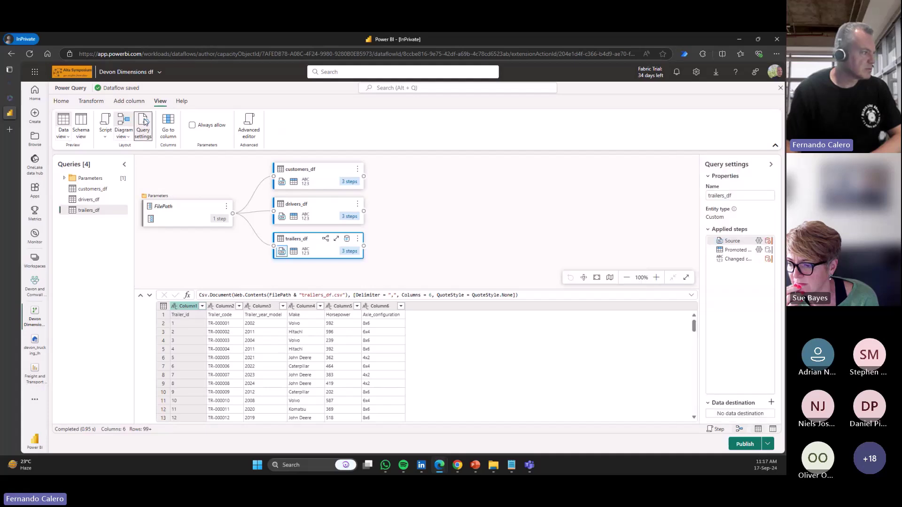
pyautogui.click(122, 121)
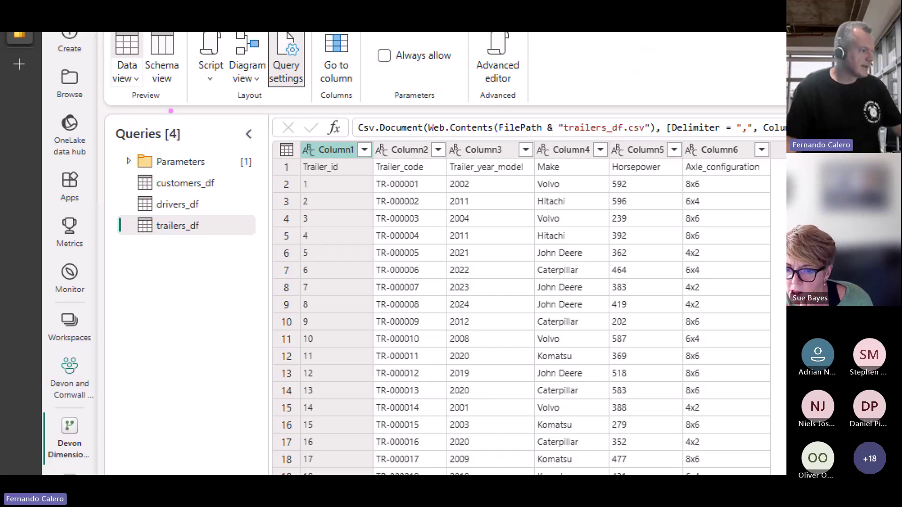
pyautogui.moveTo(110, 176)
pyautogui.mouseDown()
pyautogui.moveTo(201, 224)
pyautogui.moveTo(265, 243)
pyautogui.mouseUp()
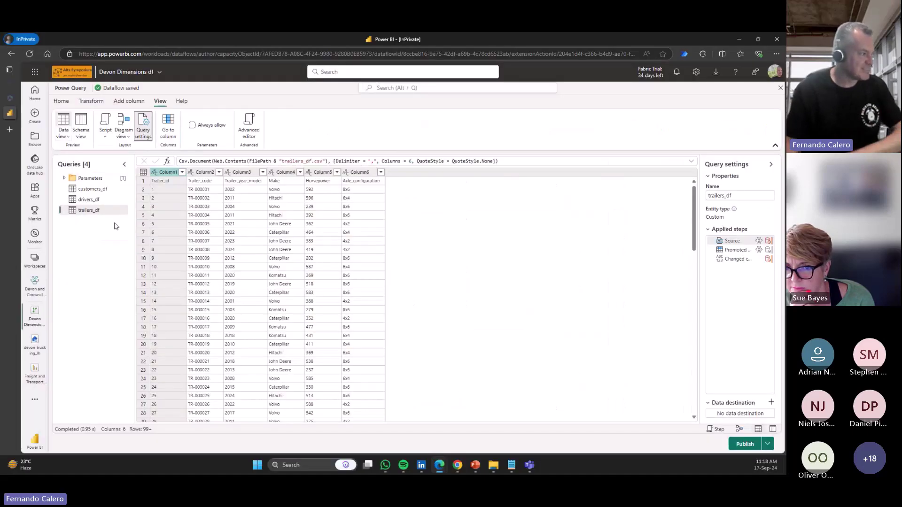
pyautogui.rightClick(92, 212)
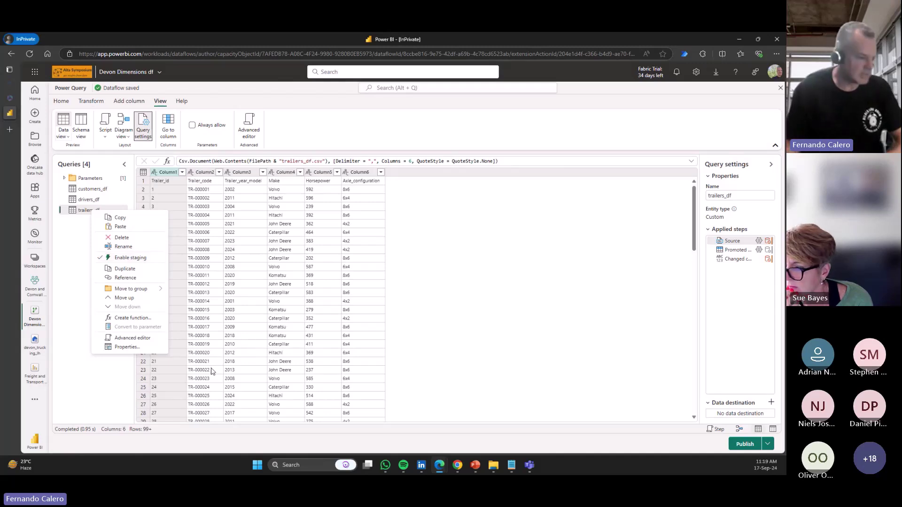
# Switch to the other Edge window and find the dataflow architecture diagram in the Data Factory Spotlight: Dataflow Gen2 blog post
pyautogui.moveTo(444, 469)
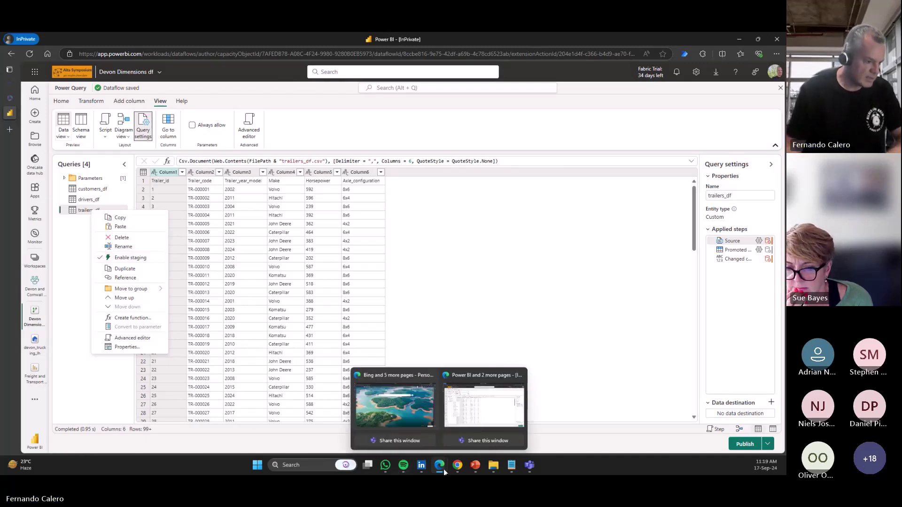
pyautogui.click(390, 409)
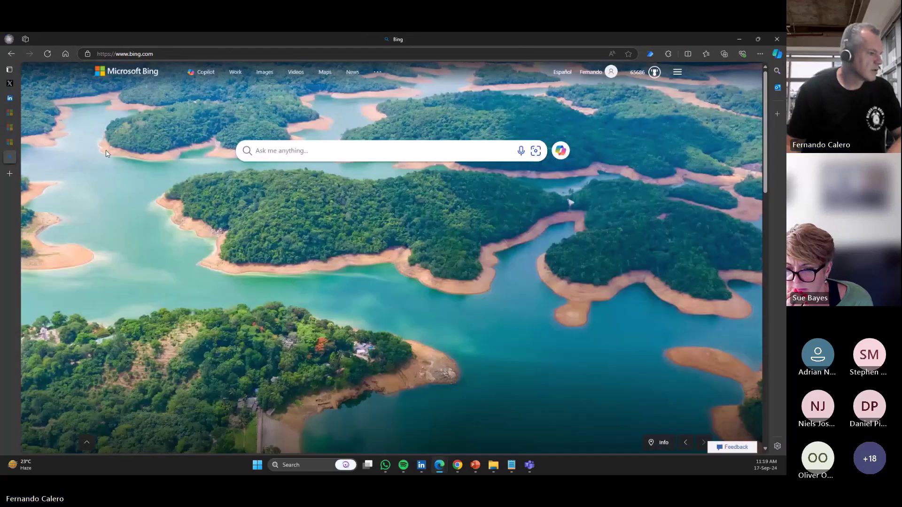
pyautogui.click(10, 112)
pyautogui.scroll(12, 88, 189)
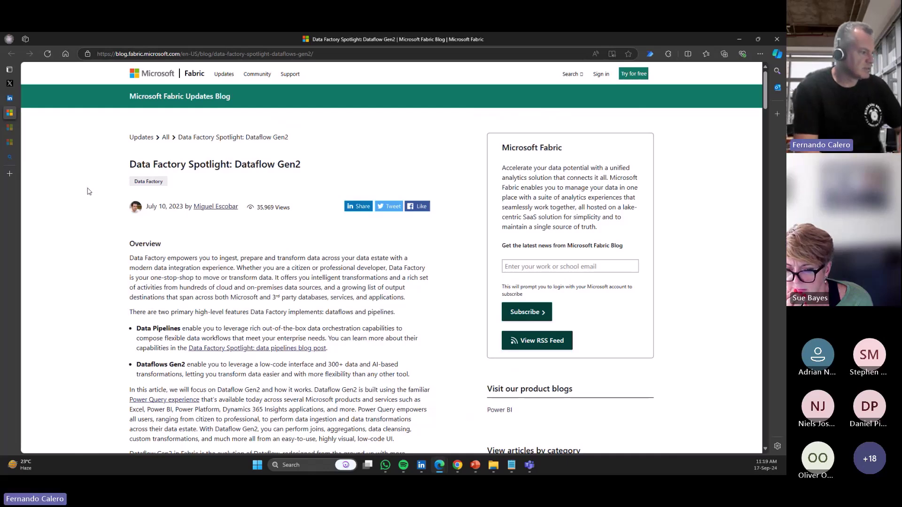
pyautogui.scroll(-15, 87, 192)
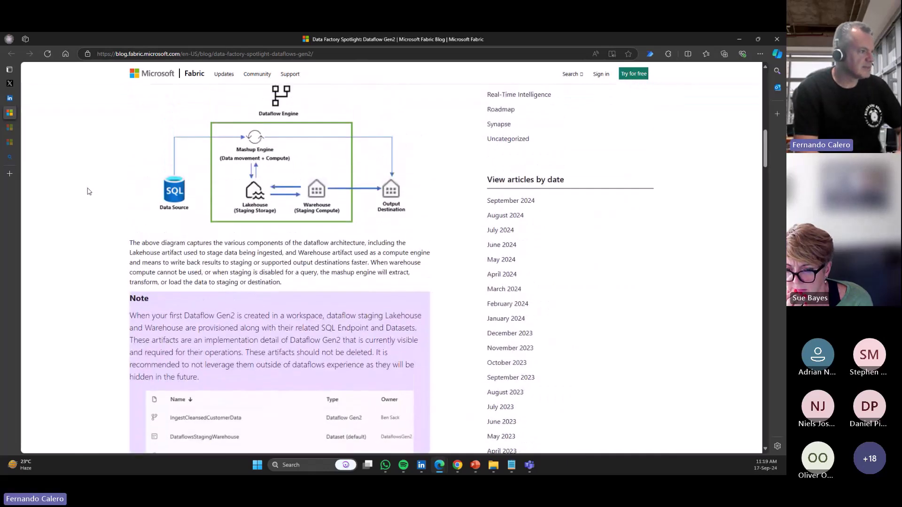
pyautogui.scroll(1, 87, 192)
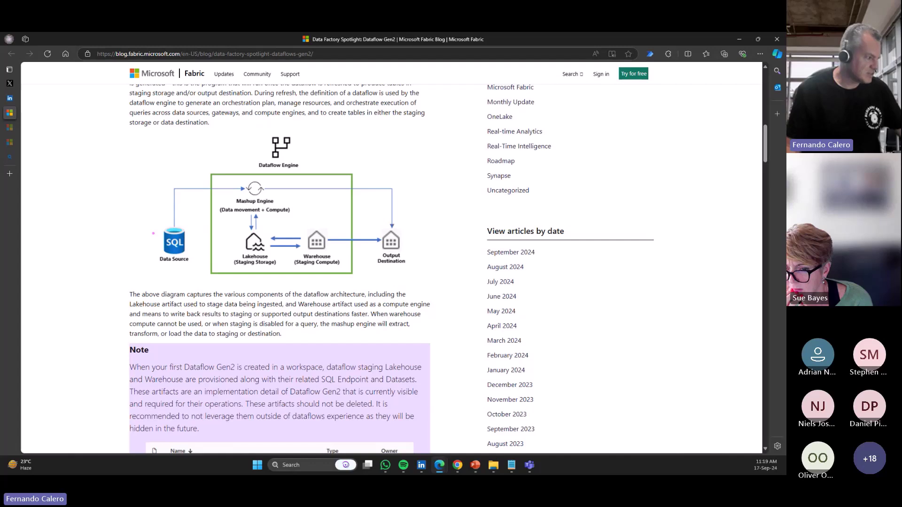
pyautogui.moveTo(154, 230)
pyautogui.mouseDown()
pyautogui.moveTo(172, 257)
pyautogui.moveTo(198, 265)
pyautogui.mouseUp()
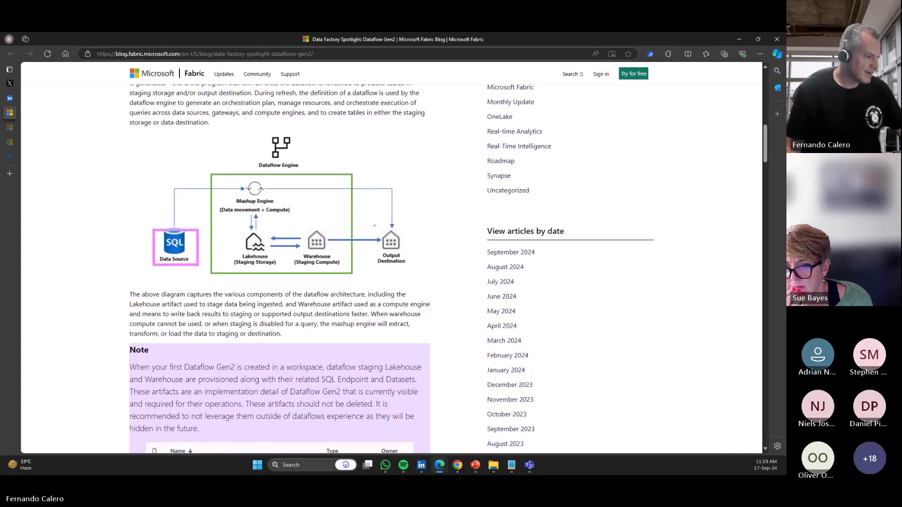
pyautogui.moveTo(369, 224); pyautogui.dragTo(421, 277)
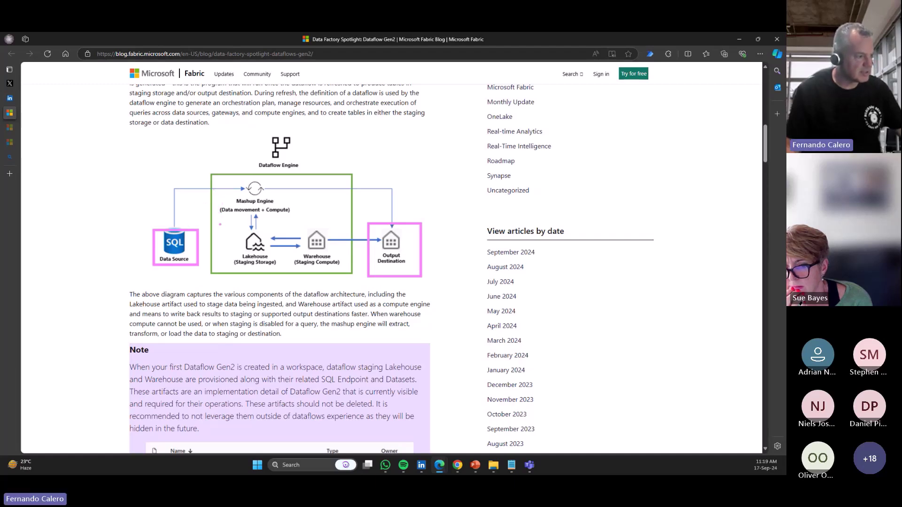
pyautogui.moveTo(220, 224)
pyautogui.mouseDown()
pyautogui.moveTo(245, 256)
pyautogui.moveTo(280, 274)
pyautogui.mouseUp()
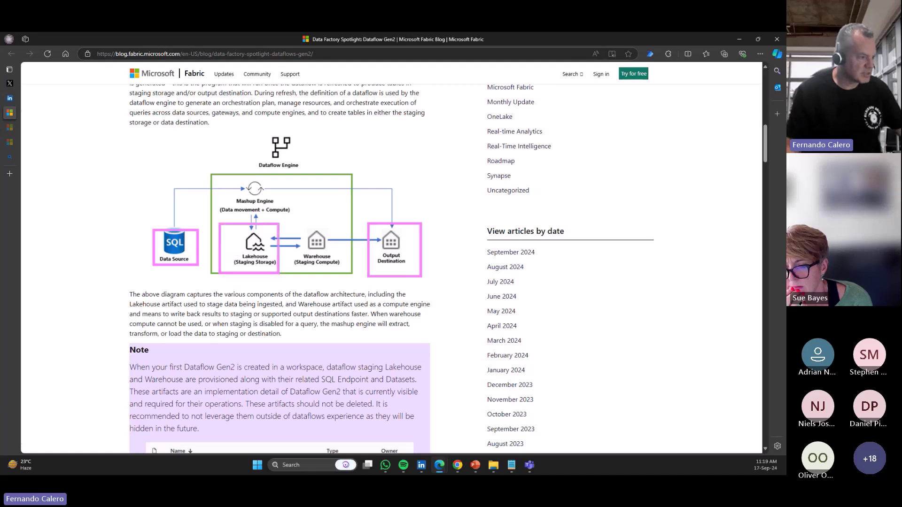
pyautogui.moveTo(285, 221)
pyautogui.mouseDown()
pyautogui.moveTo(306, 255)
pyautogui.moveTo(348, 273)
pyautogui.mouseUp()
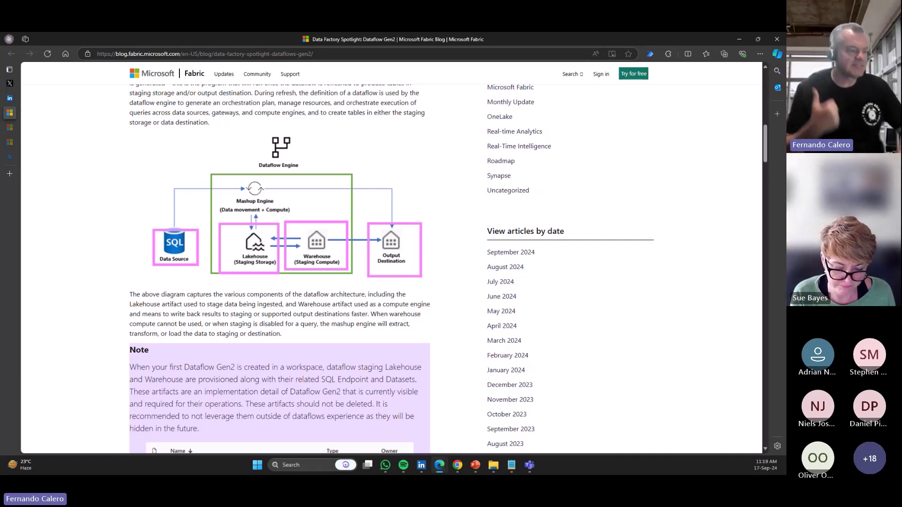
pyautogui.press('Escape')
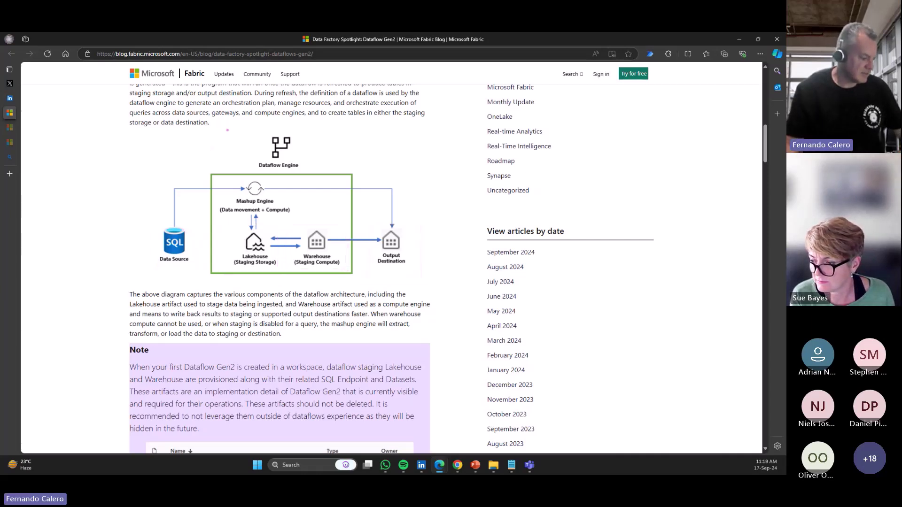
pyautogui.moveTo(227, 132); pyautogui.dragTo(326, 171)
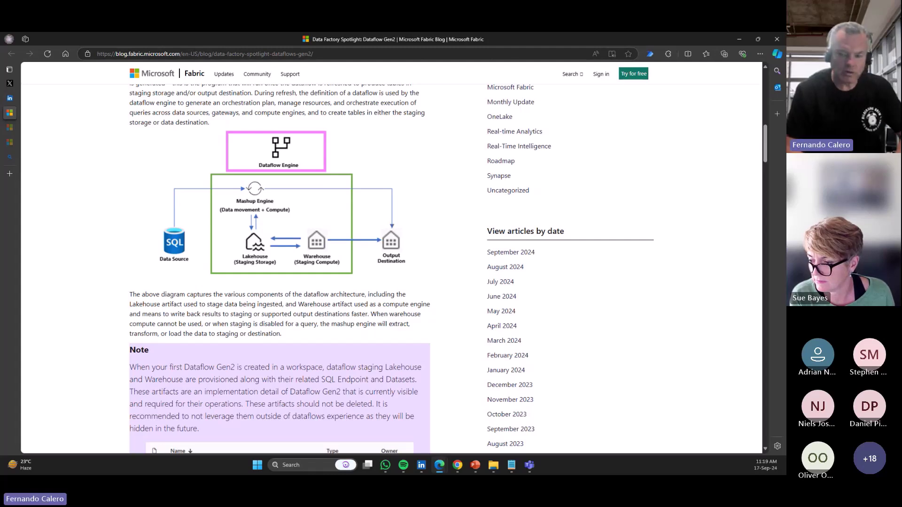
pyautogui.press('Escape')
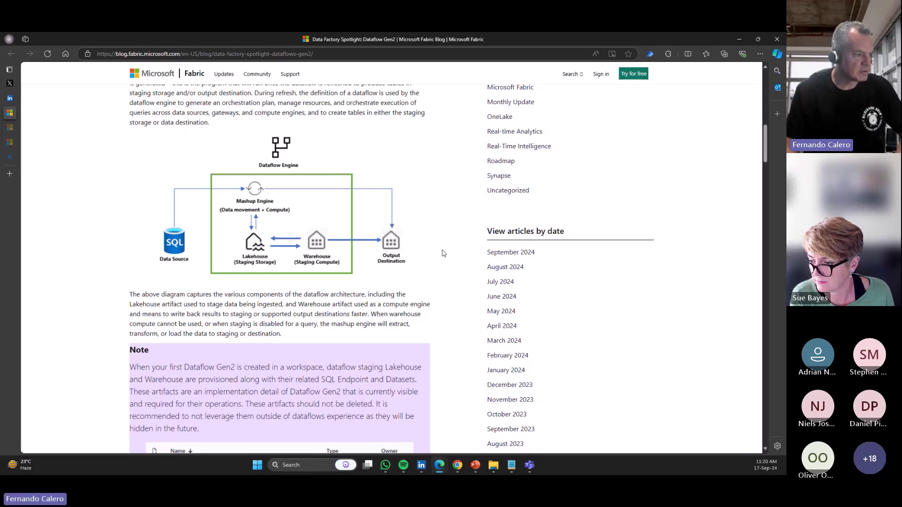
# Select the blog post's web address, then open the Microsoft Learn page on Dataflow Gen2 data destinations and managed settings
pyautogui.click(256, 53)
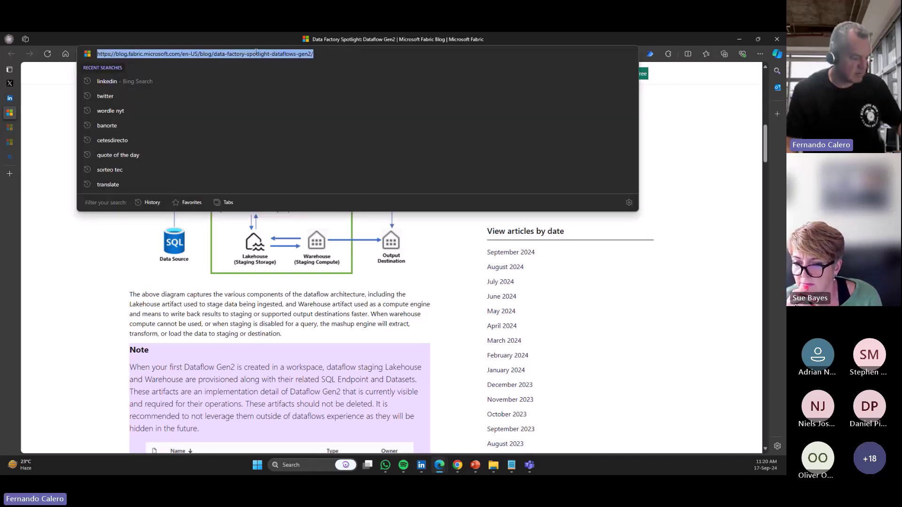
pyautogui.hotkey('alt', 'Tab')
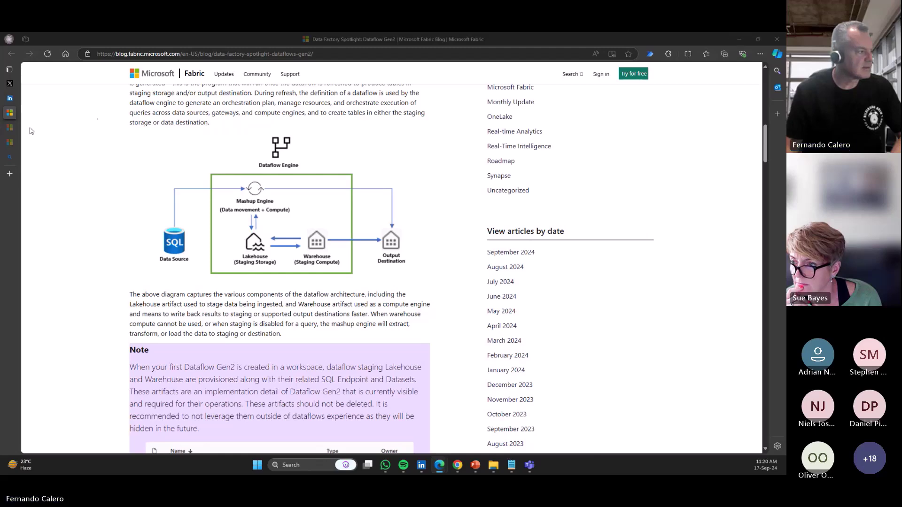
pyautogui.click(9, 128)
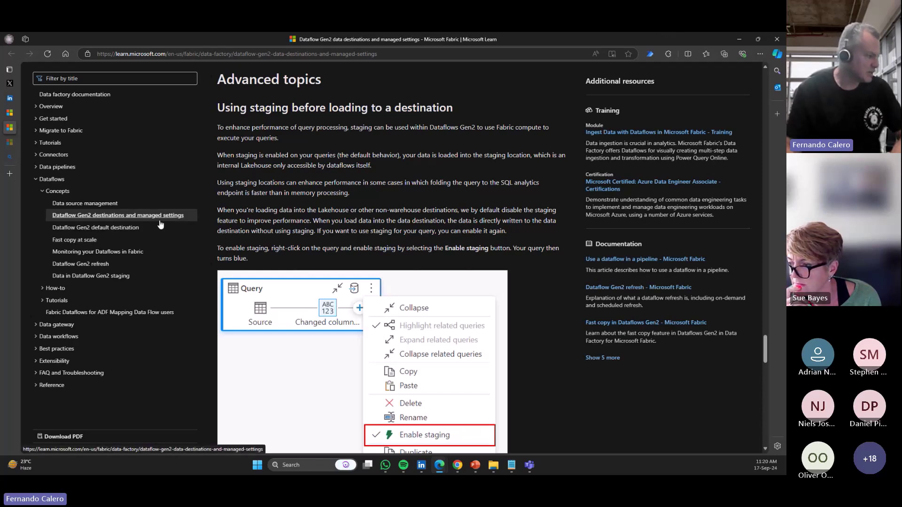
# Select the Learn page's web address and find the "Using staging before loading to a destination" section under Advanced topics
pyautogui.click(254, 55)
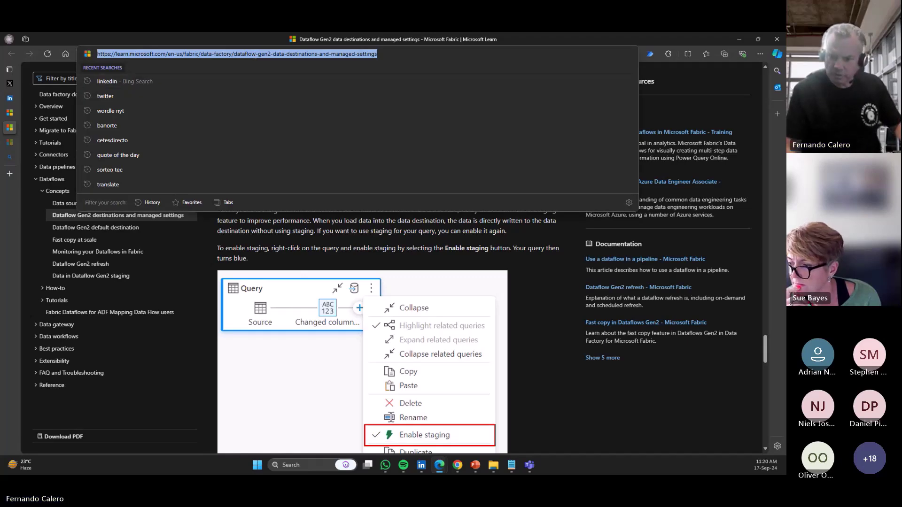
pyautogui.hotkey('alt', 'Tab')
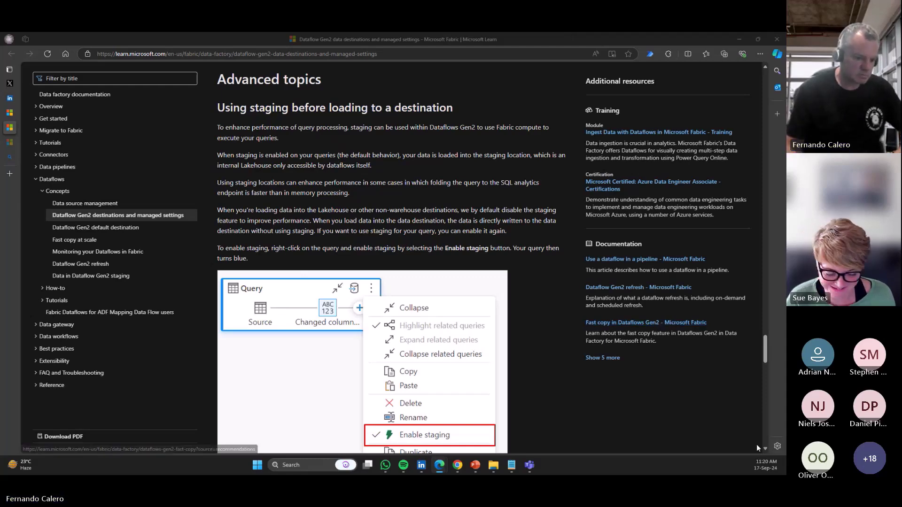
pyautogui.scroll(-15, 754, 441)
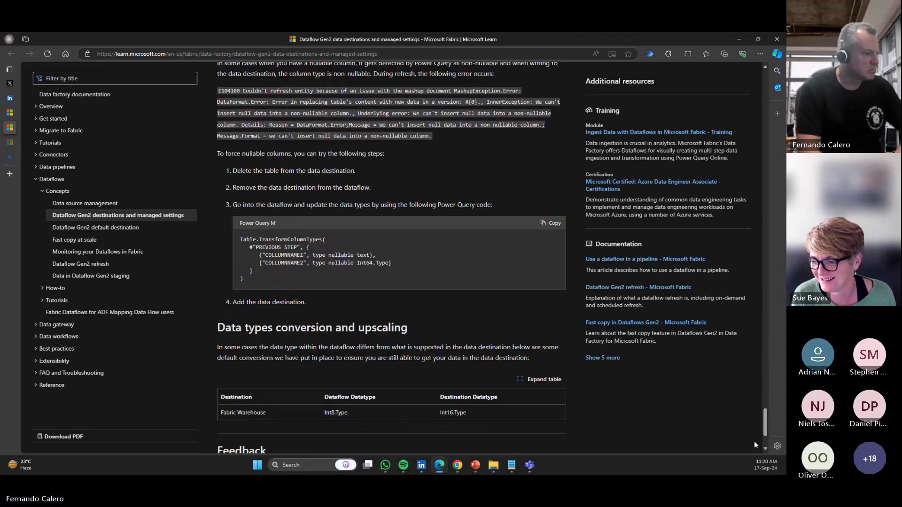
pyautogui.scroll(15, 755, 444)
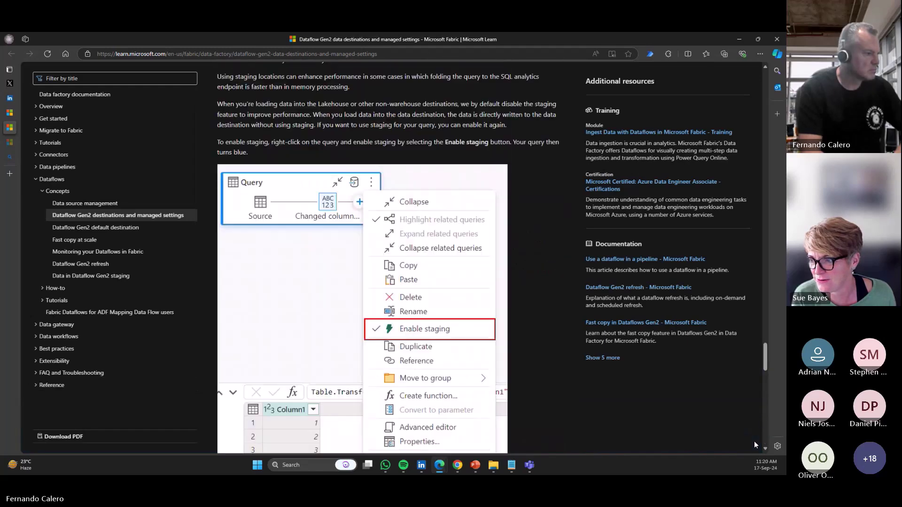
pyautogui.scroll(2, 754, 444)
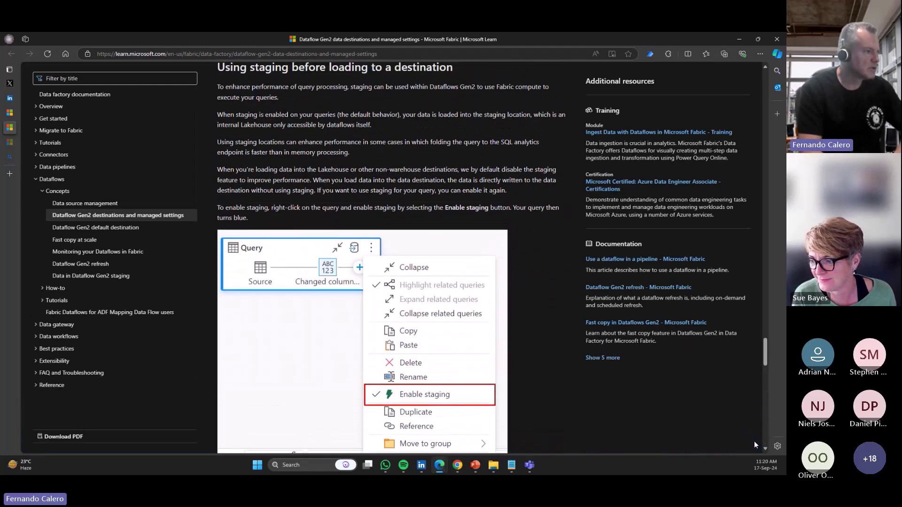
pyautogui.scroll(1, 755, 445)
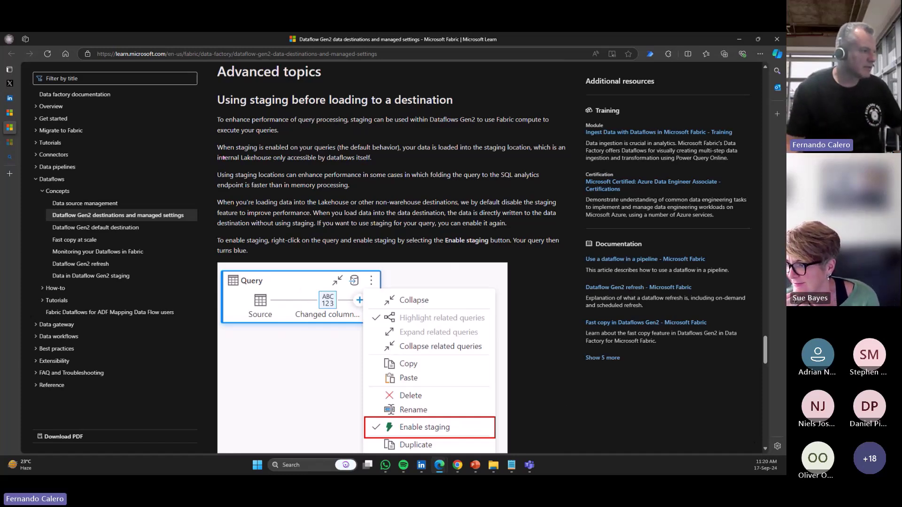
# Mark the staging section's headings and the paragraph on disabling staging for Lakehouse and non-warehouse destinations, and clear the markings
pyautogui.moveTo(215, 87); pyautogui.dragTo(323, 87)
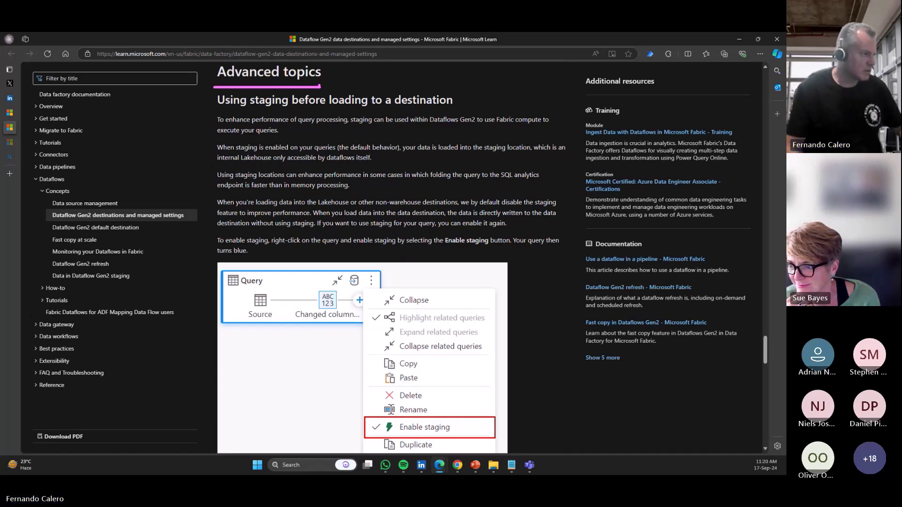
pyautogui.moveTo(220, 111); pyautogui.dragTo(462, 110)
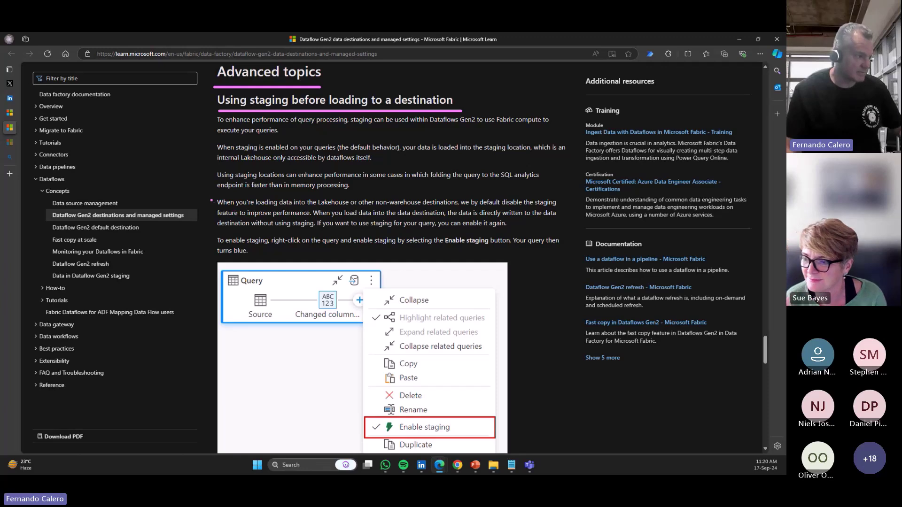
pyautogui.moveTo(210, 201); pyautogui.dragTo(214, 233)
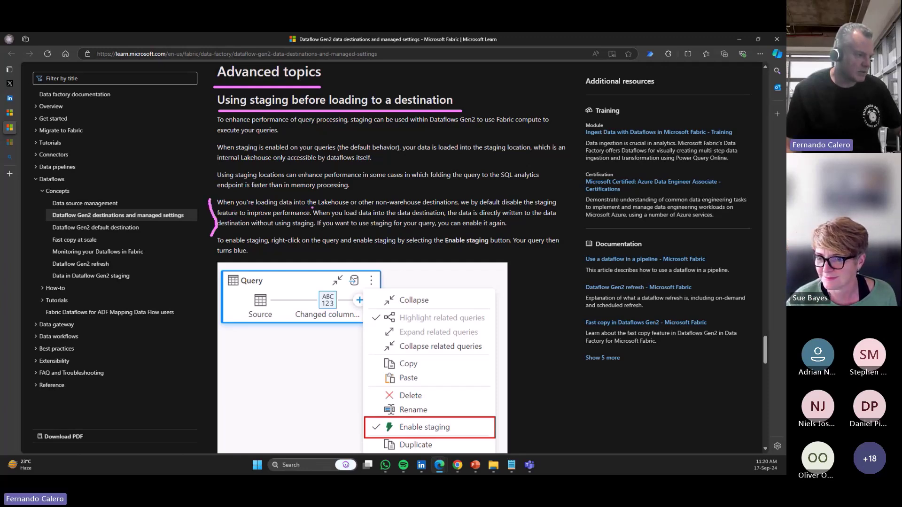
pyautogui.moveTo(321, 206); pyautogui.dragTo(342, 206)
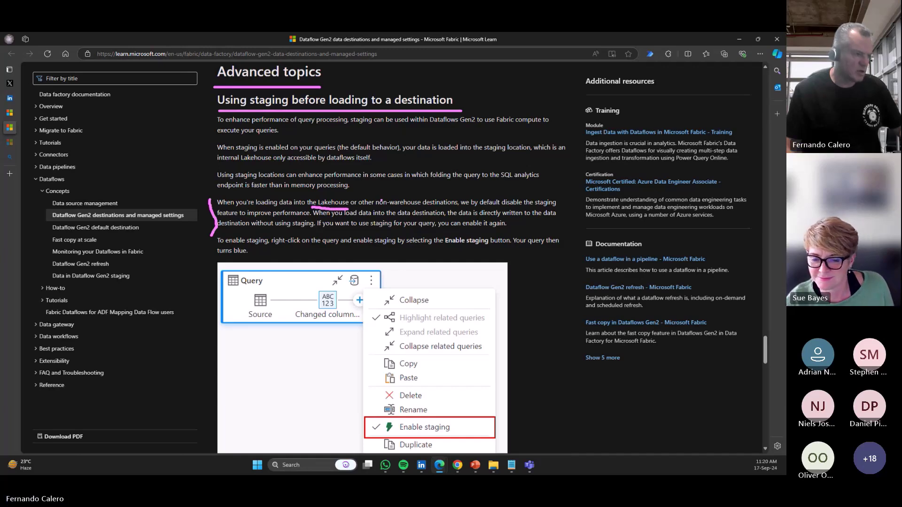
pyautogui.moveTo(376, 206); pyautogui.dragTo(408, 205)
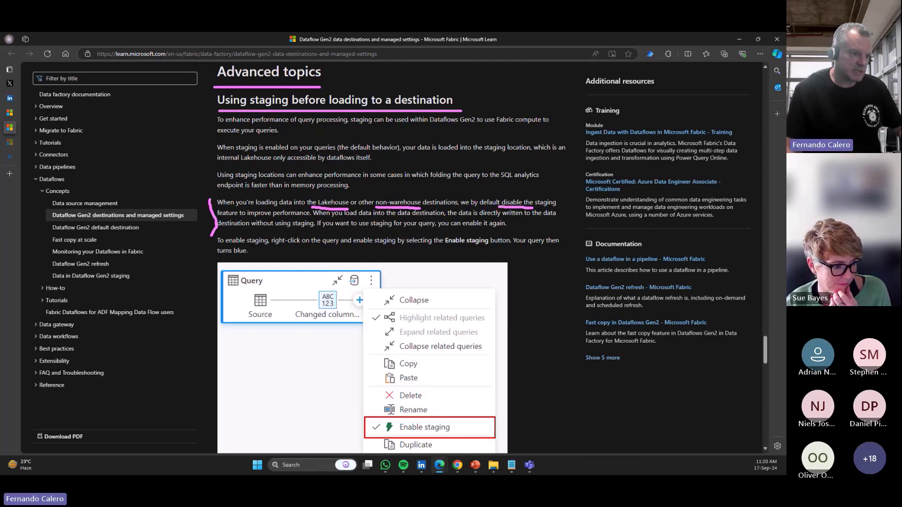
pyautogui.moveTo(544, 206); pyautogui.dragTo(556, 206)
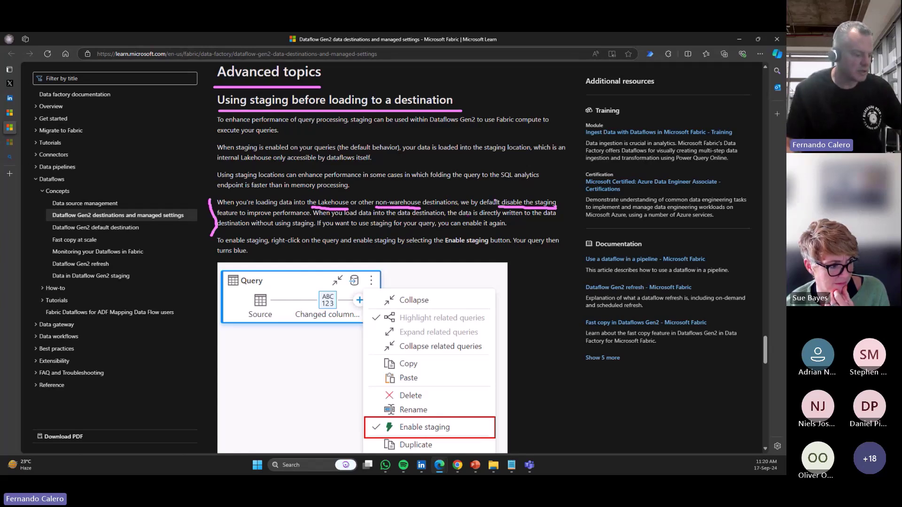
pyautogui.press('e')
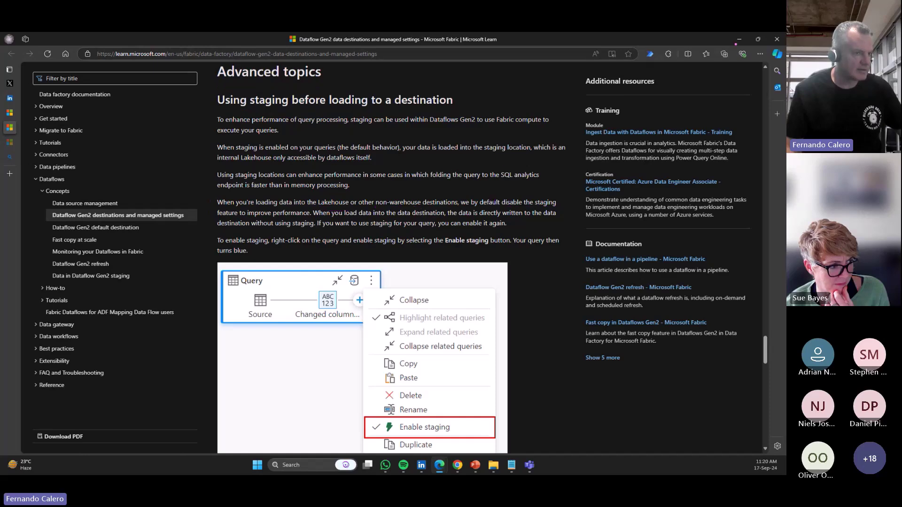
# Return to the Power BI dataflow editor and check the Enable staging setting of the drivers_df and customers_df queries
pyautogui.click(740, 39)
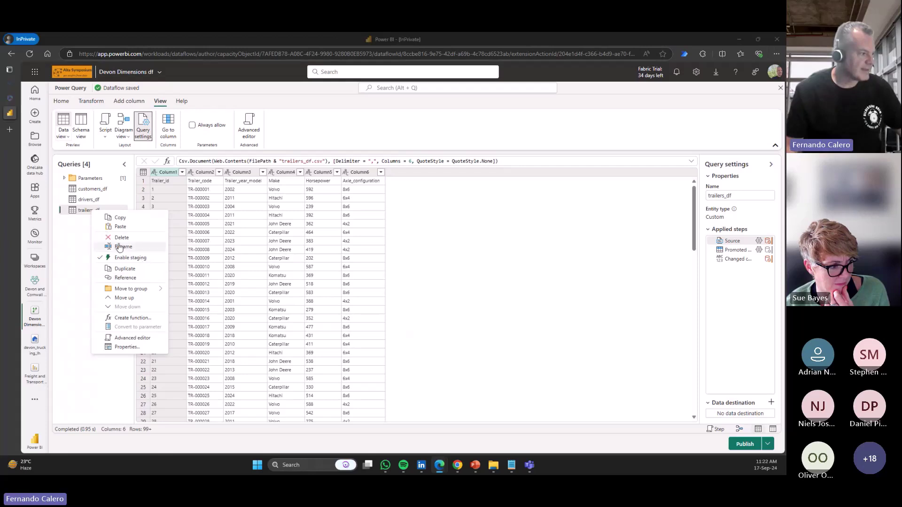
pyautogui.click(85, 270)
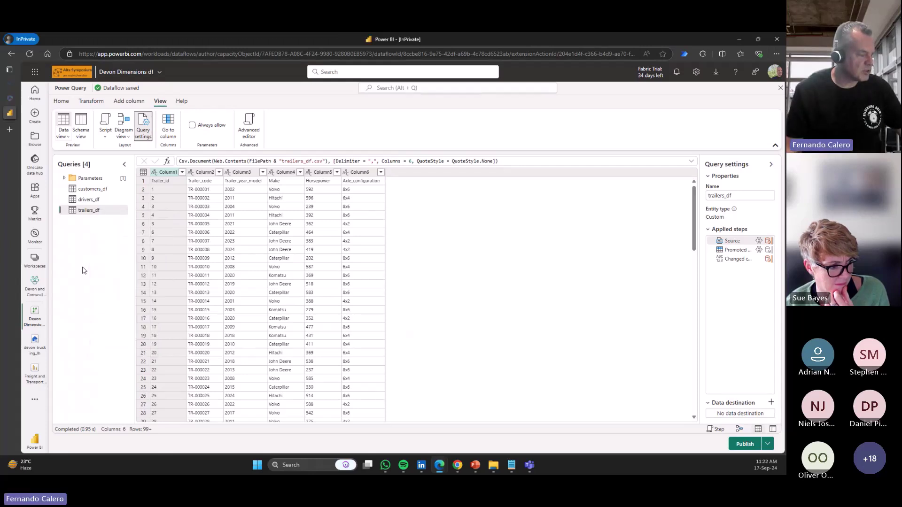
pyautogui.rightClick(86, 200)
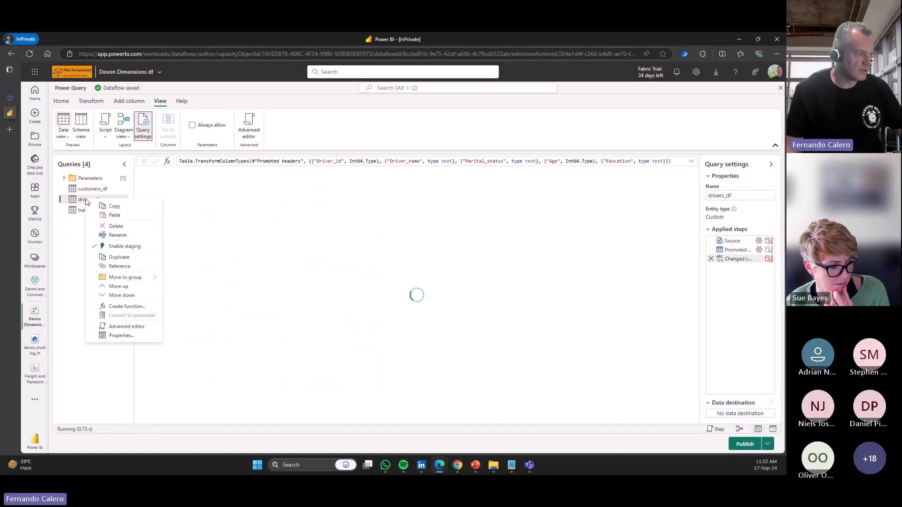
pyautogui.click(87, 190)
pyautogui.rightClick(88, 190)
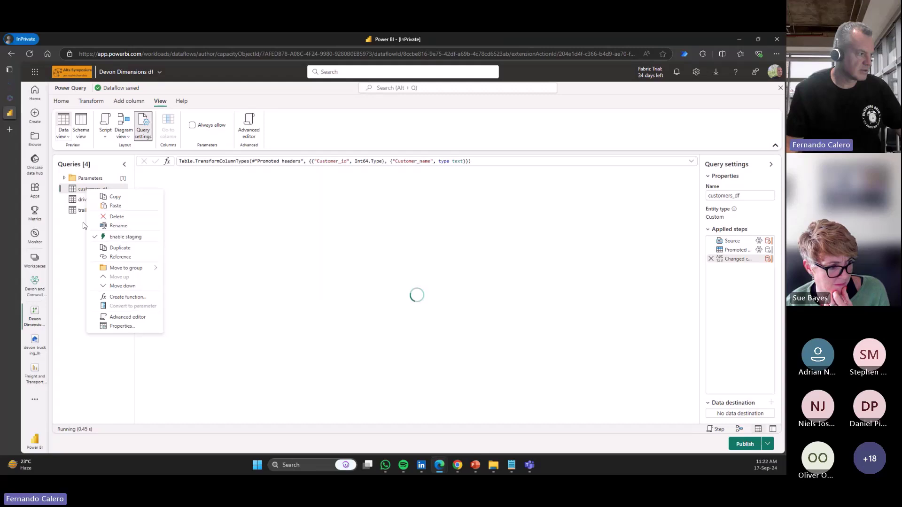
pyautogui.press('Escape')
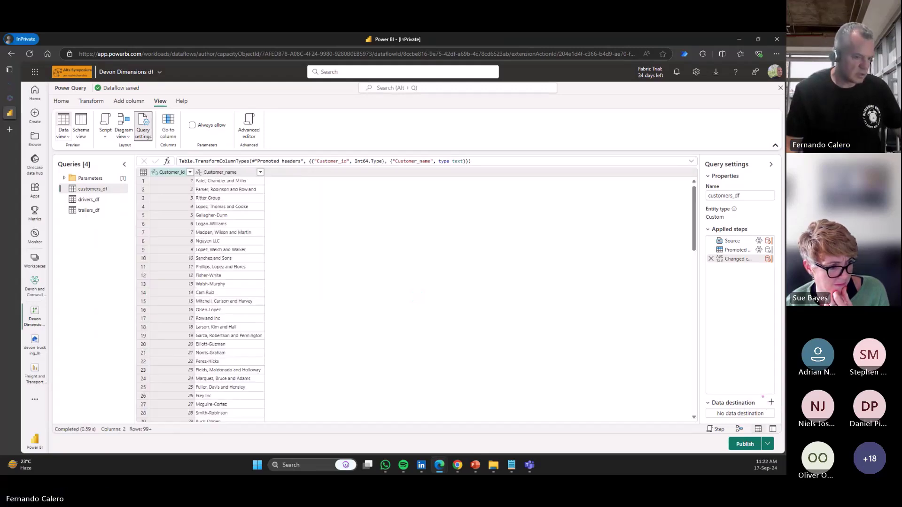
# Add a Lakehouse data destination to customers_df, targeting a new customers_df table in devon_trucking_lh with automatic settings
pyautogui.moveTo(698, 393)
pyautogui.mouseDown()
pyautogui.moveTo(742, 418)
pyautogui.moveTo(775, 420)
pyautogui.mouseUp()
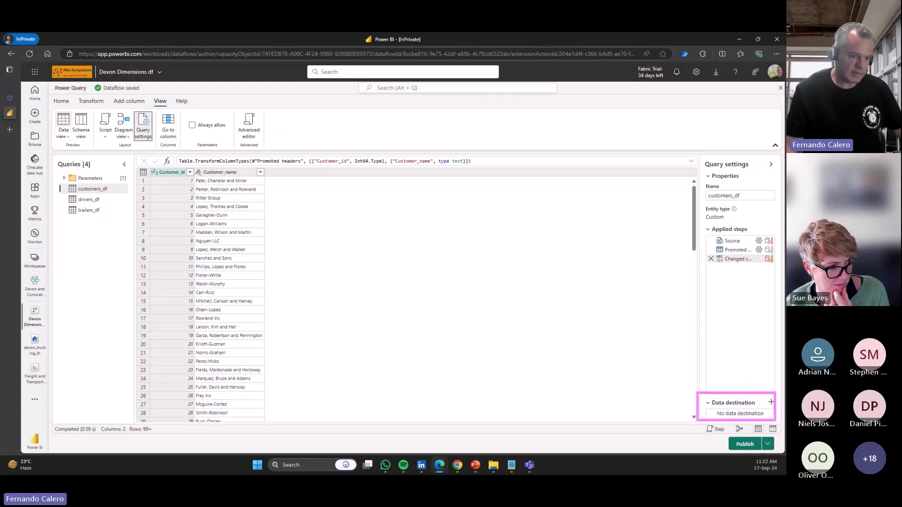
pyautogui.click(771, 403)
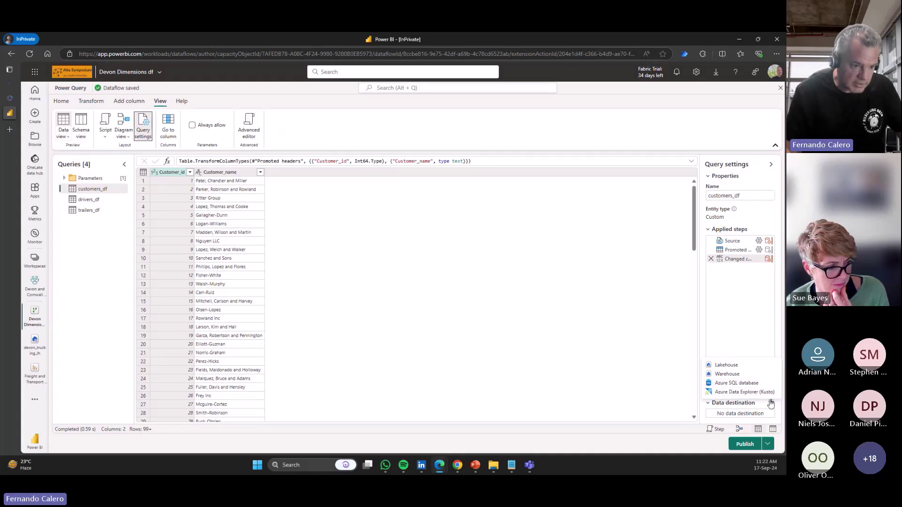
pyautogui.click(727, 365)
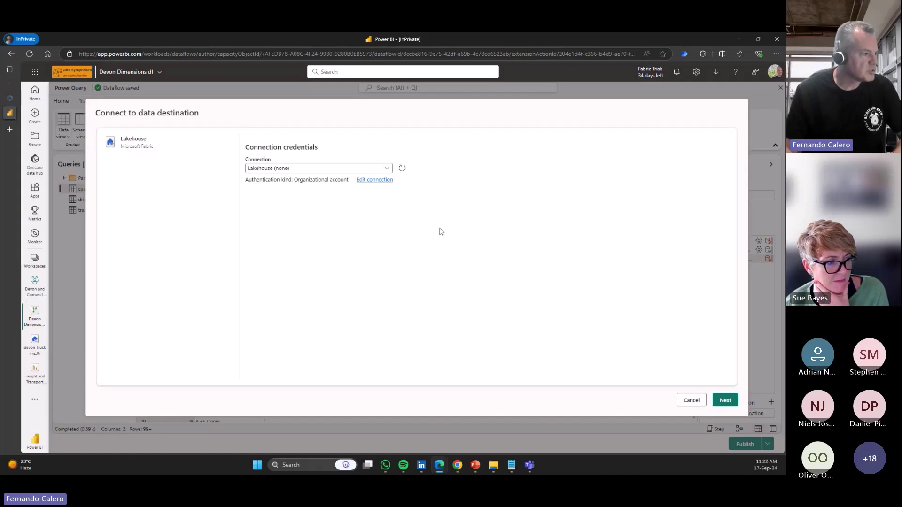
pyautogui.click(726, 400)
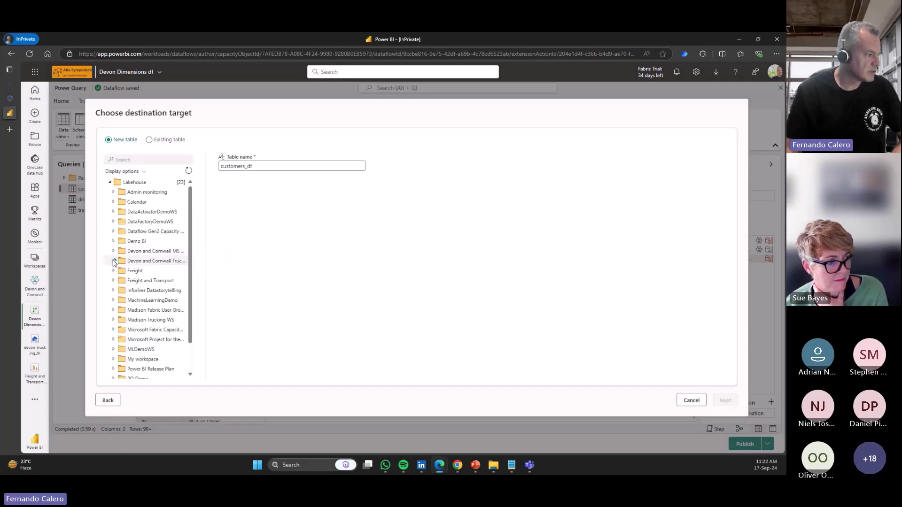
pyautogui.click(113, 261)
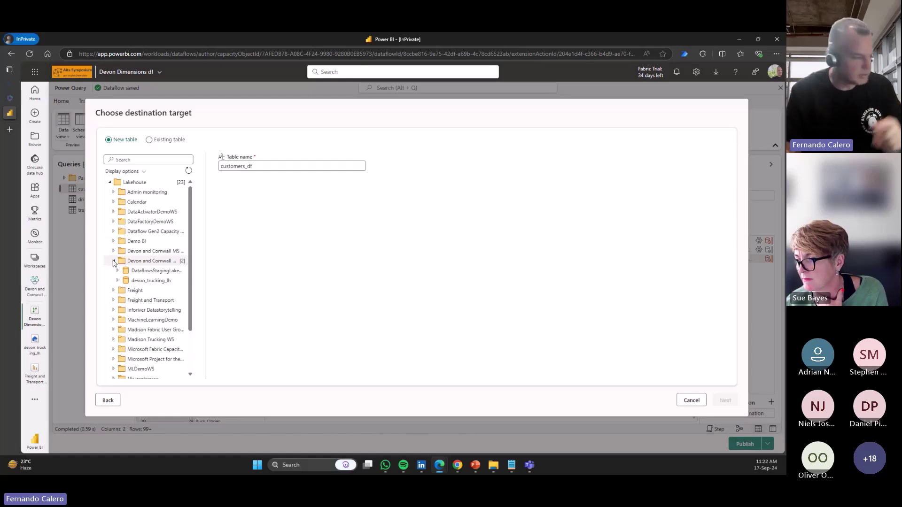
pyautogui.click(138, 280)
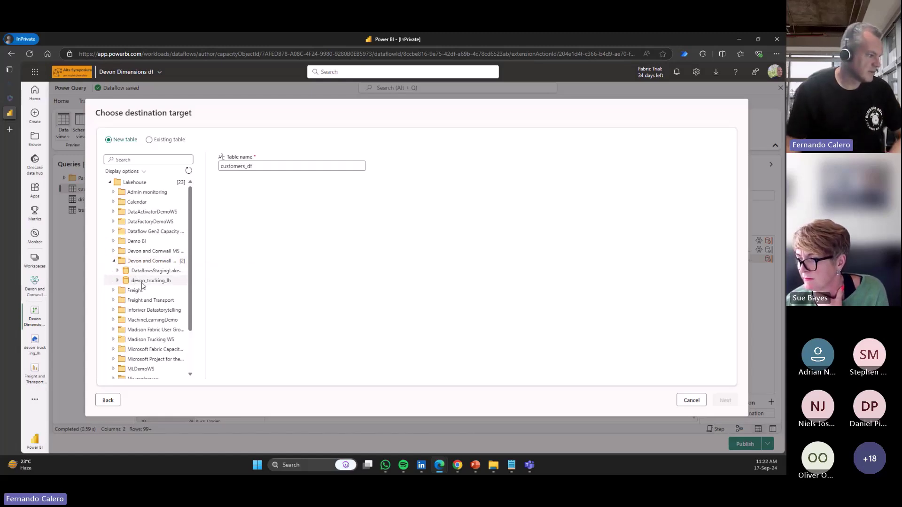
pyautogui.click(727, 404)
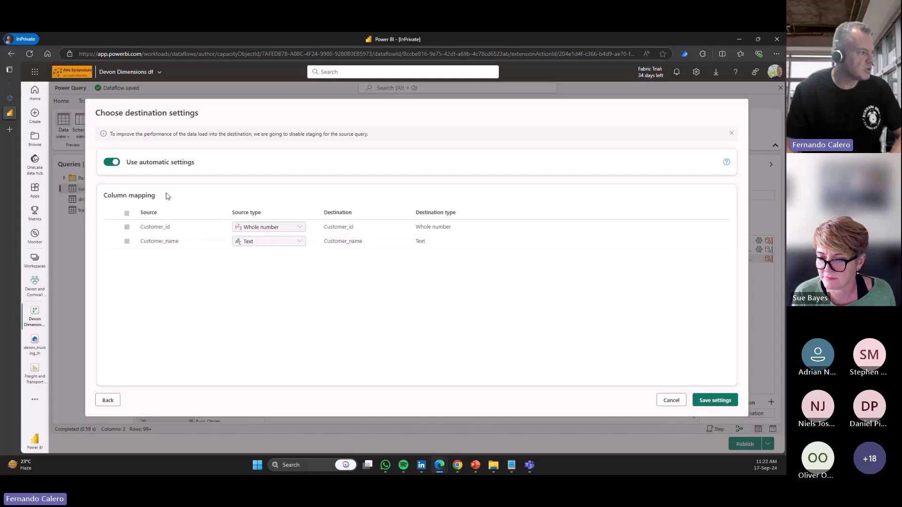
pyautogui.click(712, 402)
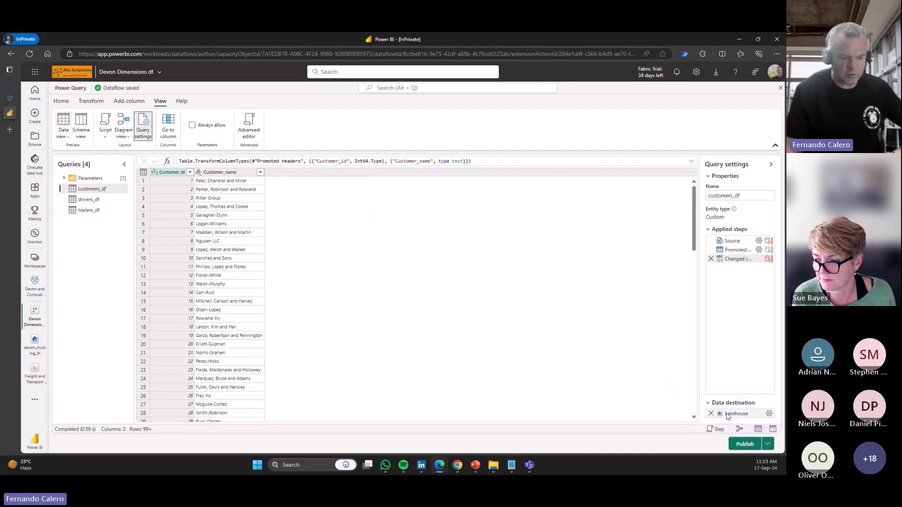
# Inspect the customers_df query's Lakehouse destination and its Enable staging setting
pyautogui.moveTo(728, 417)
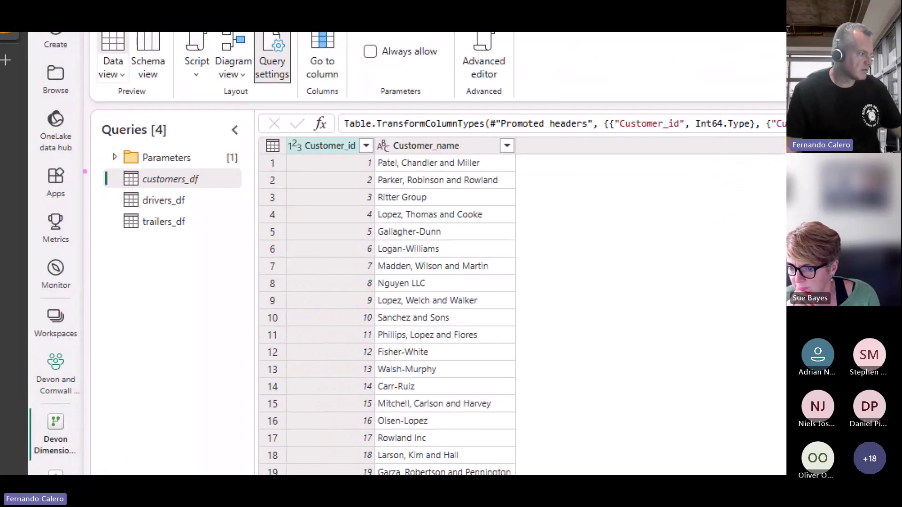
pyautogui.moveTo(99, 160)
pyautogui.mouseDown()
pyautogui.moveTo(190, 190)
pyautogui.moveTo(248, 194)
pyautogui.mouseUp()
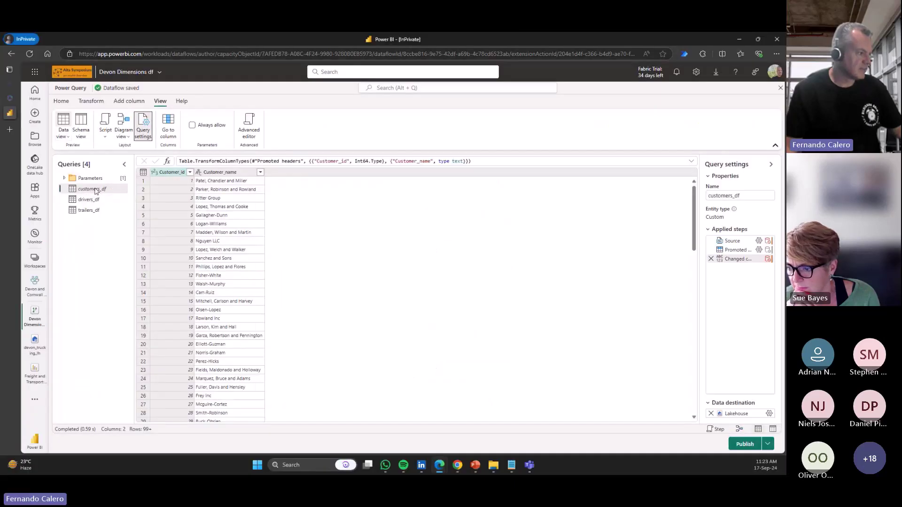
pyautogui.rightClick(96, 190)
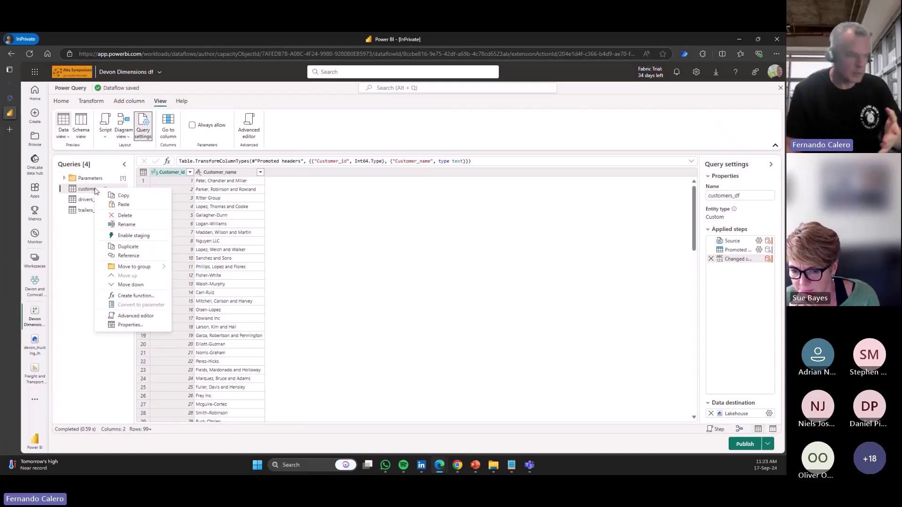
pyautogui.click(81, 239)
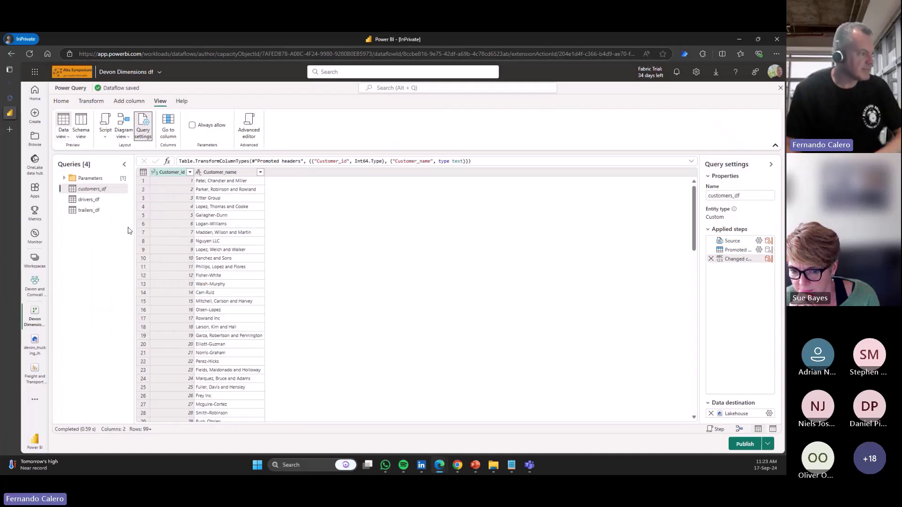
# Turn staging on for the customers_df query and switch it back off
pyautogui.rightClick(88, 193)
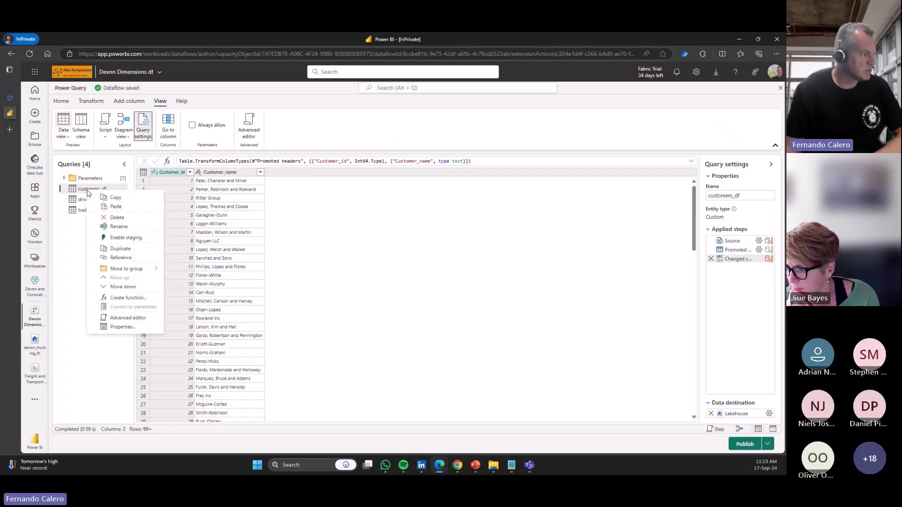
pyautogui.click(121, 233)
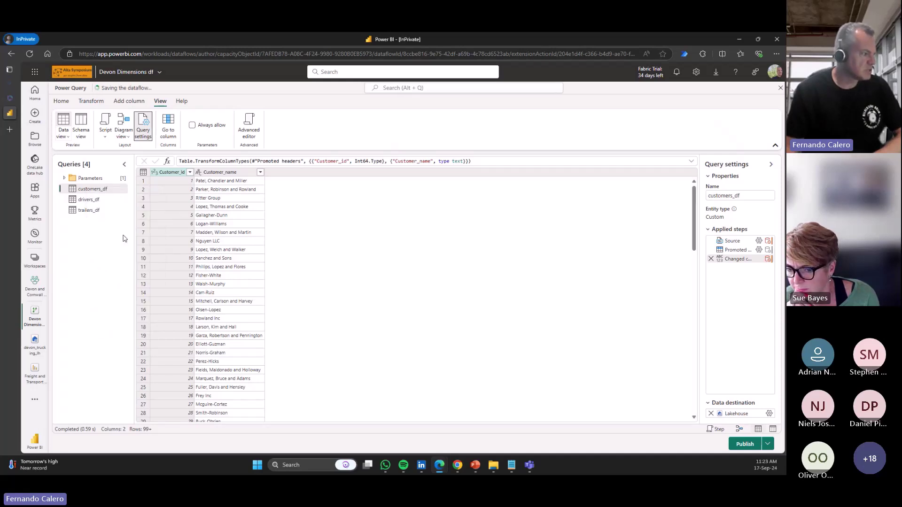
pyautogui.rightClick(90, 189)
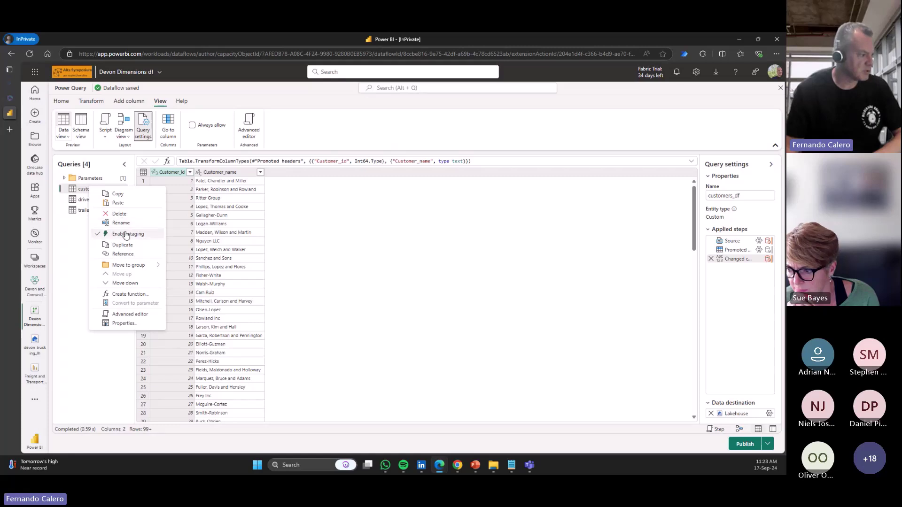
pyautogui.click(118, 234)
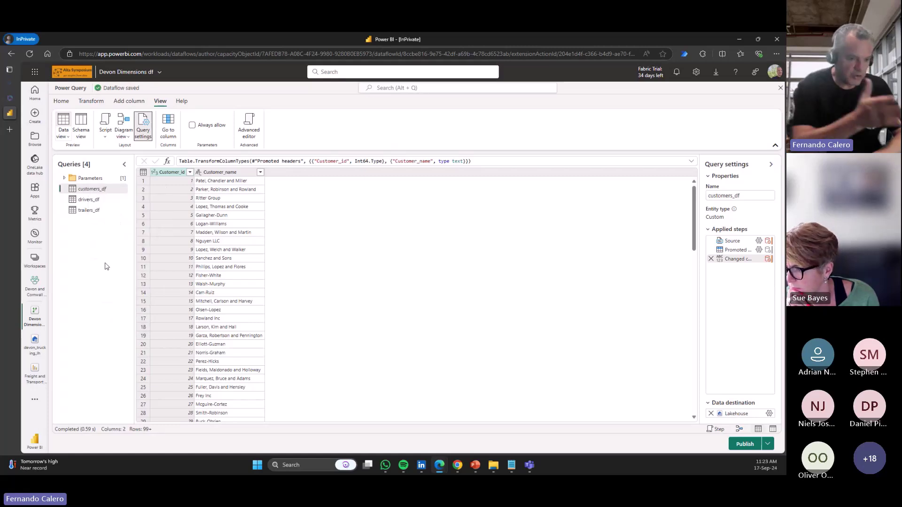
# Add a Lakehouse data destination to drivers_df, targeting a new drivers_df table in devon_trucking_lh with automatic settings
pyautogui.click(86, 199)
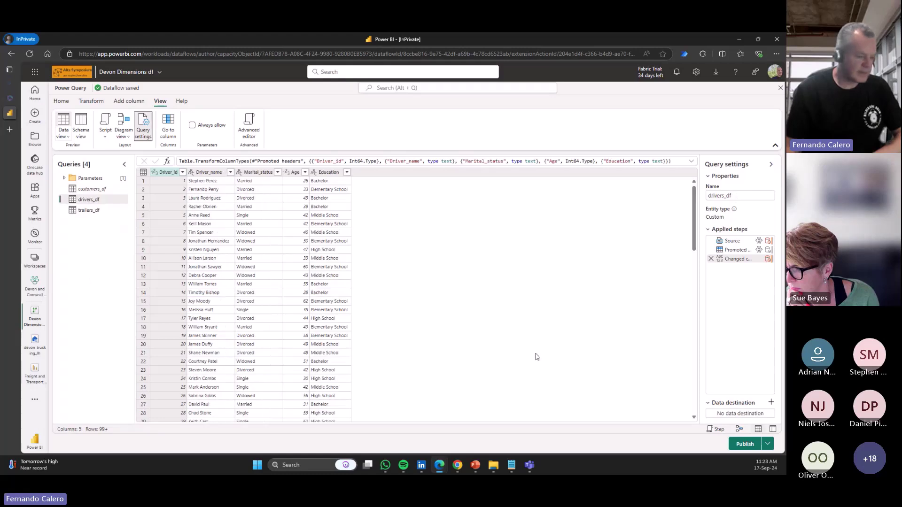
pyautogui.click(771, 404)
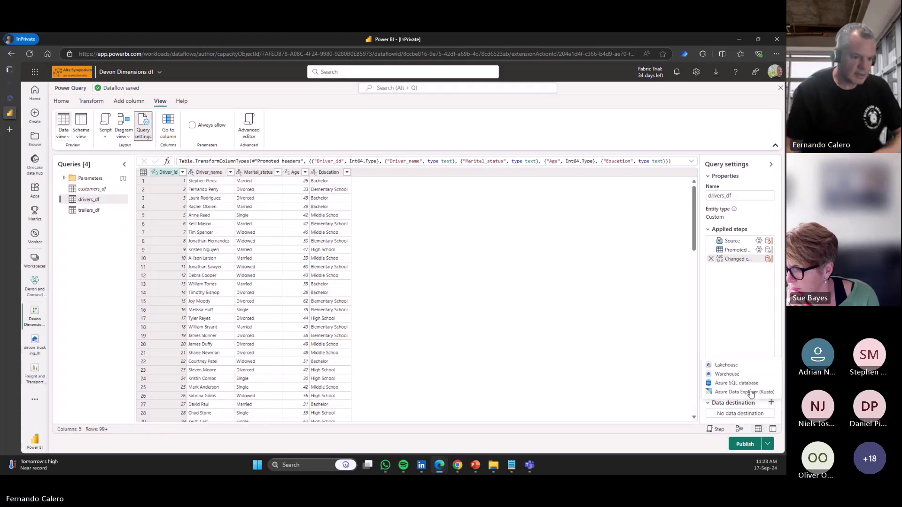
pyautogui.click(725, 366)
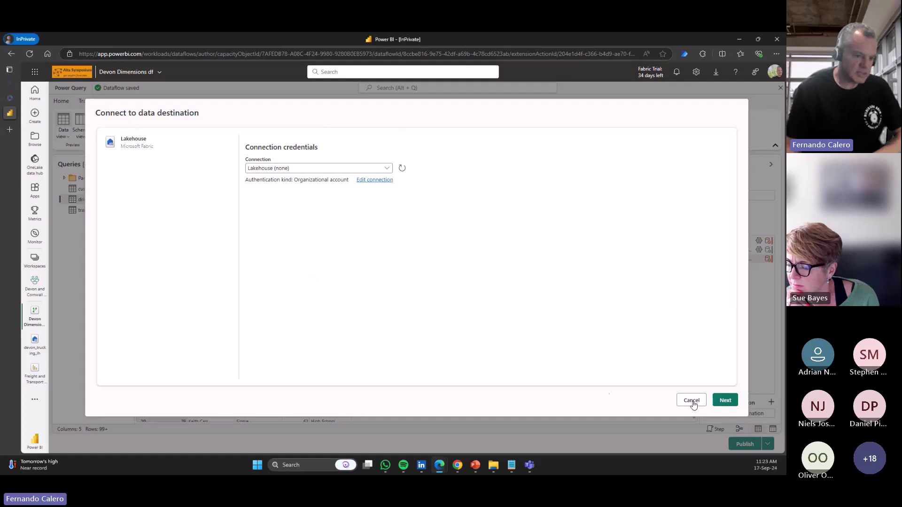
pyautogui.click(725, 402)
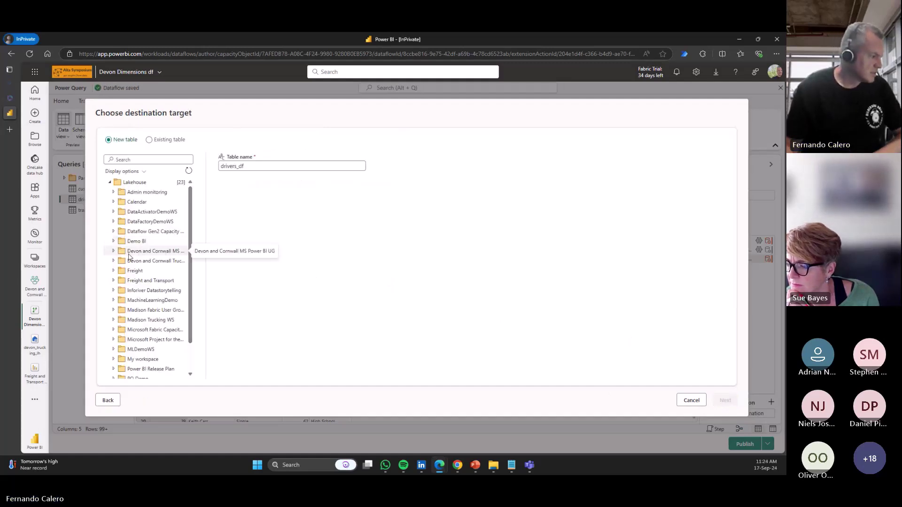
pyautogui.click(113, 262)
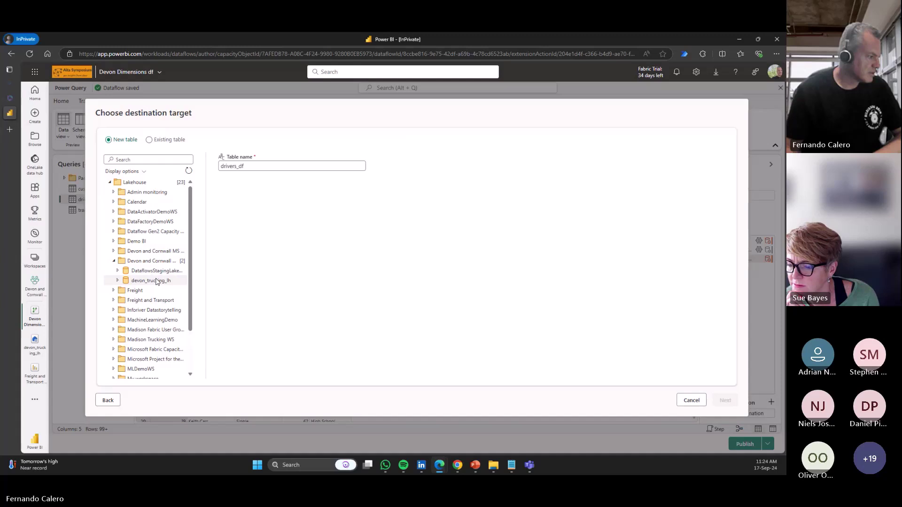
pyautogui.click(157, 281)
pyautogui.click(725, 400)
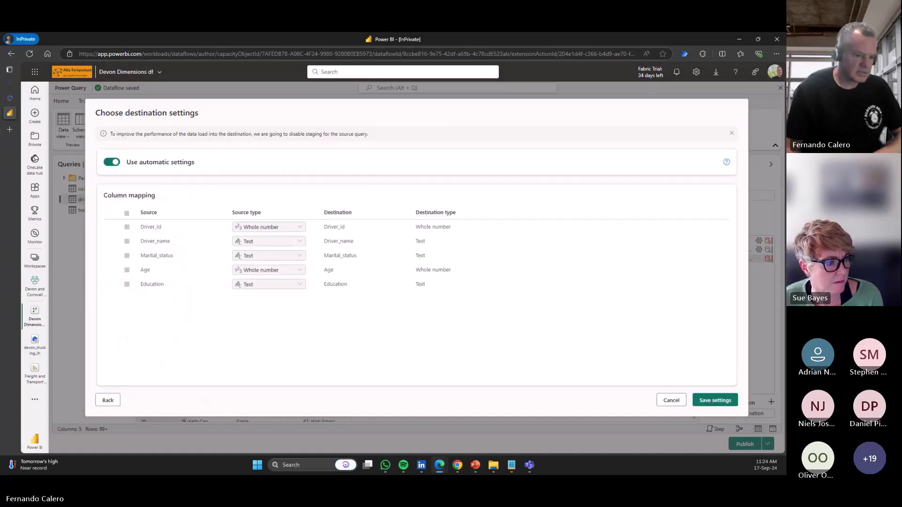
pyautogui.click(709, 400)
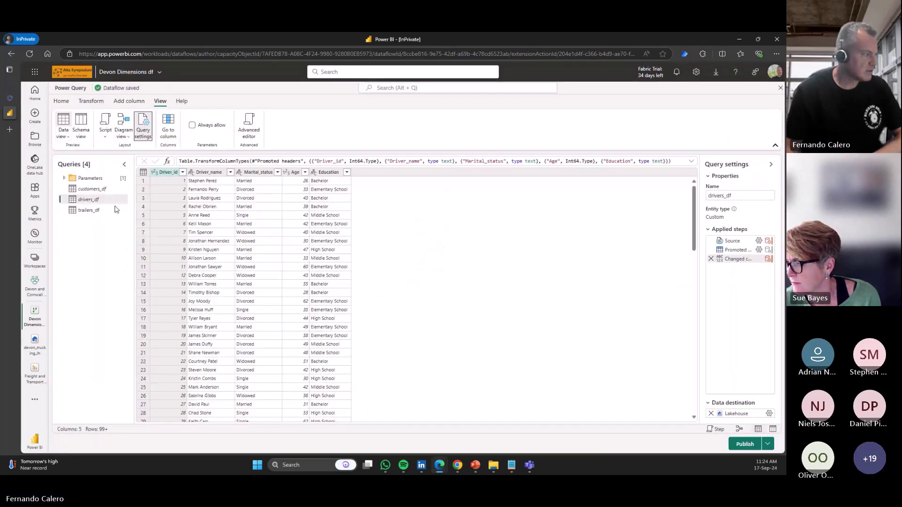
# Add a Lakehouse data destination to trailers_df, targeting a new trailers_df table in devon_trucking_lh with automatic settings
pyautogui.click(89, 213)
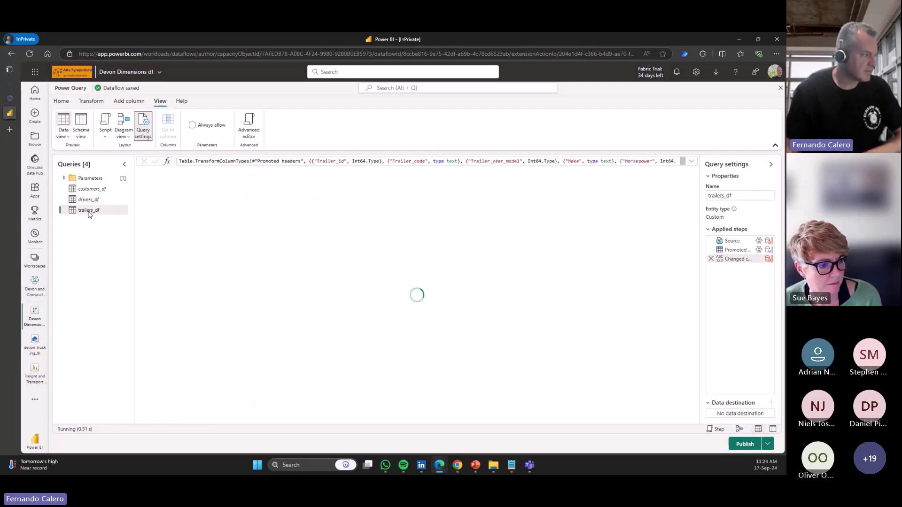
pyautogui.rightClick(89, 212)
pyautogui.click(220, 262)
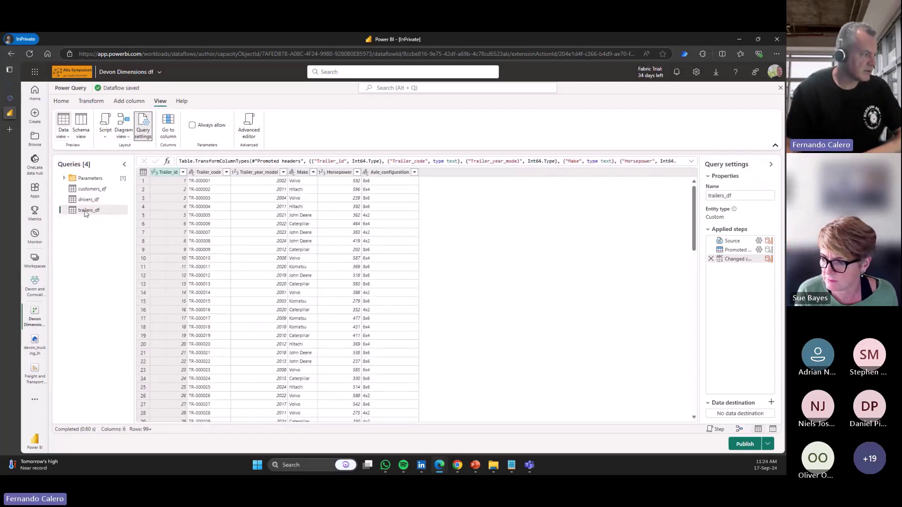
pyautogui.click(771, 402)
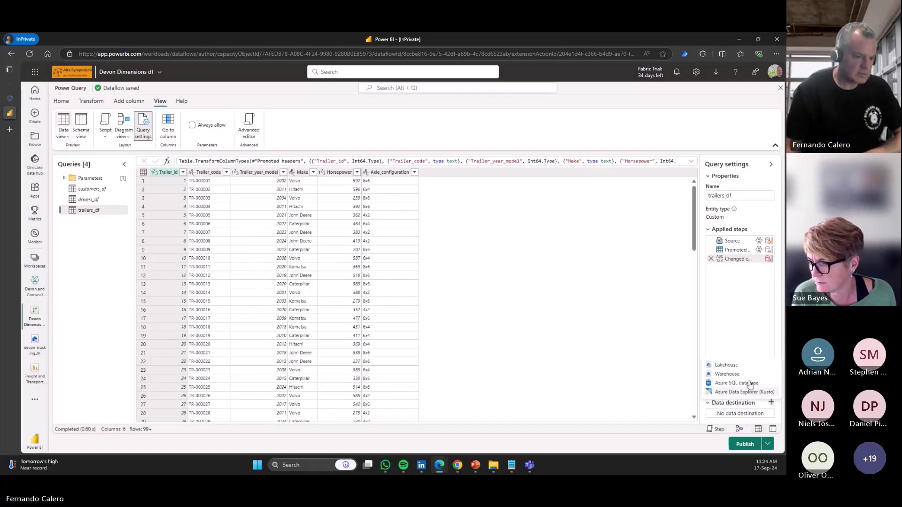
pyautogui.click(726, 365)
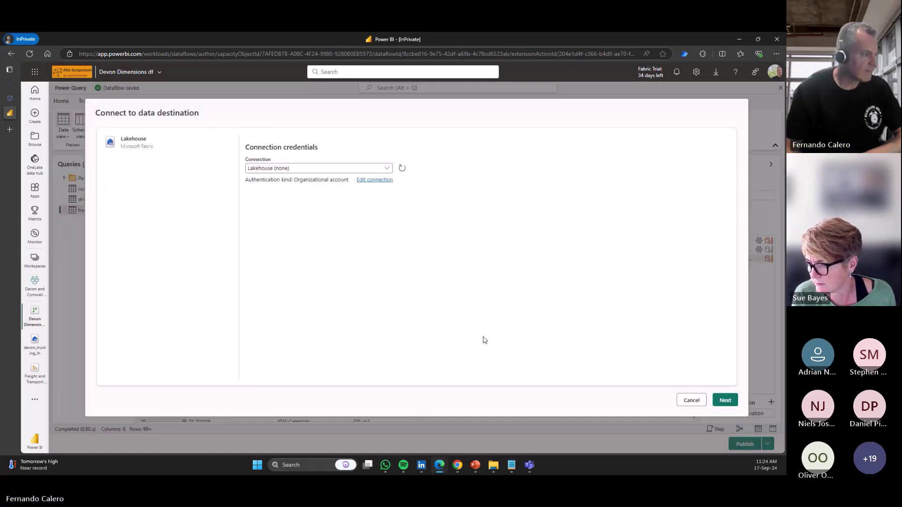
pyautogui.click(729, 401)
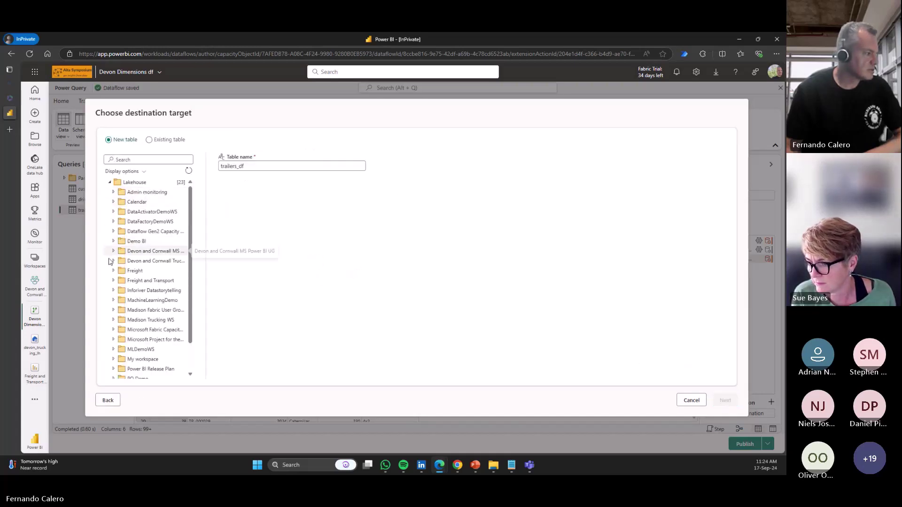
pyautogui.click(113, 262)
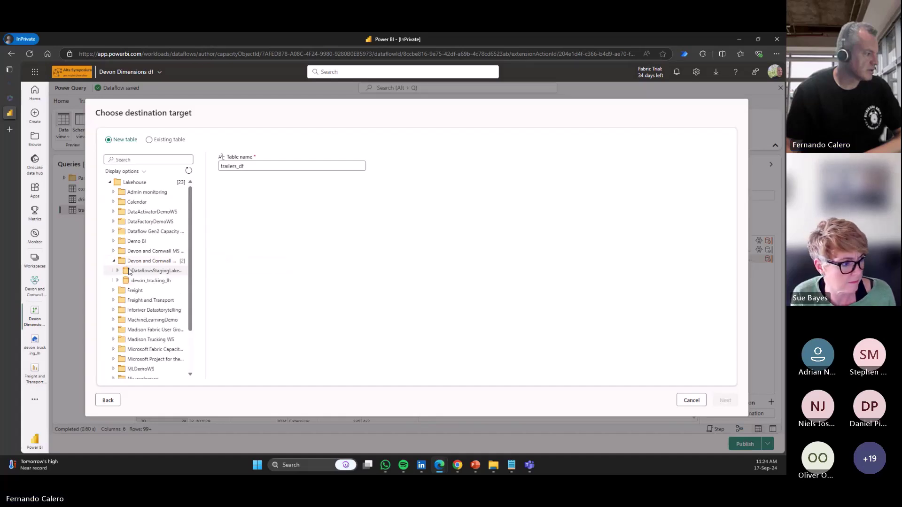
pyautogui.click(132, 280)
pyautogui.click(719, 401)
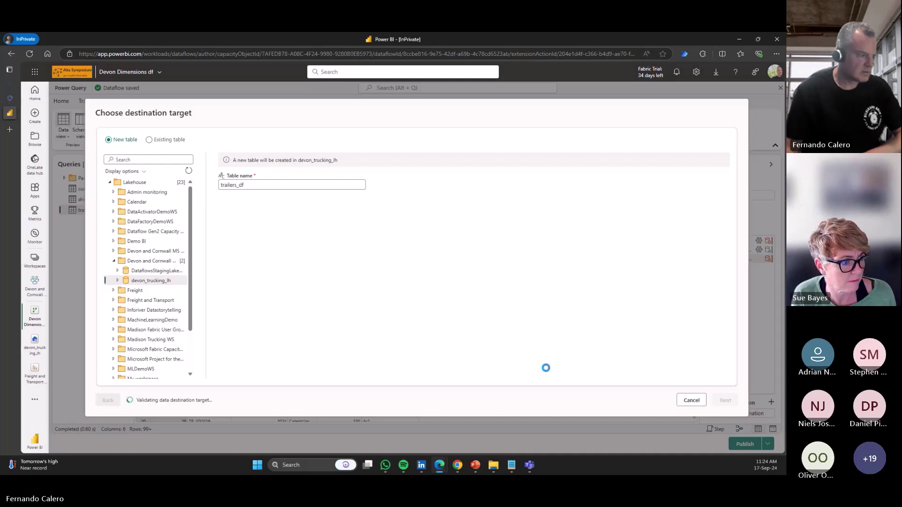
pyautogui.click(701, 398)
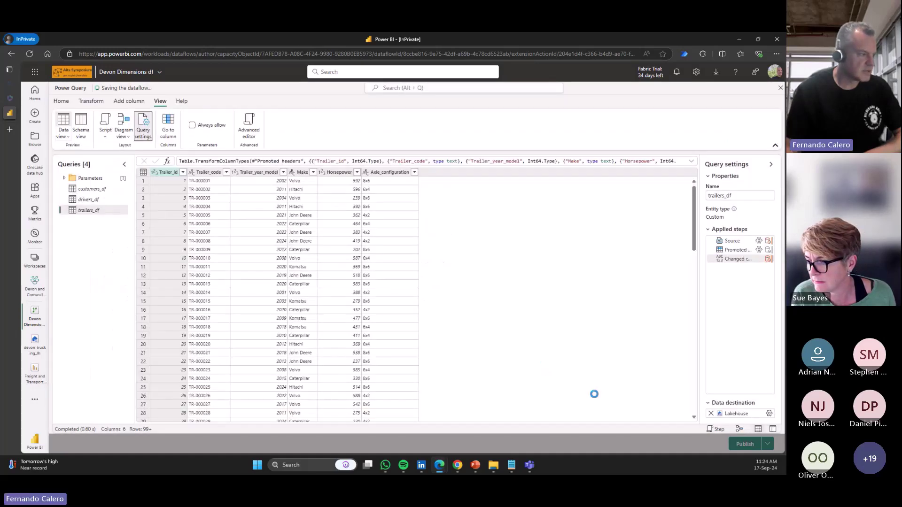
# Rename the trailers_df query as Trailers
pyautogui.click(725, 198)
pyautogui.press('BackSpace')
pyautogui.press('Home')
pyautogui.press('Delete')
pyautogui.write('T')
pyautogui.press('Return')
# Rename the drivers_df query as Drivers
pyautogui.click(104, 198)
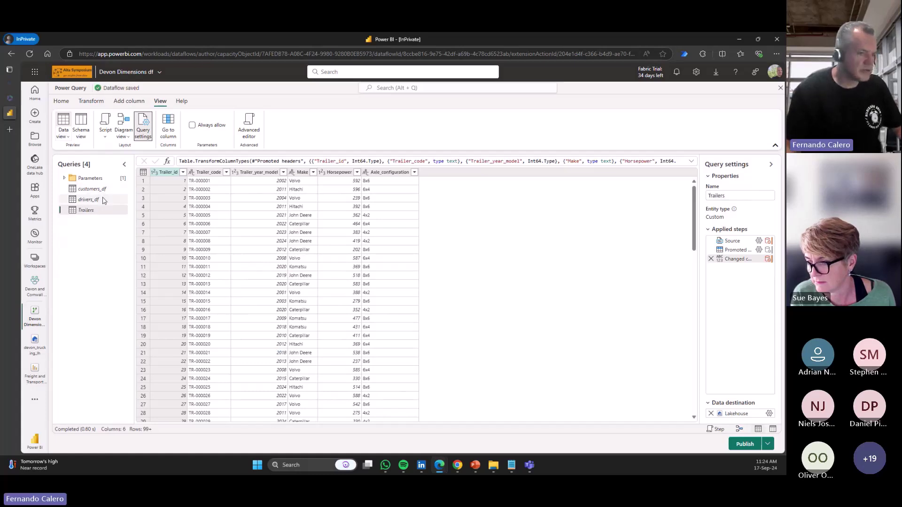
pyautogui.click(752, 196)
pyautogui.press('BackSpace')
pyautogui.press('BackSpace')
pyautogui.press('BackSpace')
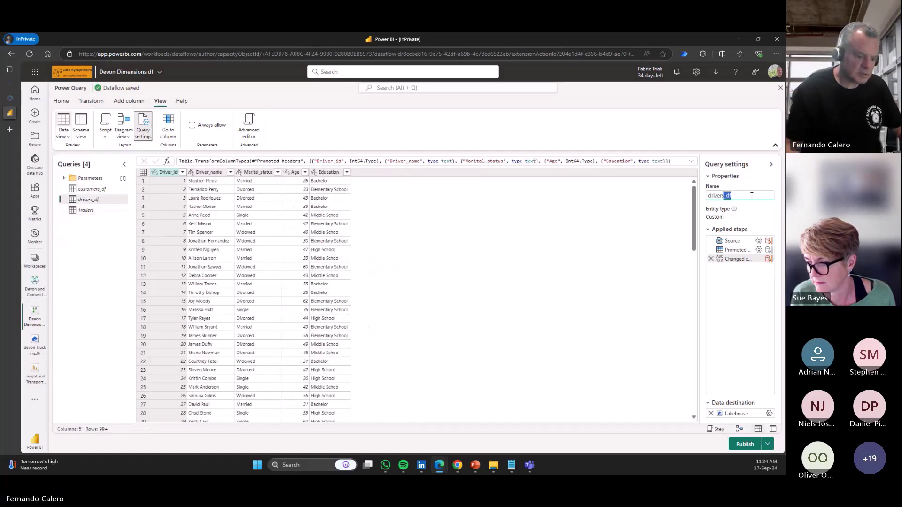
pyautogui.hotkey('ctrl', 'a')
pyautogui.write('Drivers')
pyautogui.press('Return')
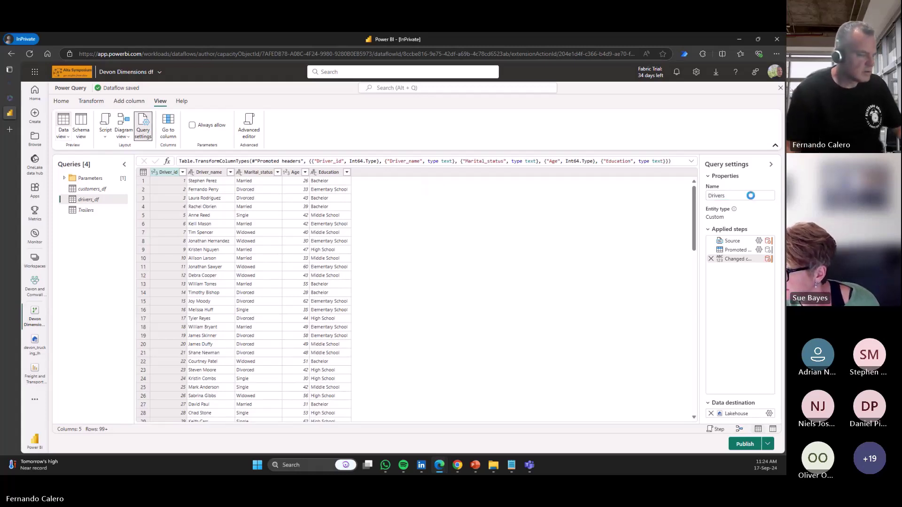
# Rename the customers_df query as Customers and publish the Devon Dimensions df dataflow
pyautogui.click(94, 189)
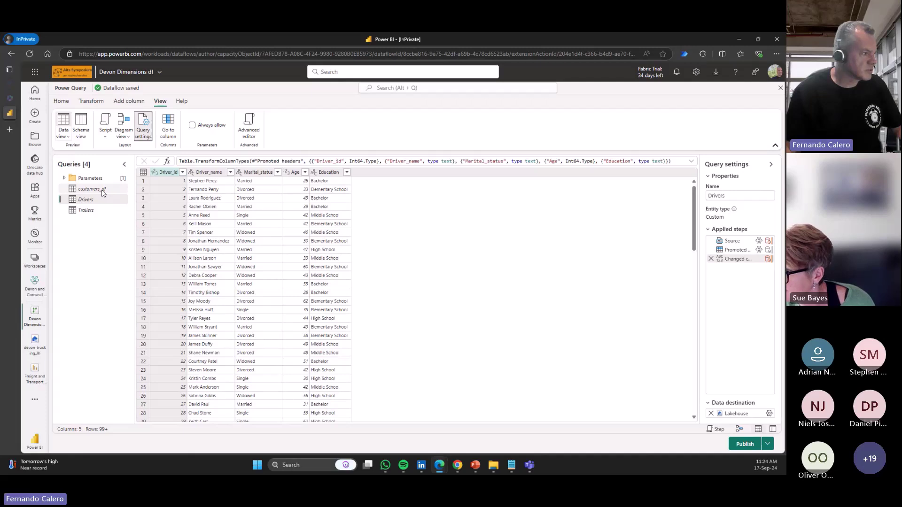
pyautogui.moveTo(734, 196); pyautogui.dragTo(760, 197)
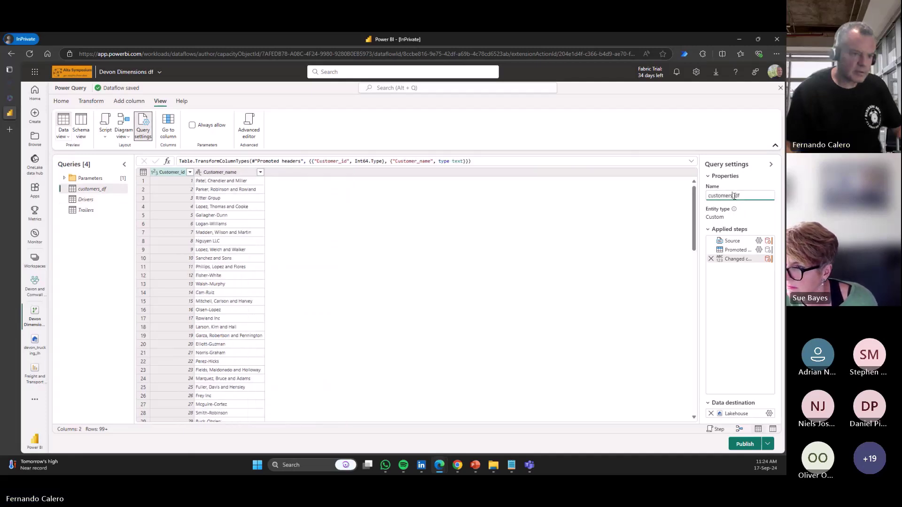
pyautogui.press('BackSpace')
pyautogui.press('Home')
pyautogui.write('C')
pyautogui.press('Delete')
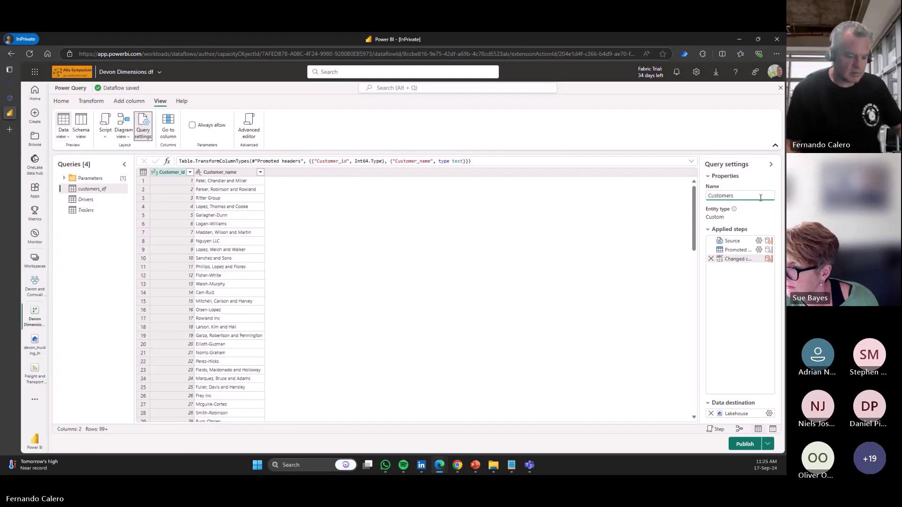
pyautogui.press('Return')
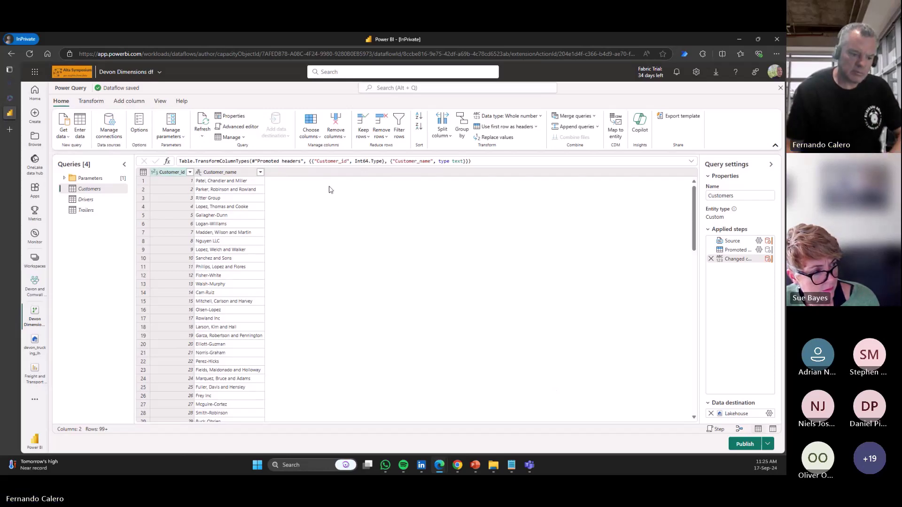
pyautogui.click(745, 445)
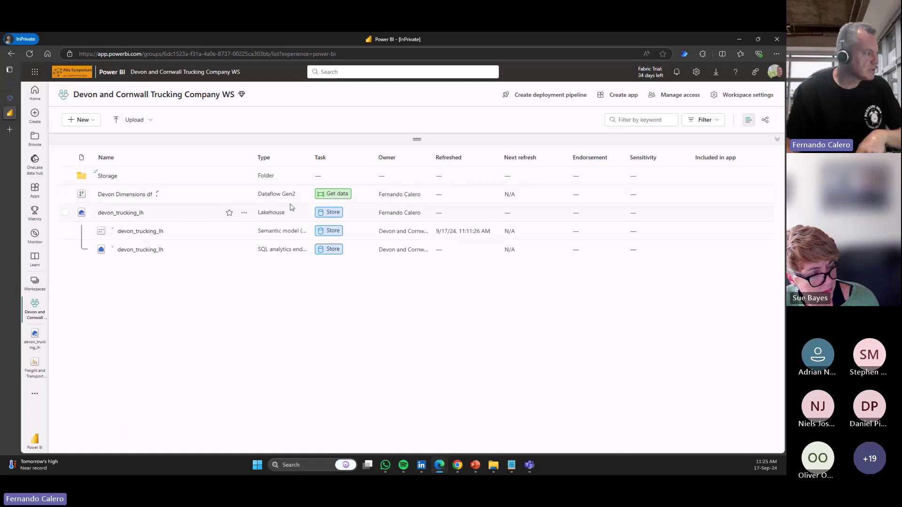
pyautogui.click(95, 122)
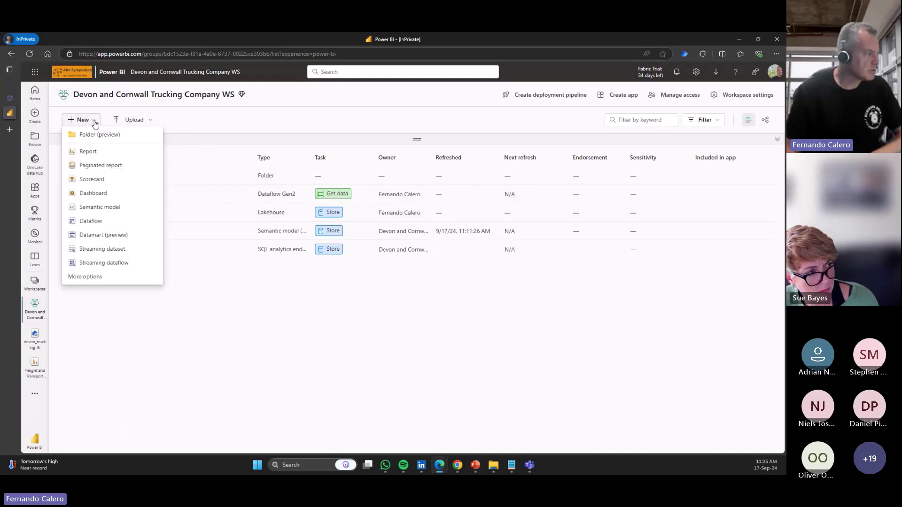
pyautogui.click(102, 277)
pyautogui.click(126, 413)
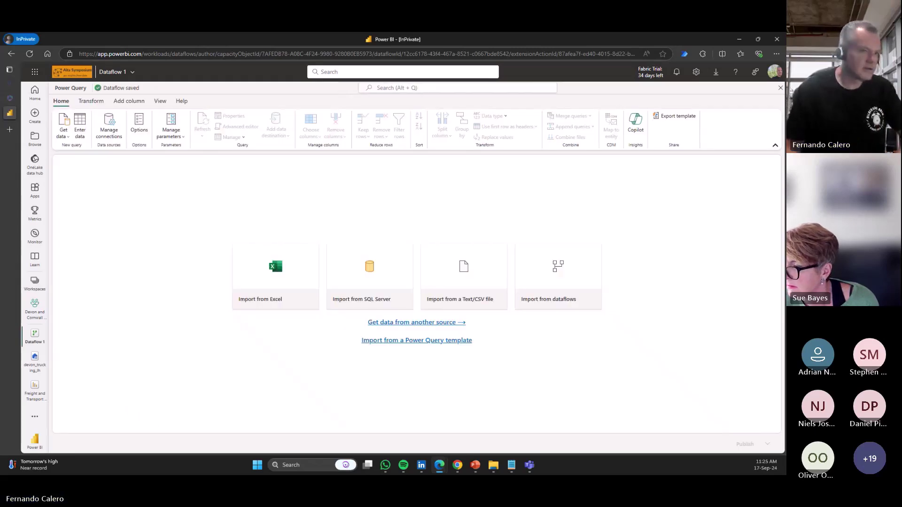
pyautogui.click(780, 88)
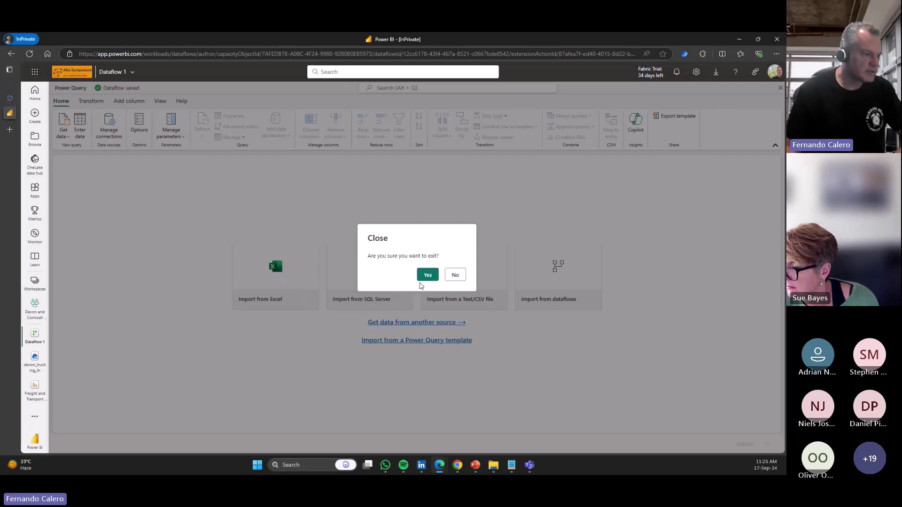
pyautogui.click(422, 279)
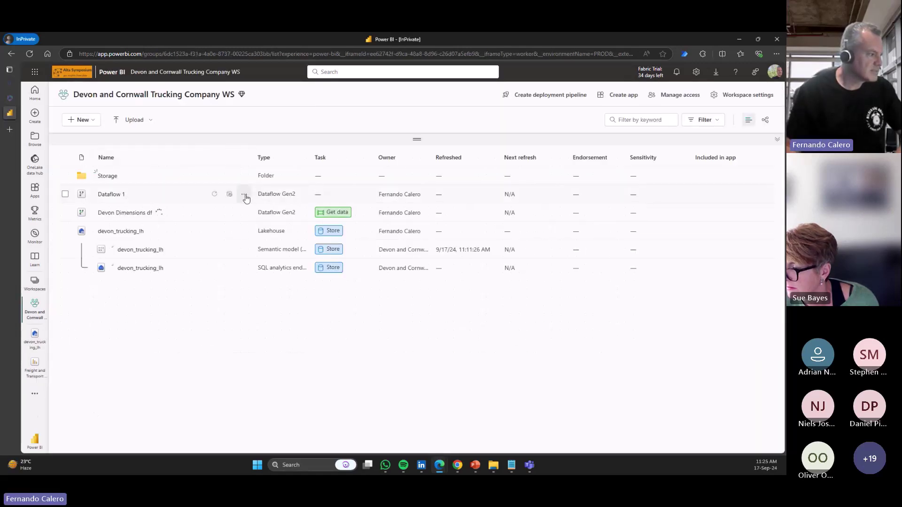
pyautogui.click(244, 195)
pyautogui.click(248, 211)
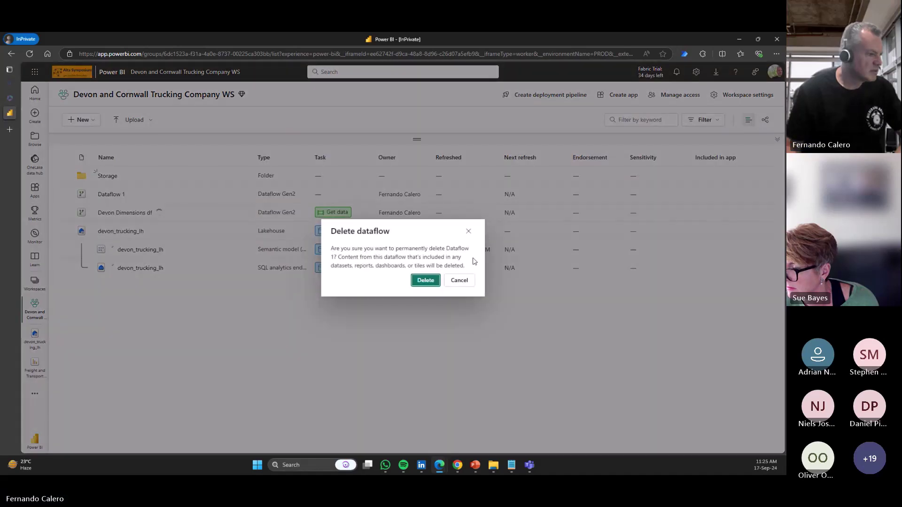
pyautogui.click(425, 281)
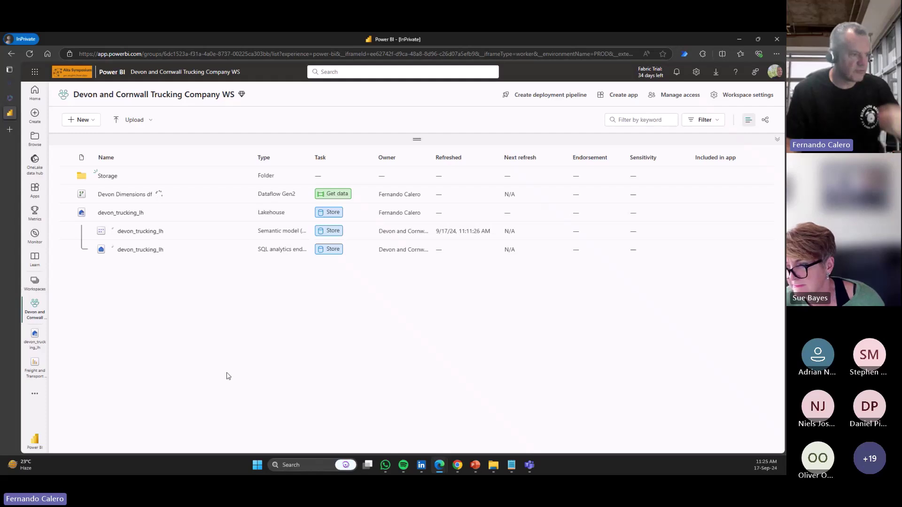
# Open the devon_trucking_lh lakehouse and create a new Dataflow Gen2 from it
pyautogui.click(118, 213)
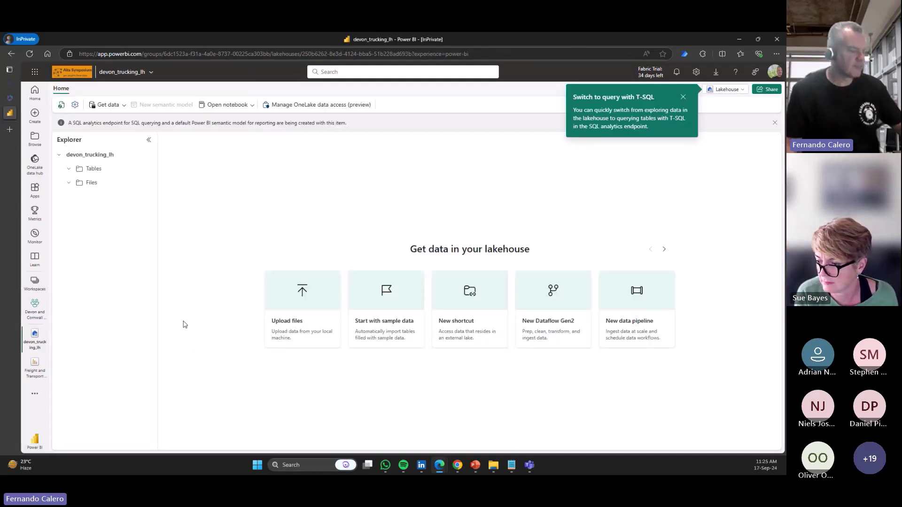
pyautogui.click(684, 96)
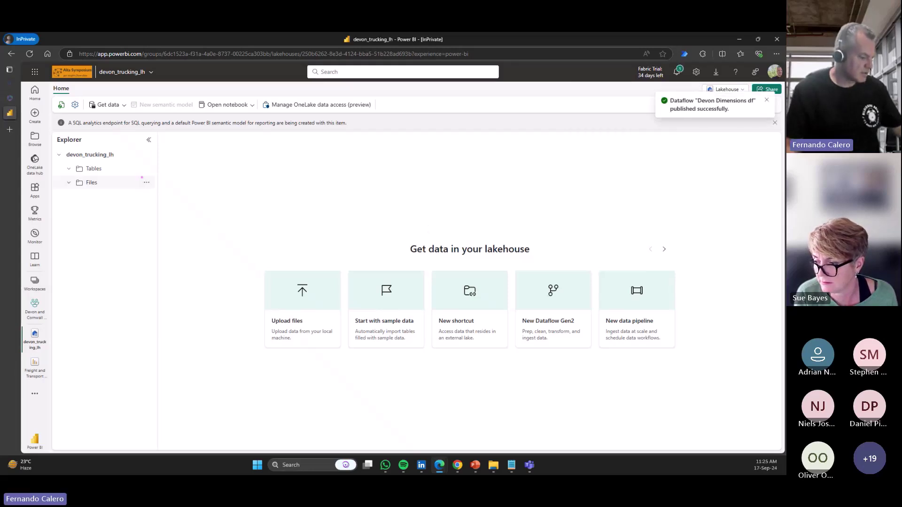
pyautogui.moveTo(81, 94); pyautogui.dragTo(134, 116)
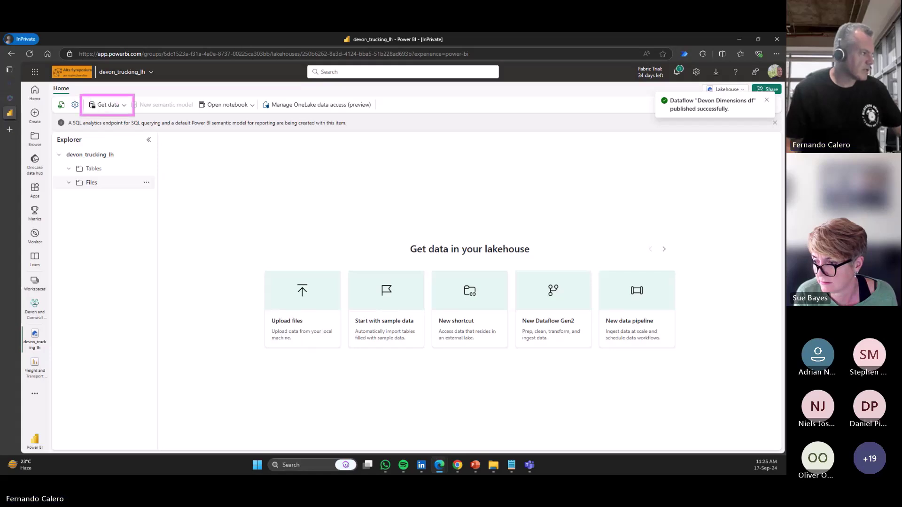
pyautogui.click(113, 105)
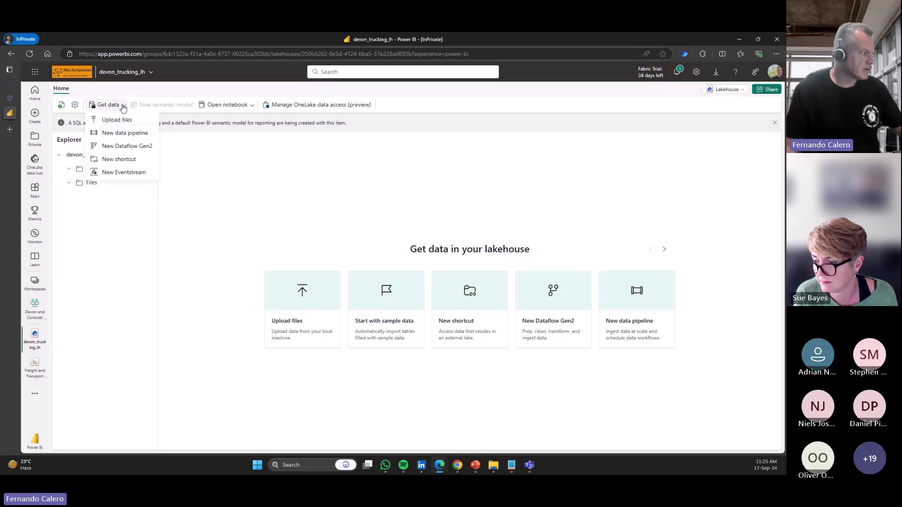
pyautogui.click(135, 149)
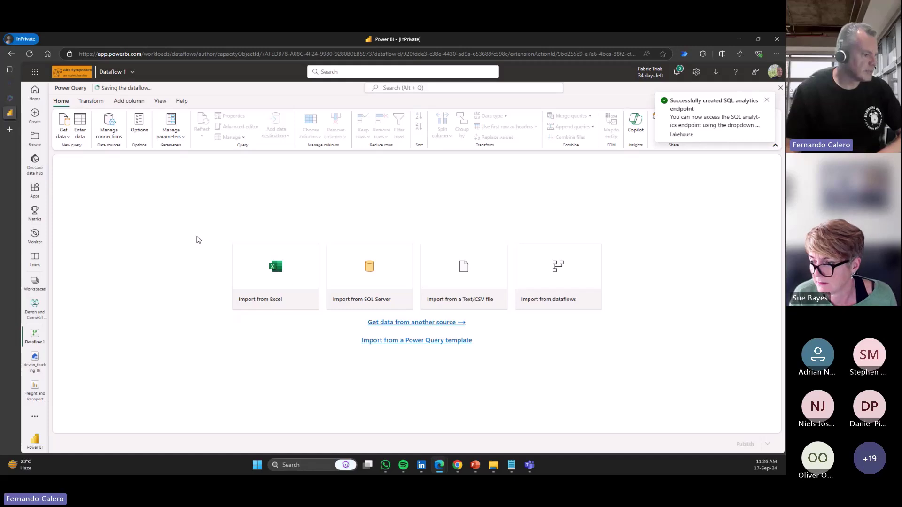
# Import trips_df.csv from the OneDrive folder BI > Samples > Freight and Transport as a Text/CSV query with the default preview settings
pyautogui.click(476, 301)
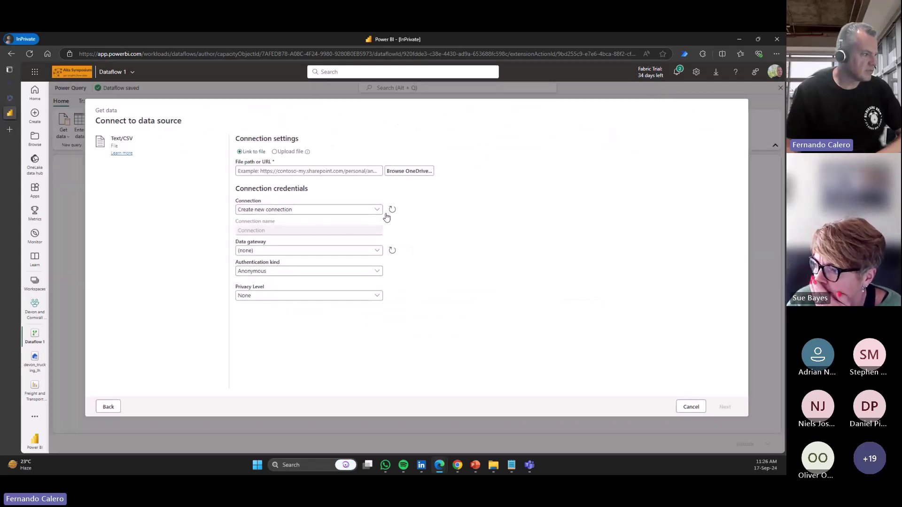
pyautogui.click(396, 172)
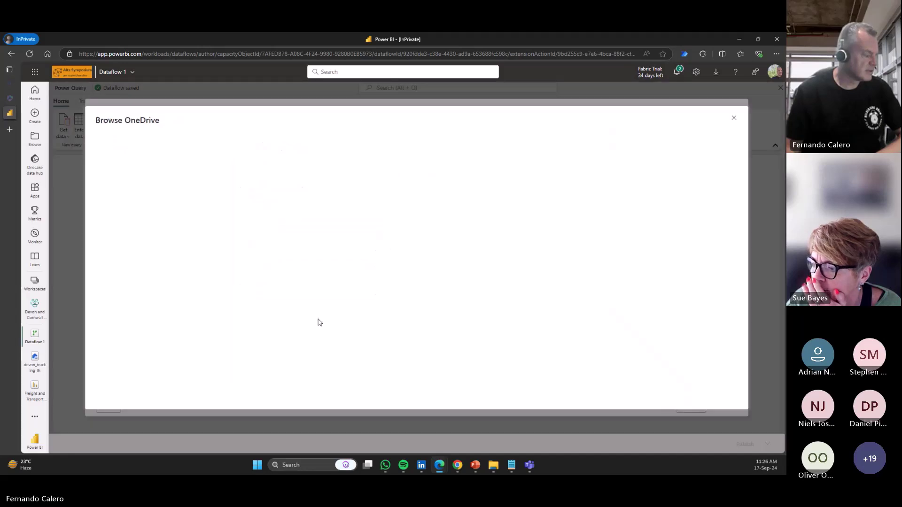
pyautogui.click(148, 277)
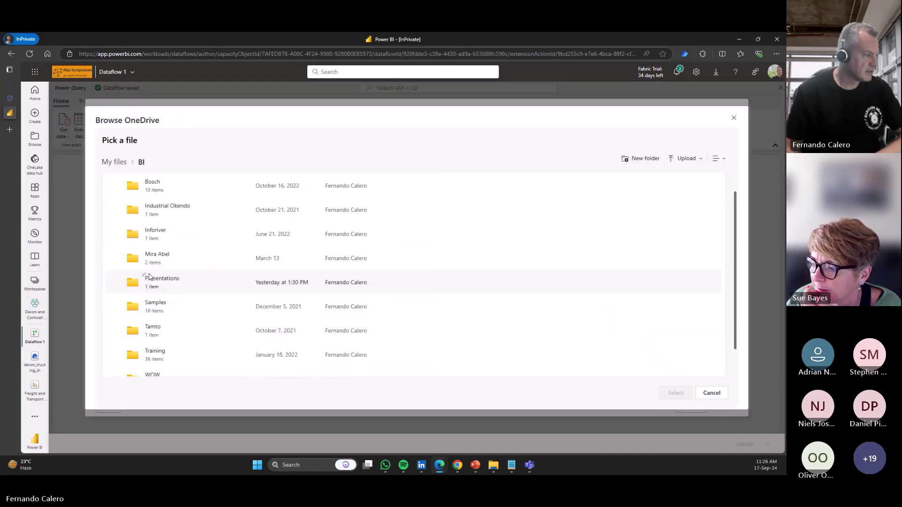
pyautogui.click(153, 305)
pyautogui.click(153, 259)
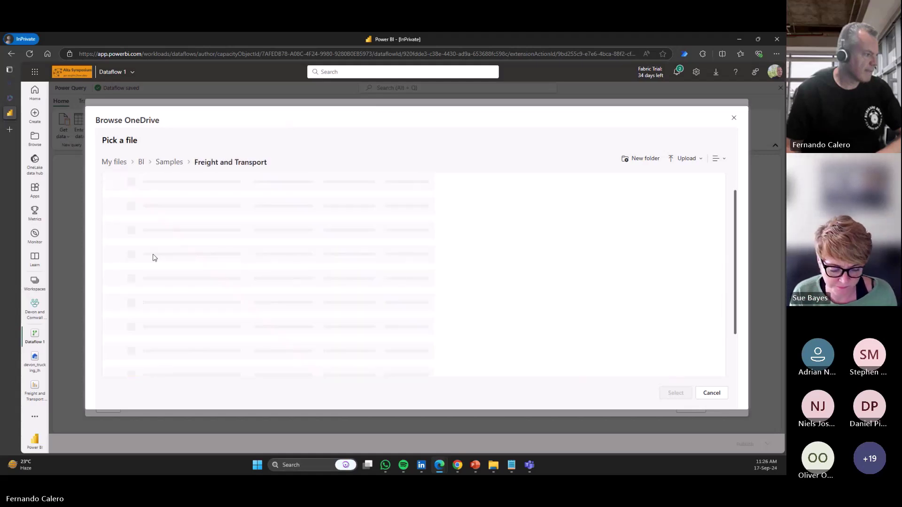
pyautogui.click(115, 355)
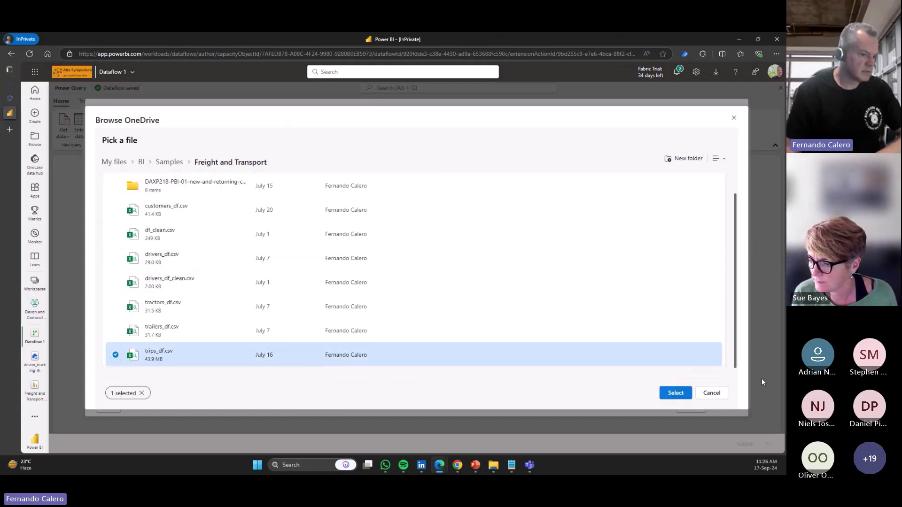
pyautogui.click(676, 394)
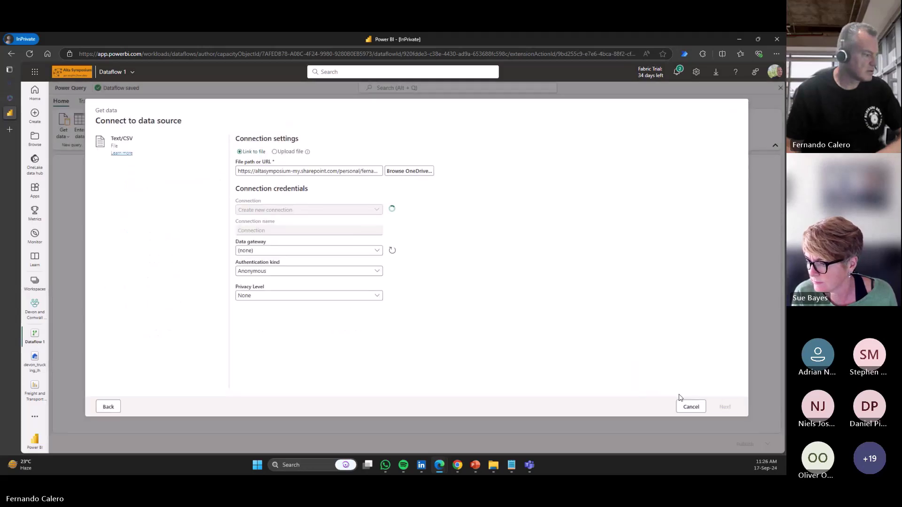
pyautogui.click(725, 407)
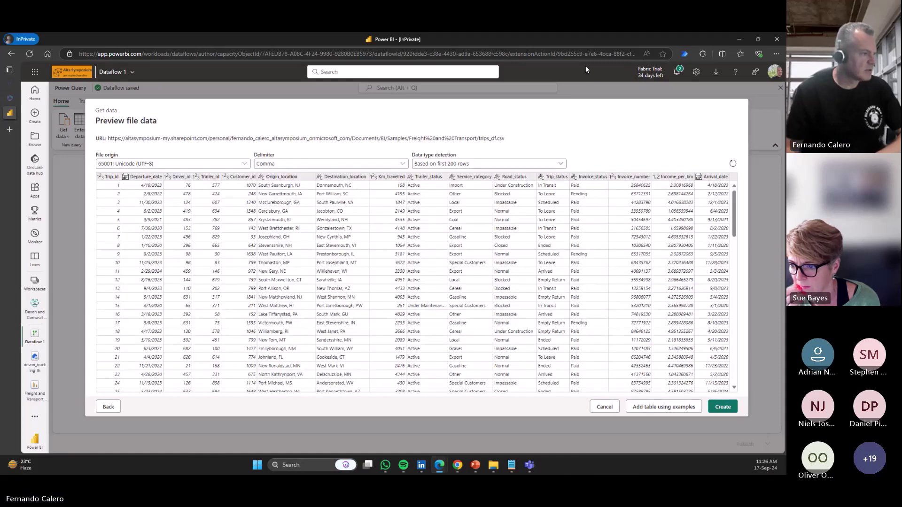
pyautogui.click(722, 407)
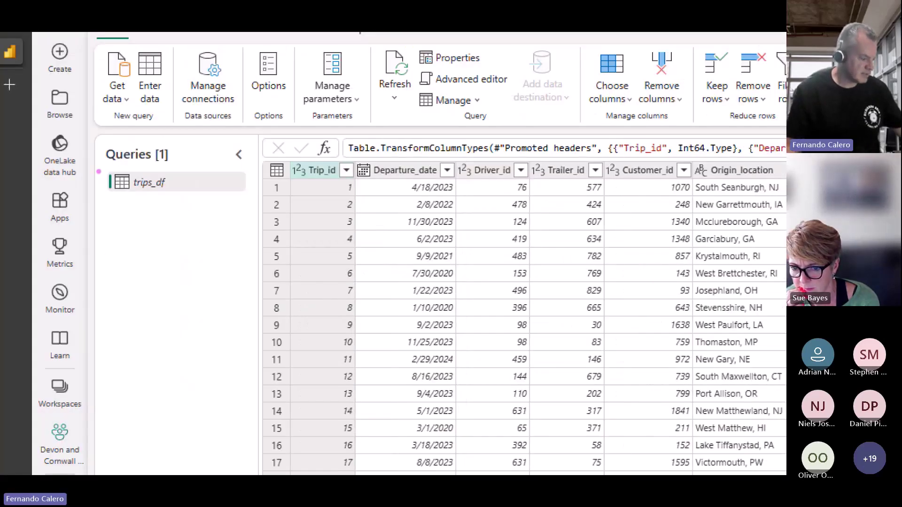
pyautogui.moveTo(99, 172)
pyautogui.mouseDown()
pyautogui.moveTo(169, 197)
pyautogui.moveTo(249, 201)
pyautogui.mouseUp()
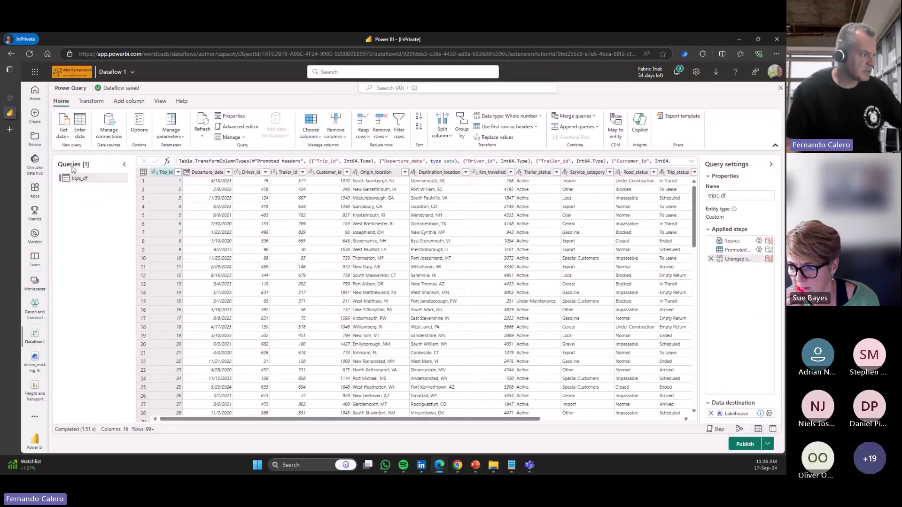
pyautogui.rightClick(75, 177)
pyautogui.click(67, 211)
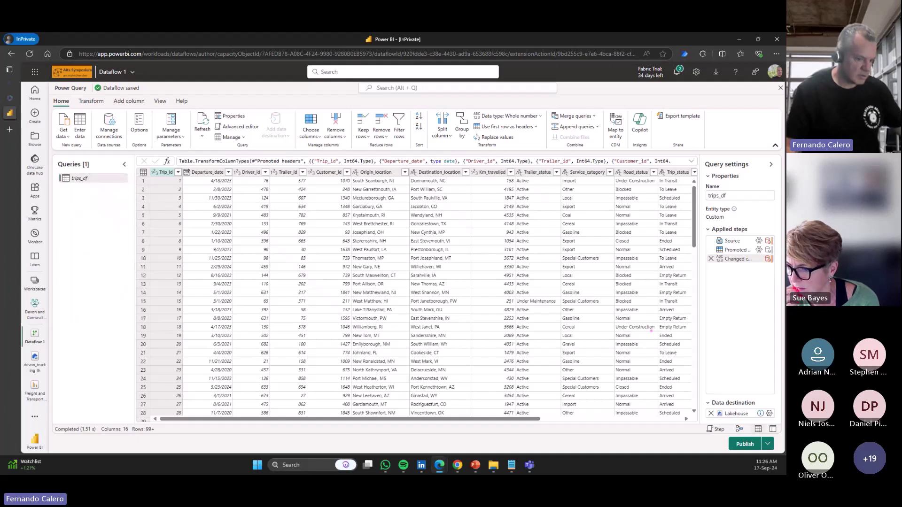
pyautogui.moveTo(696, 396); pyautogui.dragTo(779, 424)
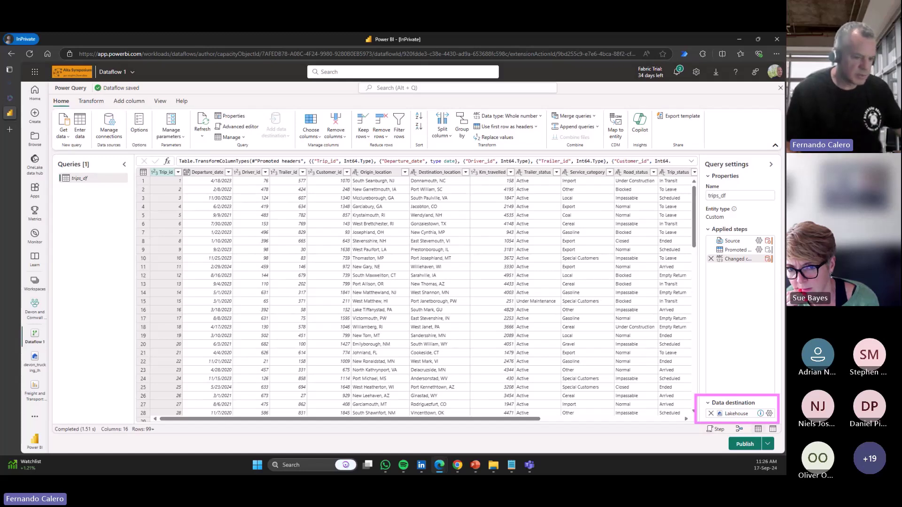
pyautogui.press('Escape')
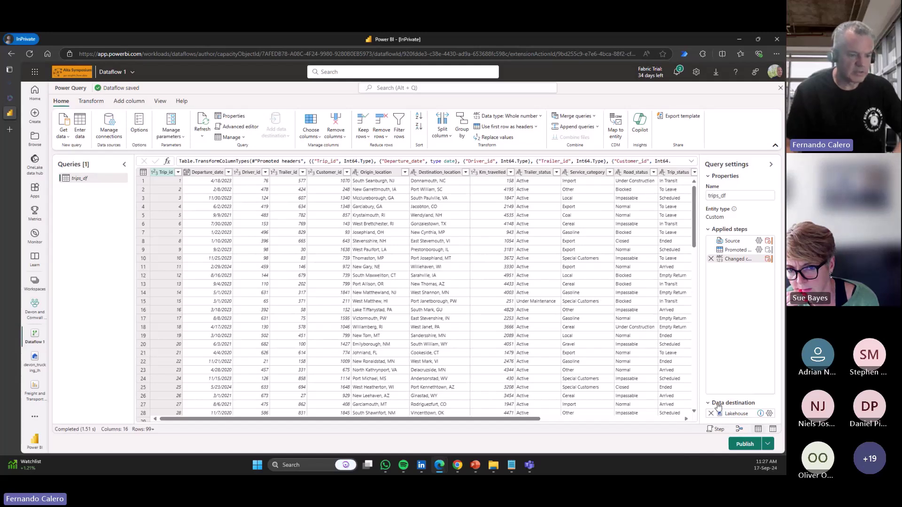
# Edit the trips_df query's Lakehouse data destination to target a new trips_df table in devon_trucking_lh of the Devon and Cornwall Trucking Company workspace
pyautogui.moveTo(760, 415)
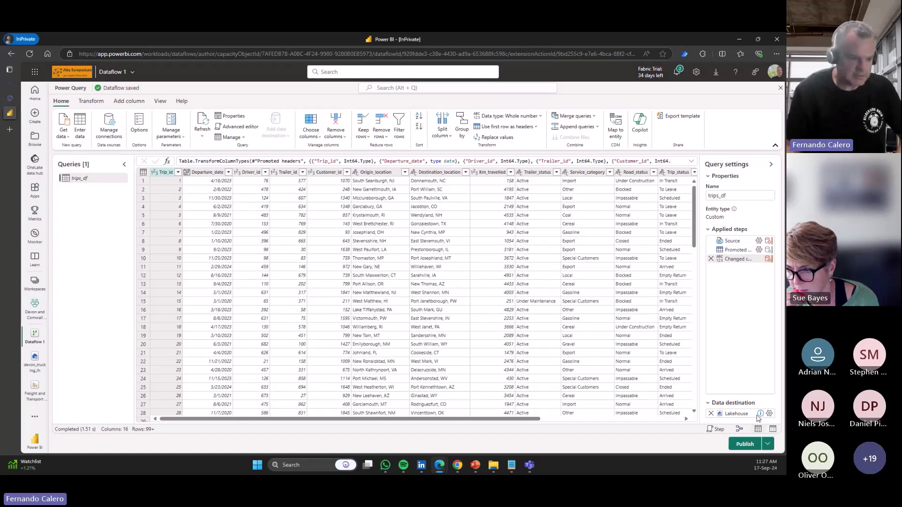
pyautogui.moveTo(761, 417)
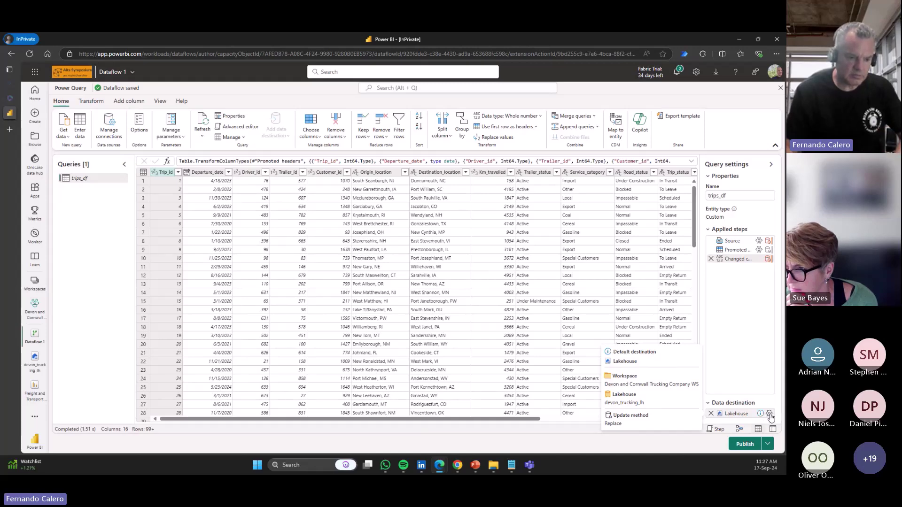
pyautogui.click(769, 414)
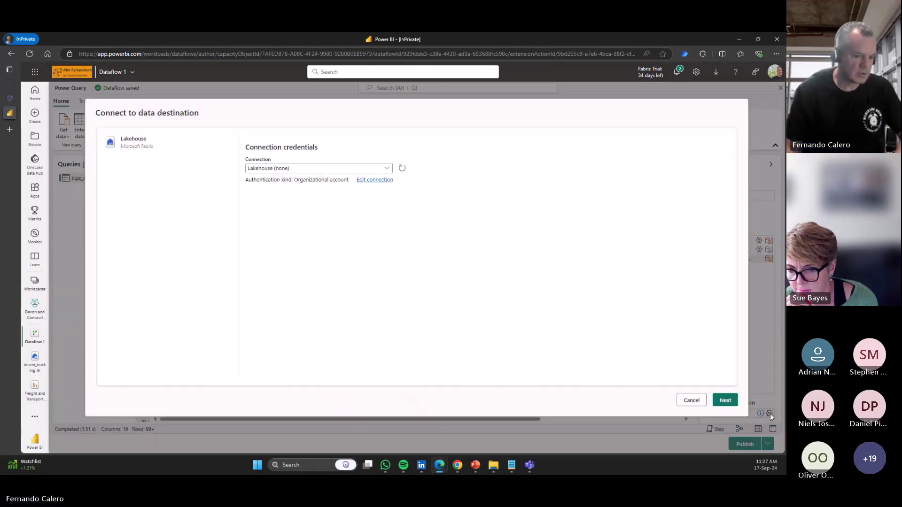
pyautogui.click(730, 404)
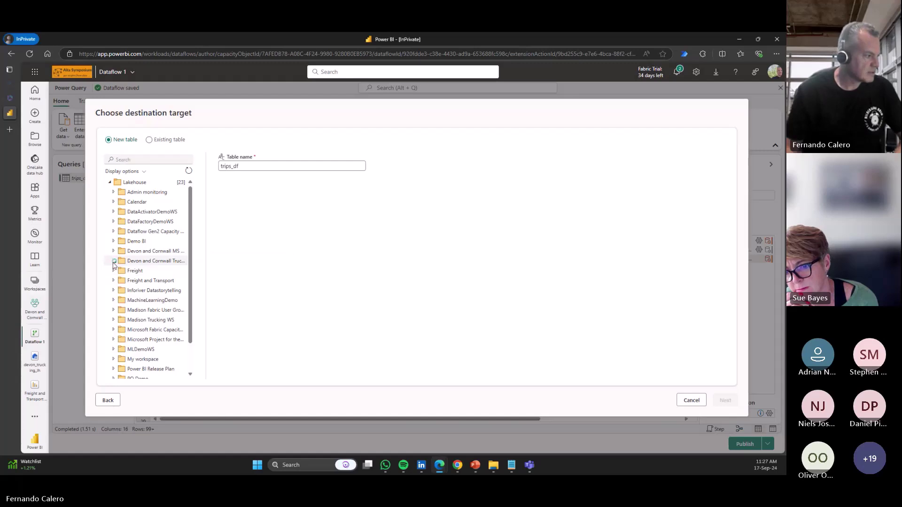
pyautogui.click(113, 261)
pyautogui.click(148, 281)
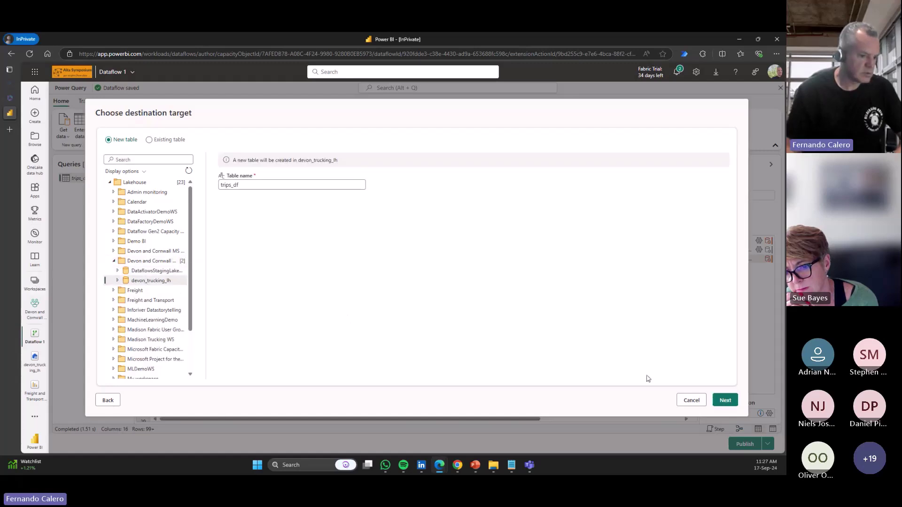
# Accept trips_df as the new destination table, turn off automatic settings, choose the Append update method and save the destination settings
pyautogui.click(724, 400)
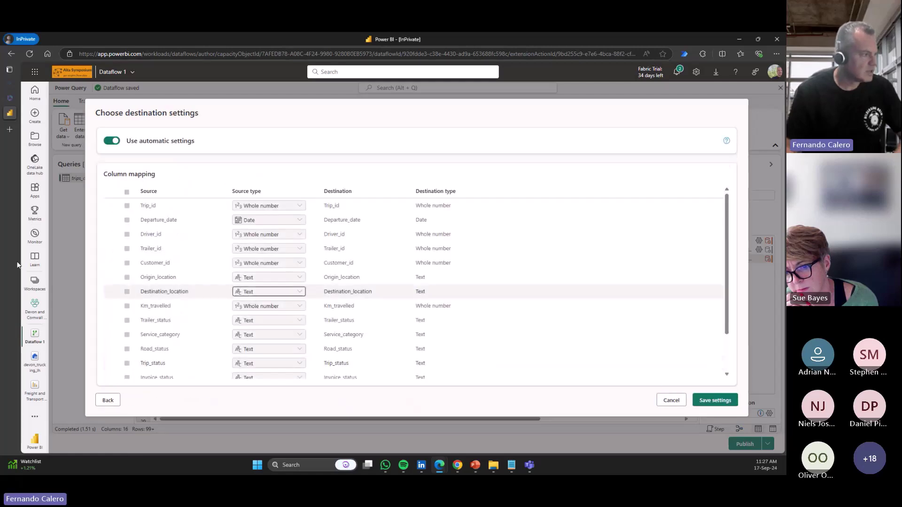
pyautogui.moveTo(46, 217)
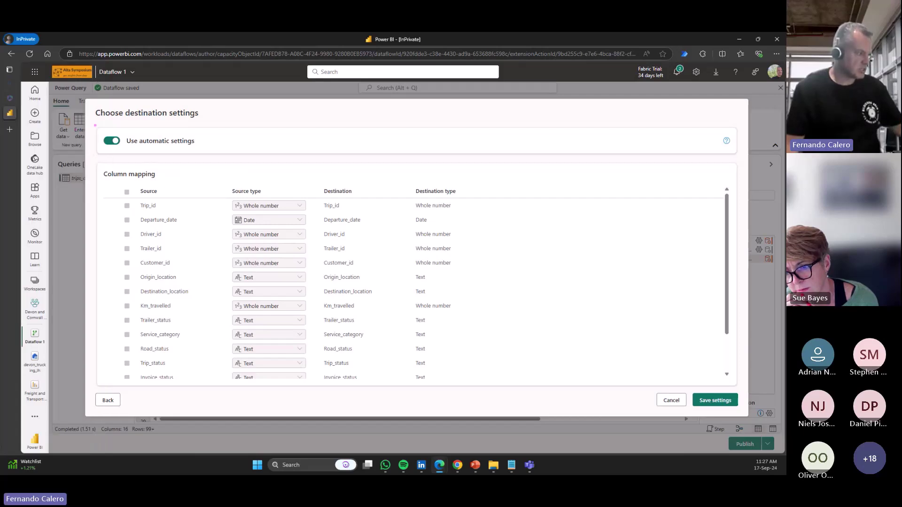
pyautogui.moveTo(95, 125)
pyautogui.mouseDown()
pyautogui.moveTo(121, 145)
pyautogui.moveTo(213, 154)
pyautogui.mouseUp()
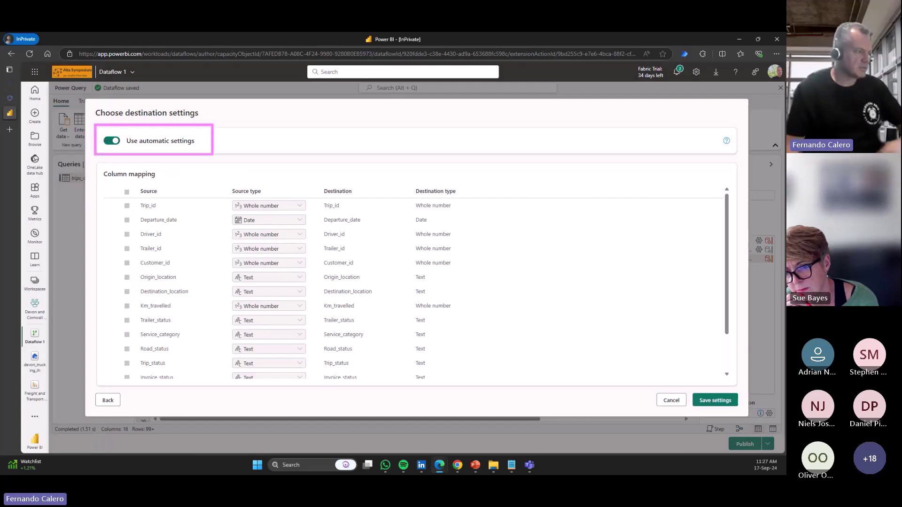
pyautogui.click(113, 143)
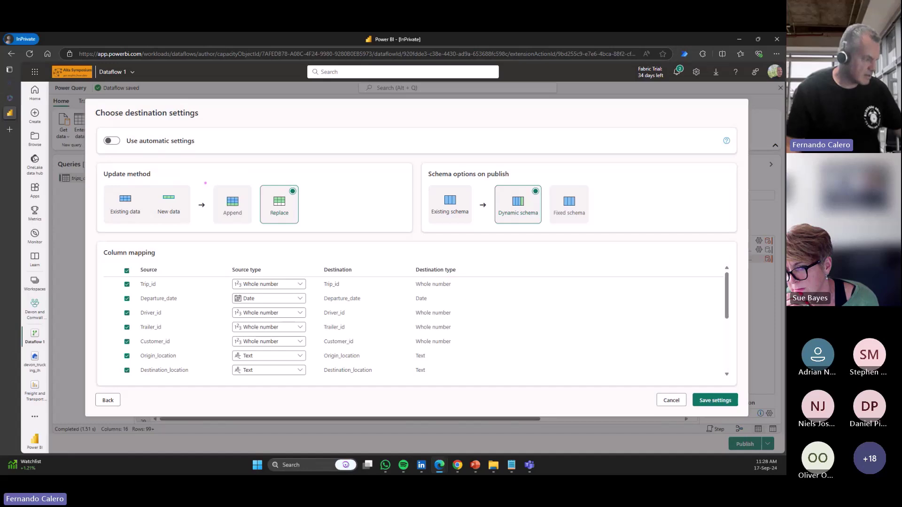
pyautogui.moveTo(205, 183)
pyautogui.mouseDown()
pyautogui.moveTo(276, 221)
pyautogui.moveTo(315, 229)
pyautogui.mouseUp()
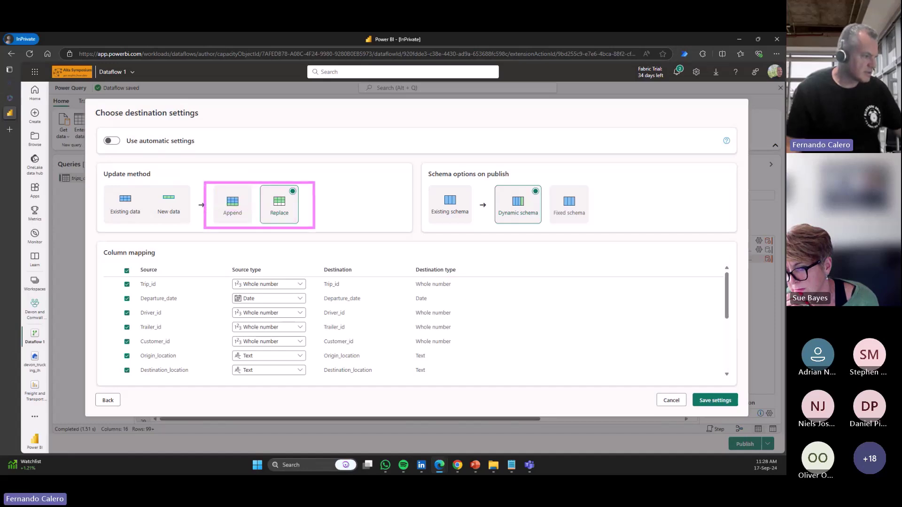
pyautogui.click(235, 207)
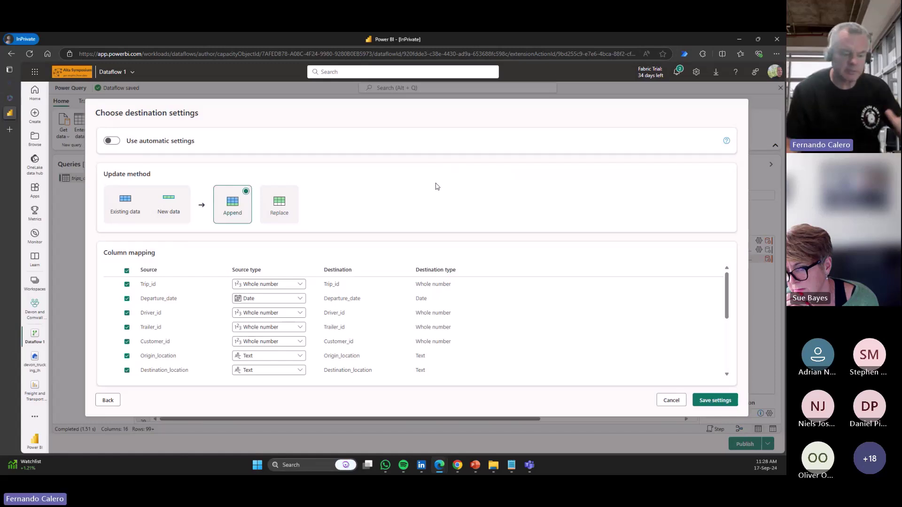
pyautogui.click(702, 399)
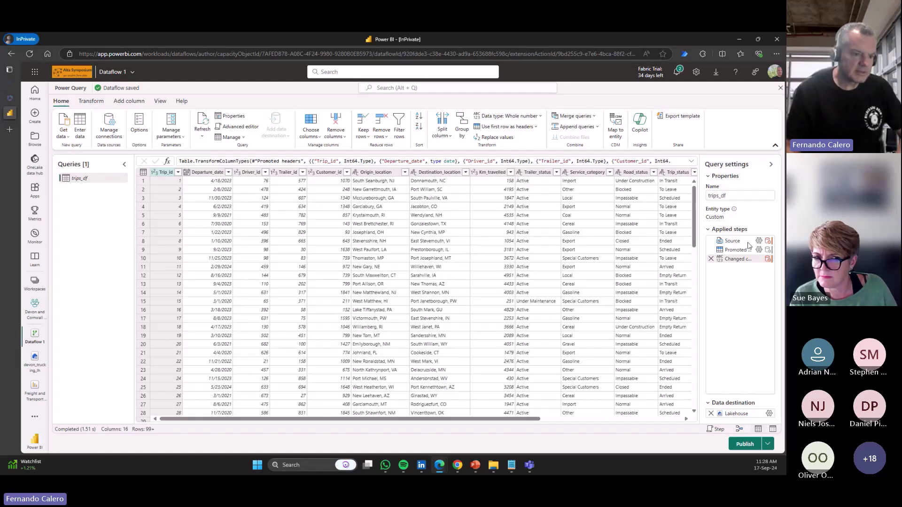
# Rename the trips_df query to Trips and publish the dataflow
pyautogui.click(726, 196)
pyautogui.moveTo(719, 197); pyautogui.dragTo(729, 198)
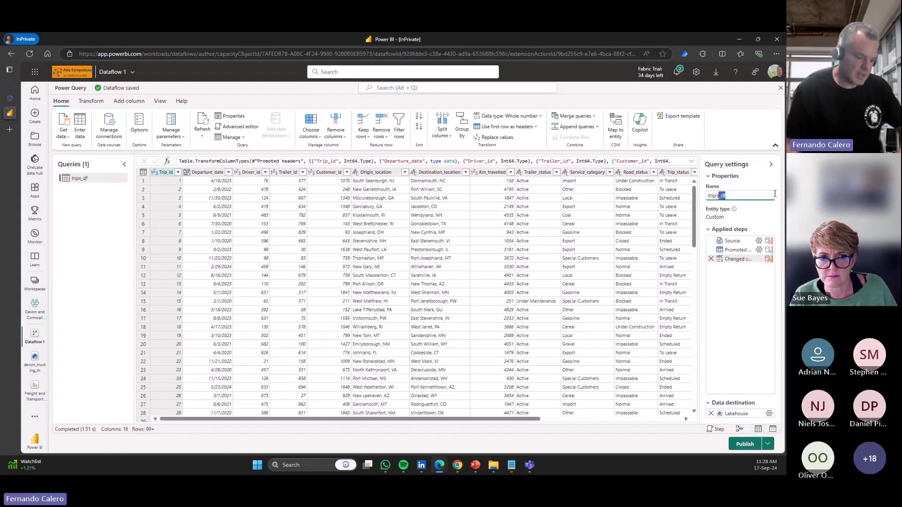
pyautogui.press('BackSpace')
pyautogui.press('Home')
pyautogui.write('t')
pyautogui.press('Delete')
pyautogui.write('T')
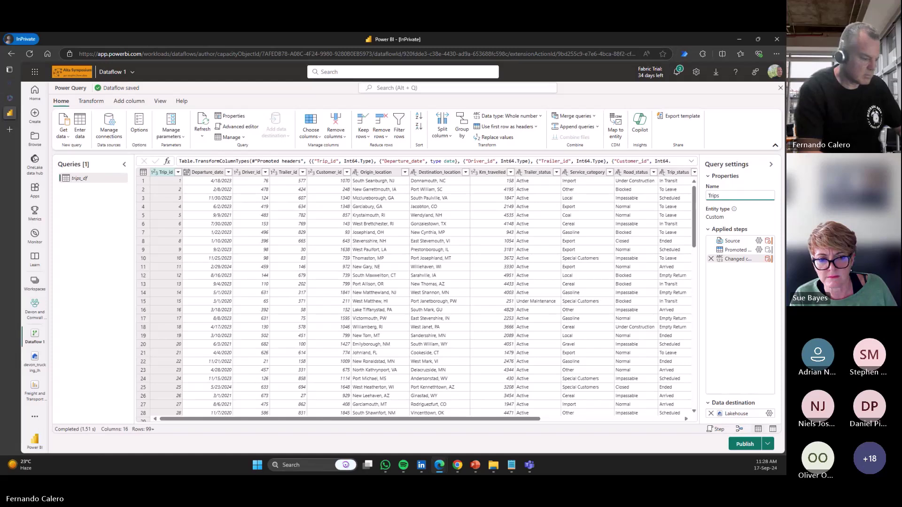
pyautogui.press('Return')
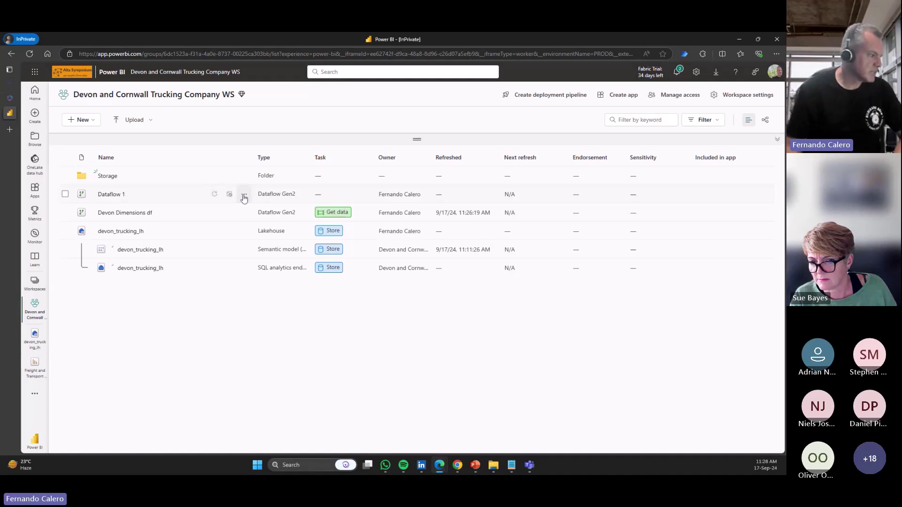
# Review the refresh history of Devon Dimensions df, including the details and activities of its refresh run, and close it
pyautogui.click(244, 197)
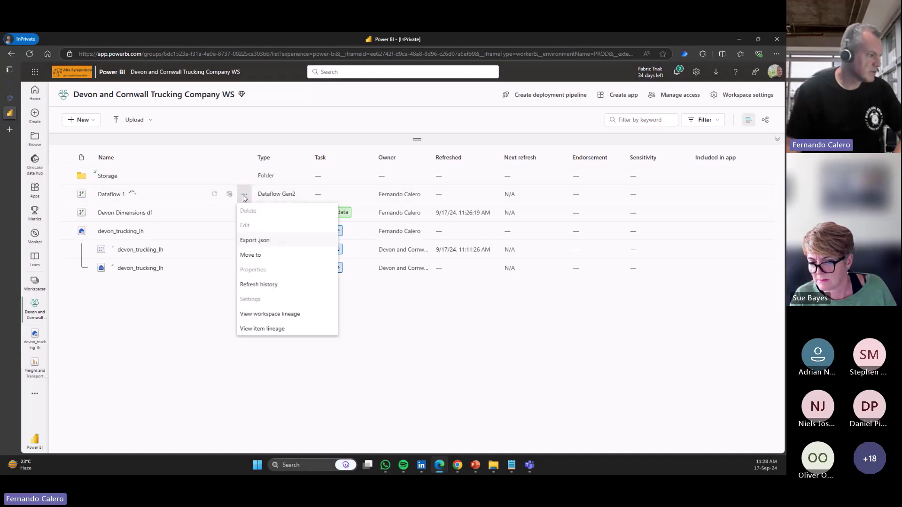
pyautogui.click(179, 334)
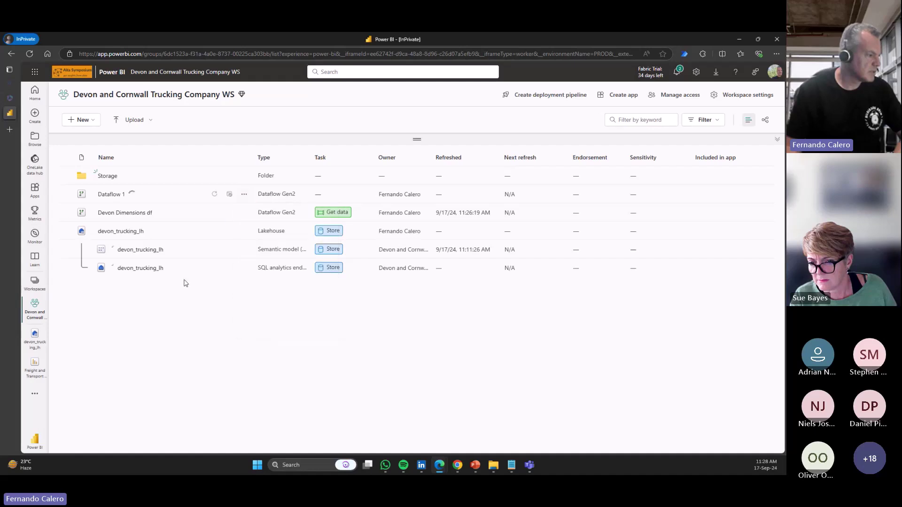
pyautogui.click(244, 213)
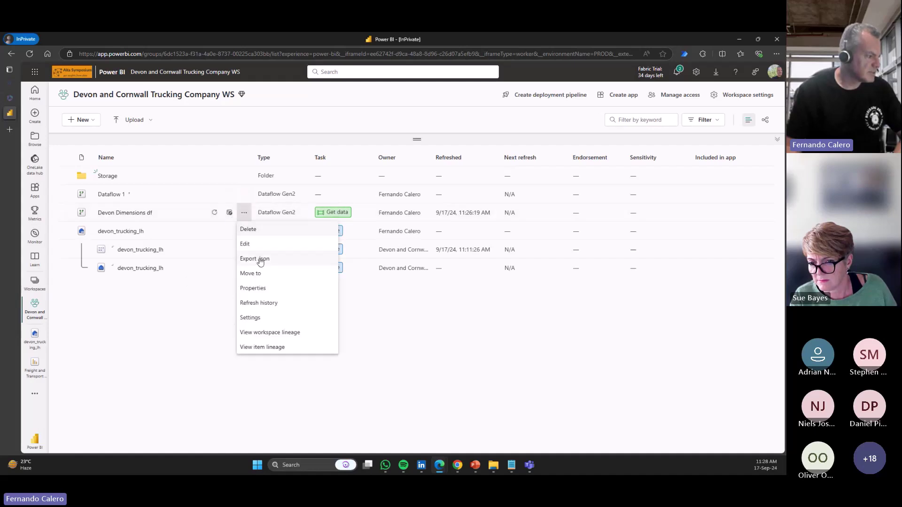
pyautogui.click(257, 303)
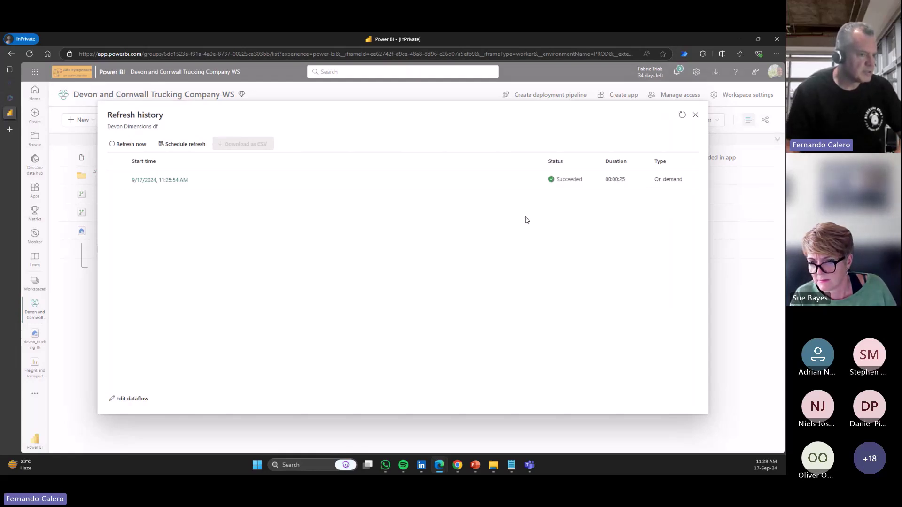
pyautogui.click(171, 181)
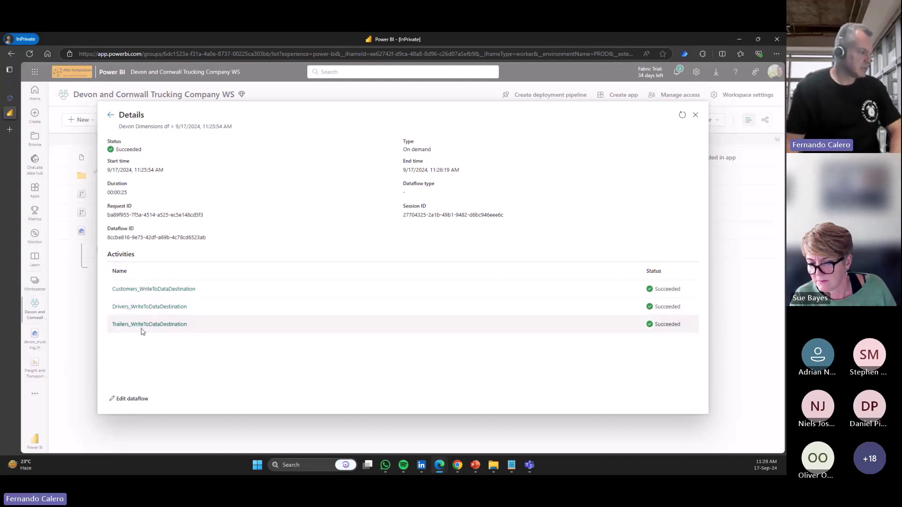
pyautogui.click(110, 115)
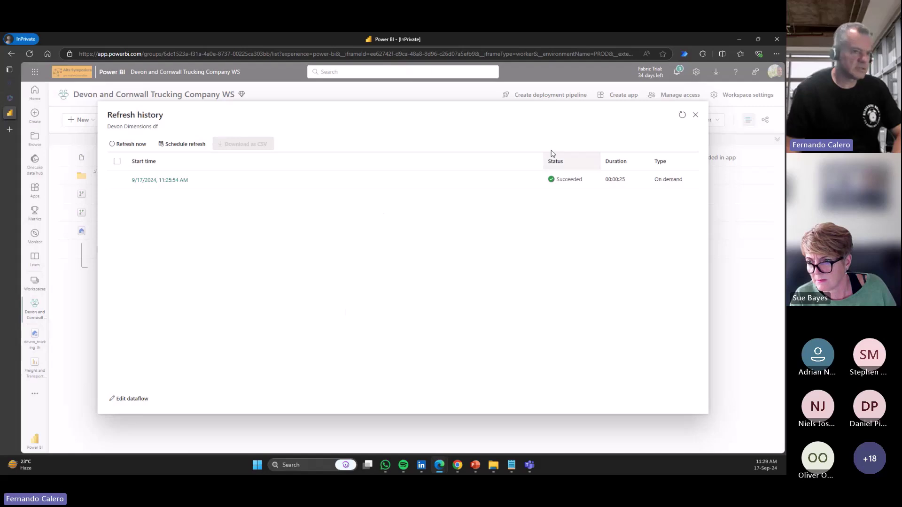
pyautogui.click(695, 115)
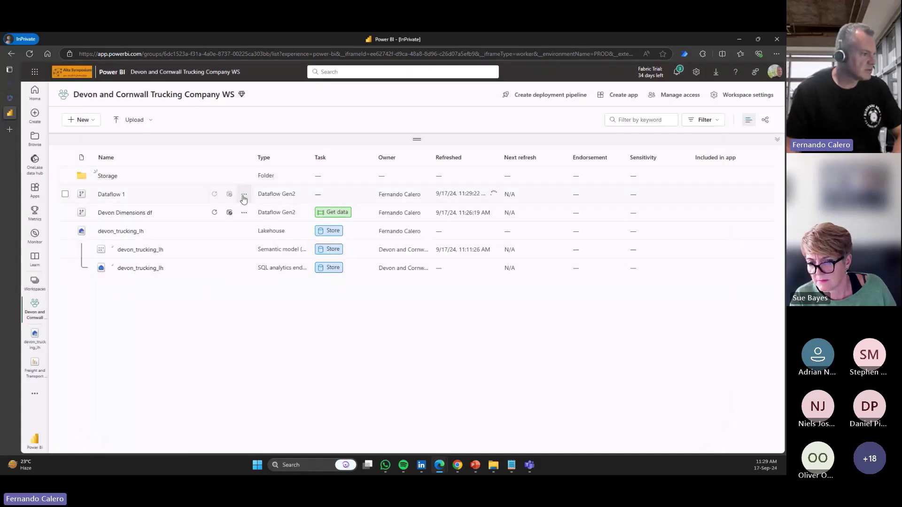
pyautogui.click(243, 195)
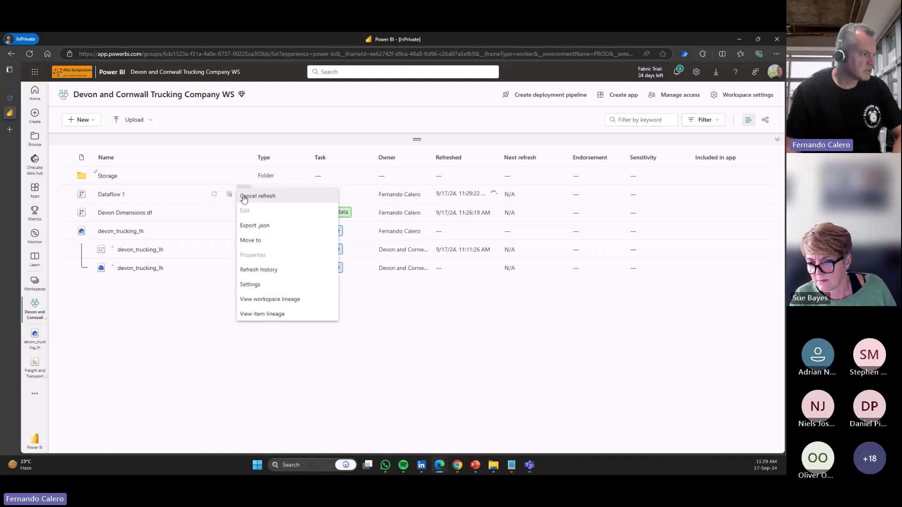
pyautogui.click(180, 324)
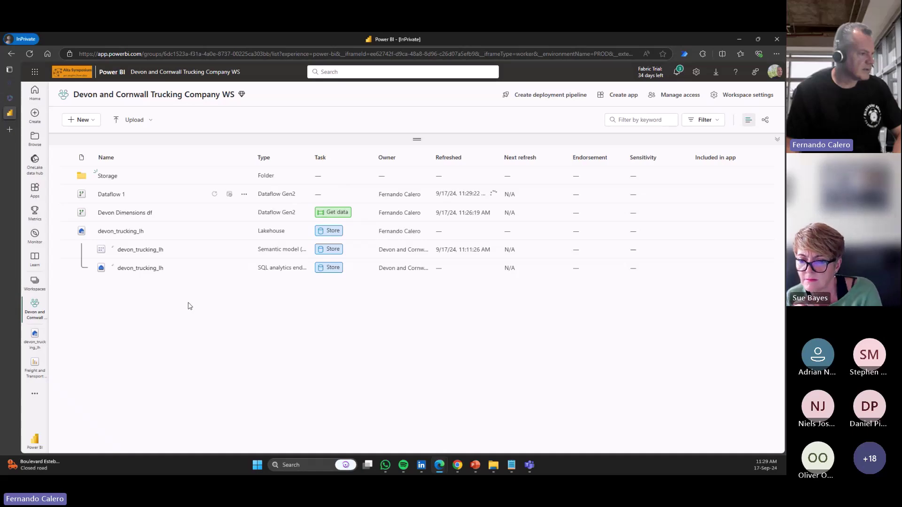
# Show the workspace task flow, assign Dataflow 1 to the Get data task, and hide the task flow again
pyautogui.click(777, 139)
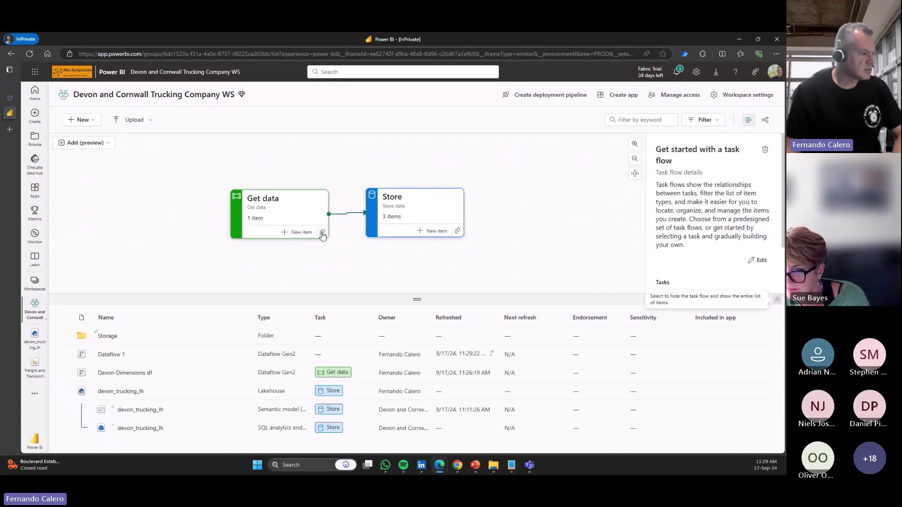
pyautogui.click(322, 232)
pyautogui.click(243, 231)
pyautogui.click(517, 360)
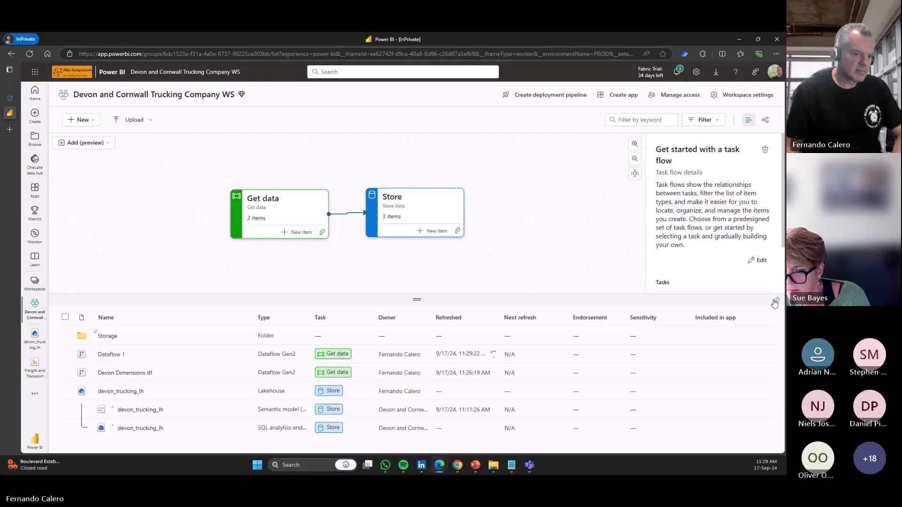
pyautogui.click(777, 300)
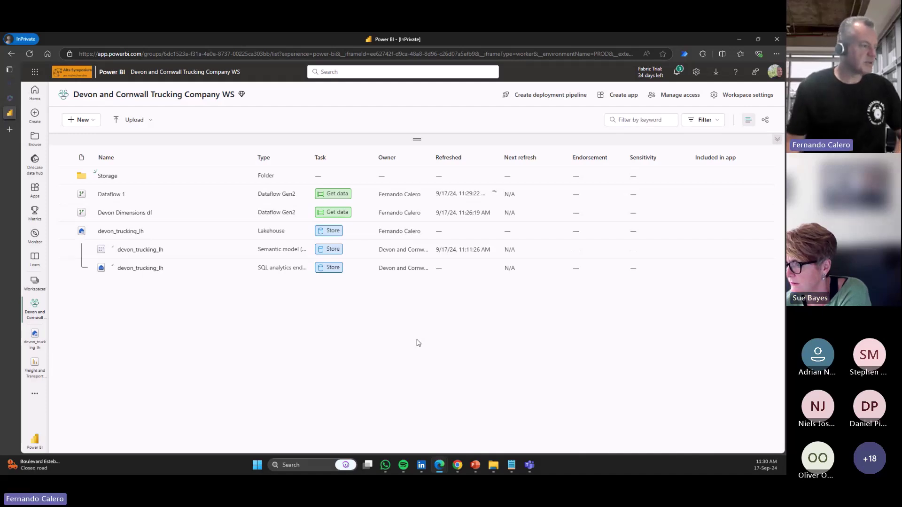
# Open the devon_trucking_lh lakehouse and refresh its Tables folder to check the loaded tables
pyautogui.click(108, 231)
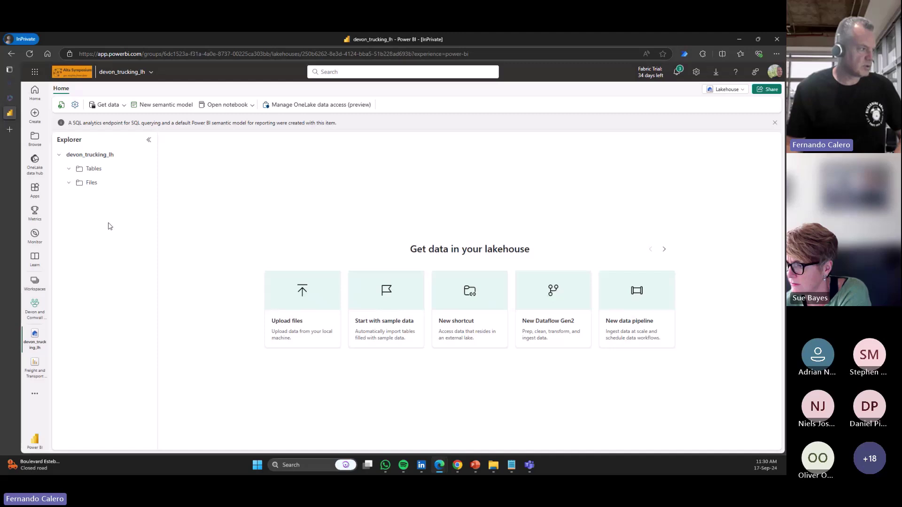
pyautogui.click(147, 168)
pyautogui.click(162, 218)
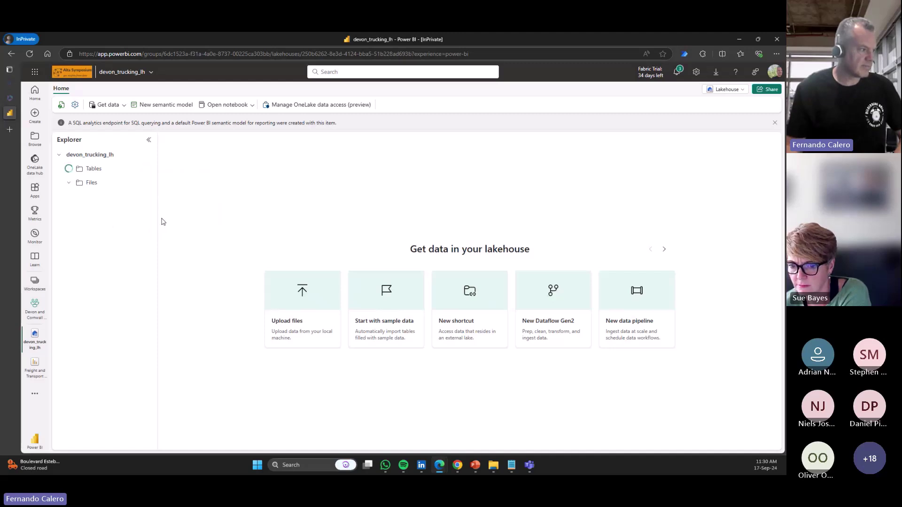
pyautogui.click(146, 168)
pyautogui.click(162, 218)
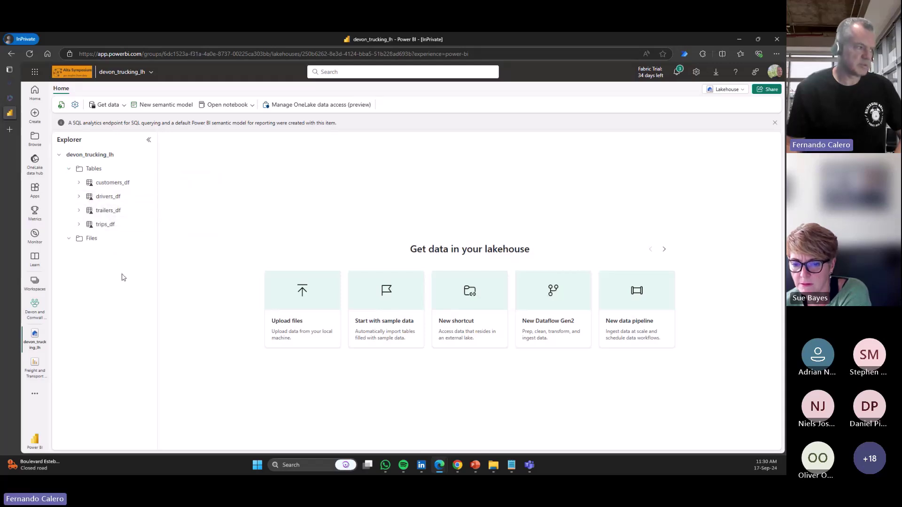
# Preview the customers_df table's data and examine the table's properties
pyautogui.click(110, 186)
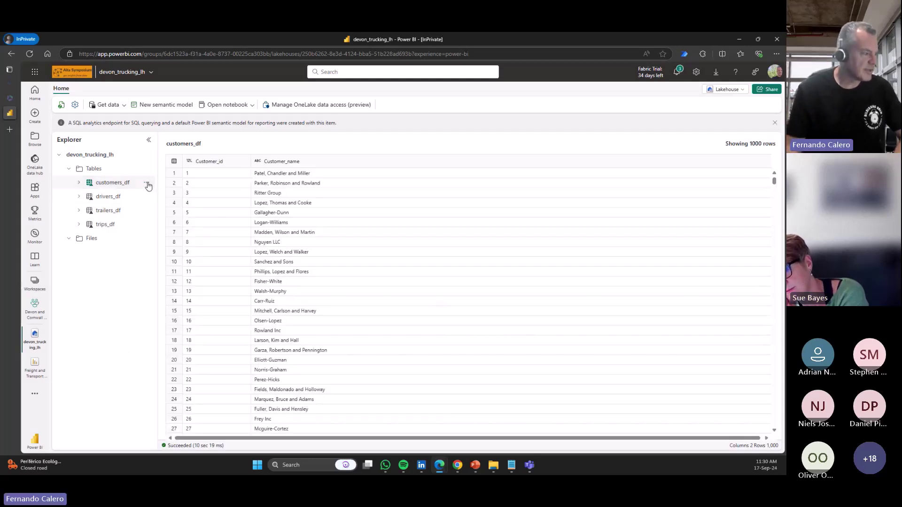
pyautogui.click(147, 184)
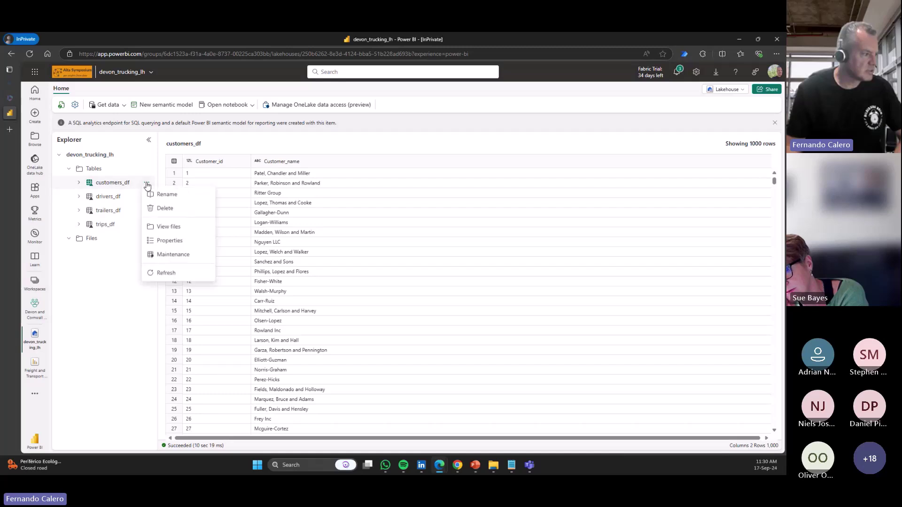
pyautogui.click(169, 243)
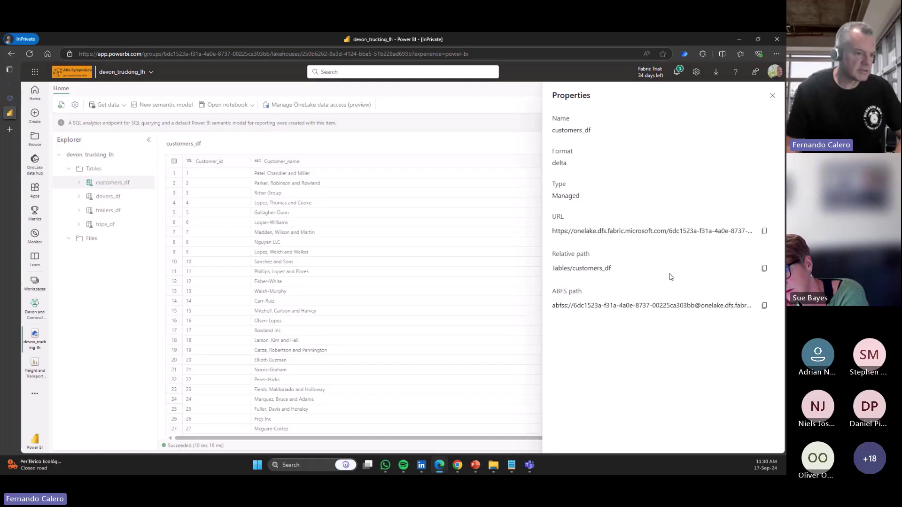
pyautogui.click(773, 95)
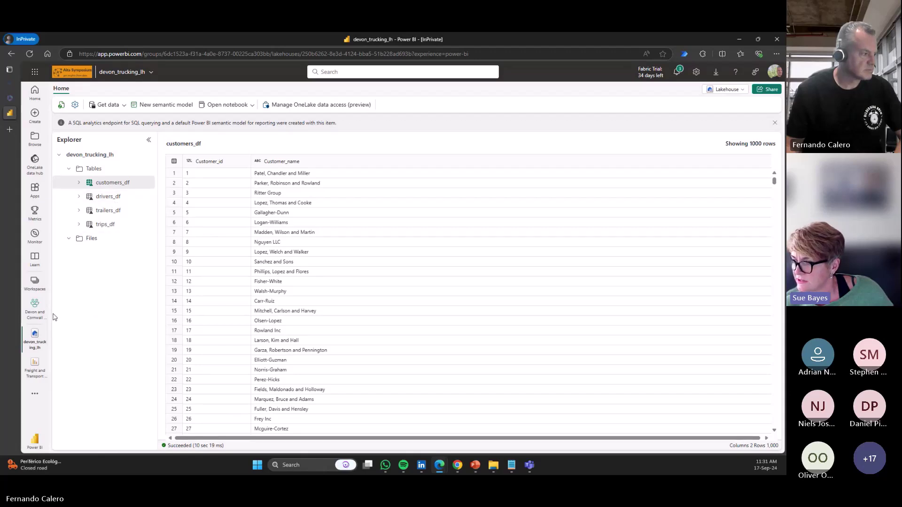
# Return to the Devon and Cornwall Trucking Company workspace and rename Dataflow 1 to Devon Fact df
pyautogui.click(31, 313)
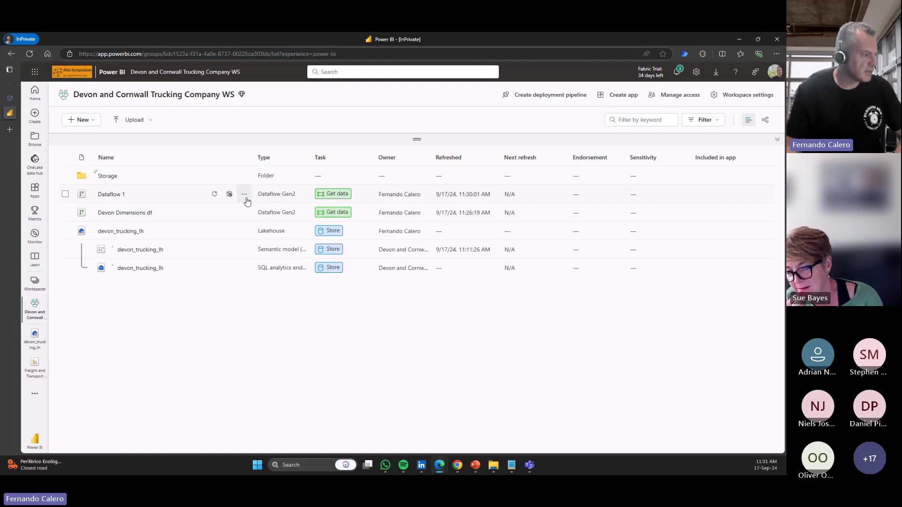
pyautogui.click(244, 194)
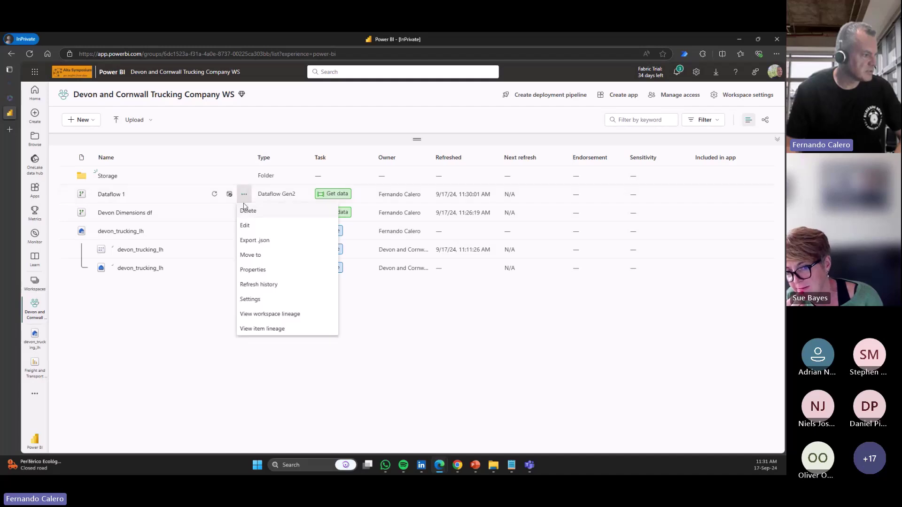
pyautogui.click(248, 272)
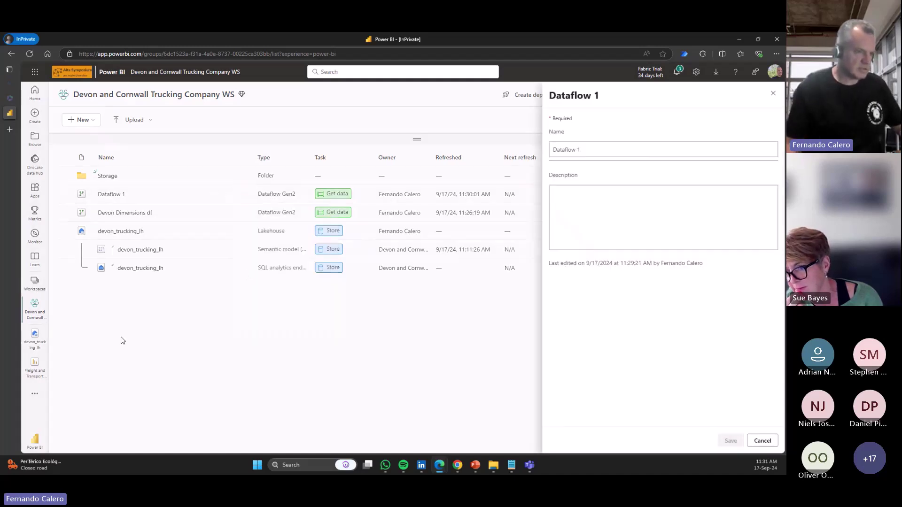
pyautogui.click(590, 153)
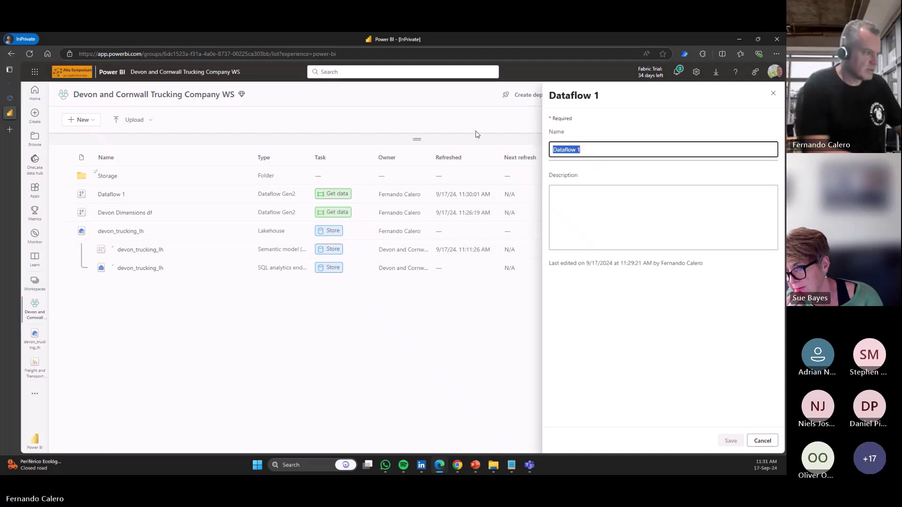
pyautogui.write('Devon Fact df')
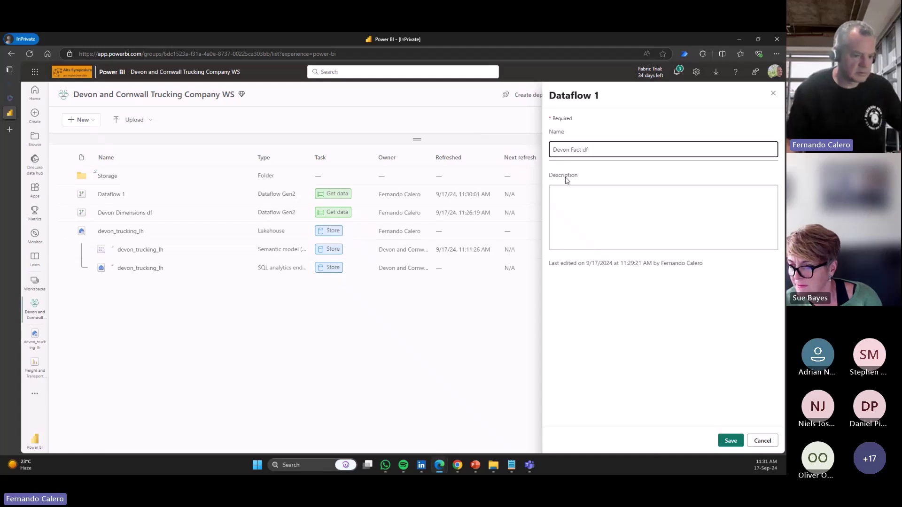
pyautogui.click(730, 440)
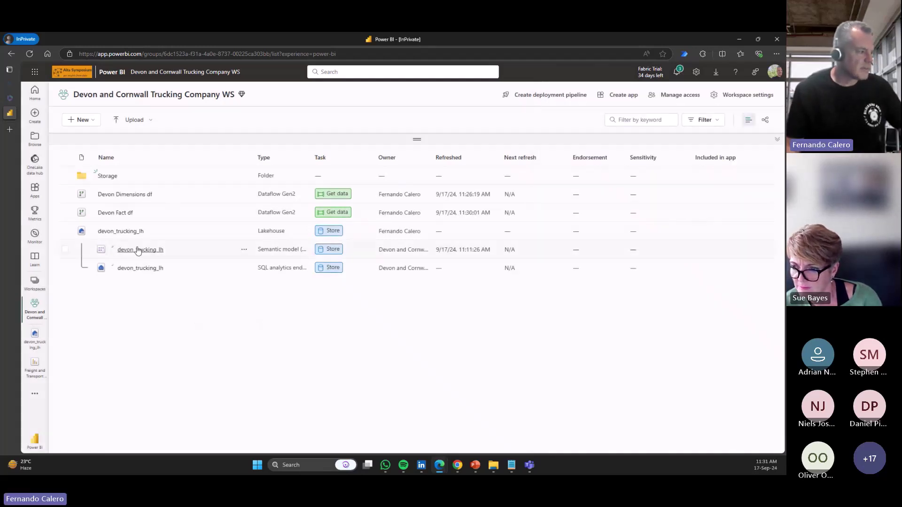
# Open the Devon Dimensions df dataflow, look at its publishing options, and close it without publishing
pyautogui.click(135, 196)
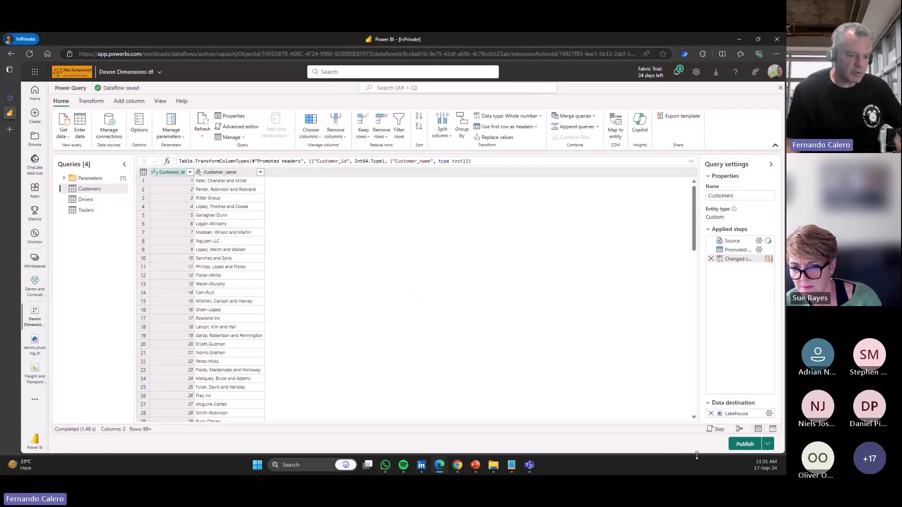
pyautogui.click(768, 448)
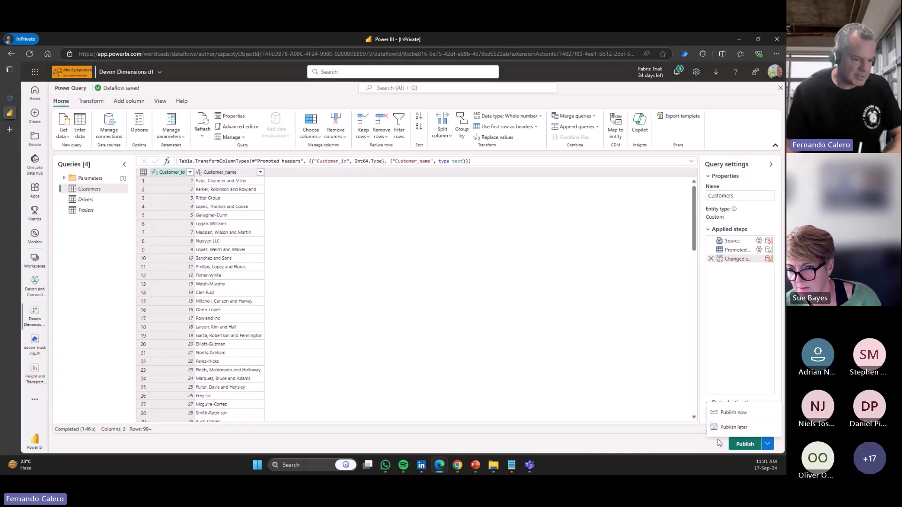
pyautogui.click(697, 465)
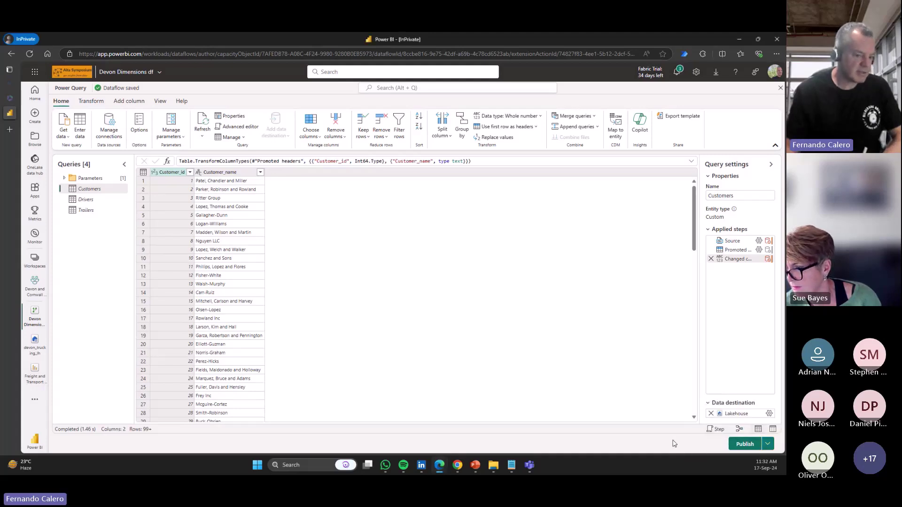
pyautogui.click(780, 89)
pyautogui.click(427, 274)
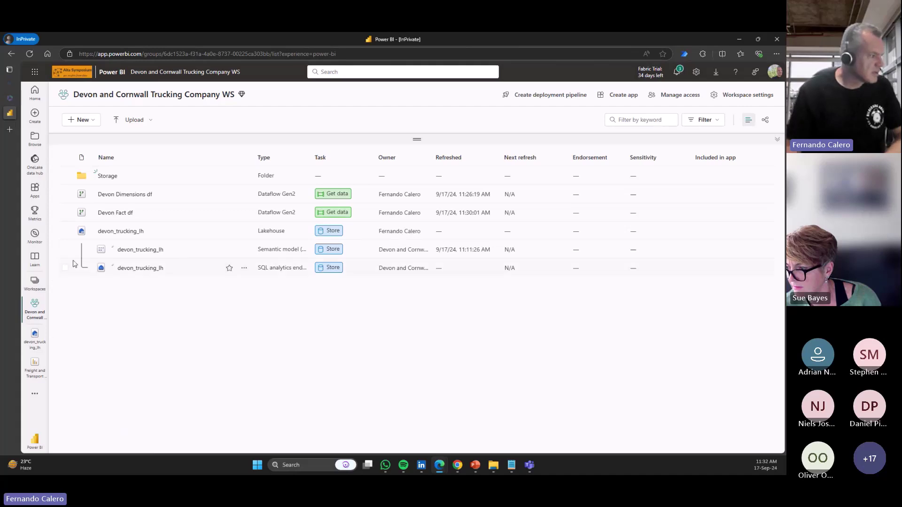
# Open the devon_trucking_lh lakehouse and refresh its Tables folder
pyautogui.click(119, 232)
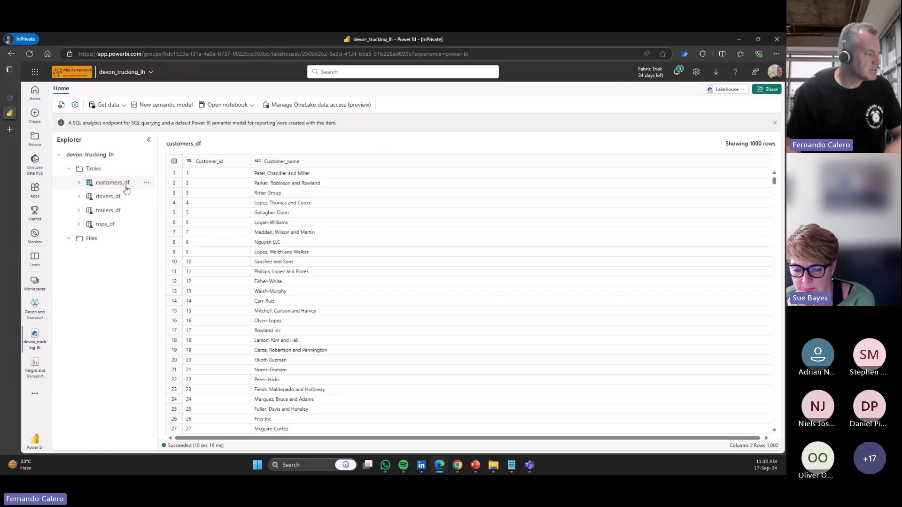
pyautogui.click(146, 172)
pyautogui.click(160, 218)
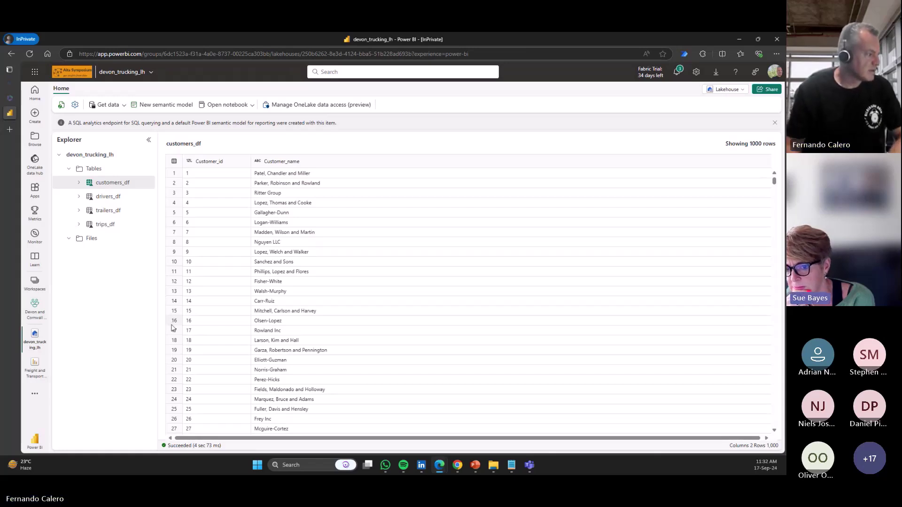
# Return to the workspace, reopen the devon_trucking_lh lakehouse and preview the trips_df table's data
pyautogui.click(34, 310)
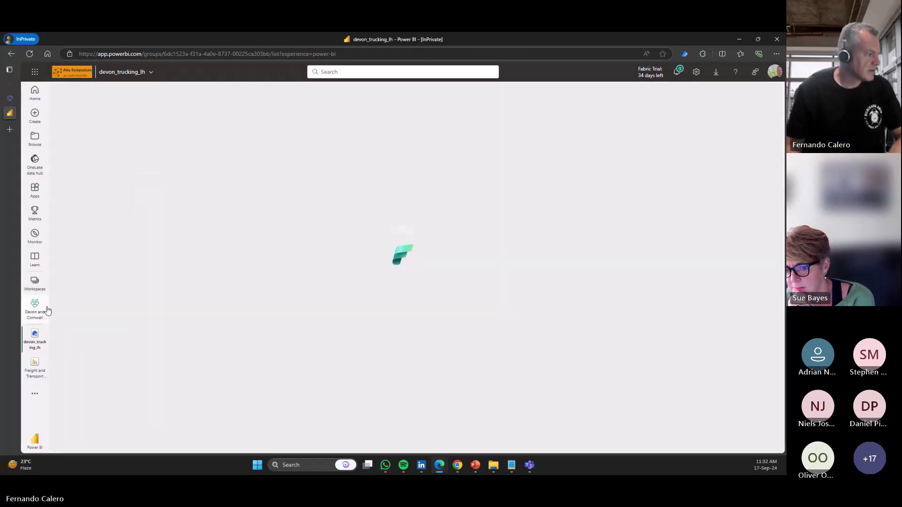
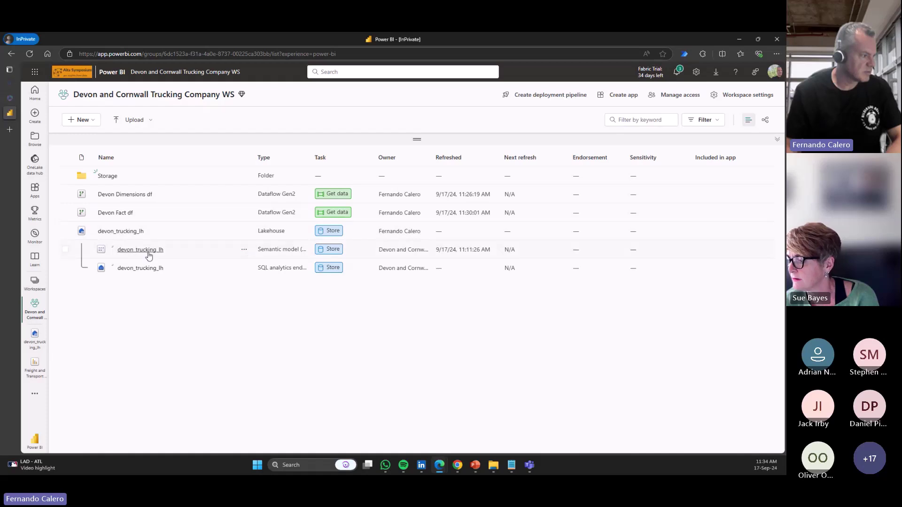
pyautogui.click(113, 232)
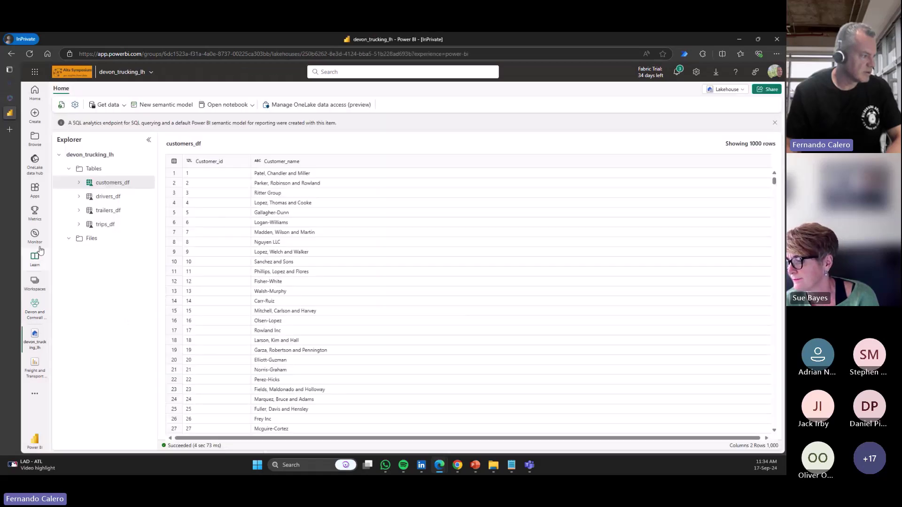
pyautogui.click(104, 229)
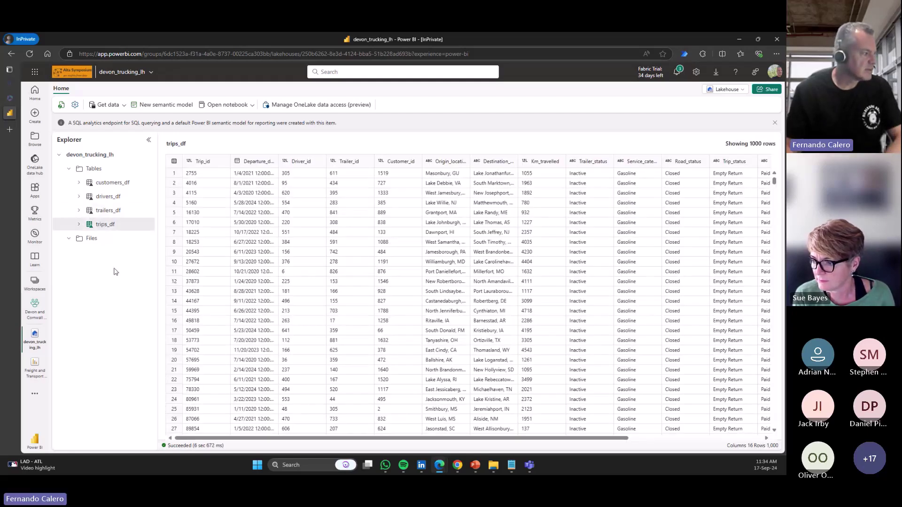
# Switch to the Freight workspace and hide its task flow so the full item list has room
pyautogui.click(35, 284)
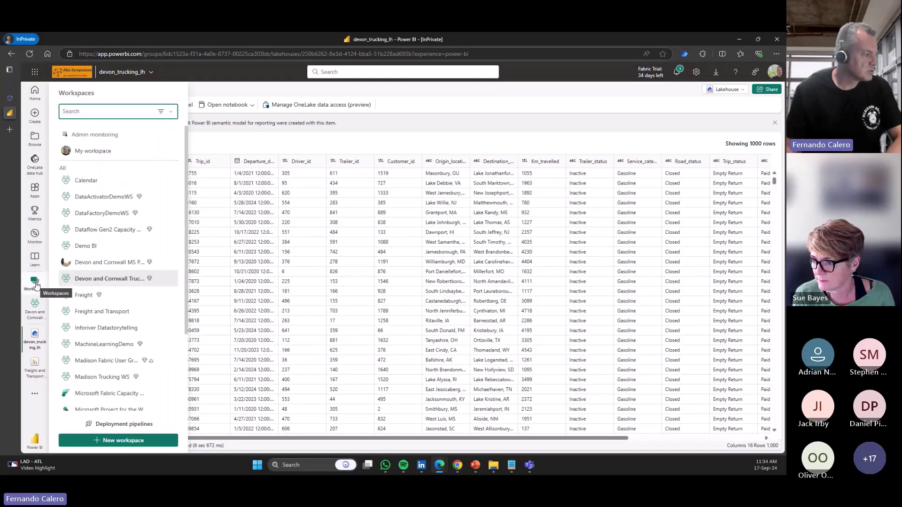
pyautogui.click(78, 299)
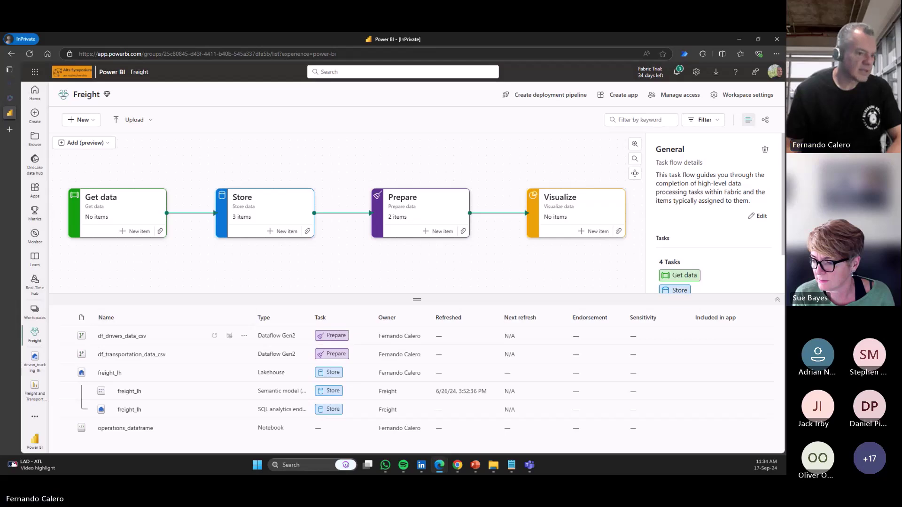
pyautogui.click(777, 301)
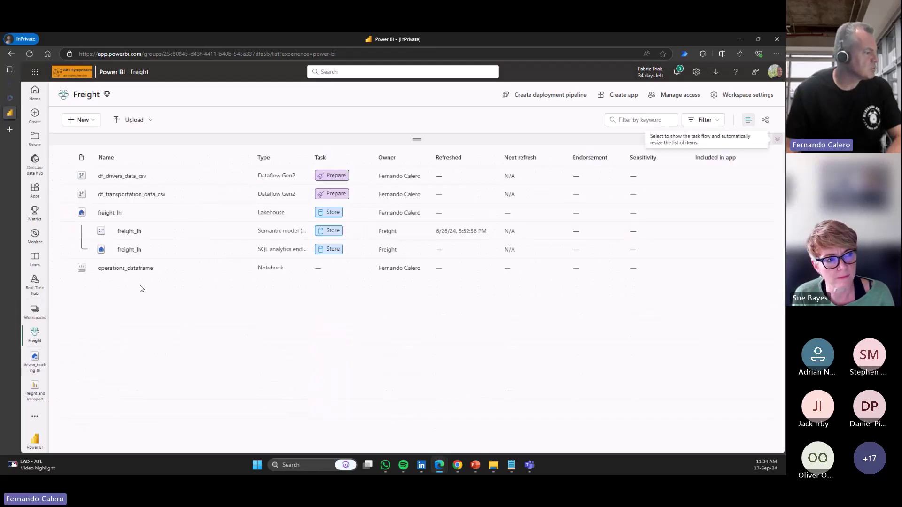
# Open the operations_dataframe notebook and read through the code that generates the driver, customer, trailer and trip data
pyautogui.click(139, 270)
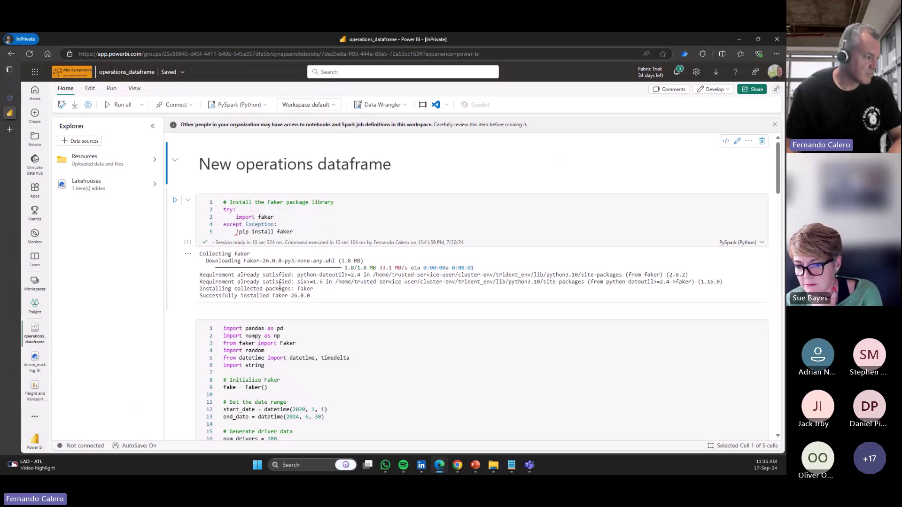
pyautogui.moveTo(777, 171); pyautogui.dragTo(778, 201)
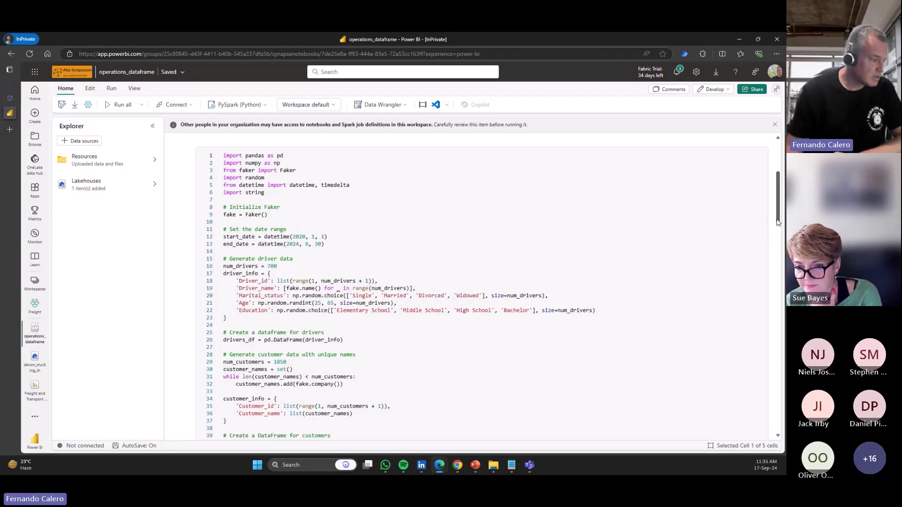
pyautogui.scroll(-5, 776, 222)
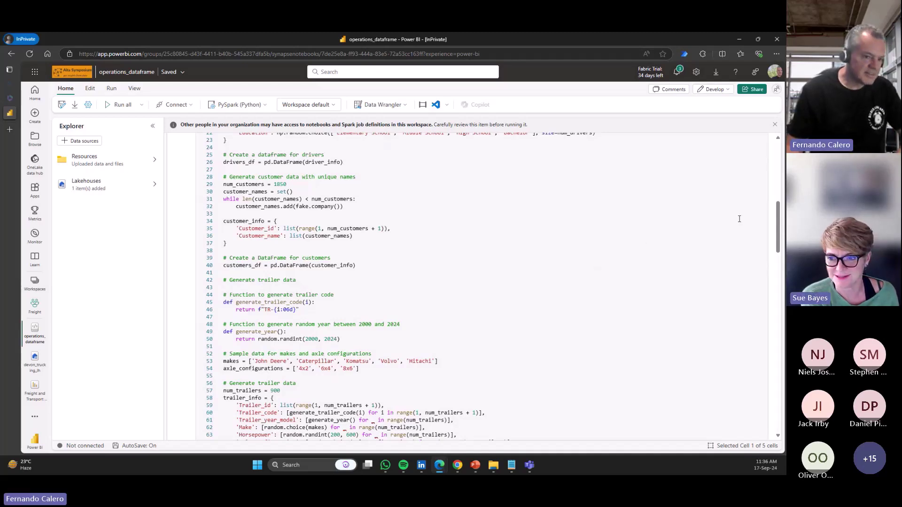
pyautogui.moveTo(778, 243); pyautogui.dragTo(778, 283)
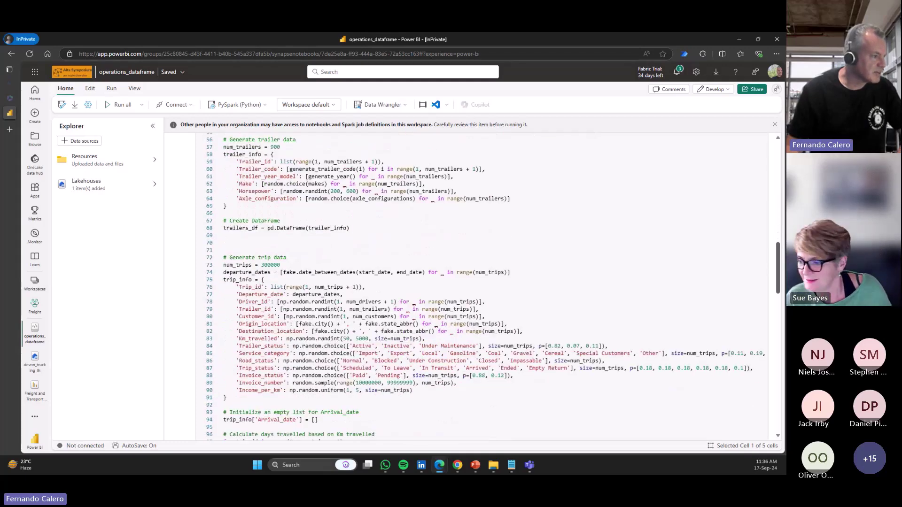
pyautogui.moveTo(778, 283); pyautogui.dragTo(777, 301)
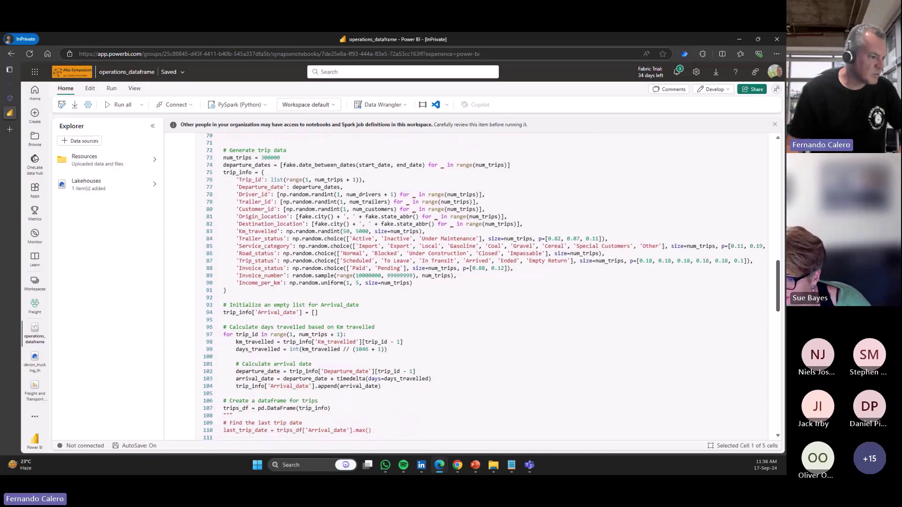
pyautogui.moveTo(778, 301); pyautogui.dragTo(777, 317)
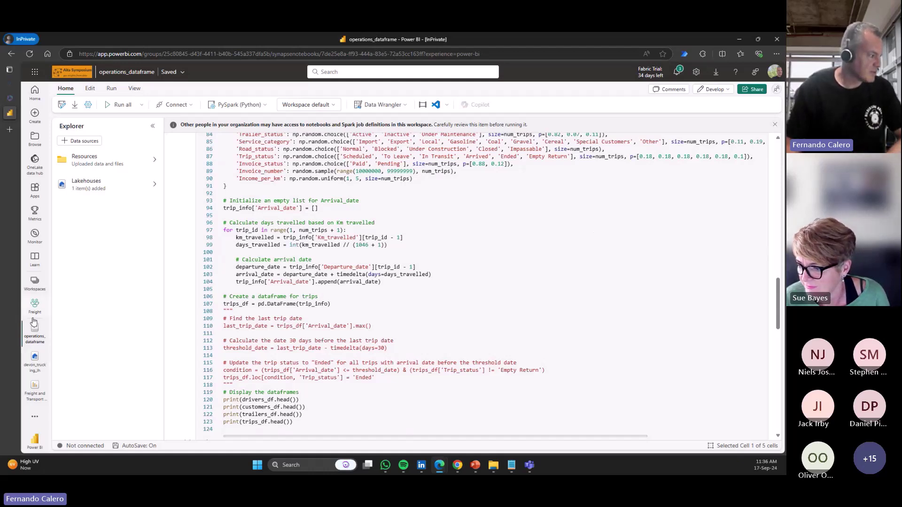
# Go back to the Devon and Cornwall trucking workspace and create a new notebook from the devon_trucking_lh lakehouse
pyautogui.click(37, 288)
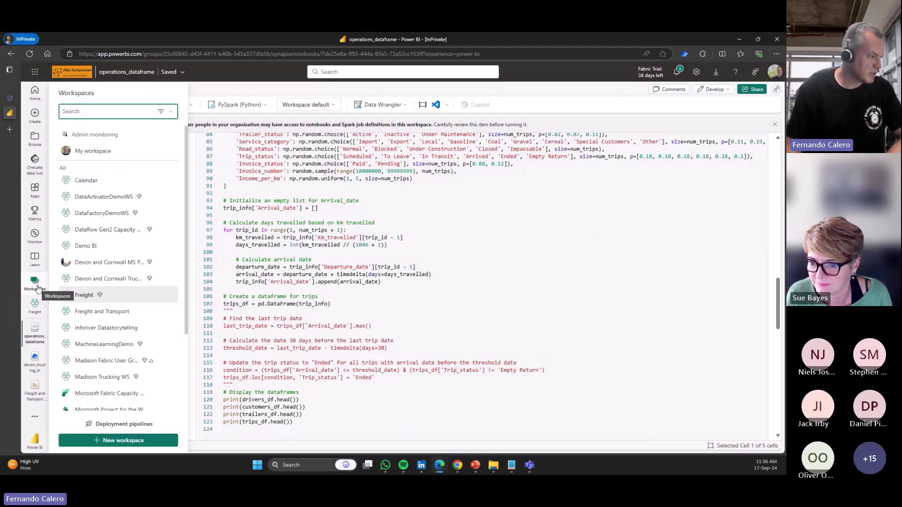
pyautogui.click(96, 280)
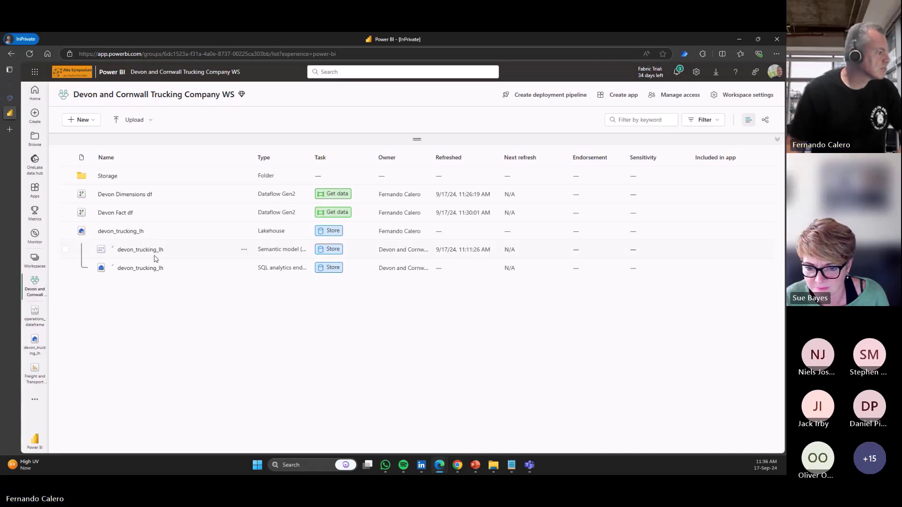
pyautogui.click(126, 232)
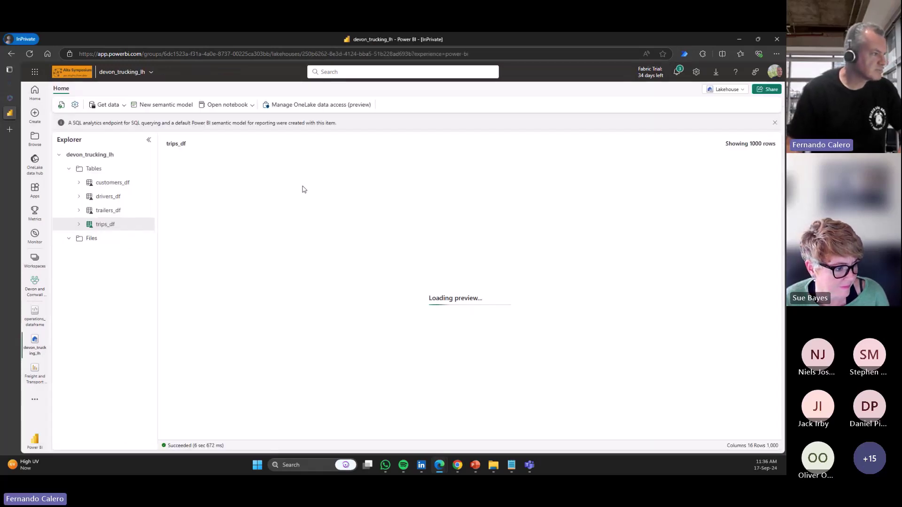
pyautogui.click(227, 105)
pyautogui.click(227, 136)
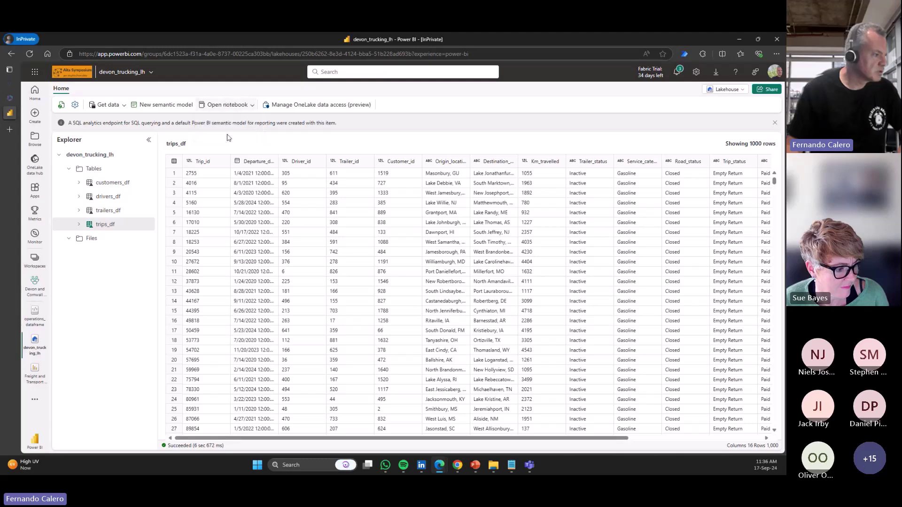
# Switch to Notepad and copy the PySpark code between [start] and [end] for the blank _Measures table, then minimize Notepad
pyautogui.moveTo(513, 466)
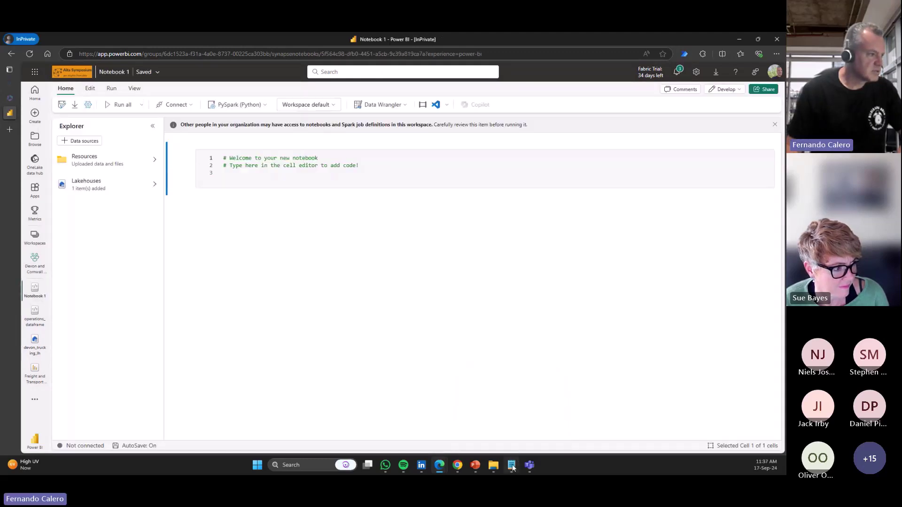
pyautogui.click(512, 466)
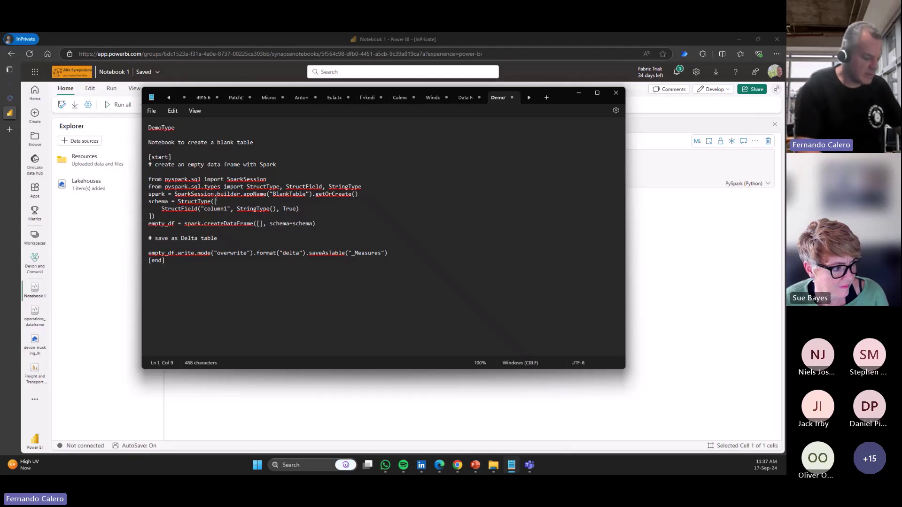
pyautogui.press('Down')
pyautogui.press('Down')
pyautogui.press('Down')
pyautogui.hotkey('shift', 'Down')
pyautogui.hotkey('shift', 'Down')
pyautogui.hotkey('shift', 'Down')
pyautogui.hotkey('shift', 'Down')
pyautogui.hotkey('shift', 'Down')
pyautogui.hotkey('shift', 'Down')
pyautogui.hotkey('shift', 'Down')
pyautogui.hotkey('shift', 'Down')
pyautogui.hotkey('shift', 'Down')
pyautogui.hotkey('shift', 'Down')
pyautogui.hotkey('shift', 'Down')
pyautogui.hotkey('shift', 'Down')
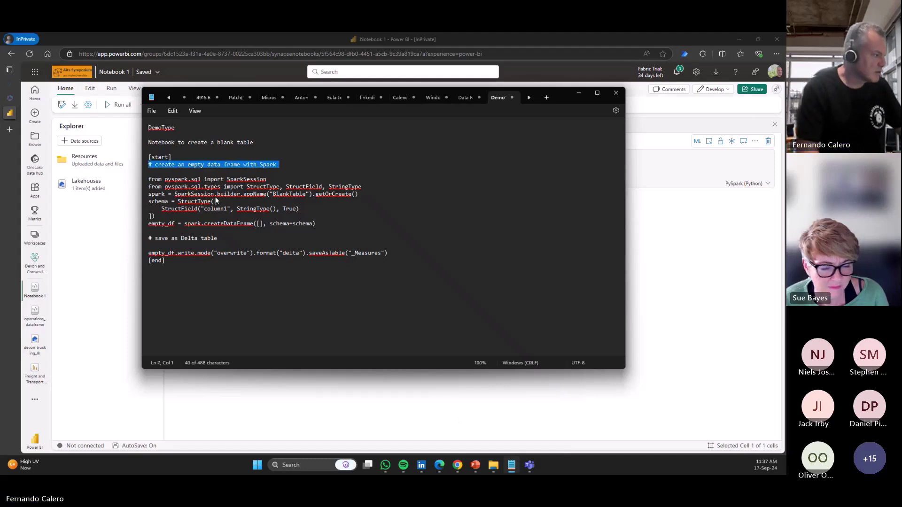
pyautogui.hotkey('shift', 'Down')
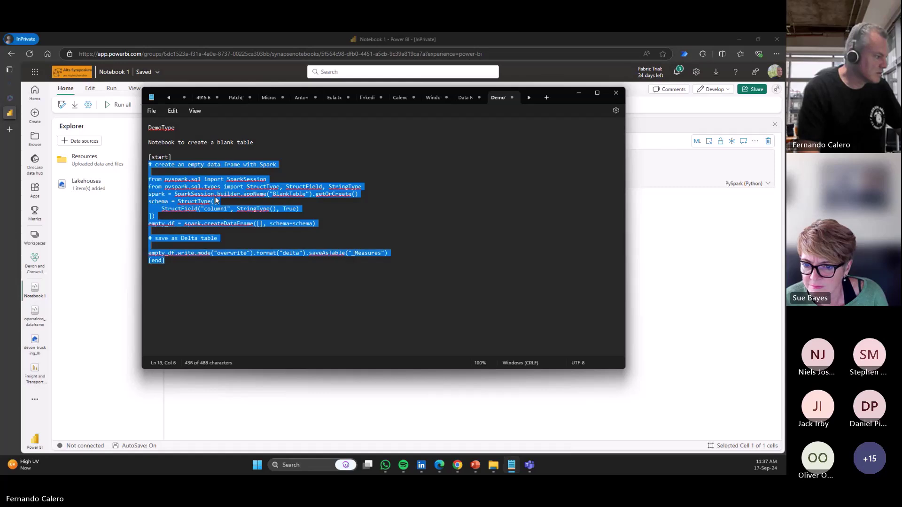
pyautogui.hotkey('shift', 'End')
pyautogui.hotkey('shift', 'Home')
pyautogui.hotkey('ctrl', 'c')
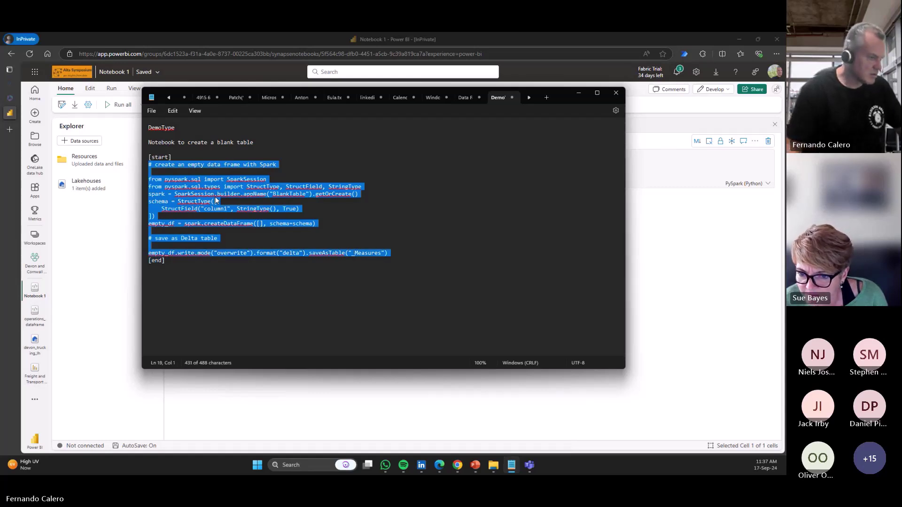
pyautogui.click(579, 93)
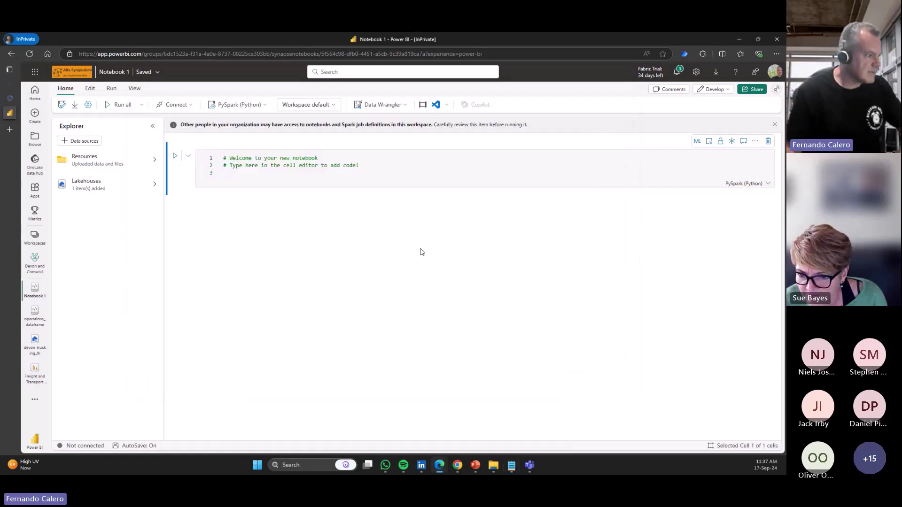
# Replace the placeholder text in the notebook's first cell with "Create a blank delta table"
pyautogui.click(233, 173)
pyautogui.hotkey('ctrl', 'a')
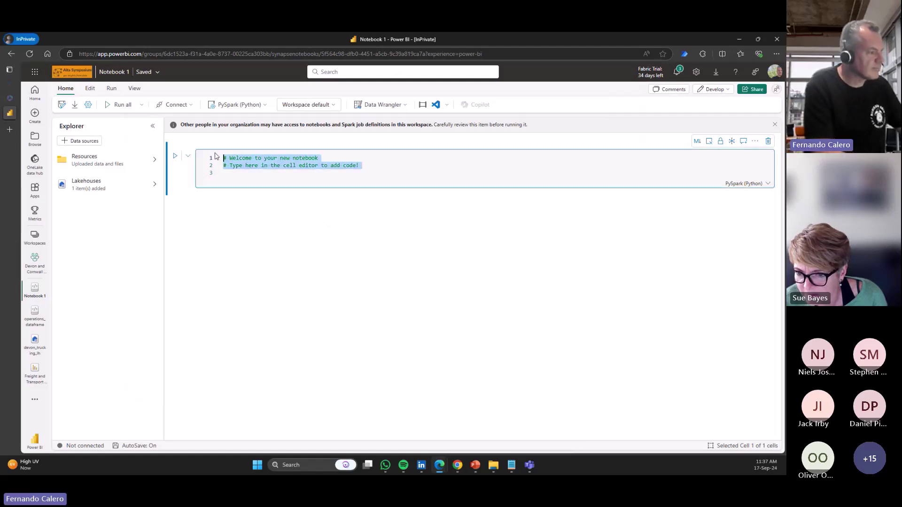
pyautogui.write('Create a blank table')
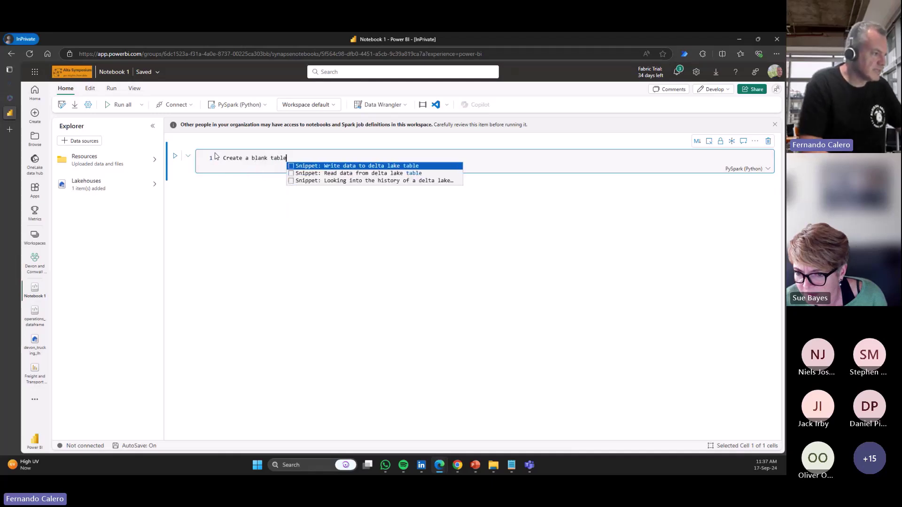
pyautogui.hotkey('ctrl', 'Left')
pyautogui.write('delta')
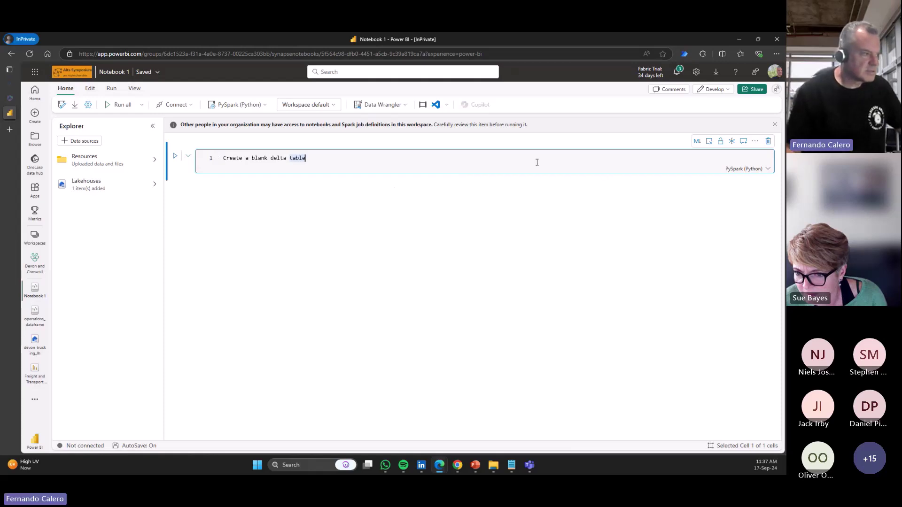
# Convert the first cell to Markdown and format its text as Heading 1
pyautogui.click(697, 141)
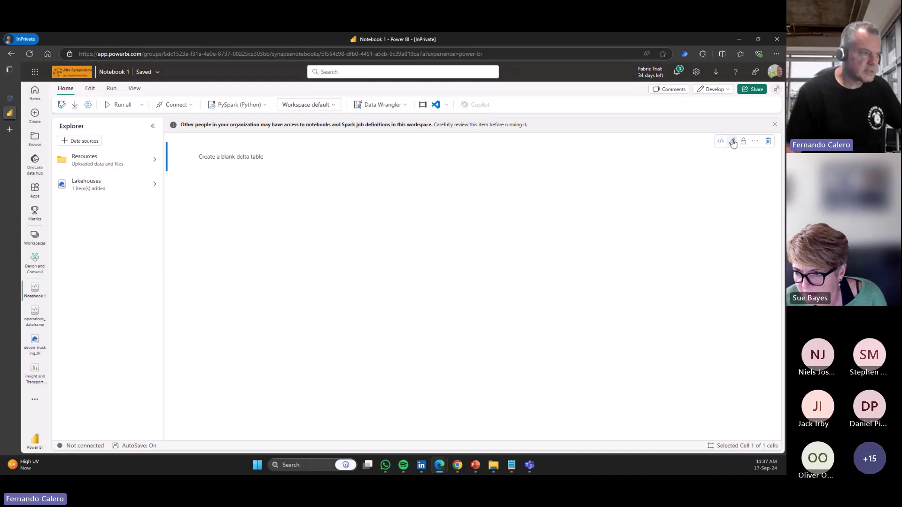
pyautogui.click(732, 141)
pyautogui.click(296, 177)
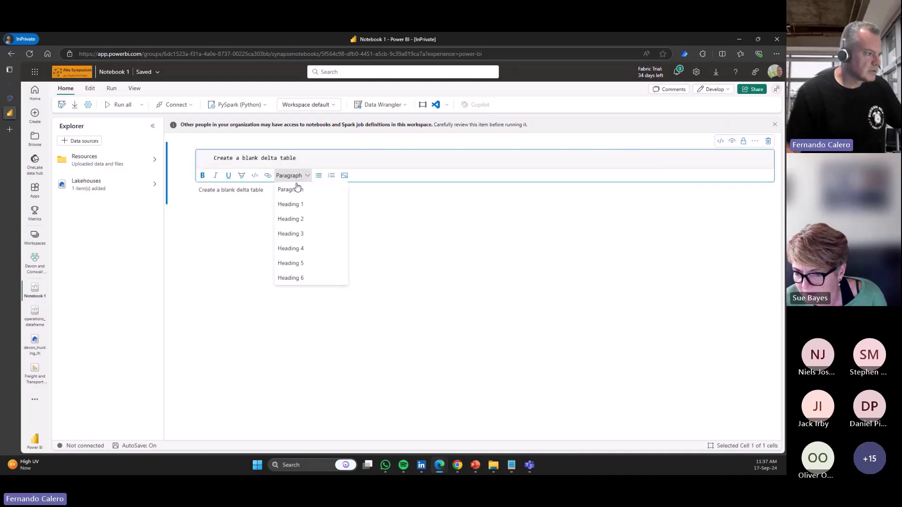
pyautogui.click(298, 205)
pyautogui.click(256, 249)
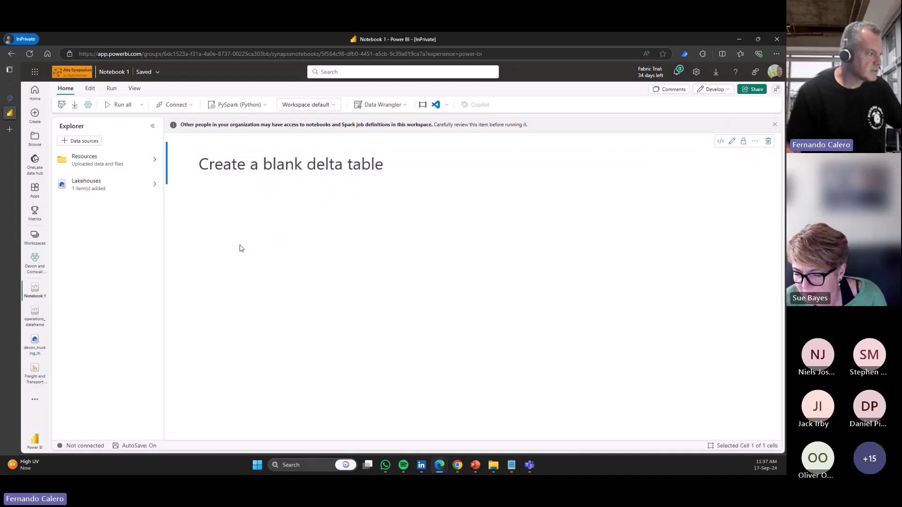
# Add a code cell below the heading, paste the copied PySpark code for the blank _Measures table, and run it
pyautogui.click(214, 186)
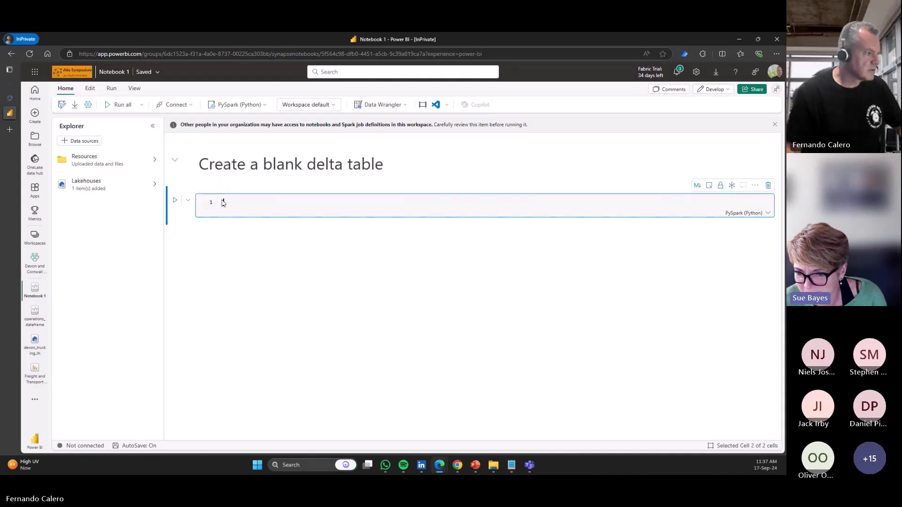
pyautogui.hotkey('ctrl', 'v')
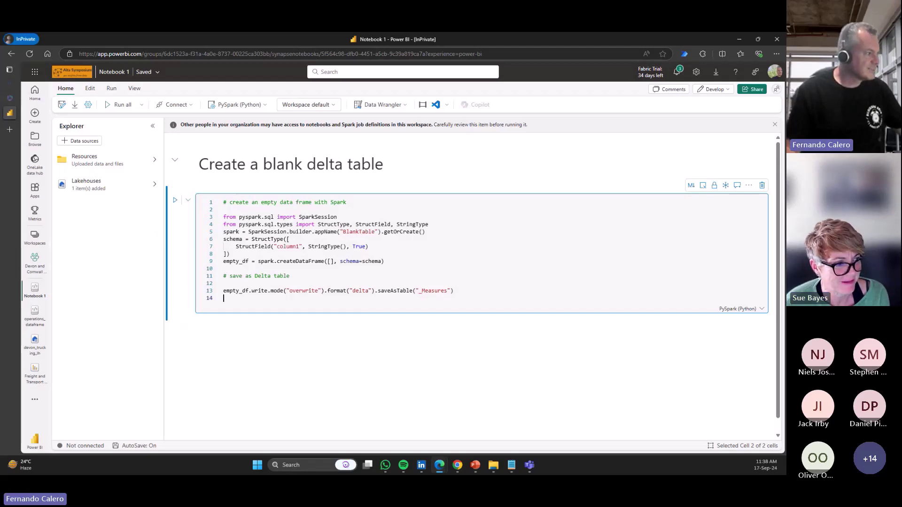
pyautogui.moveTo(54, 174)
pyautogui.mouseDown()
pyautogui.moveTo(64, 185)
pyautogui.moveTo(162, 194)
pyautogui.mouseUp()
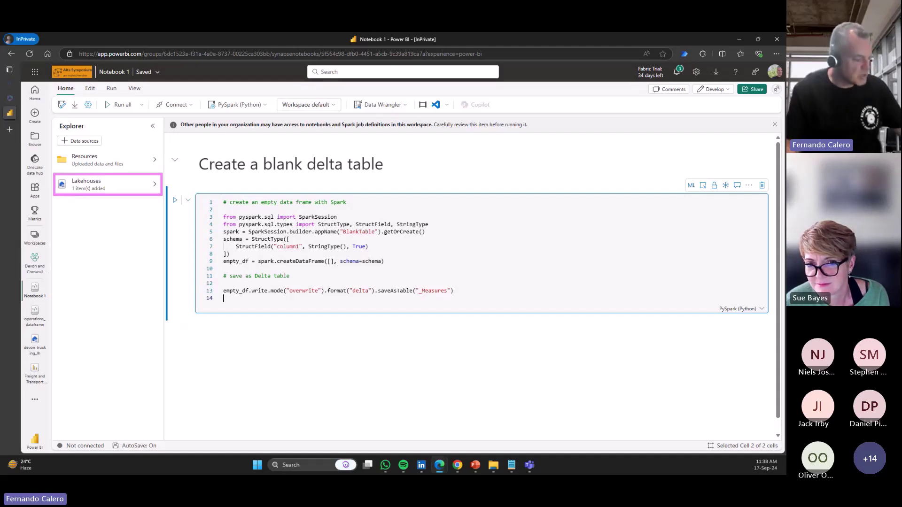
pyautogui.click(155, 187)
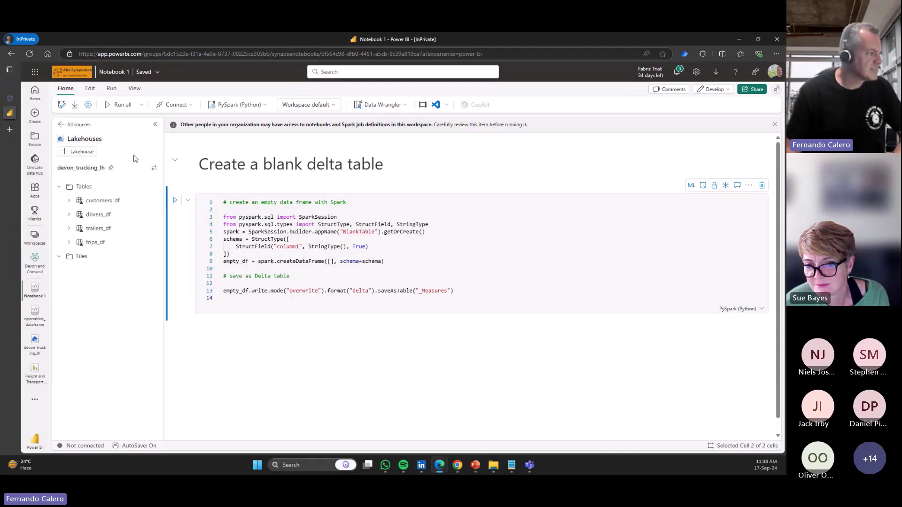
pyautogui.click(61, 124)
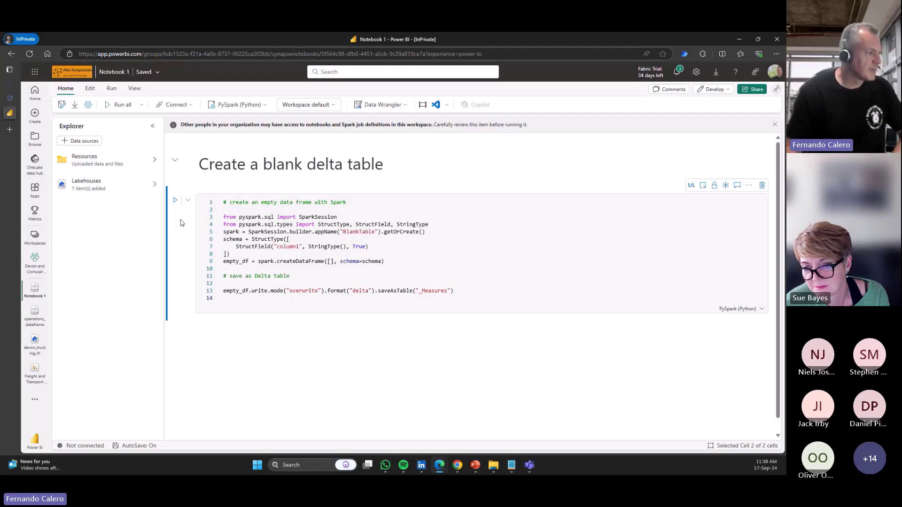
pyautogui.click(176, 201)
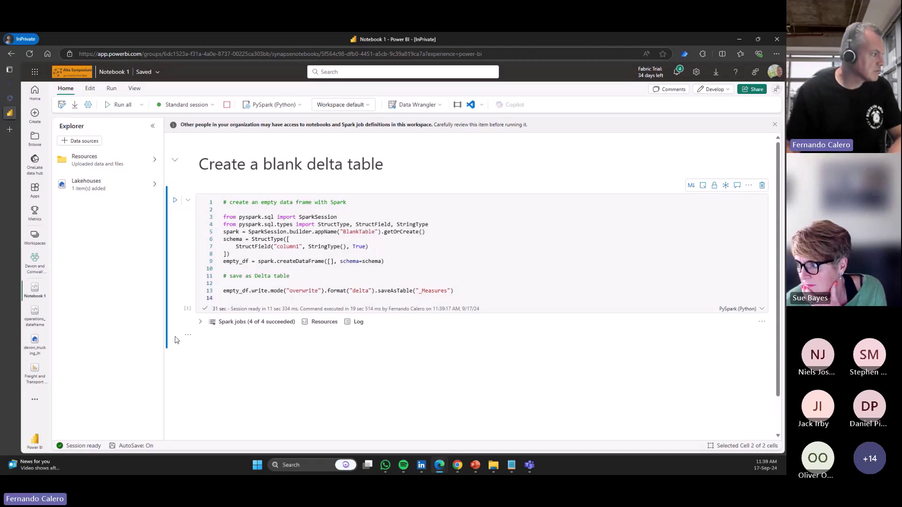
# Open the devon_trucking_lh lakehouse from the workspace, refresh its tables and preview the _measures table
pyautogui.click(35, 261)
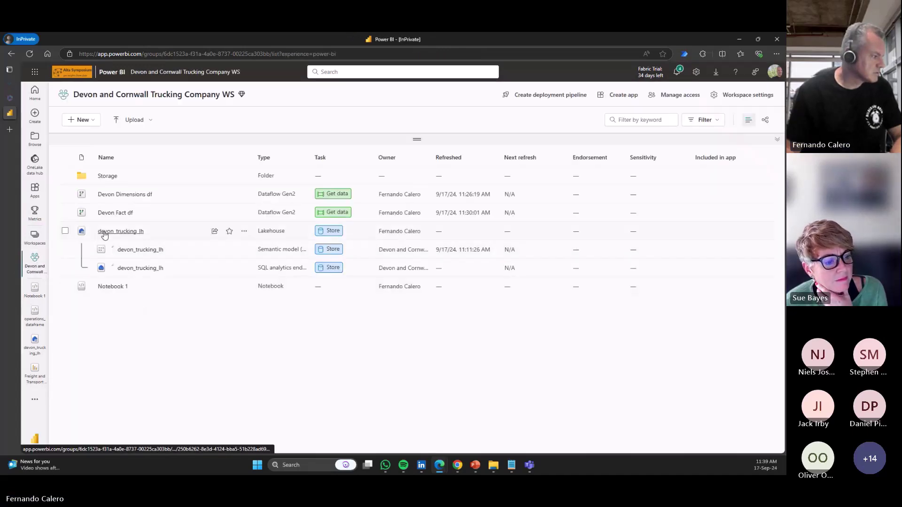
pyautogui.click(107, 232)
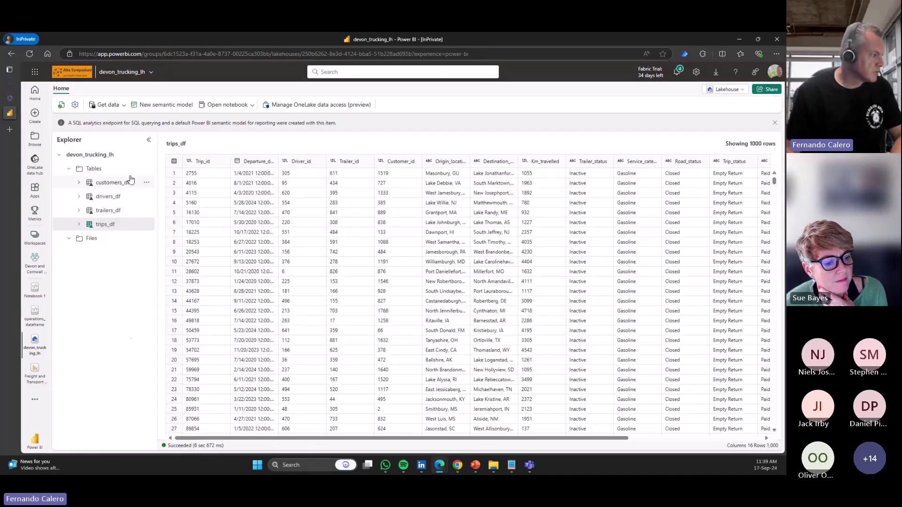
pyautogui.click(147, 168)
pyautogui.click(162, 220)
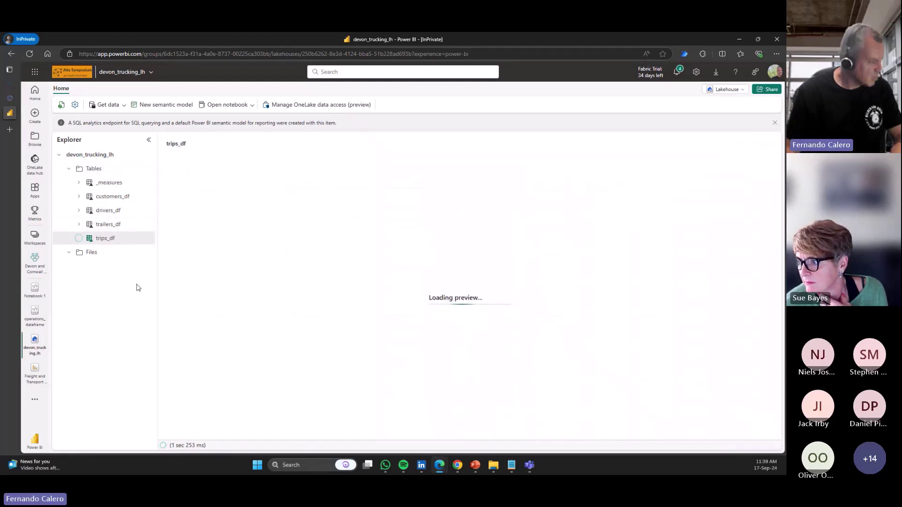
pyautogui.click(111, 184)
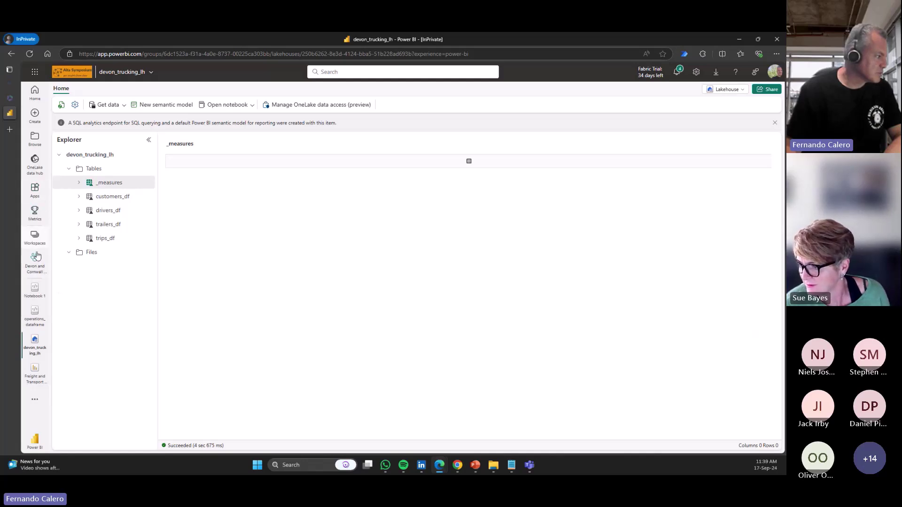
# Return to the Devon and Cornwall trucking workspace and rename Notebook 1 as create_blank_delta_table_nb in its settings
pyautogui.click(32, 239)
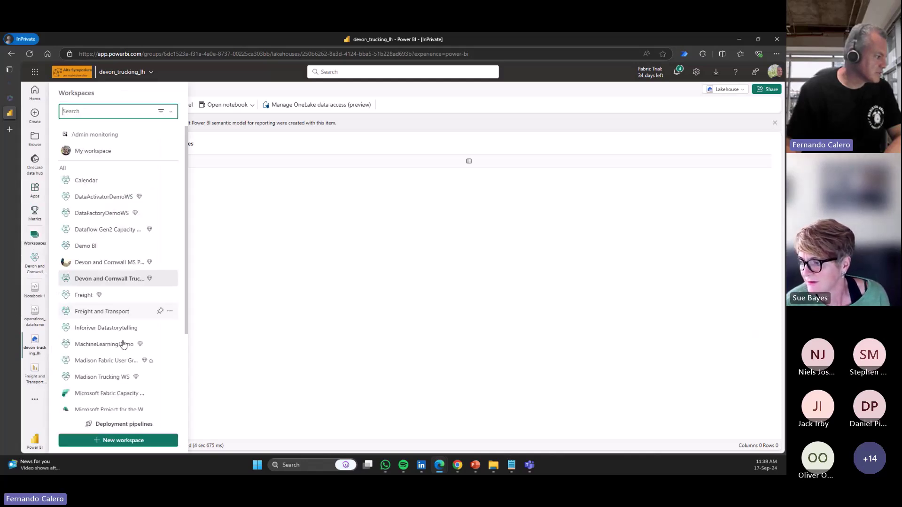
pyautogui.click(86, 280)
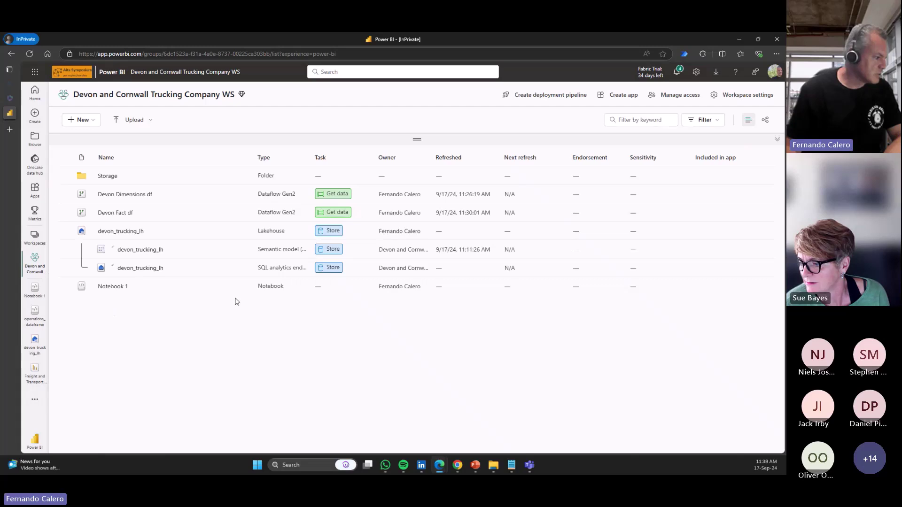
pyautogui.click(244, 287)
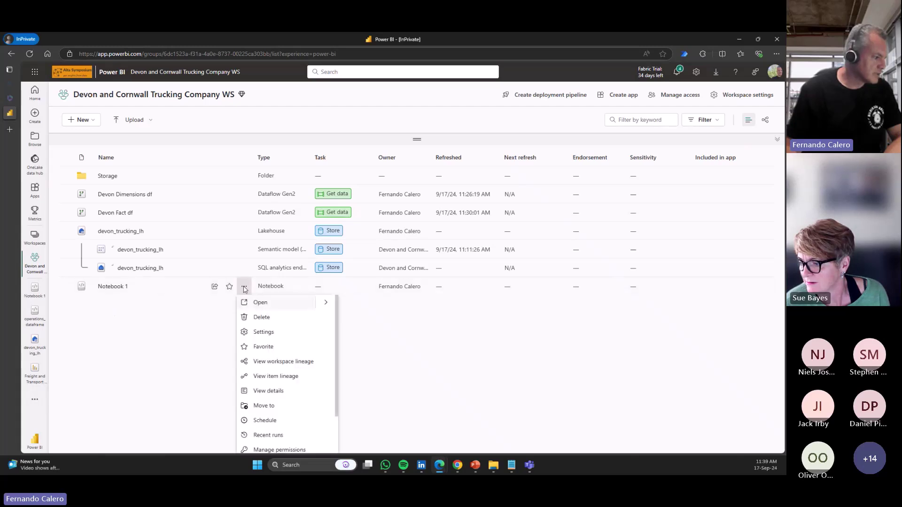
pyautogui.click(263, 332)
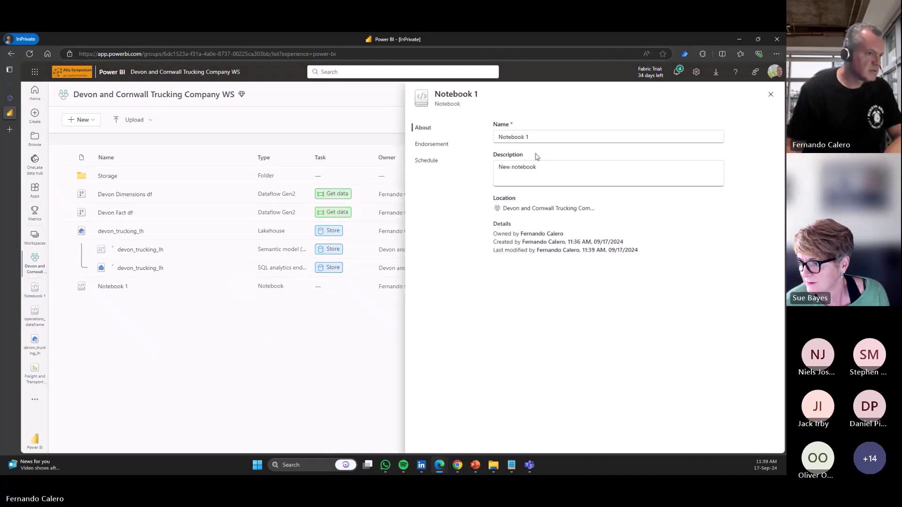
pyautogui.tripleClick(539, 136)
pyautogui.write('CREA')
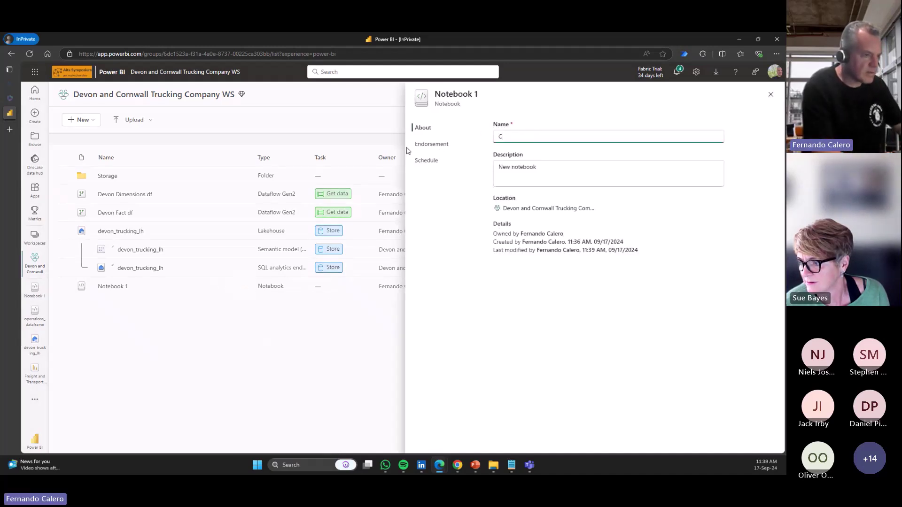
pyautogui.write('ate_blank_de')
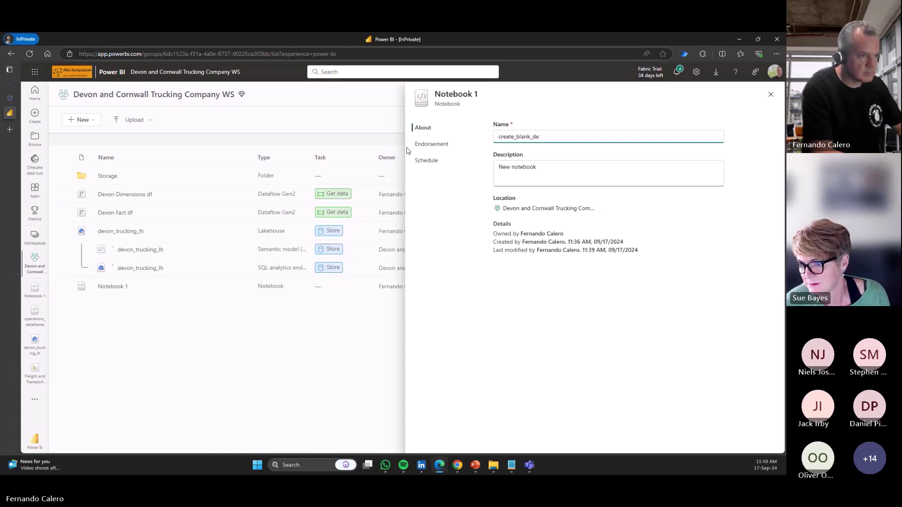
pyautogui.write('lta_table_n')
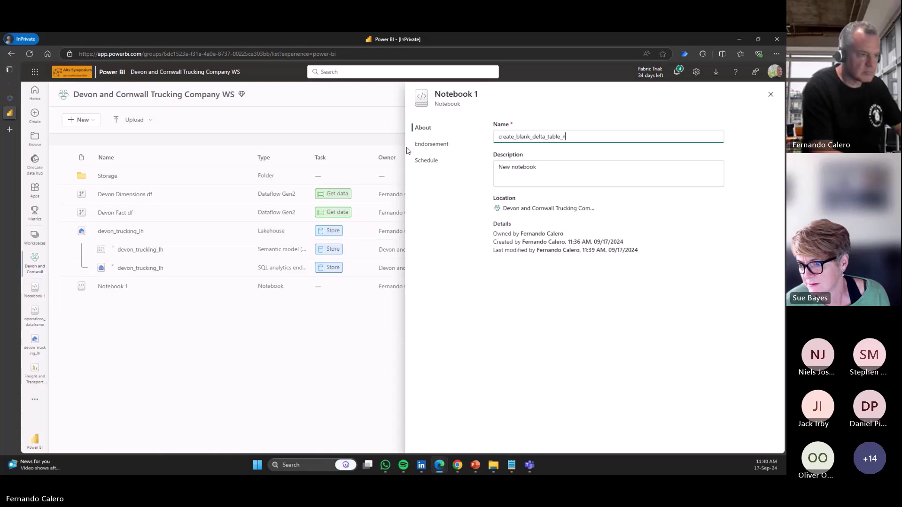
pyautogui.write('b')
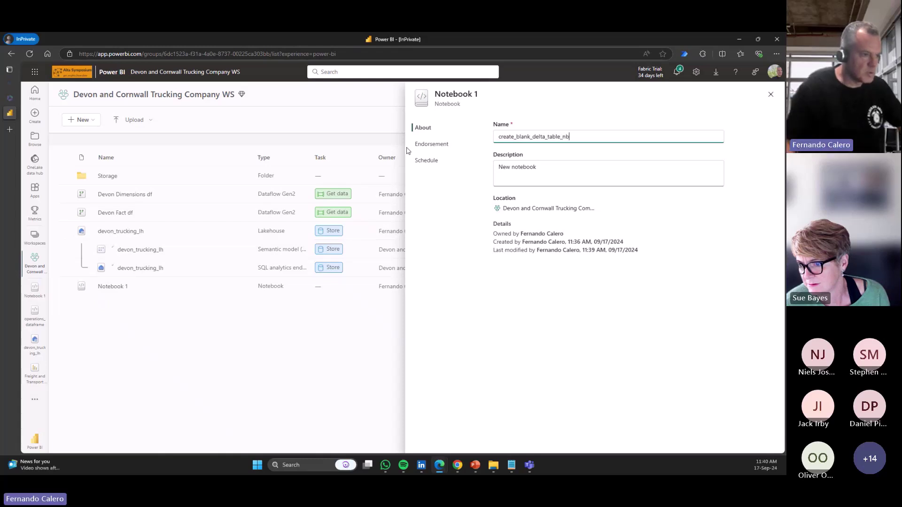
pyautogui.click(770, 94)
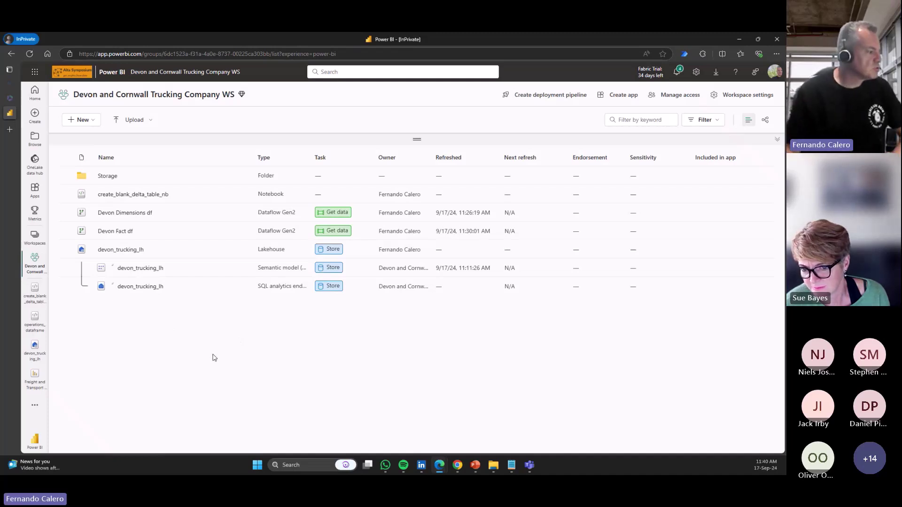
# Create a new semantic model named "Devon Trucking Company model" from the devon_trucking_lh lakehouse, including all of its tables
pyautogui.click(108, 250)
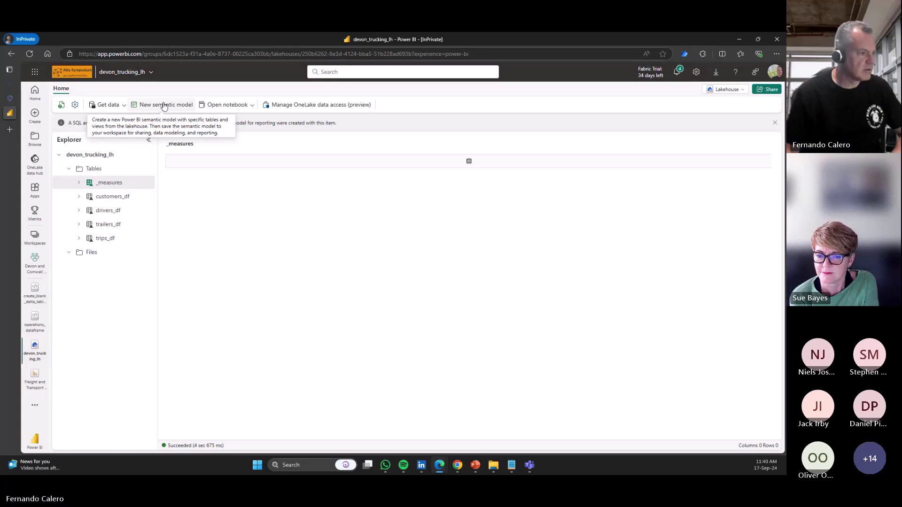
pyautogui.click(164, 106)
pyautogui.click(300, 239)
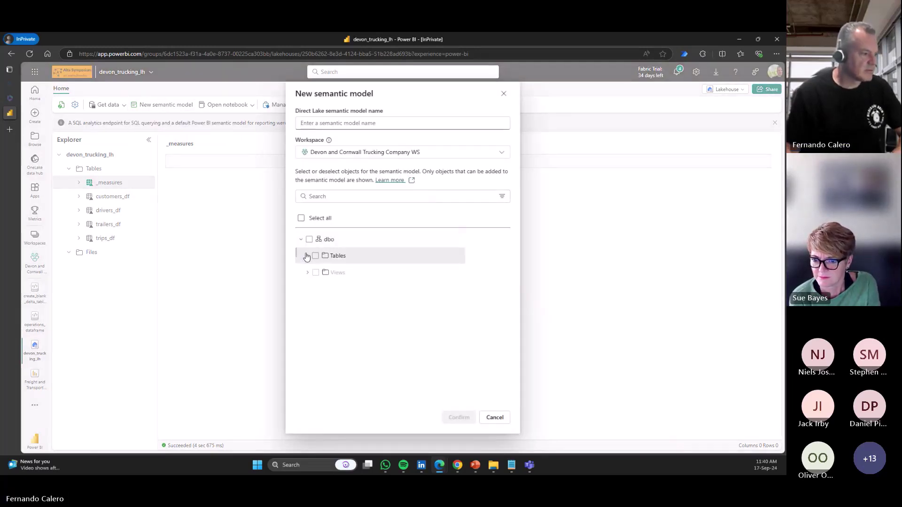
pyautogui.click(307, 256)
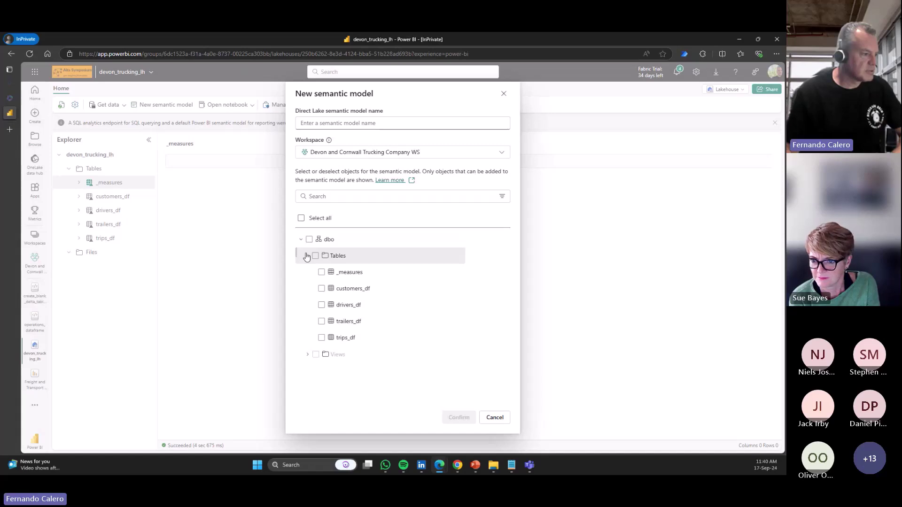
pyautogui.click(301, 220)
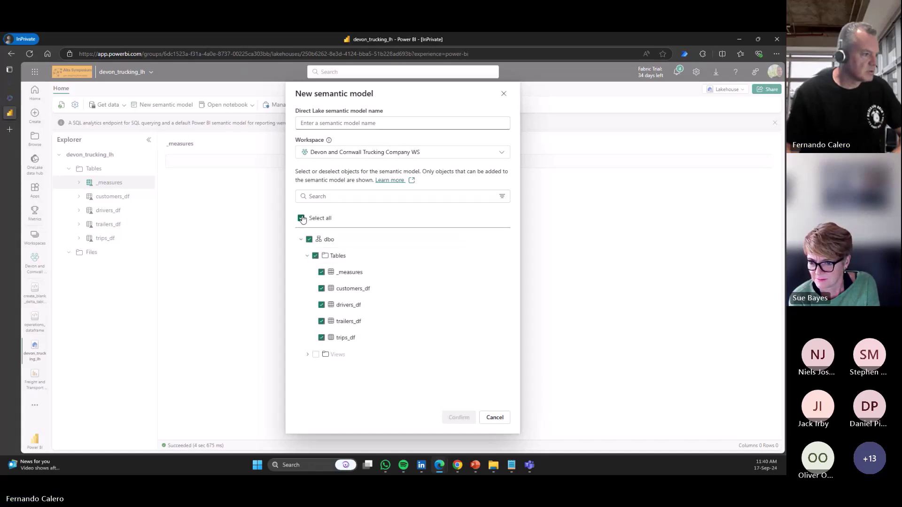
pyautogui.click(407, 121)
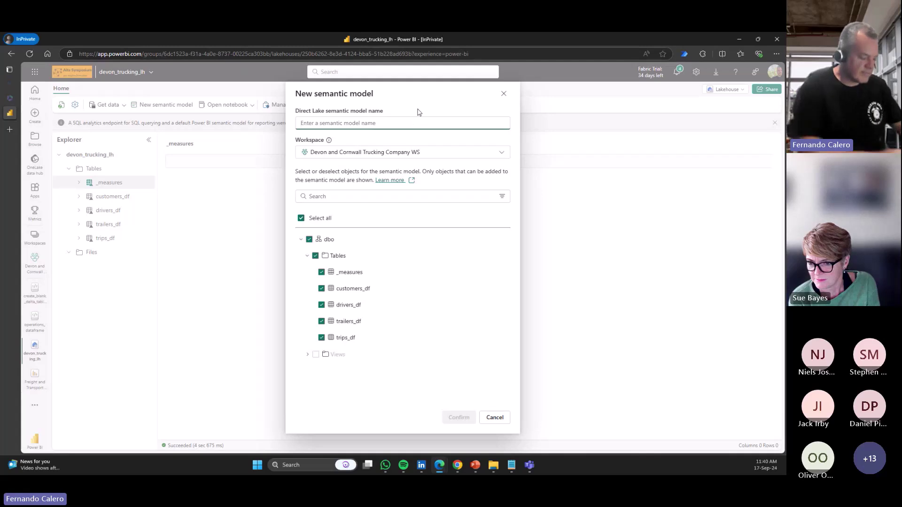
pyautogui.write('Devon Trucking Company modle')
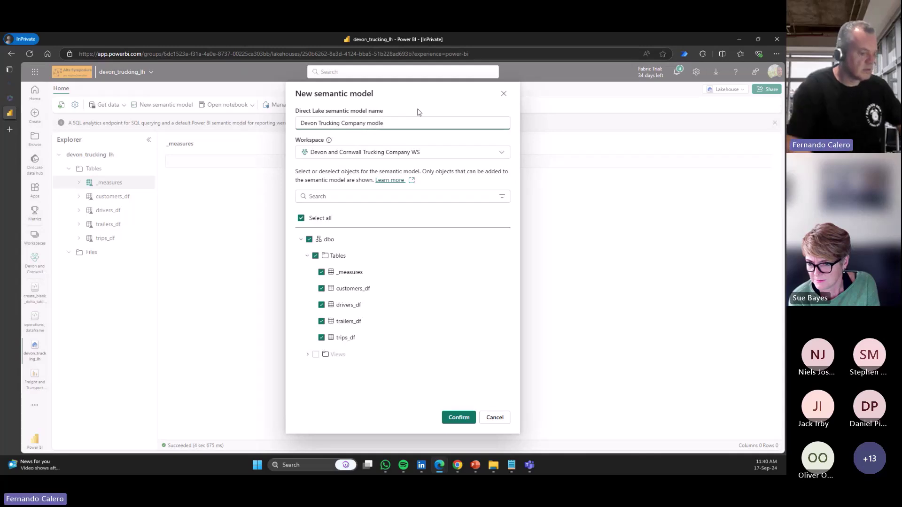
pyautogui.press('BackSpace')
pyautogui.press('BackSpace')
pyautogui.write('el')
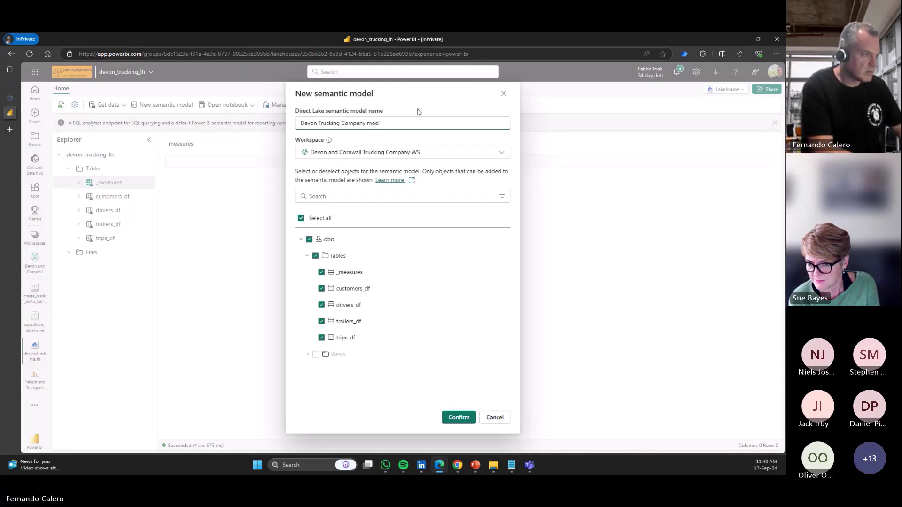
pyautogui.click(458, 417)
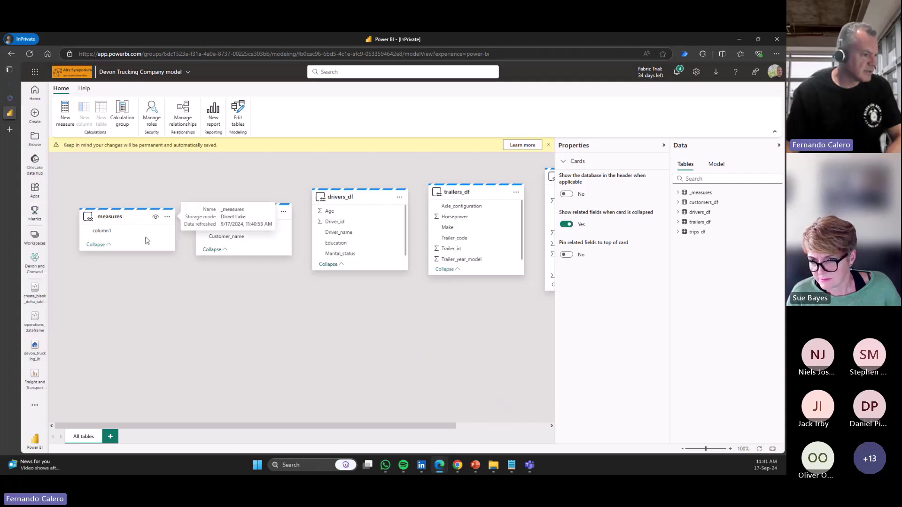
# Arrange the model diagram with customers_df, drivers_df and trailers_df in a row, _measures apart at its end, and trips_df centred below drivers_df
pyautogui.moveTo(130, 225); pyautogui.dragTo(463, 380)
pyautogui.moveTo(239, 218); pyautogui.dragTo(123, 184)
pyautogui.moveTo(342, 201); pyautogui.dragTo(228, 180)
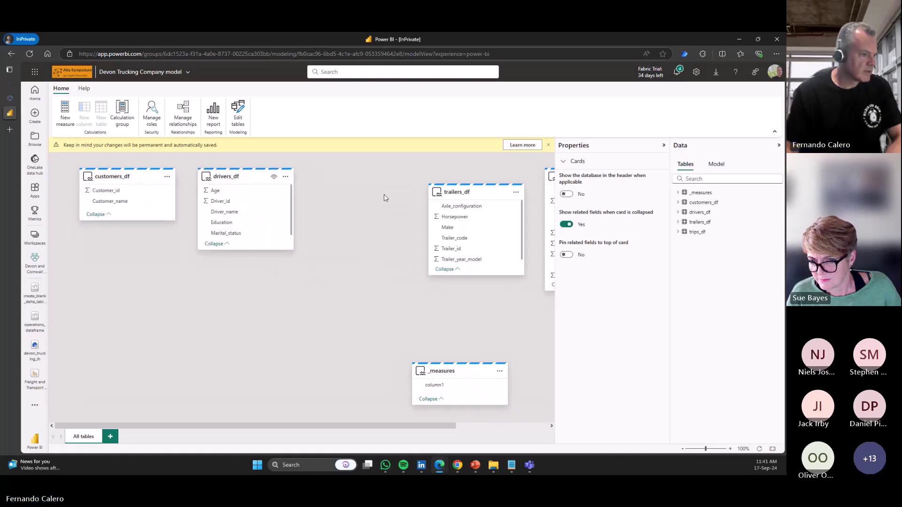
pyautogui.moveTo(453, 192); pyautogui.dragTo(335, 177)
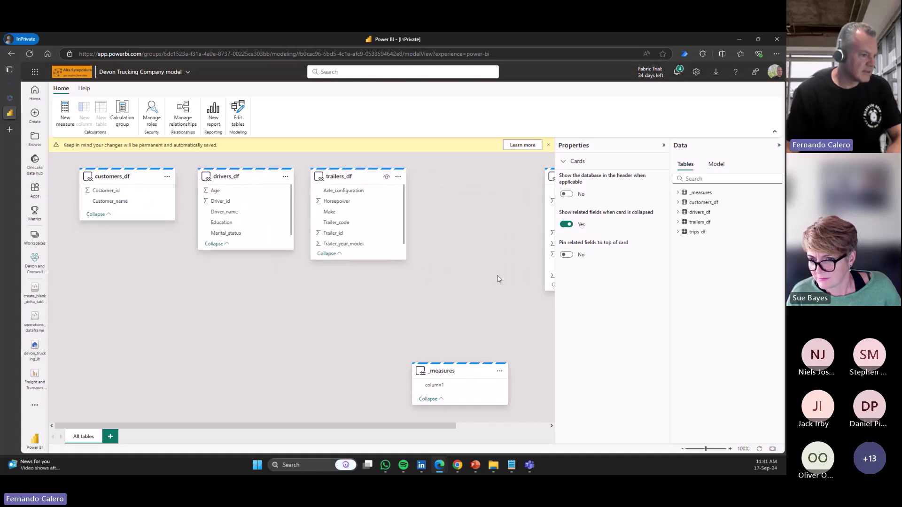
pyautogui.hscroll(2, 540, 378)
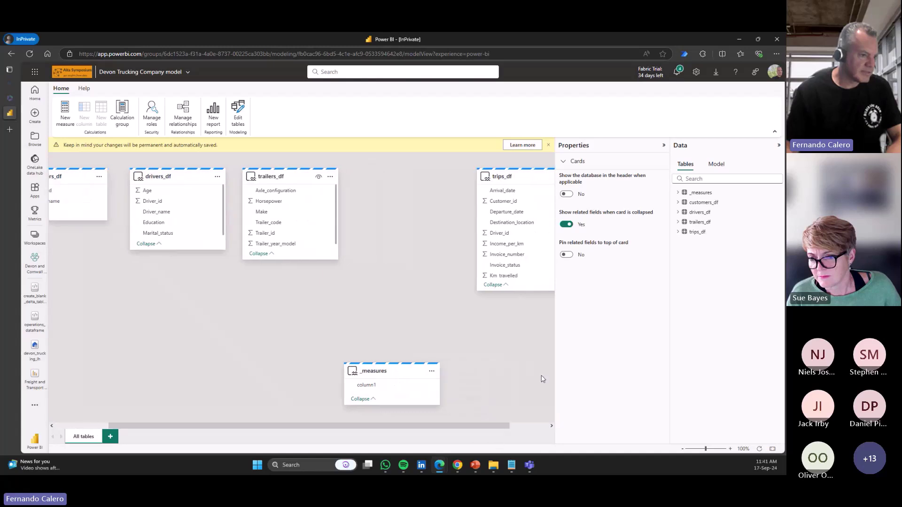
pyautogui.moveTo(519, 182); pyautogui.dragTo(173, 299)
pyautogui.moveTo(445, 370); pyautogui.dragTo(530, 170)
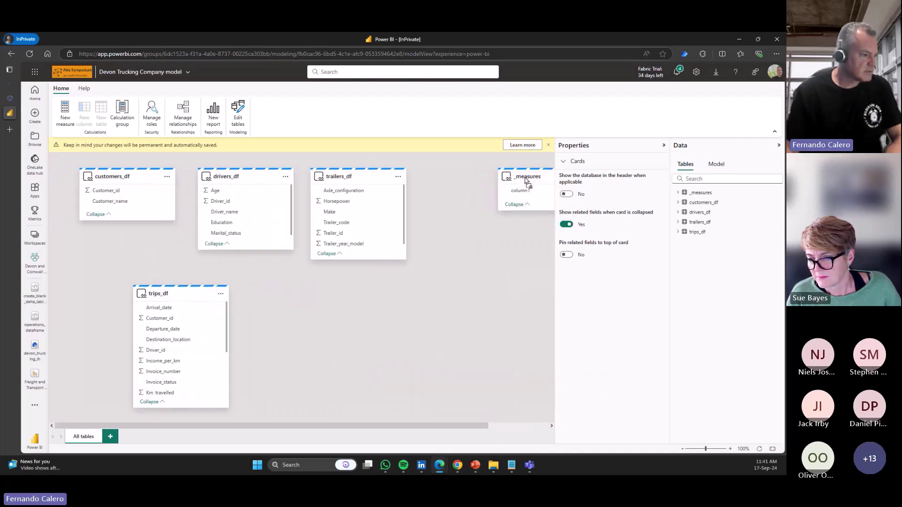
pyautogui.moveTo(180, 299); pyautogui.dragTo(261, 294)
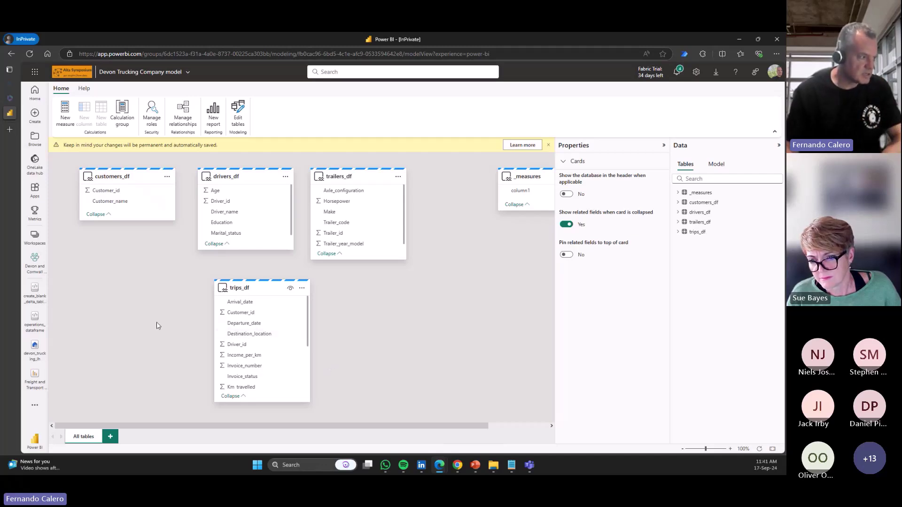
# Create an active many-to-one relationship from Customer_id in trips_df to Customer_id in customers_df with single cross-filter direction
pyautogui.click(241, 313)
pyautogui.moveTo(242, 316); pyautogui.dragTo(108, 197)
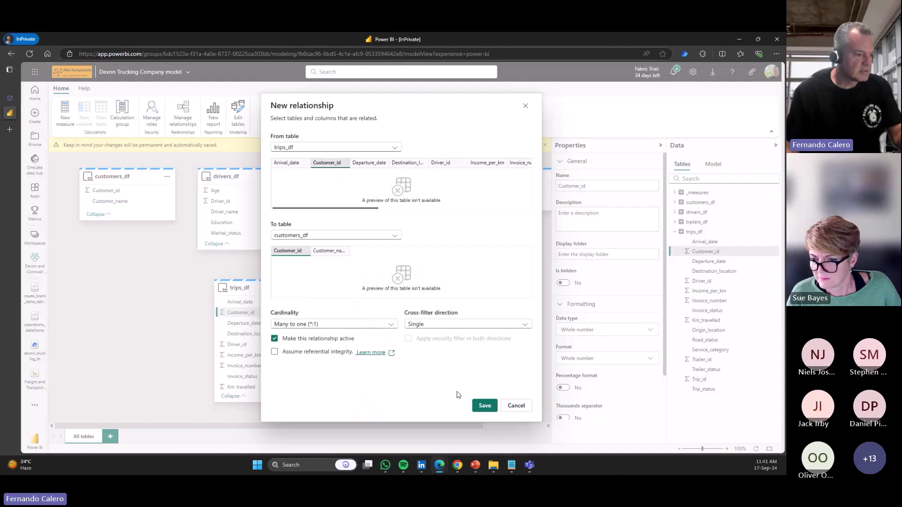
pyautogui.click(479, 407)
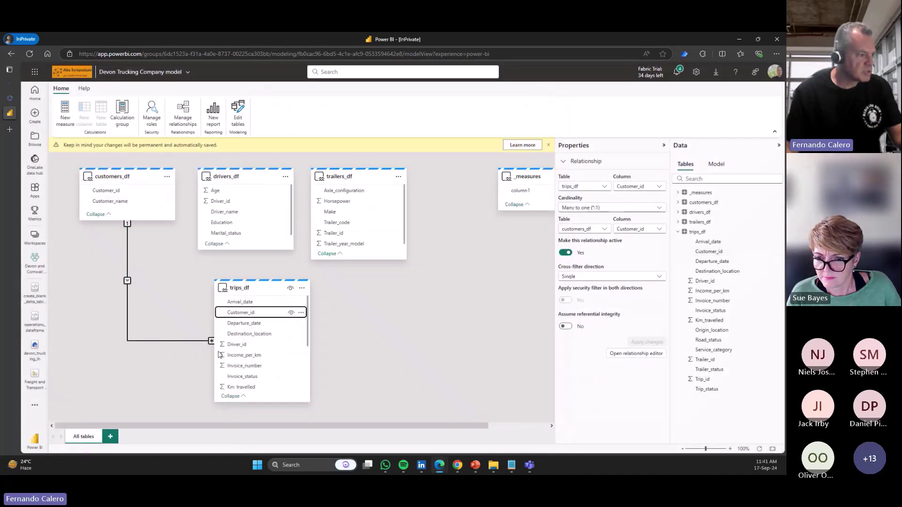
pyautogui.click(379, 310)
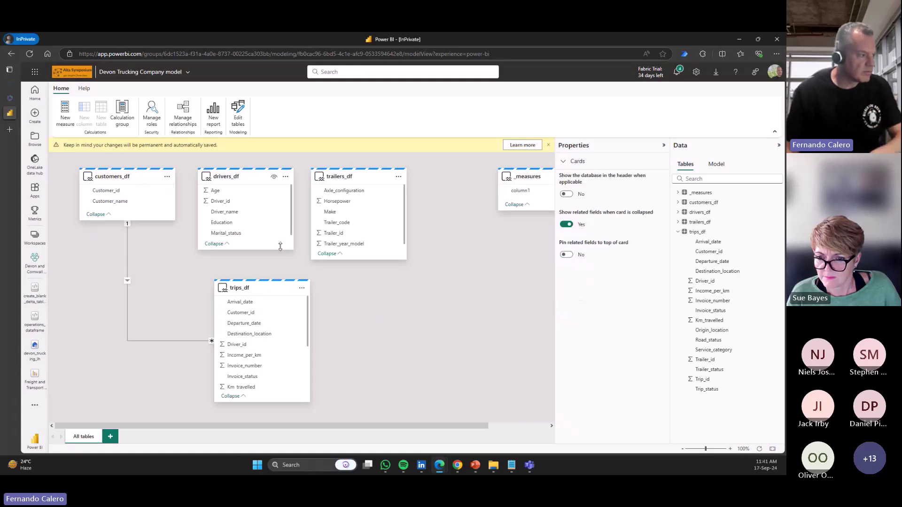
# Create an active one-to-many relationship from Driver_id in drivers_df to Driver_id in trips_df with single cross-filter direction
pyautogui.click(231, 202)
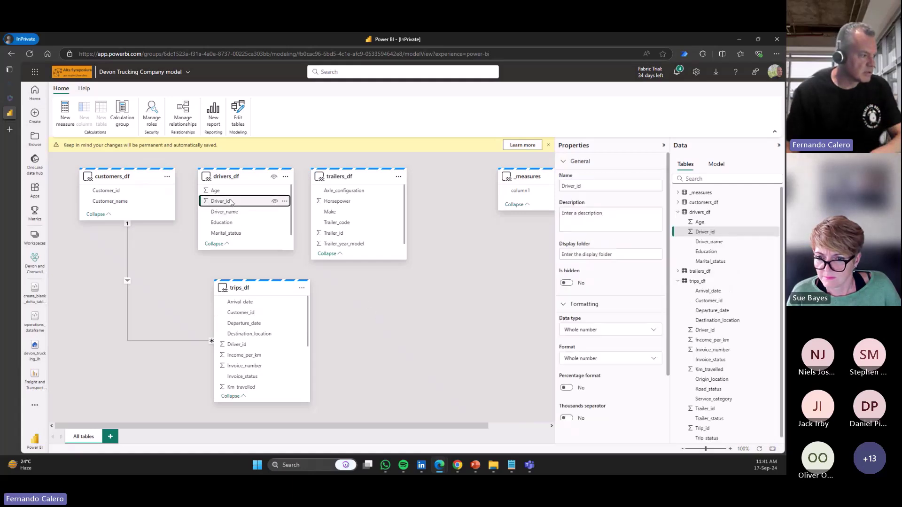
pyautogui.moveTo(230, 202); pyautogui.dragTo(251, 347)
pyautogui.click(484, 406)
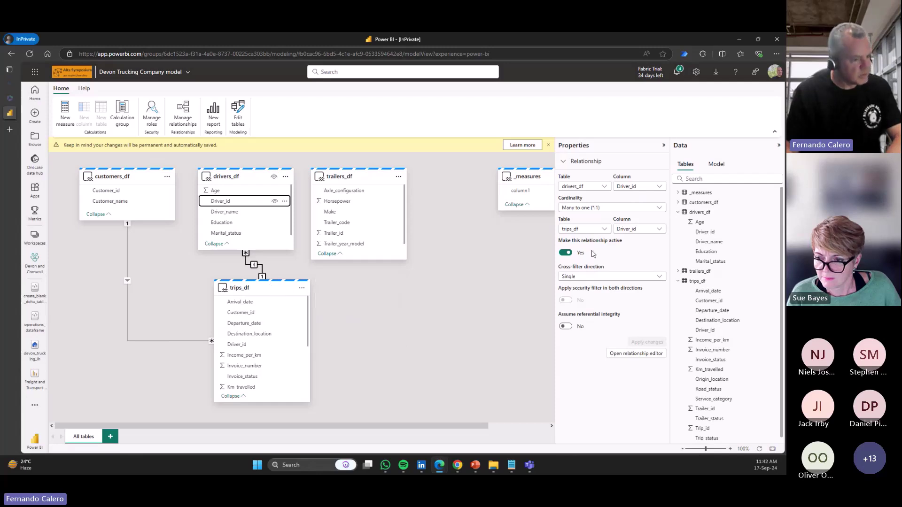
pyautogui.click(608, 208)
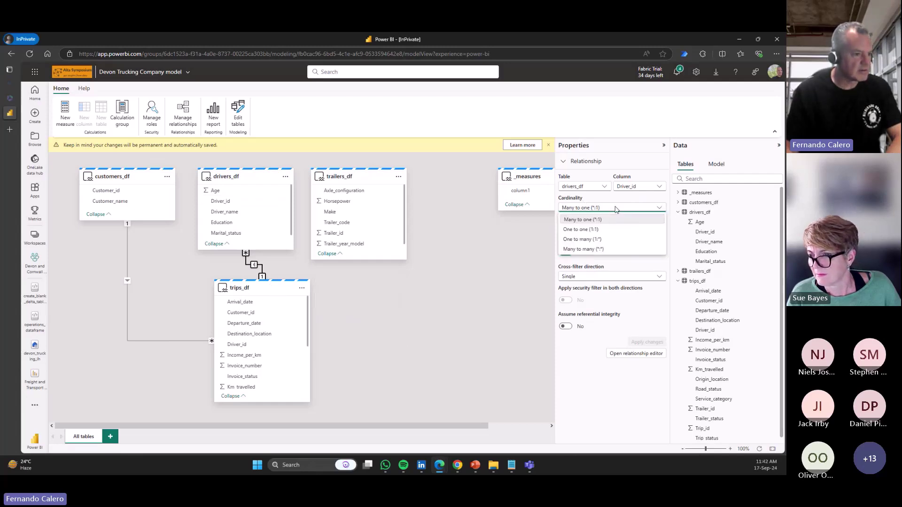
pyautogui.click(607, 239)
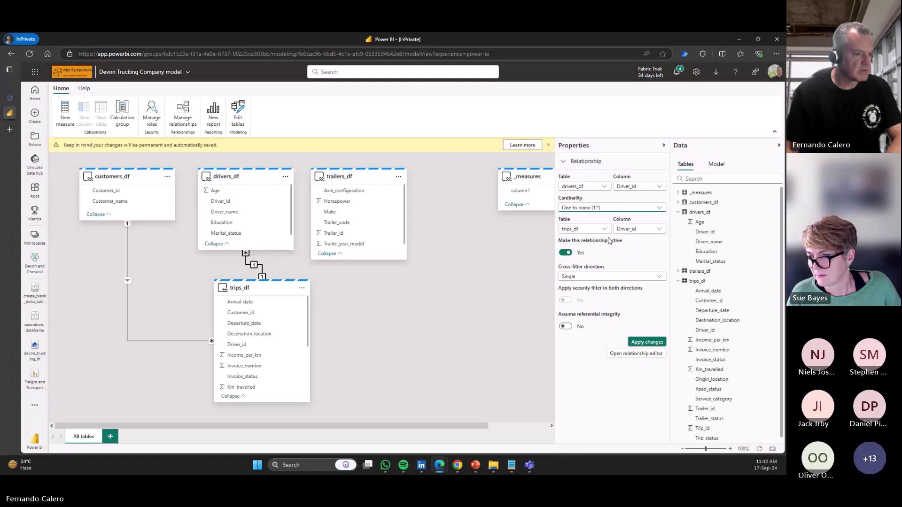
pyautogui.click(652, 343)
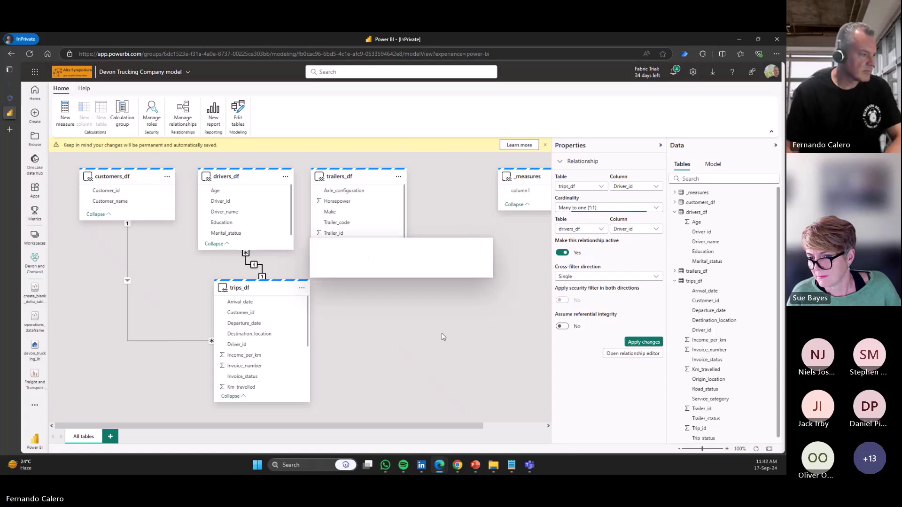
pyautogui.click(411, 330)
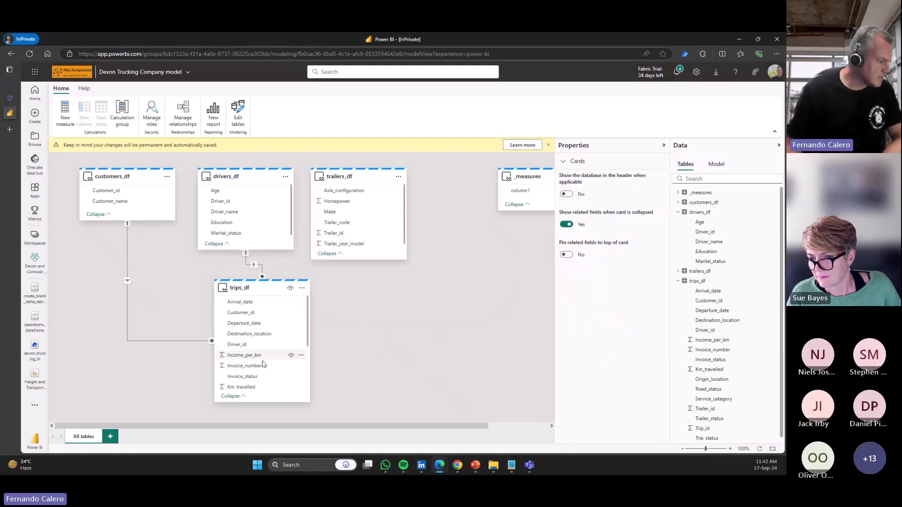
# Create a relationship from Trailer_id in trips_df to Trailer_id in trailers_df
pyautogui.scroll(-3, 282, 357)
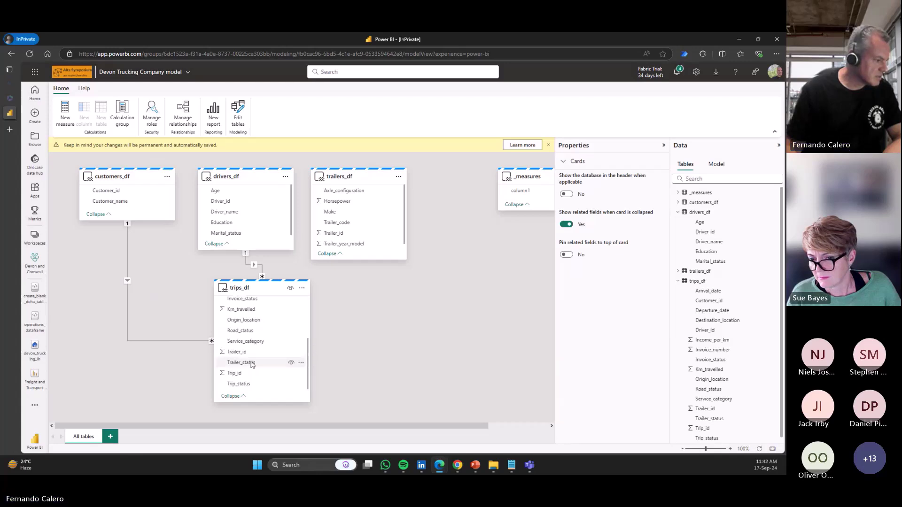
pyautogui.moveTo(237, 353); pyautogui.dragTo(333, 233)
pyautogui.click(485, 406)
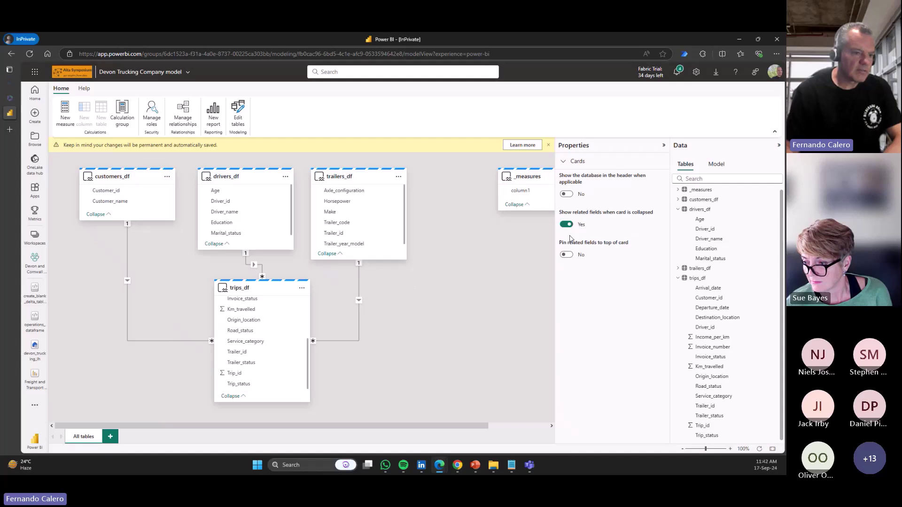
# Add the measure Number of rows = COUNTROWS( trips_df ) to the _measures table and turn on its thousands separator
pyautogui.click(679, 211)
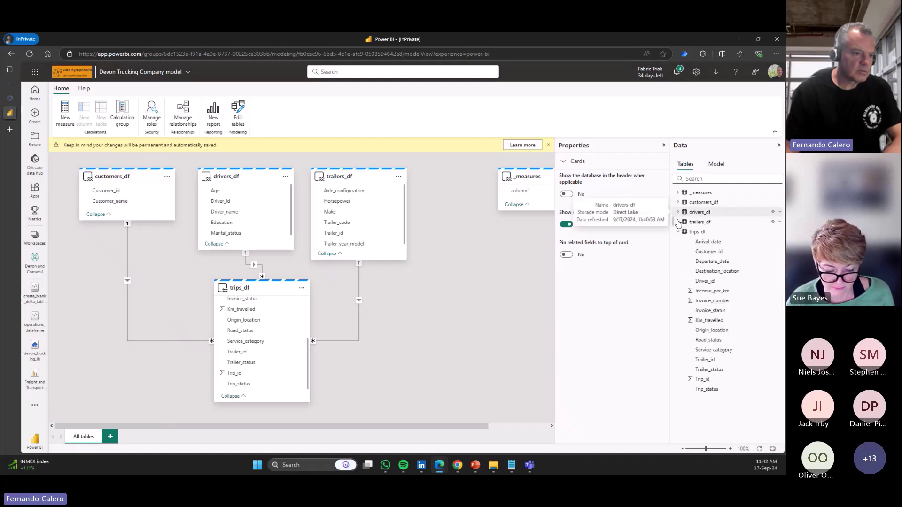
pyautogui.click(679, 230)
pyautogui.click(683, 193)
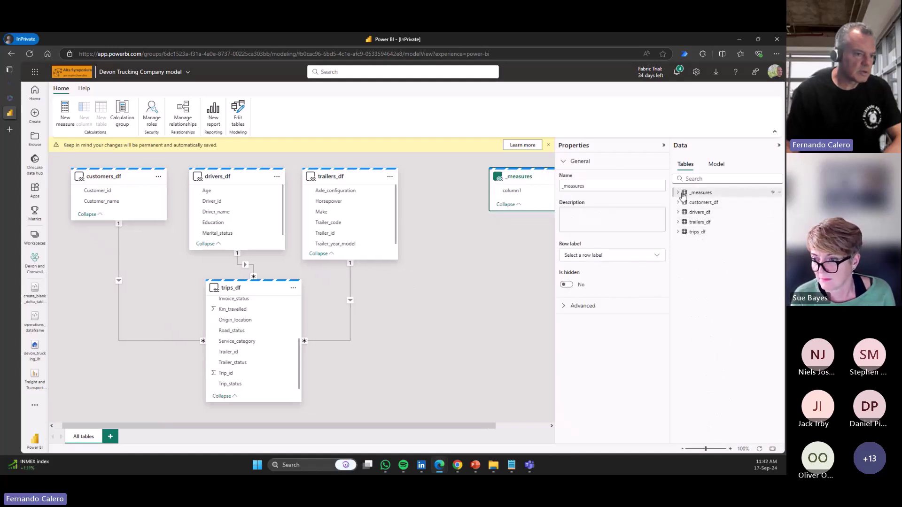
pyautogui.click(780, 192)
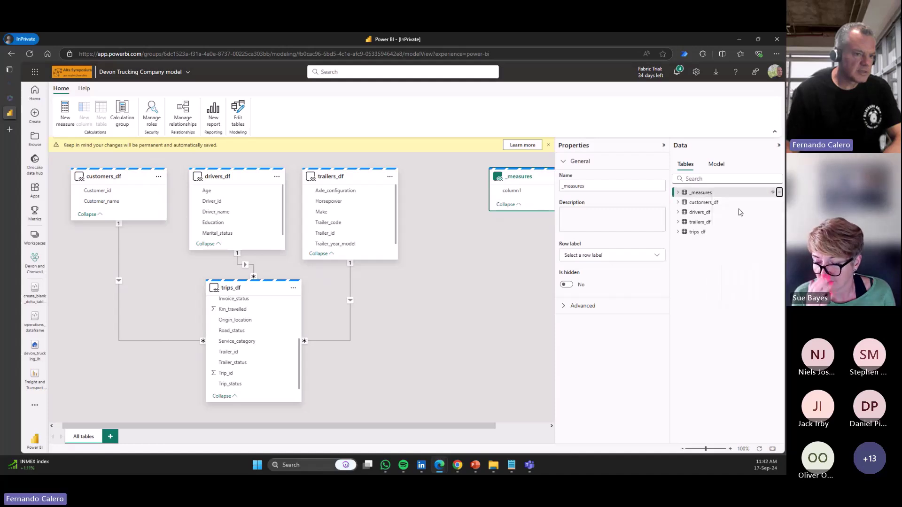
pyautogui.click(731, 207)
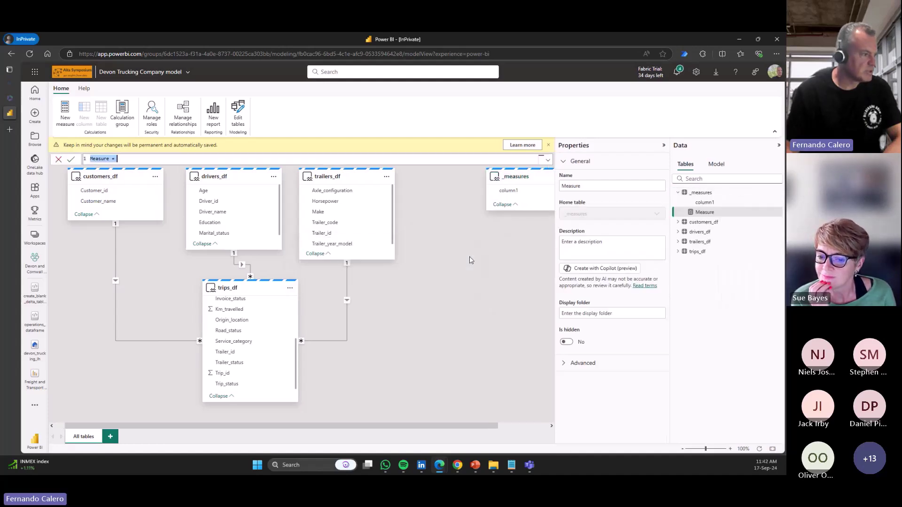
pyautogui.write('Number o')
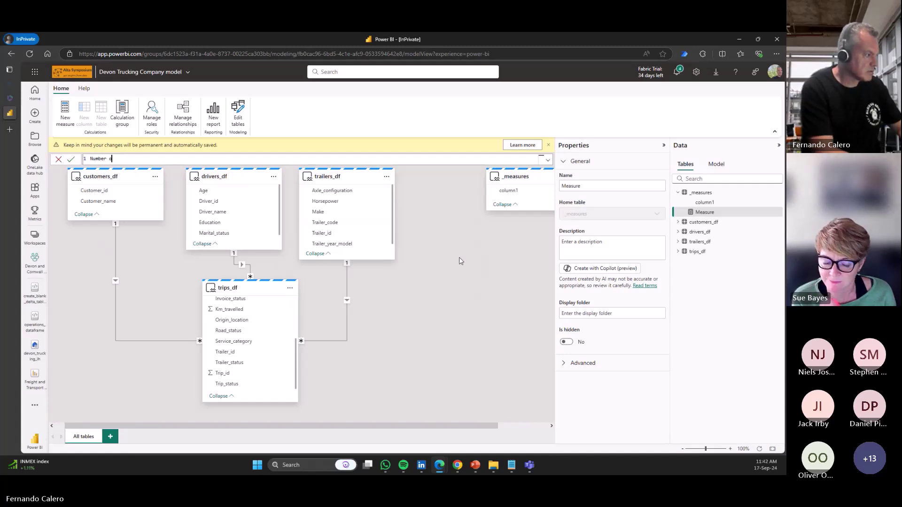
pyautogui.write('f rows =')
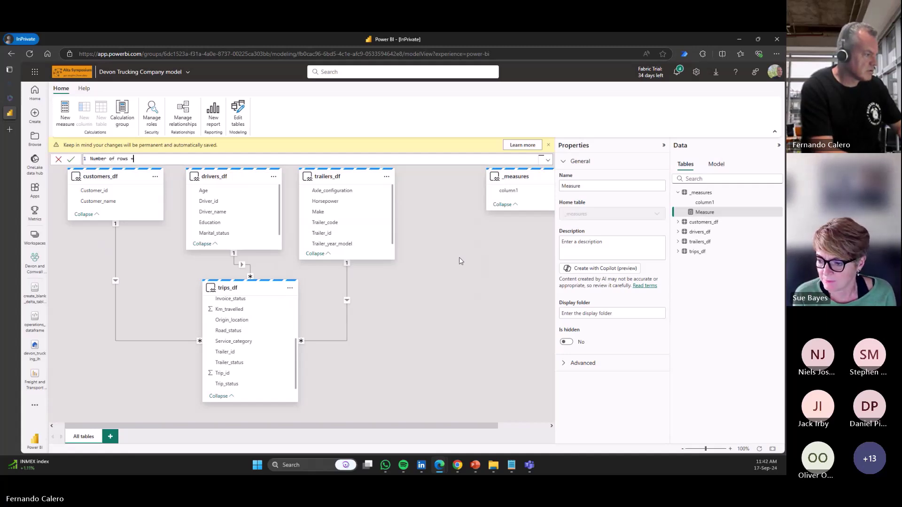
pyautogui.write(' COUNTROWS(')
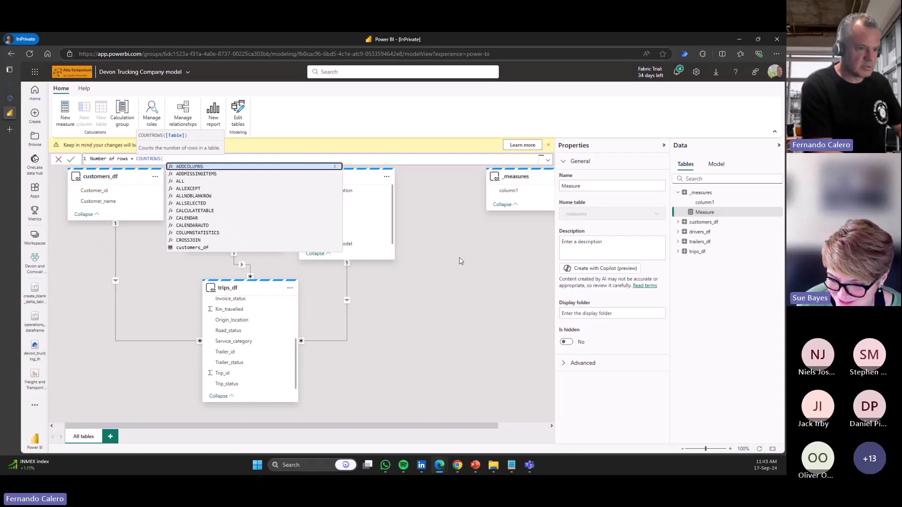
pyautogui.write('tri')
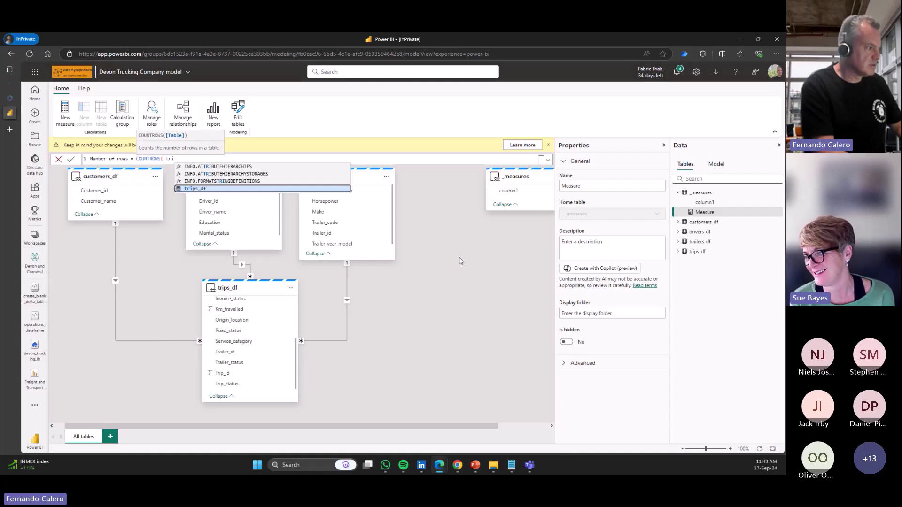
pyautogui.write('ps_df )')
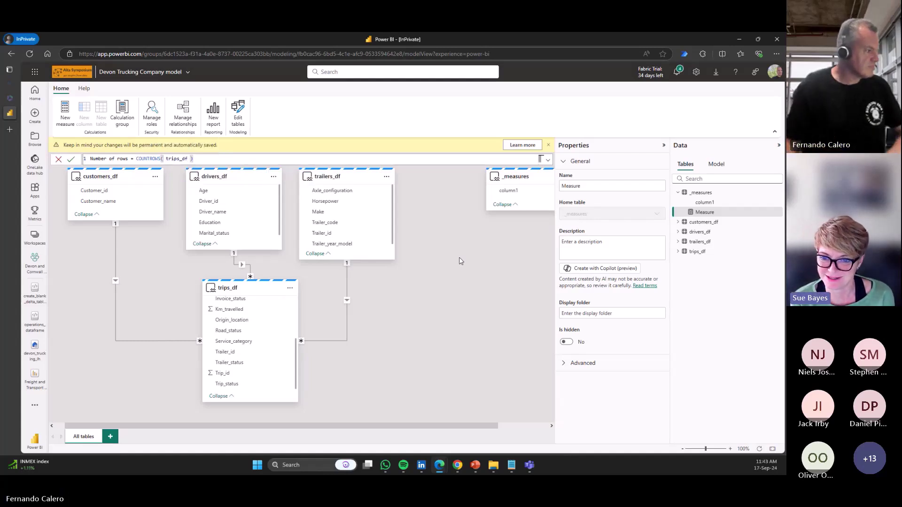
pyautogui.click(71, 160)
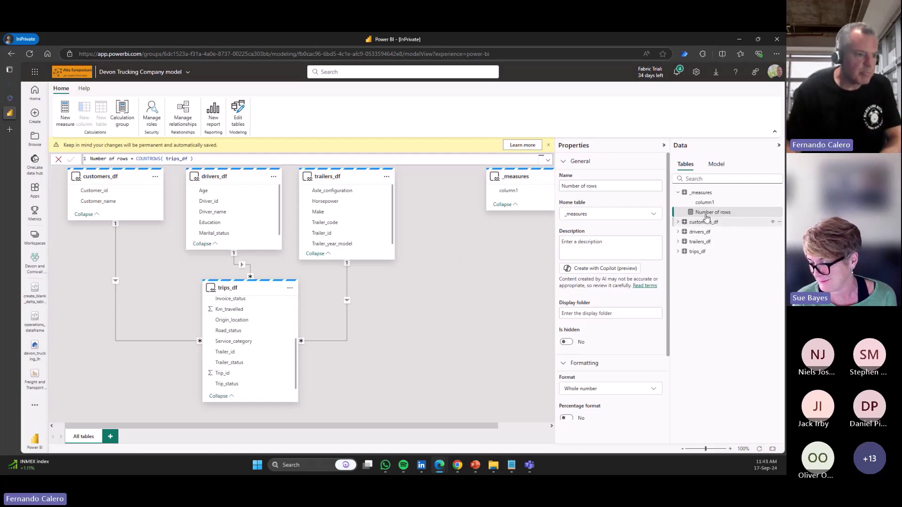
pyautogui.click(564, 163)
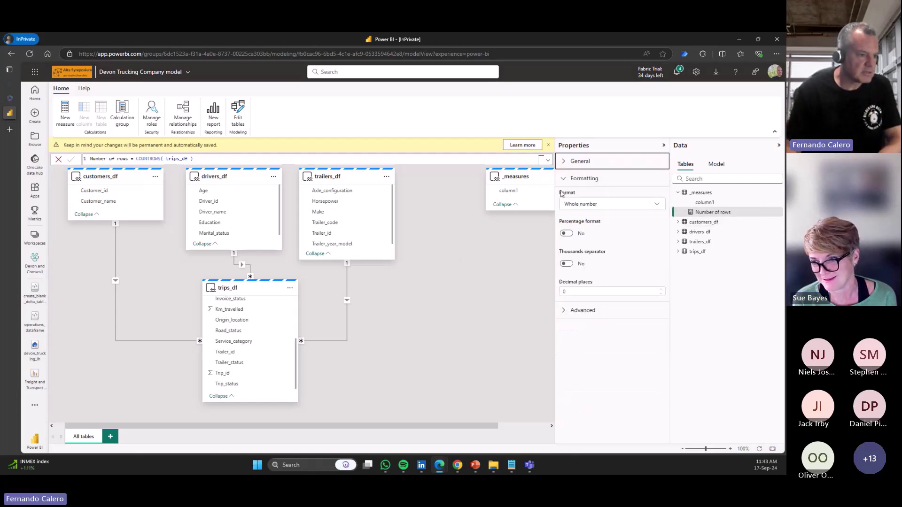
pyautogui.click(567, 264)
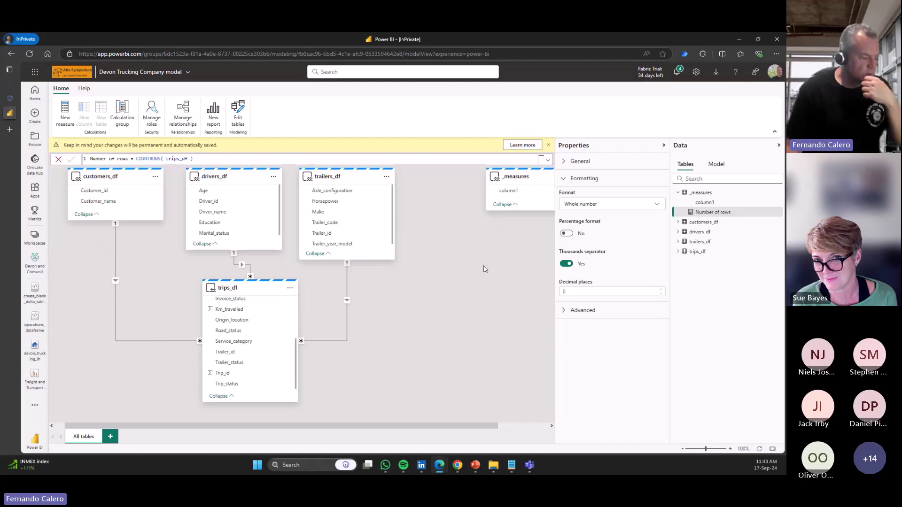
# Launch Power BI Desktop
pyautogui.click(299, 464)
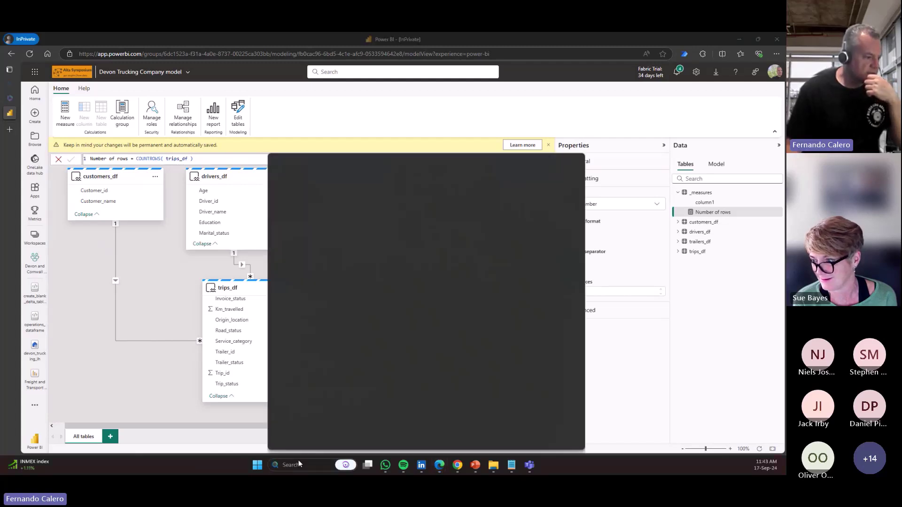
pyautogui.click(315, 431)
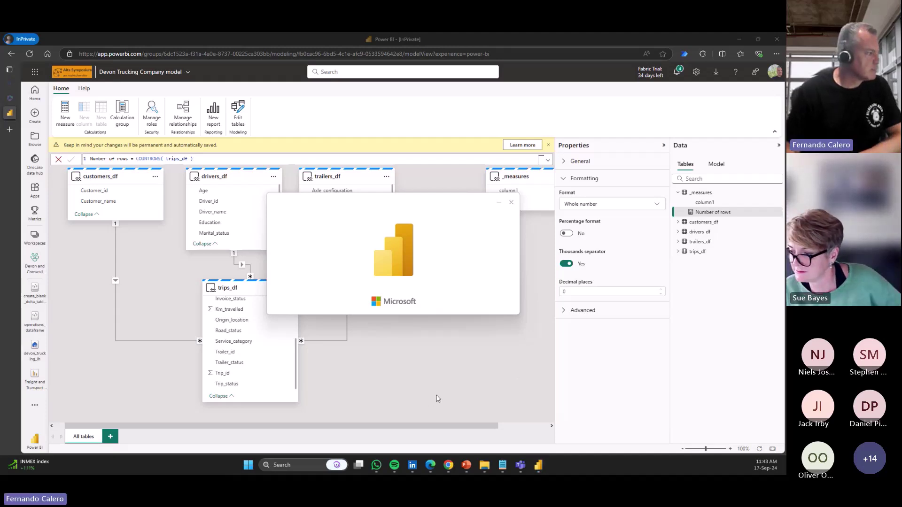
# Examine the devon_trucking_lh lakehouse in its Lakehouse and SQL analytics endpoint views, then return to the Devon and Cornwall trucking workspace
pyautogui.click(35, 263)
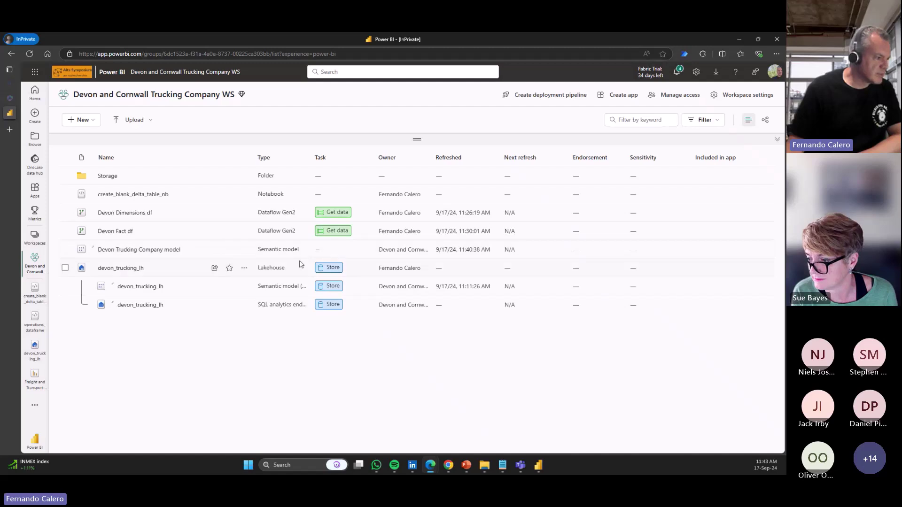
pyautogui.click(121, 270)
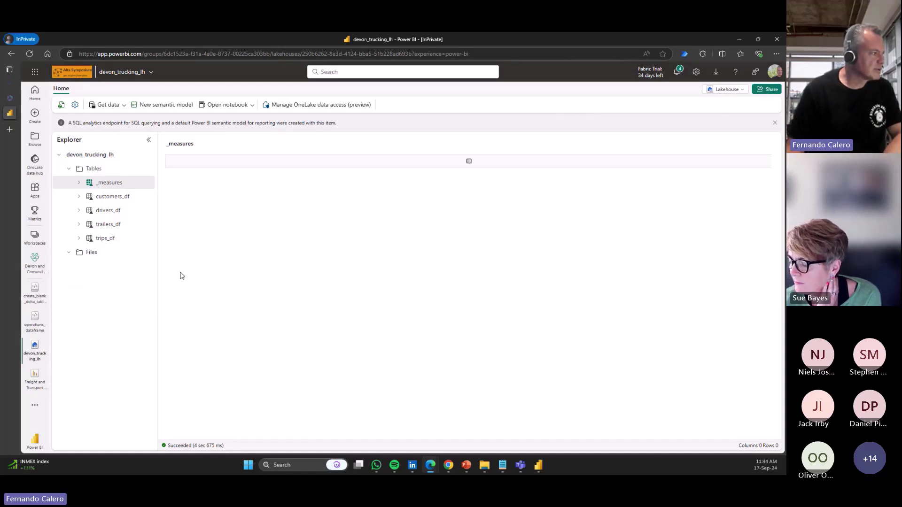
pyautogui.click(717, 90)
pyautogui.click(687, 125)
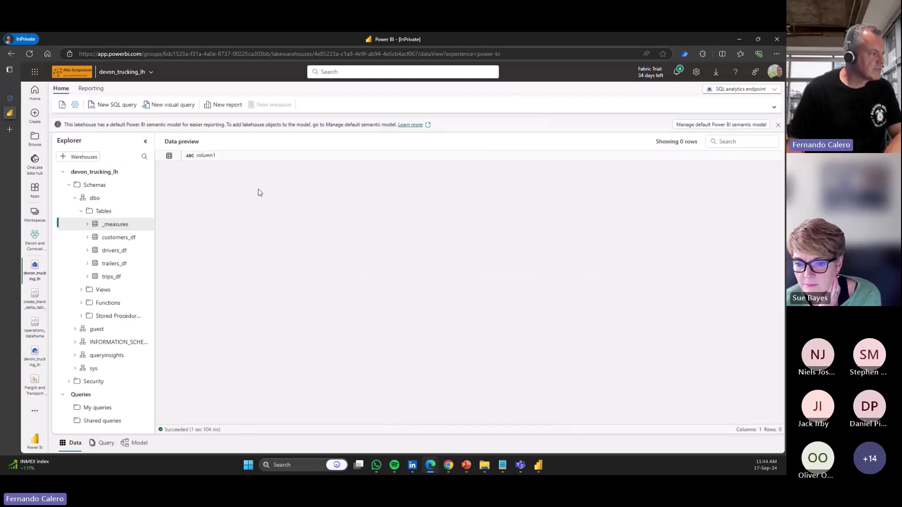
pyautogui.click(33, 244)
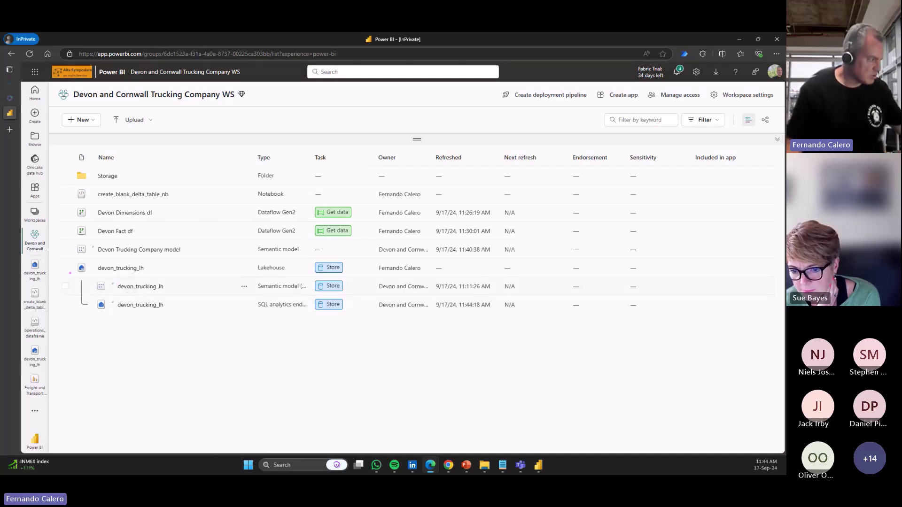
pyautogui.moveTo(67, 279); pyautogui.dragTo(235, 295)
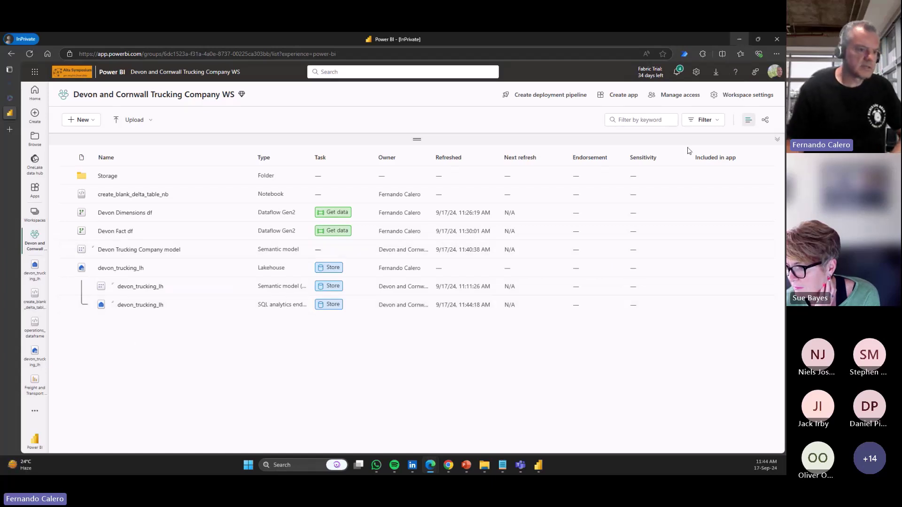
# Switch to Power BI Desktop, start a blank report and show its empty Data pane
pyautogui.hotkey('alt', 'Tab')
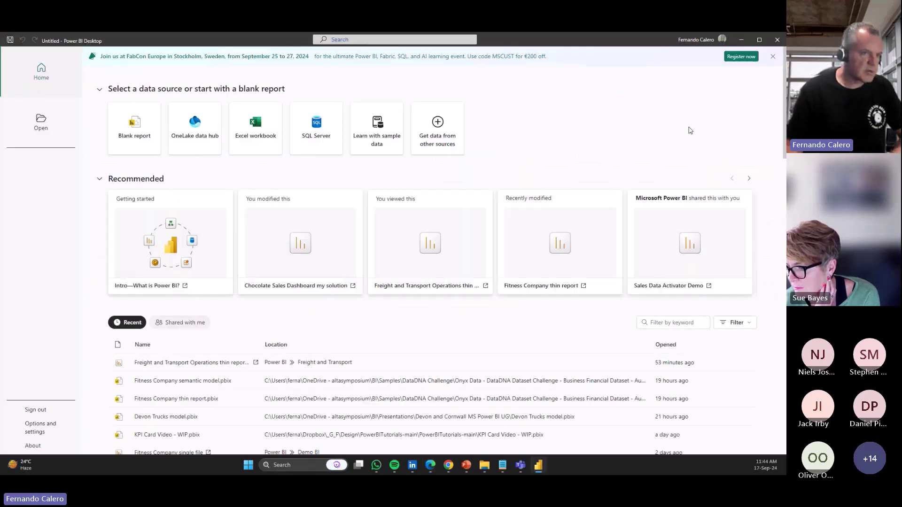
pyautogui.click(759, 40)
pyautogui.moveTo(758, 40)
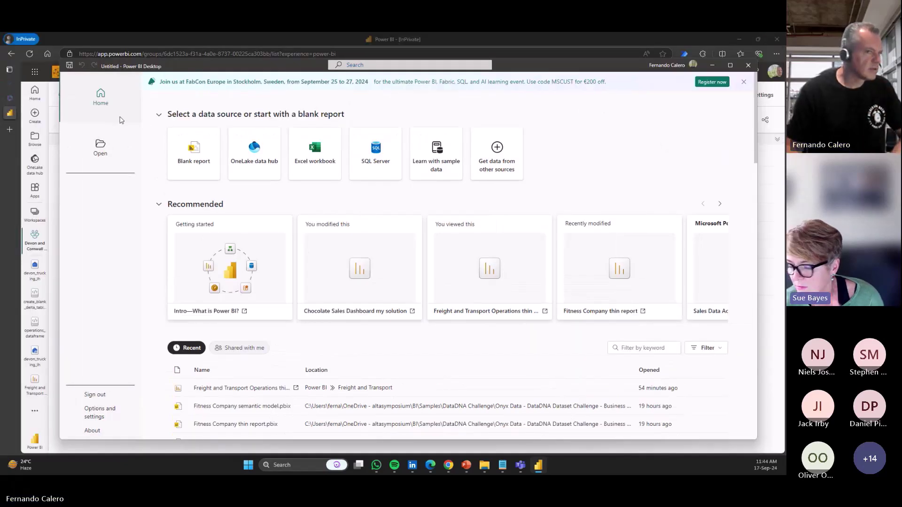
pyautogui.click(731, 66)
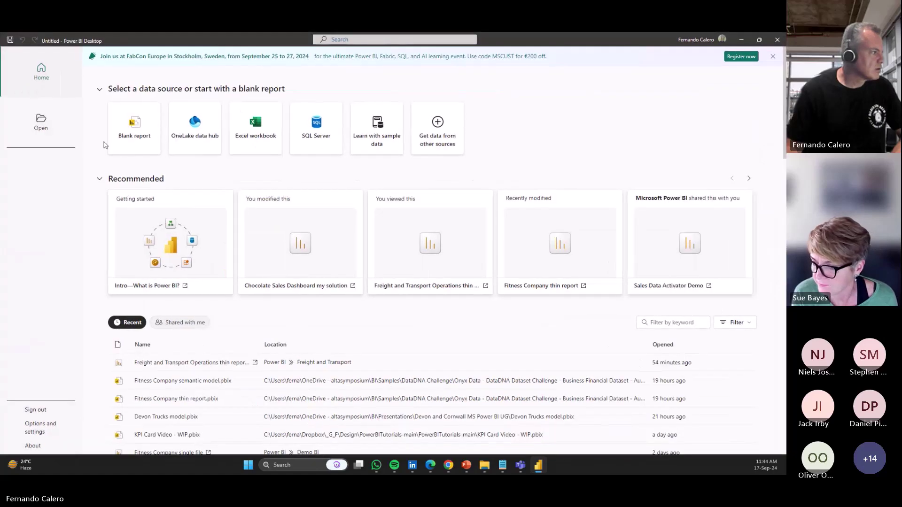
pyautogui.click(41, 123)
pyautogui.click(49, 83)
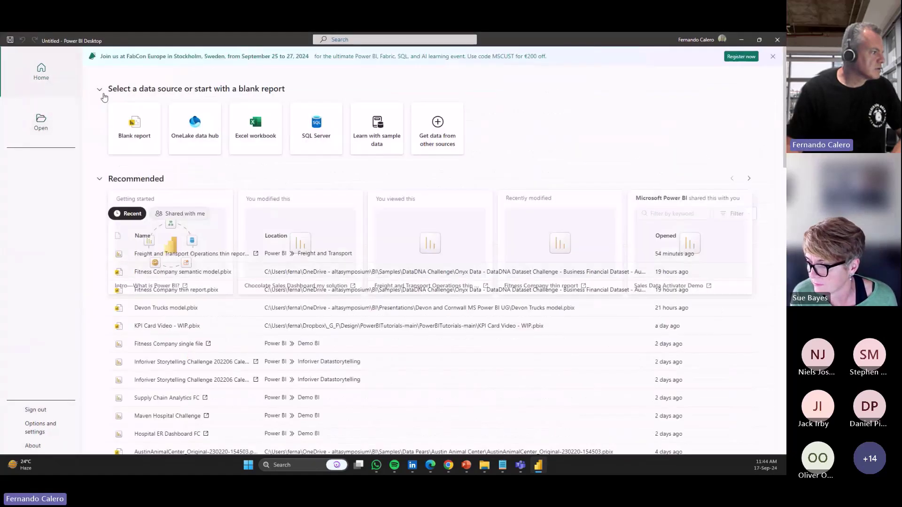
pyautogui.click(131, 123)
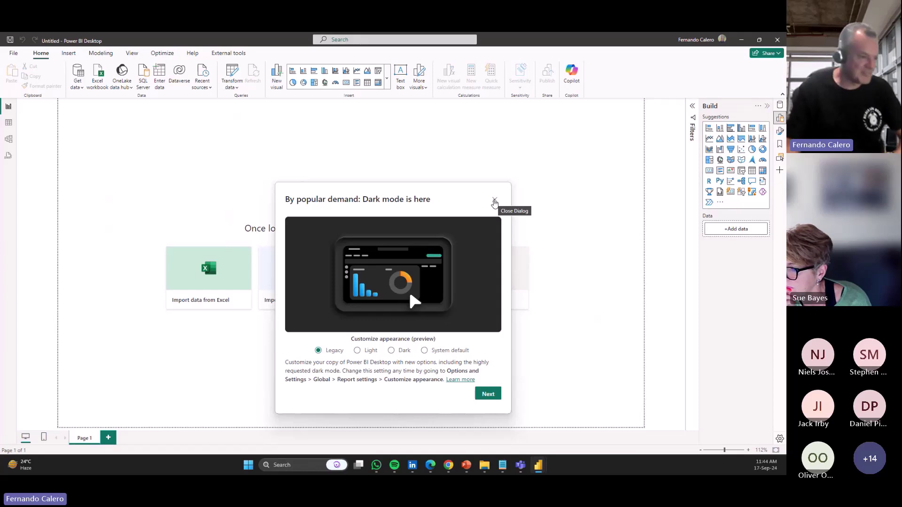
pyautogui.click(495, 202)
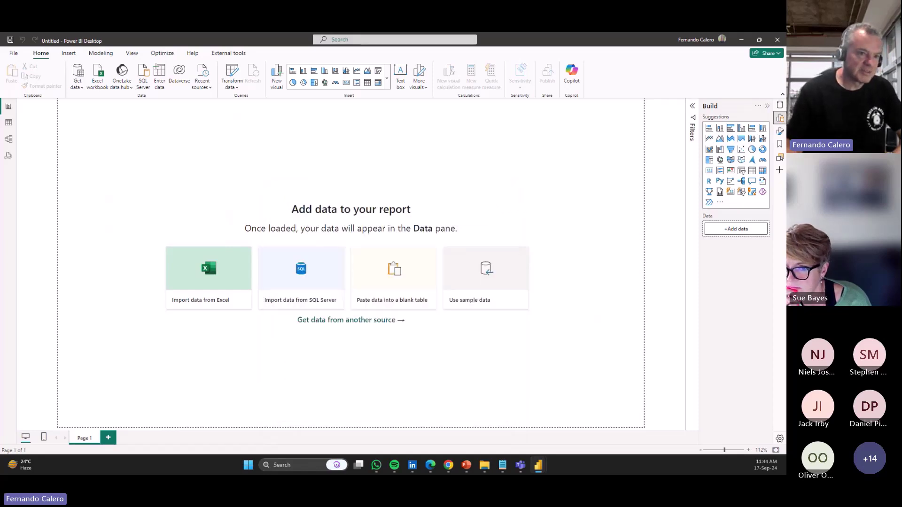
pyautogui.click(780, 131)
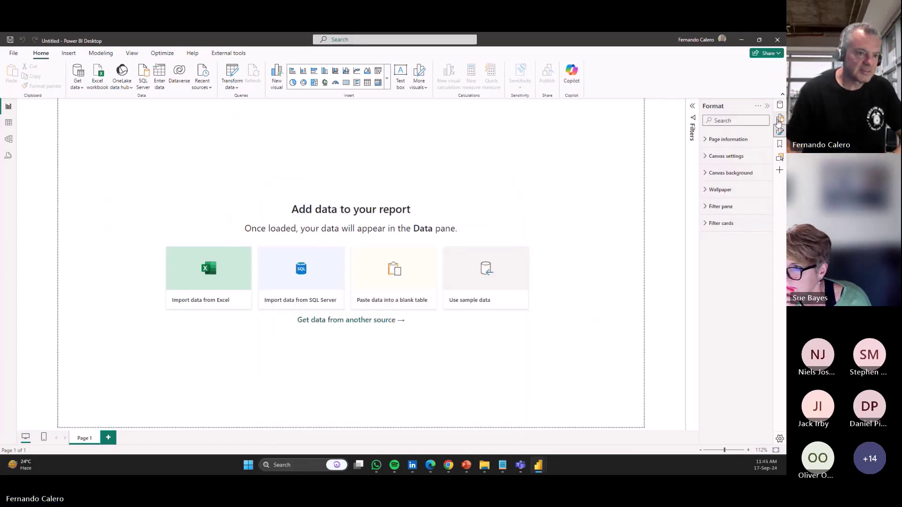
pyautogui.click(780, 107)
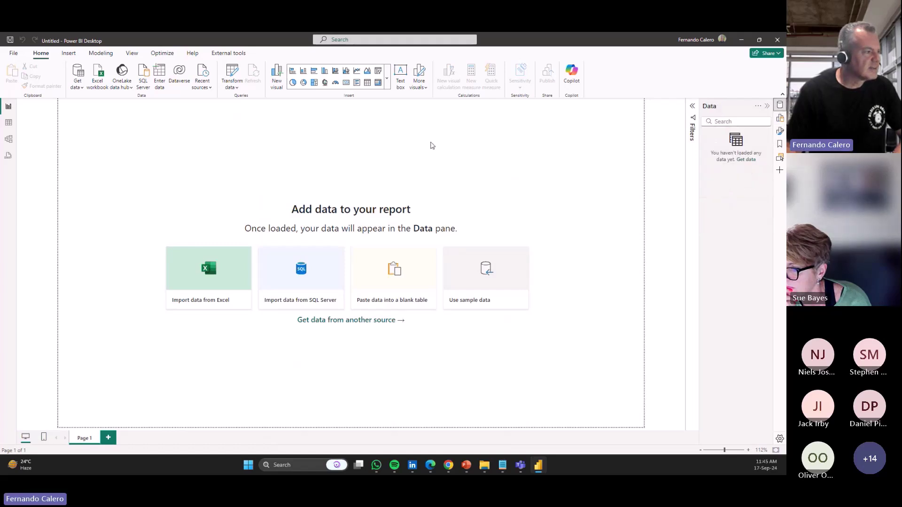
# Launch Tabular Editor as an external tool of the blank report, then switch back to the Devon and Cornwall trucking workspace in the browser
pyautogui.click(228, 53)
pyautogui.click(102, 79)
pyautogui.click(41, 53)
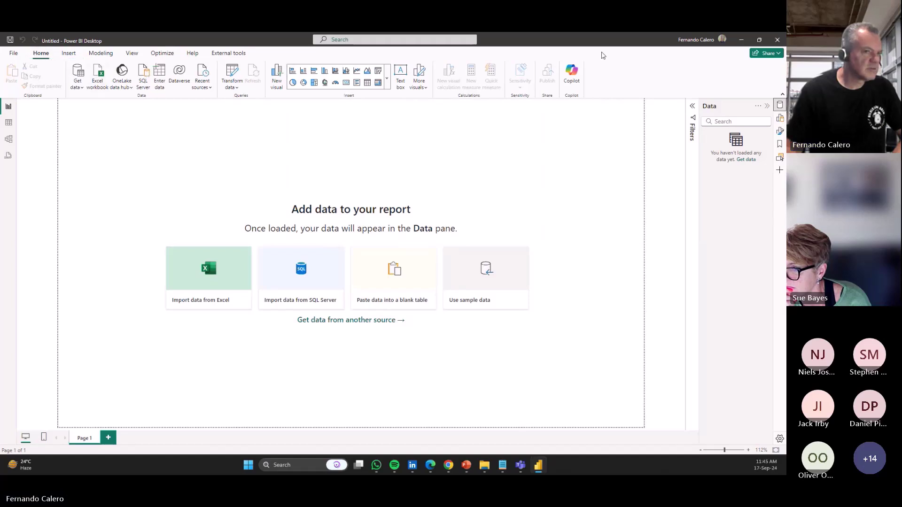
pyautogui.hotkey('alt', 'Tab')
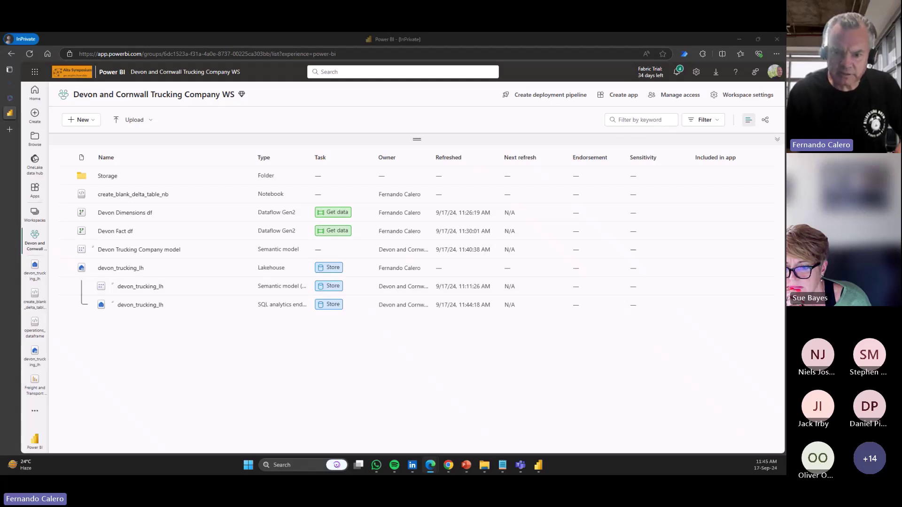
pyautogui.moveTo(785, 164); pyautogui.dragTo(450, 110)
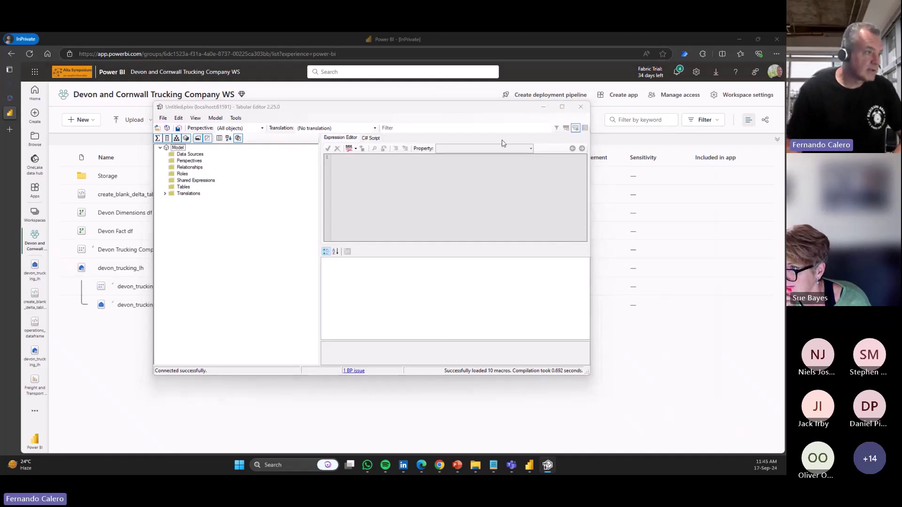
pyautogui.click(100, 376)
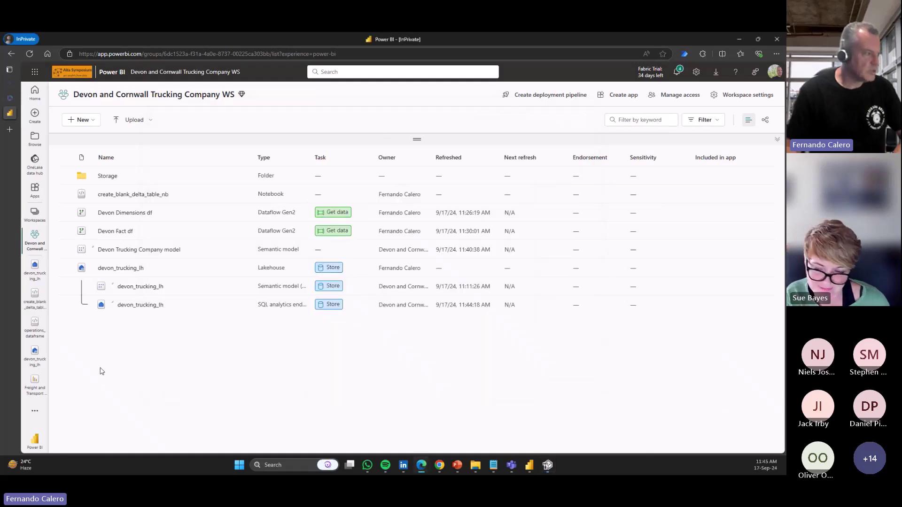
# Copy the workspace's connection link from the license info in its settings, then close the settings
pyautogui.click(738, 98)
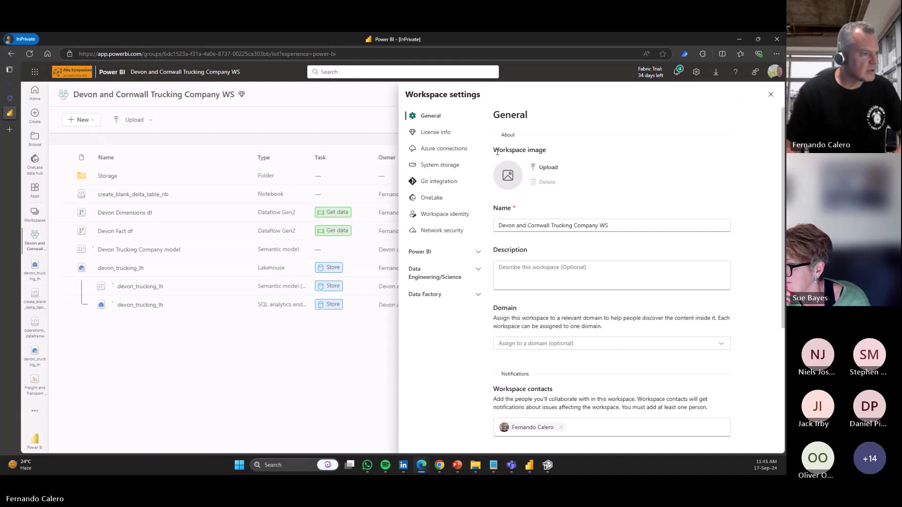
pyautogui.click(448, 134)
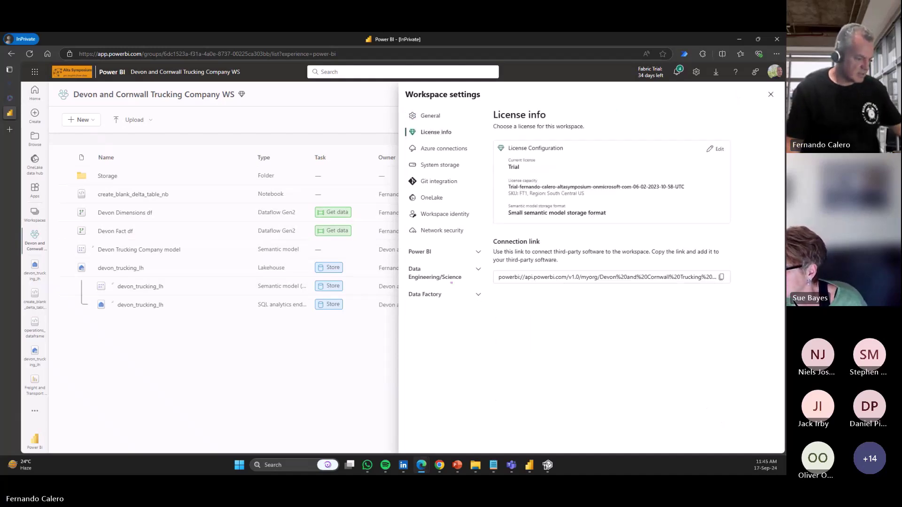
pyautogui.moveTo(485, 229)
pyautogui.mouseDown()
pyautogui.moveTo(507, 270)
pyautogui.moveTo(691, 314)
pyautogui.moveTo(742, 303)
pyautogui.mouseUp()
pyautogui.click(722, 277)
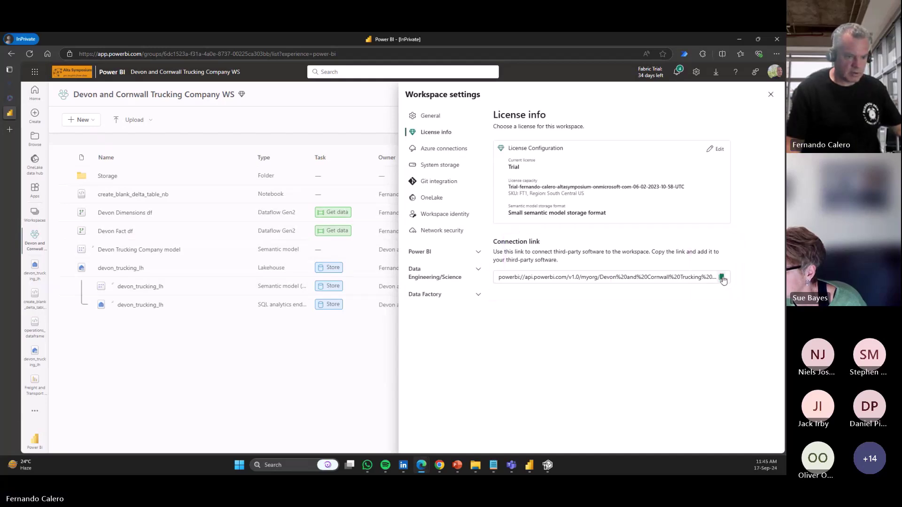
pyautogui.click(771, 94)
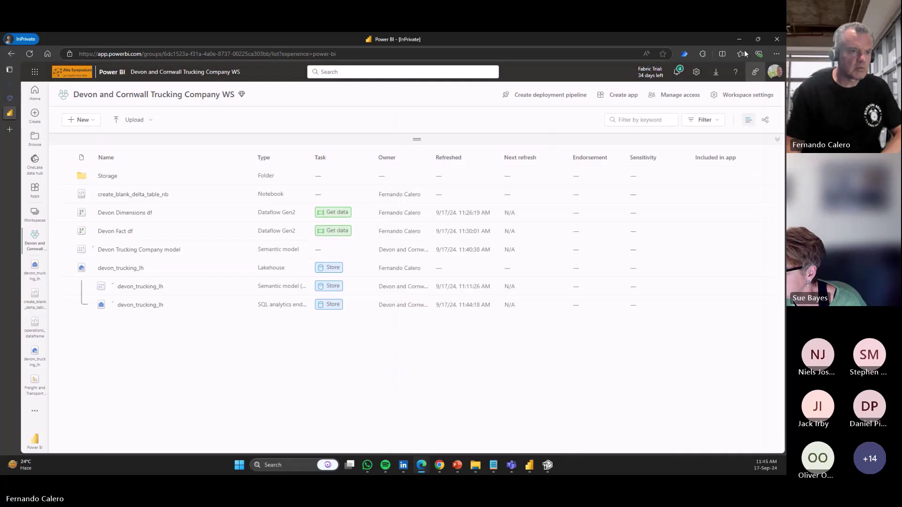
# Switch to Tabular Editor, connect to the copied workspace link with the organisation account, and open the Devon Trucking Company model
pyautogui.hotkey('alt', 'Tab')
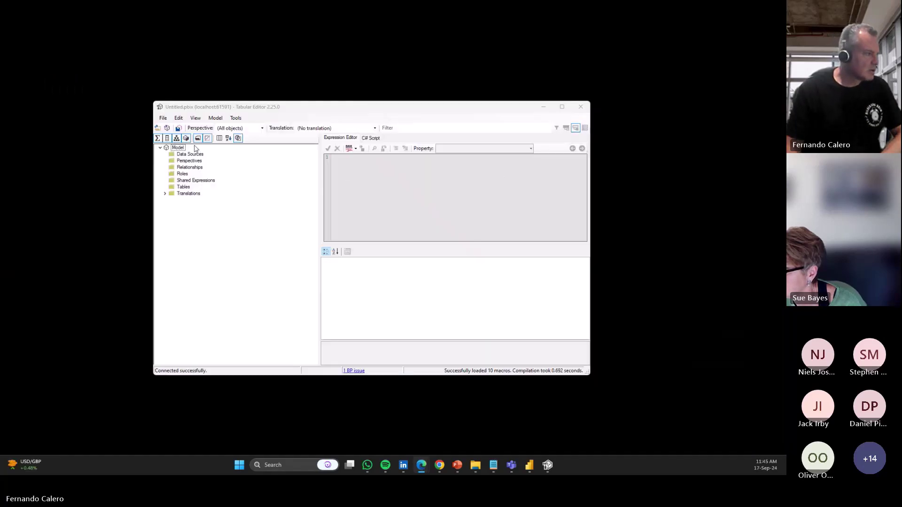
pyautogui.click(178, 128)
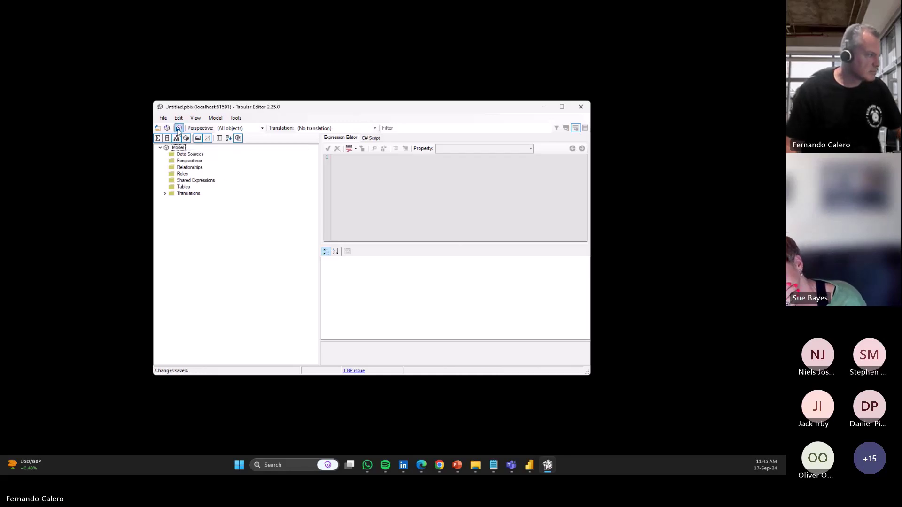
pyautogui.click(168, 128)
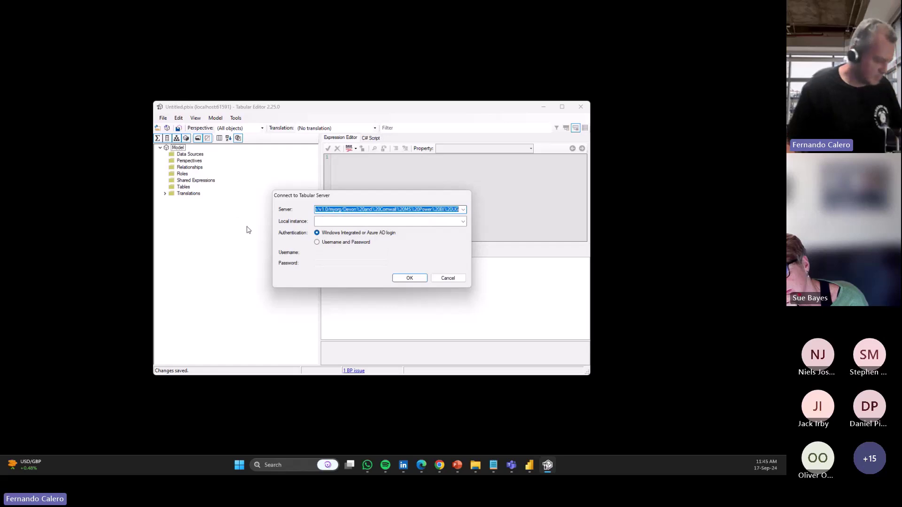
pyautogui.press('BackSpace')
pyautogui.hotkey('ctrl', 'v')
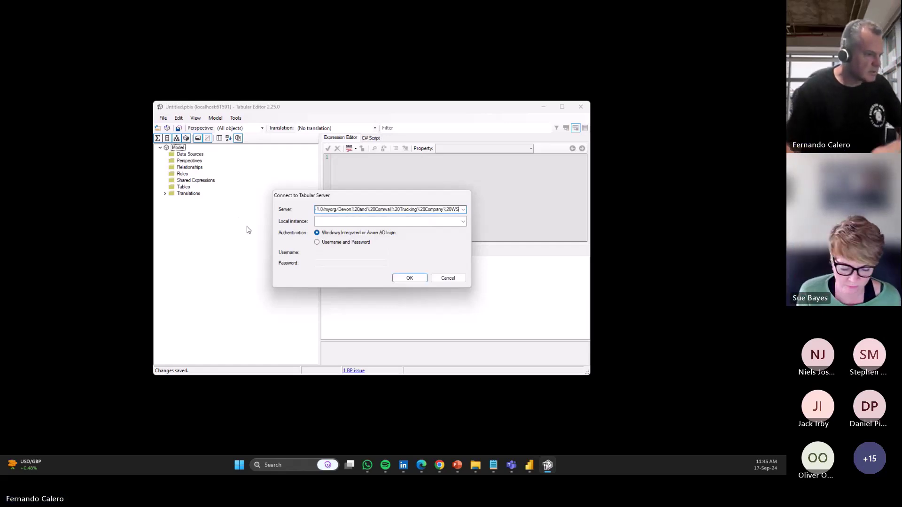
pyautogui.click(417, 278)
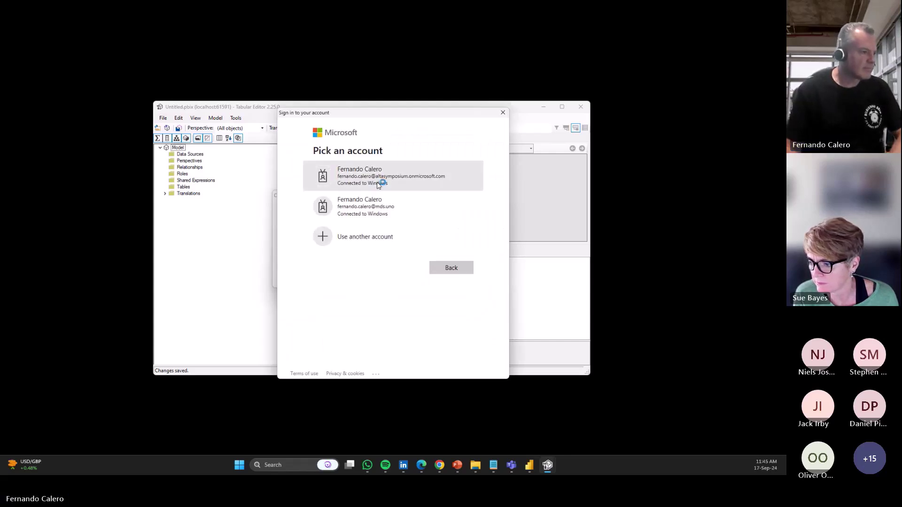
pyautogui.click(379, 184)
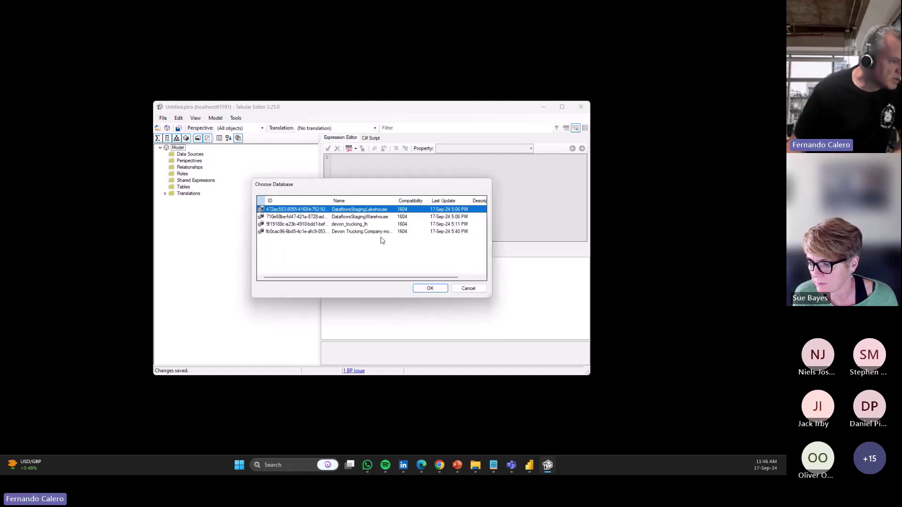
pyautogui.click(357, 232)
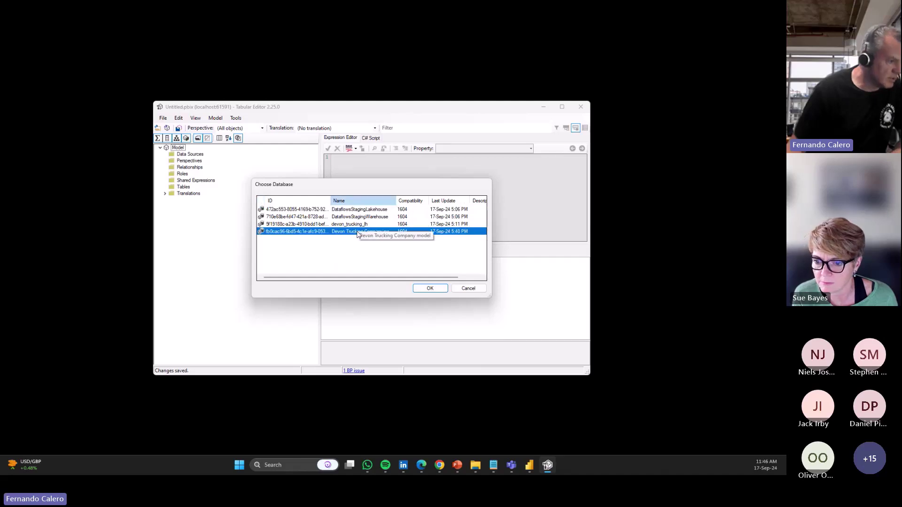
pyautogui.click(429, 289)
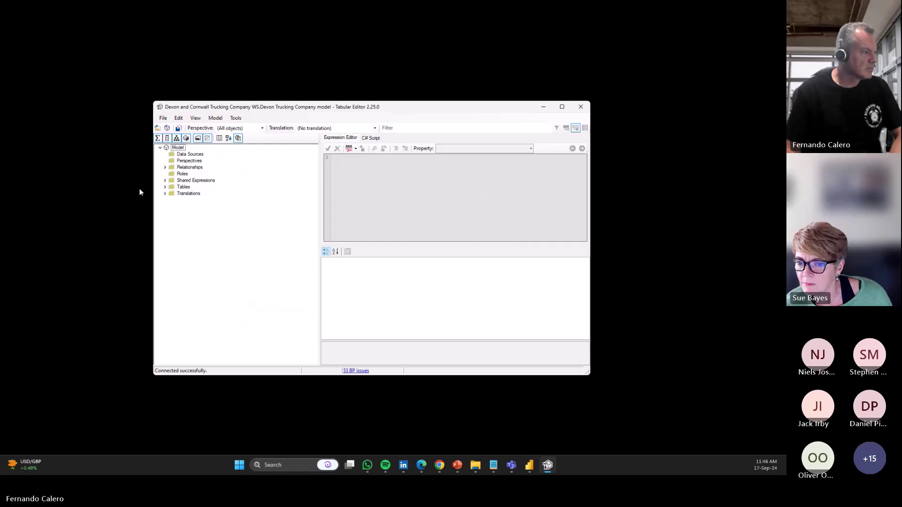
# Hide column1 of the _measures table by setting its Hidden property to True
pyautogui.click(165, 187)
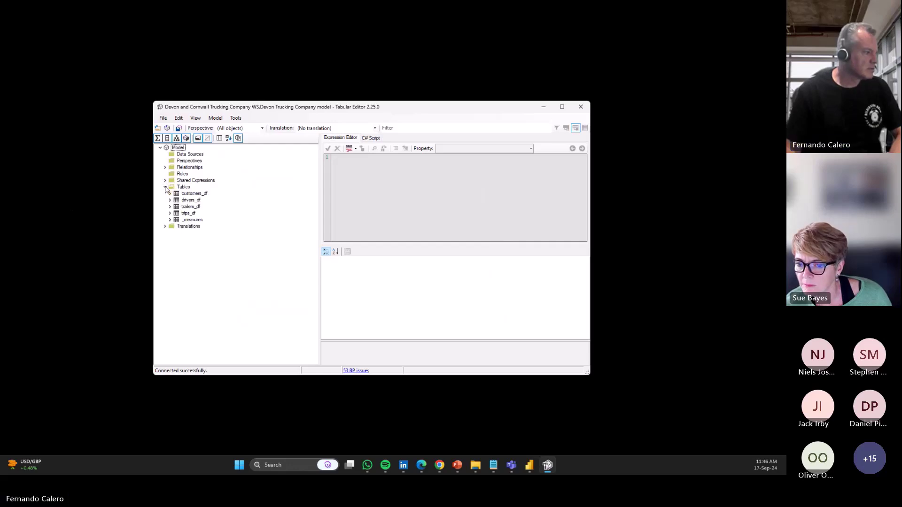
pyautogui.click(170, 220)
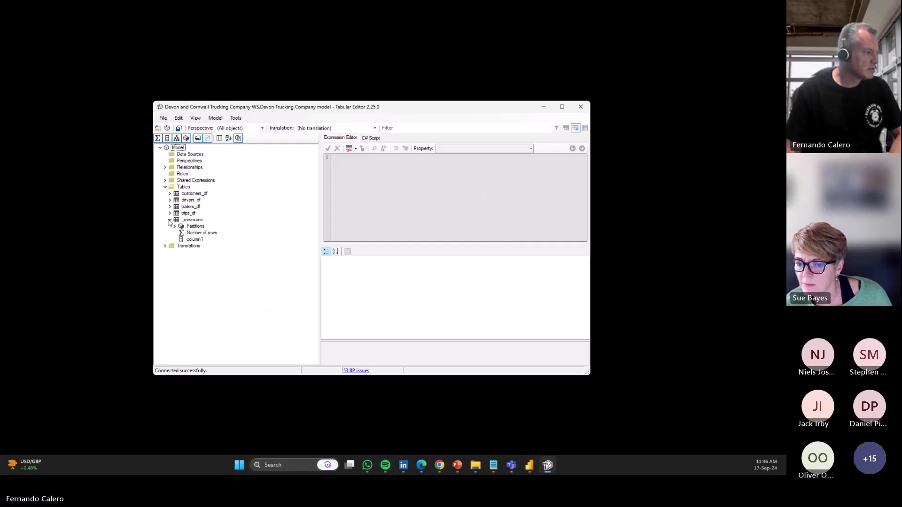
pyautogui.click(195, 239)
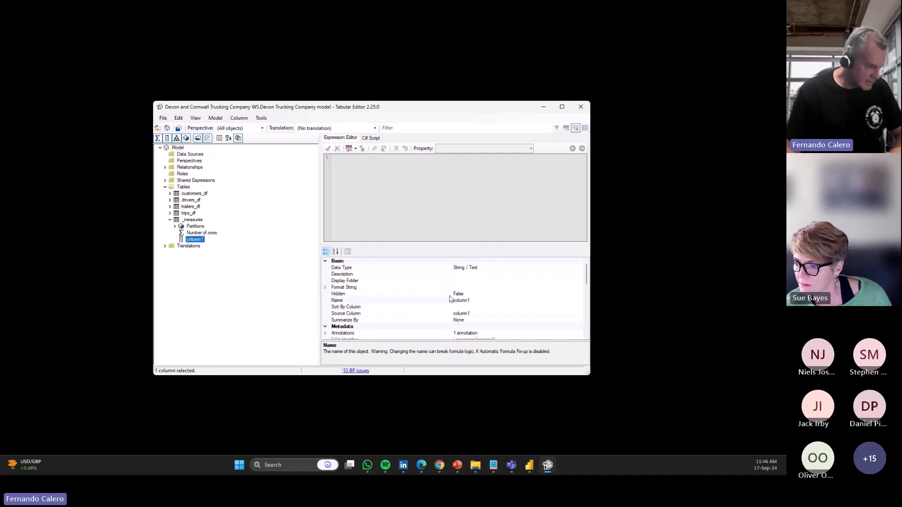
pyautogui.click(468, 295)
pyautogui.click(579, 294)
pyautogui.click(479, 301)
pyautogui.click(211, 267)
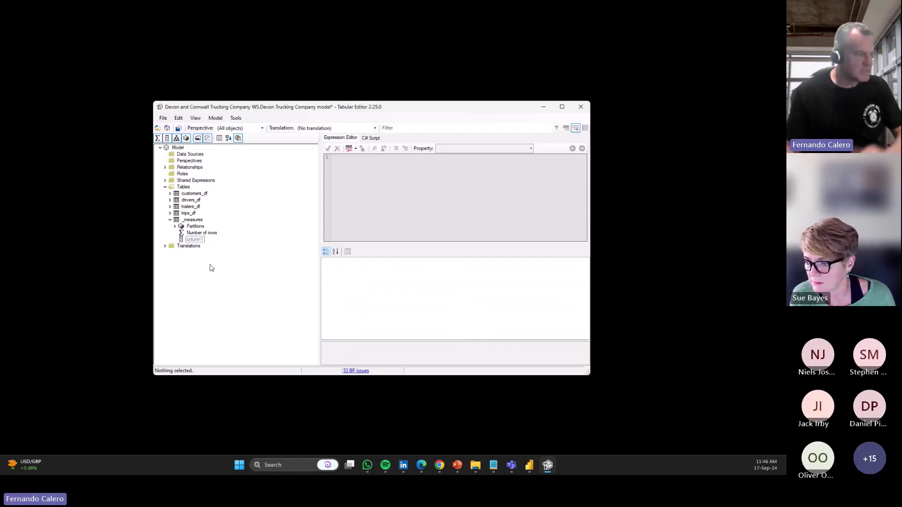
# Run the Autogenerate SUM measures macro on the Km_travelled column of the trips_df table
pyautogui.click(170, 214)
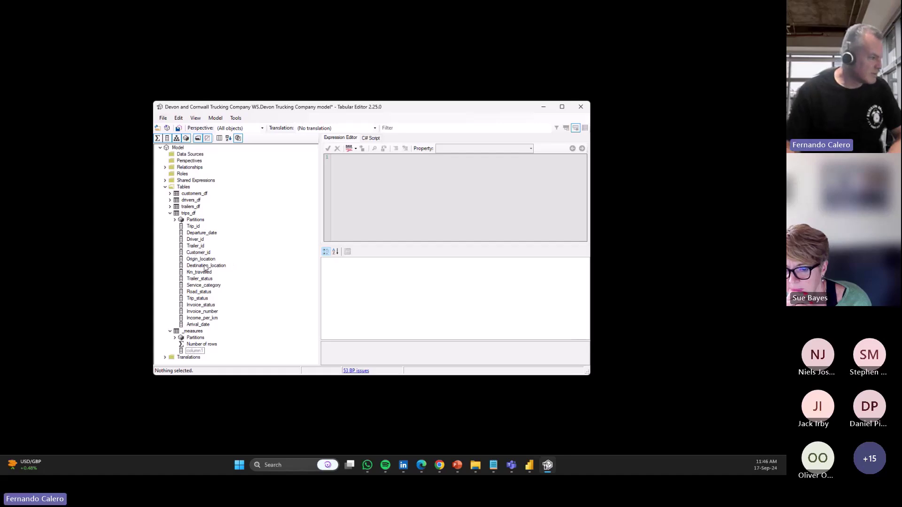
pyautogui.click(200, 274)
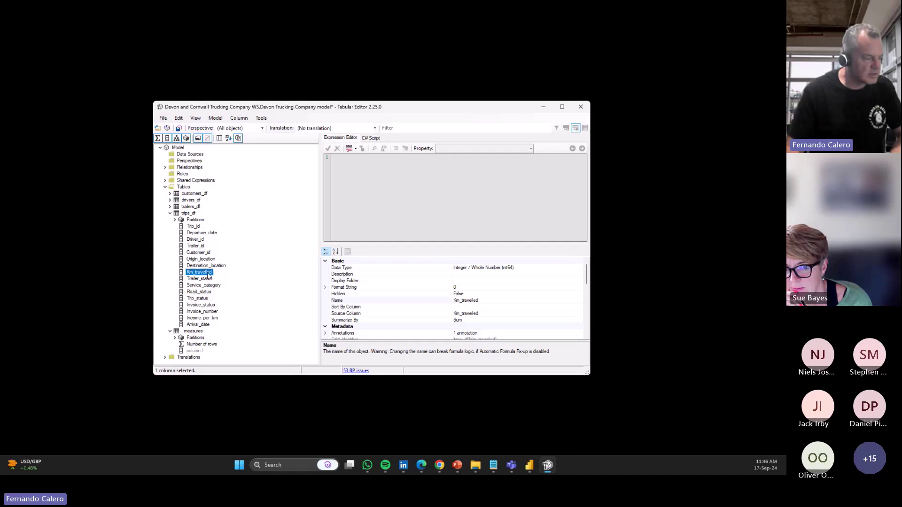
pyautogui.rightClick(208, 276)
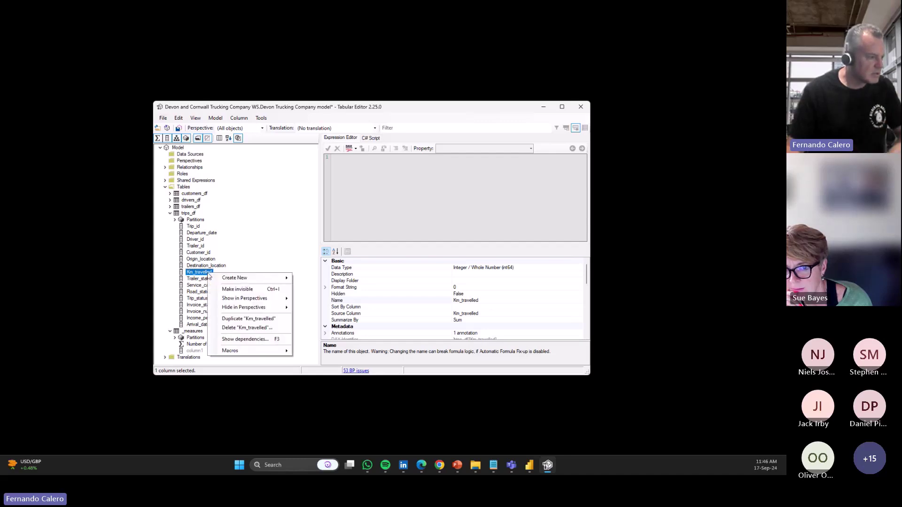
pyautogui.moveTo(279, 352)
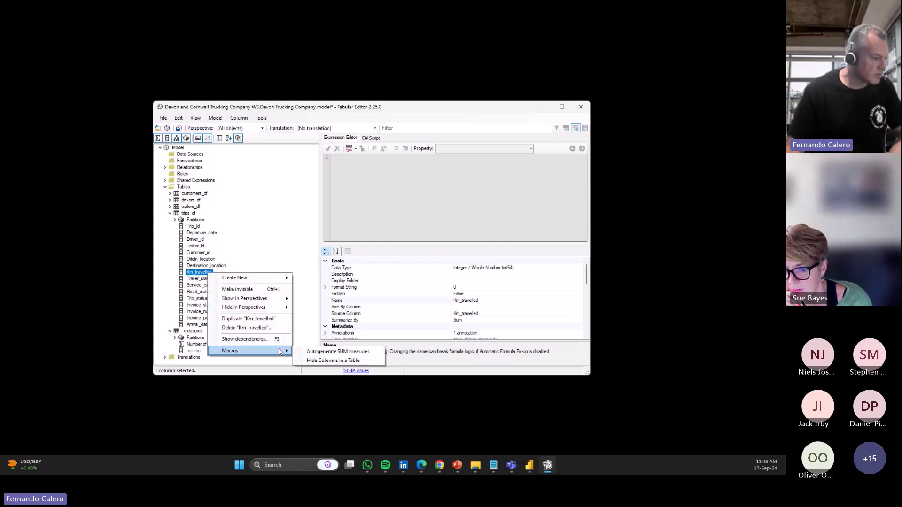
pyautogui.click(307, 353)
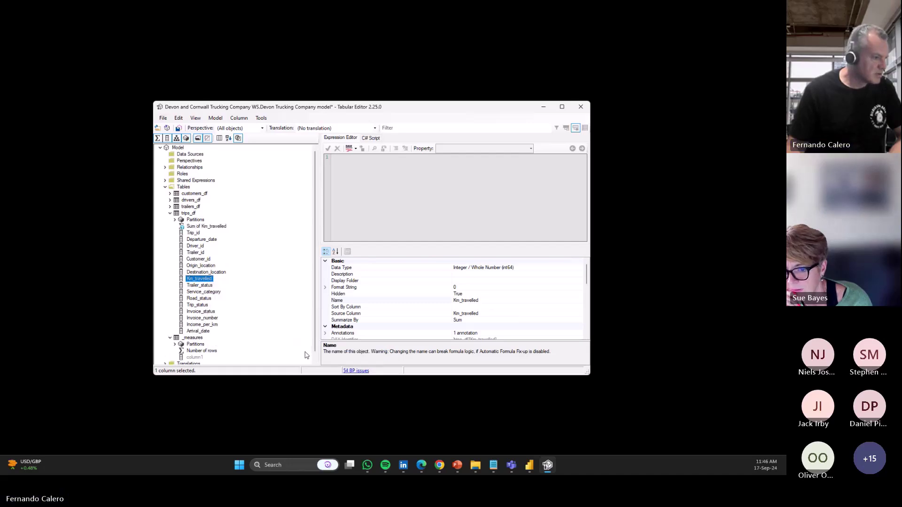
# Move the Sum of Km_travelled measure from trips_df to the _measures table and save the changes to the model
pyautogui.click(215, 229)
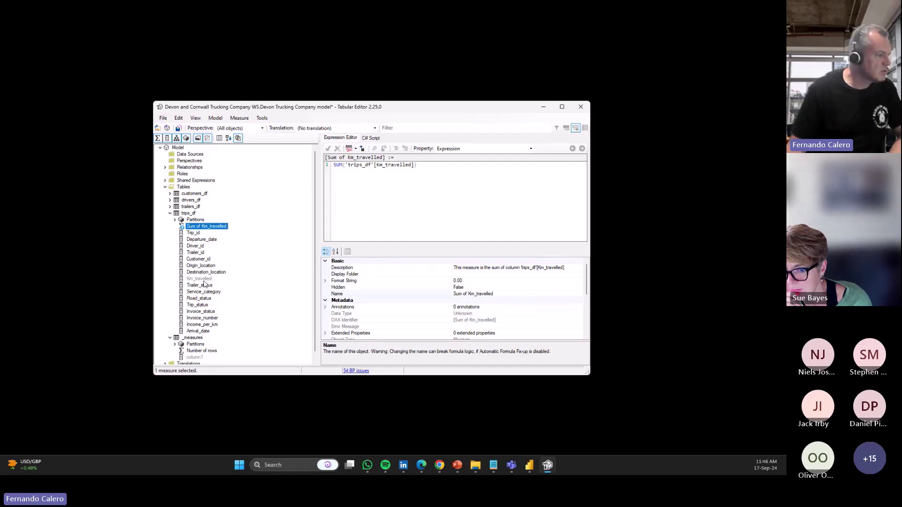
pyautogui.click(179, 118)
pyautogui.click(189, 159)
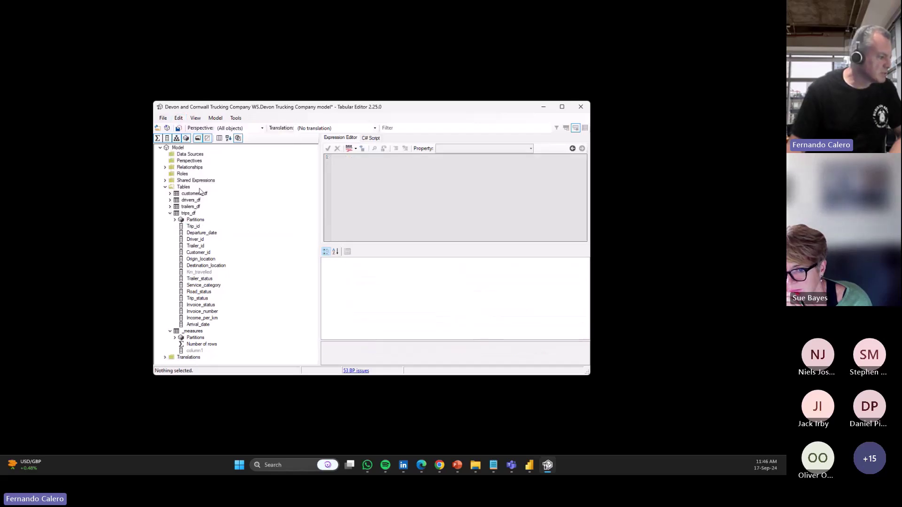
pyautogui.click(191, 332)
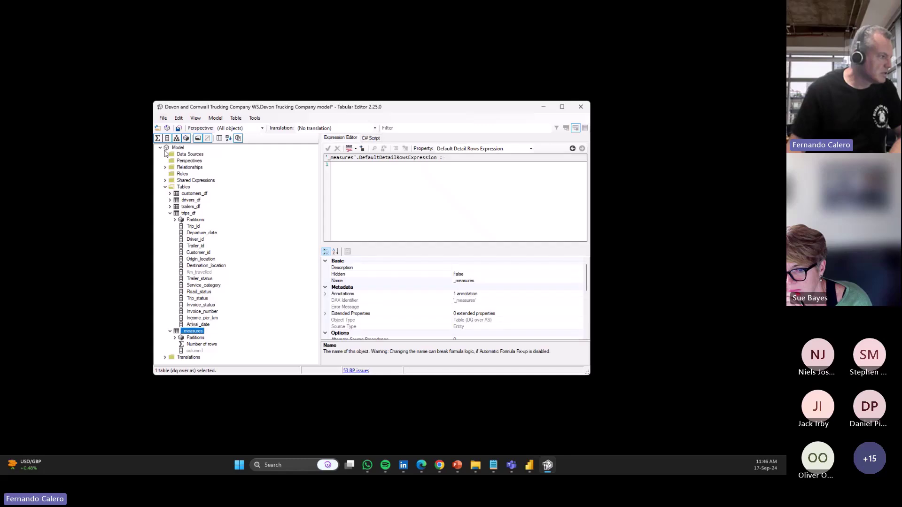
pyautogui.click(179, 118)
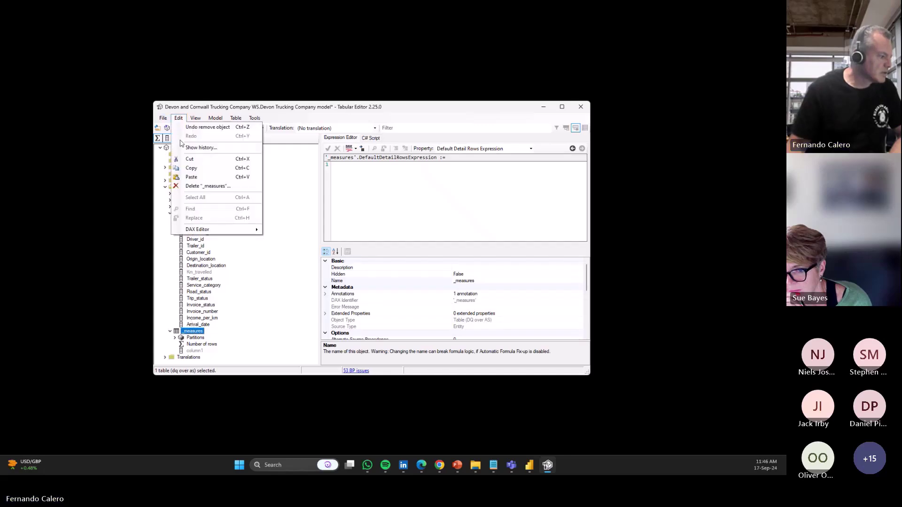
pyautogui.click(192, 177)
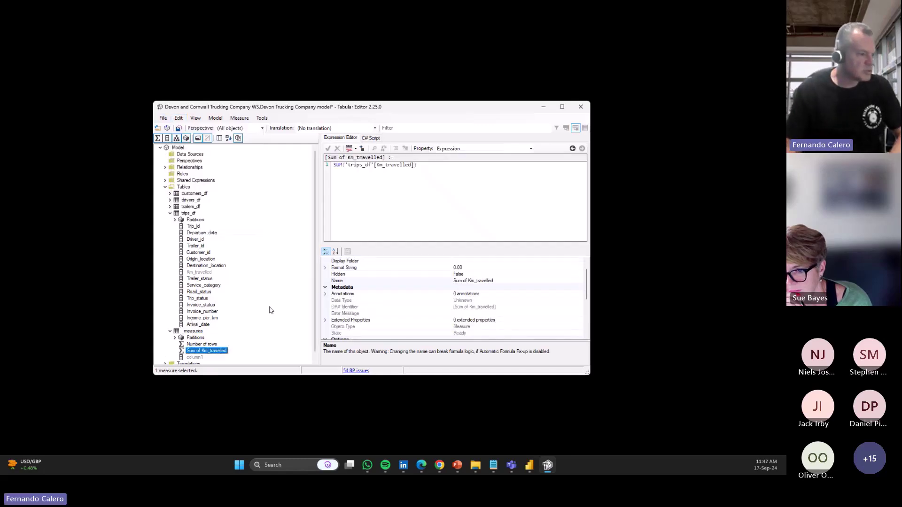
pyautogui.click(178, 127)
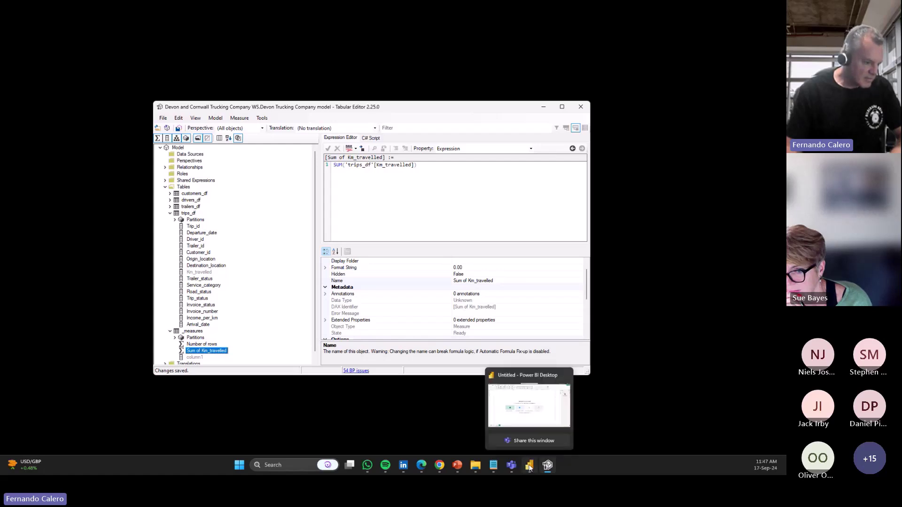
# Switch to the workspace in the browser, open the Devon Trucking Company data model and expand the _measures table to check its measures
pyautogui.moveTo(418, 469)
pyautogui.click(436, 402)
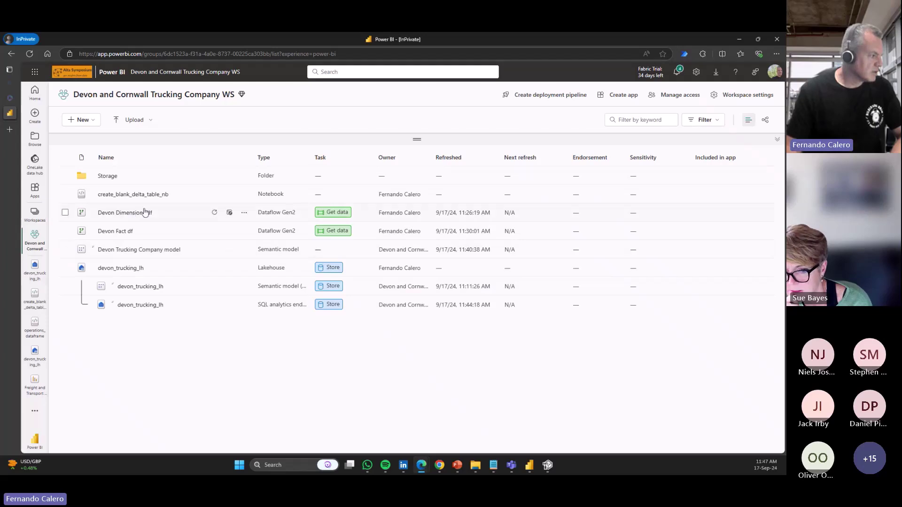
pyautogui.click(245, 250)
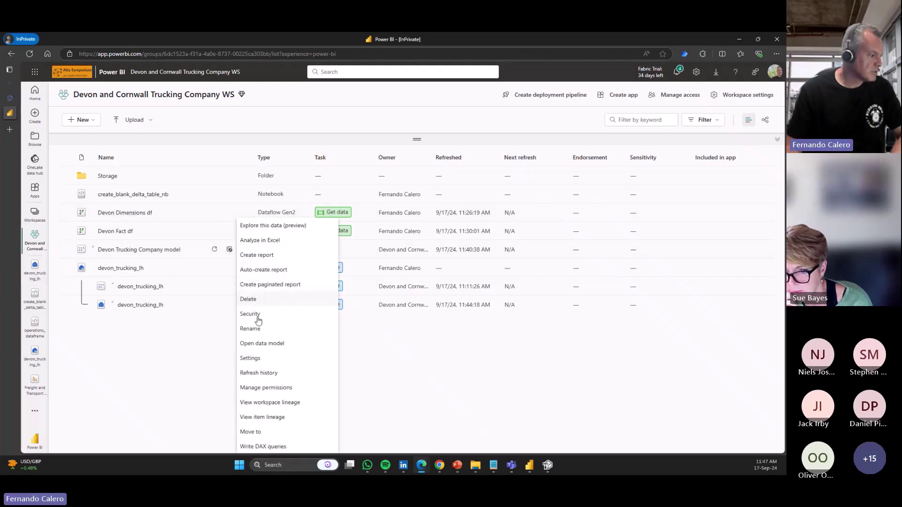
pyautogui.click(262, 344)
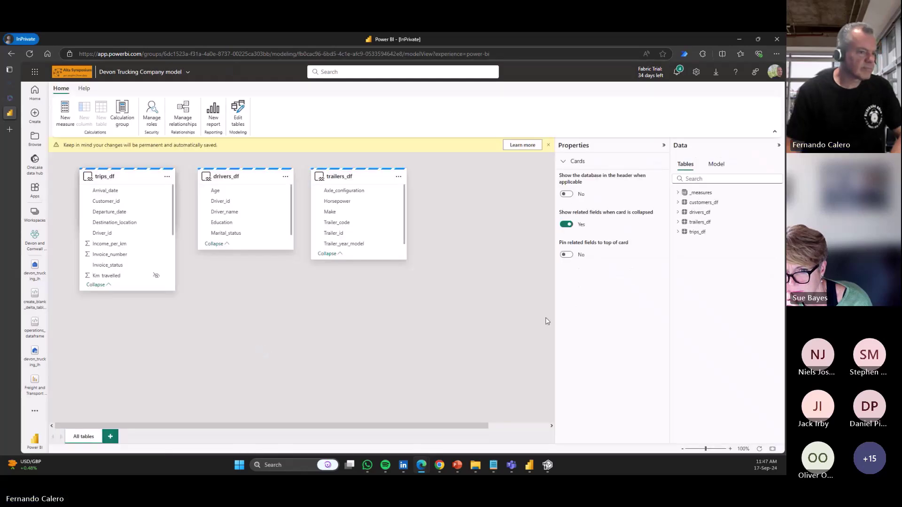
pyautogui.click(678, 193)
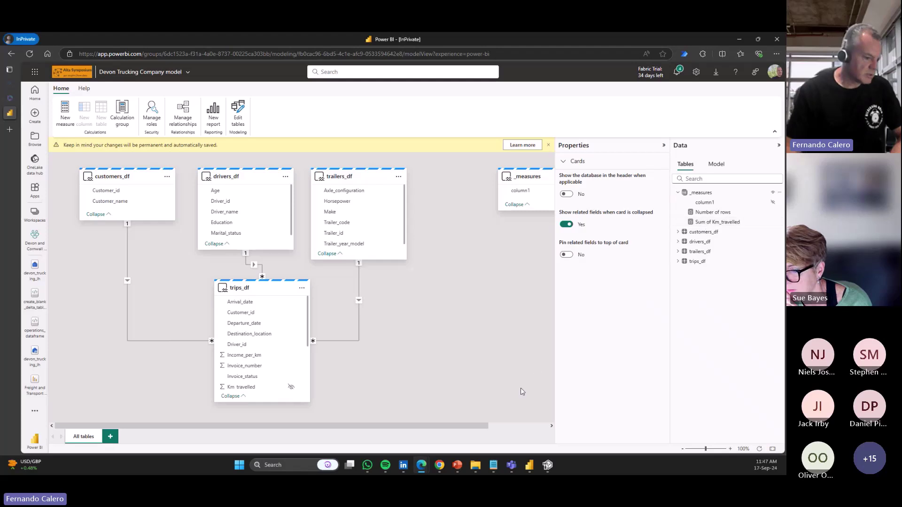
# Switch to Power BI Desktop and connect the blank report to the Devon Trucking Company model from the OneLake data hub
pyautogui.click(531, 466)
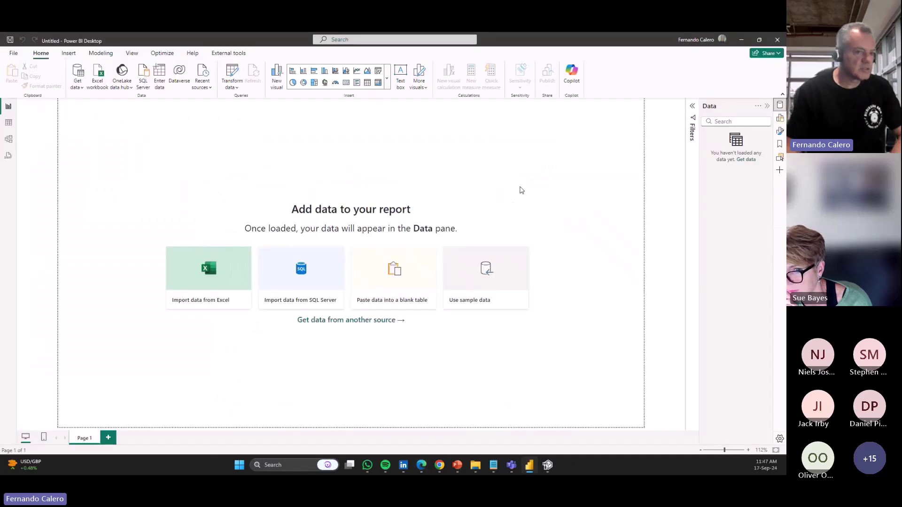
pyautogui.click(780, 118)
pyautogui.click(781, 105)
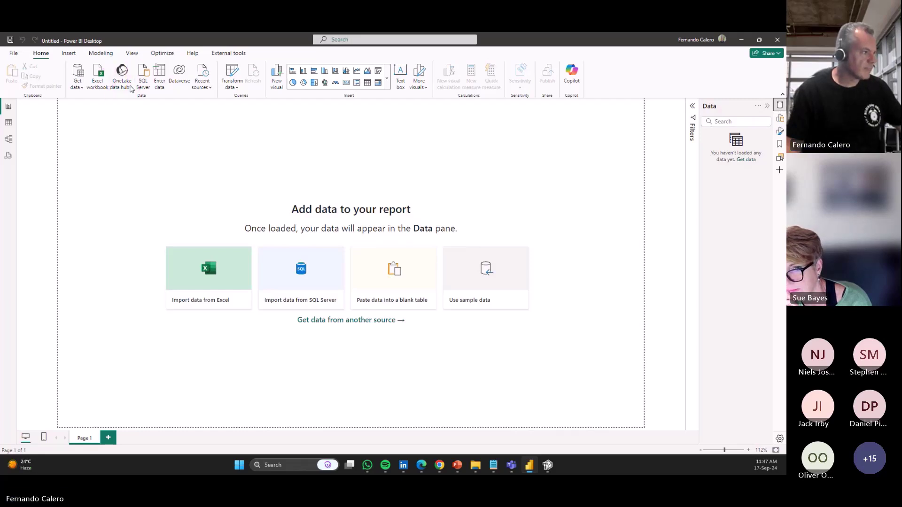
pyautogui.click(121, 72)
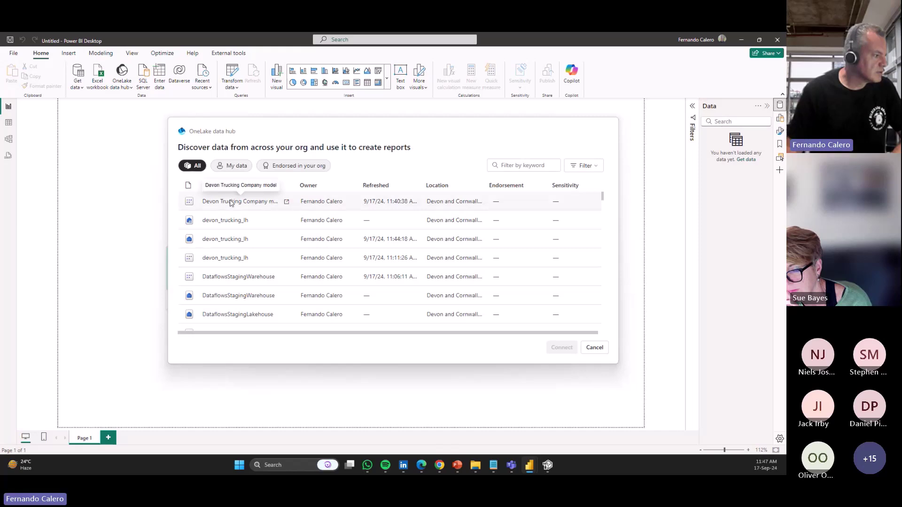
pyautogui.click(230, 202)
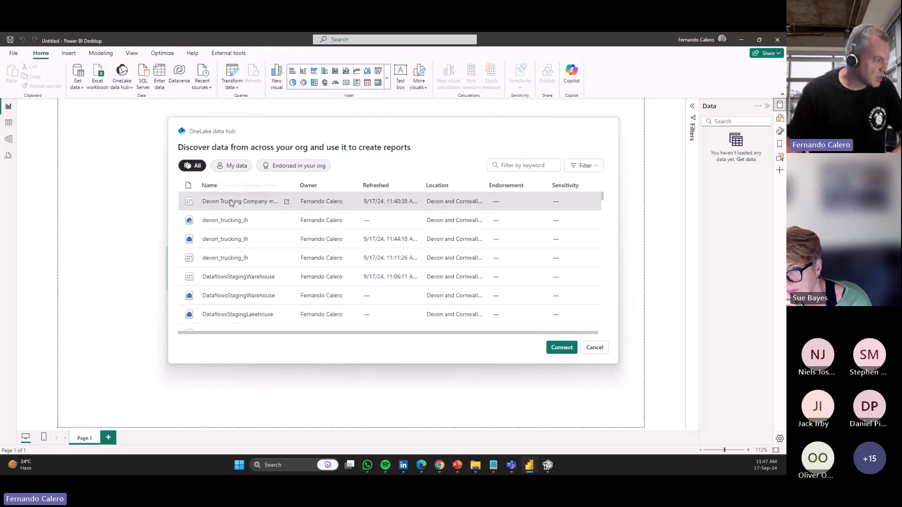
pyautogui.click(562, 348)
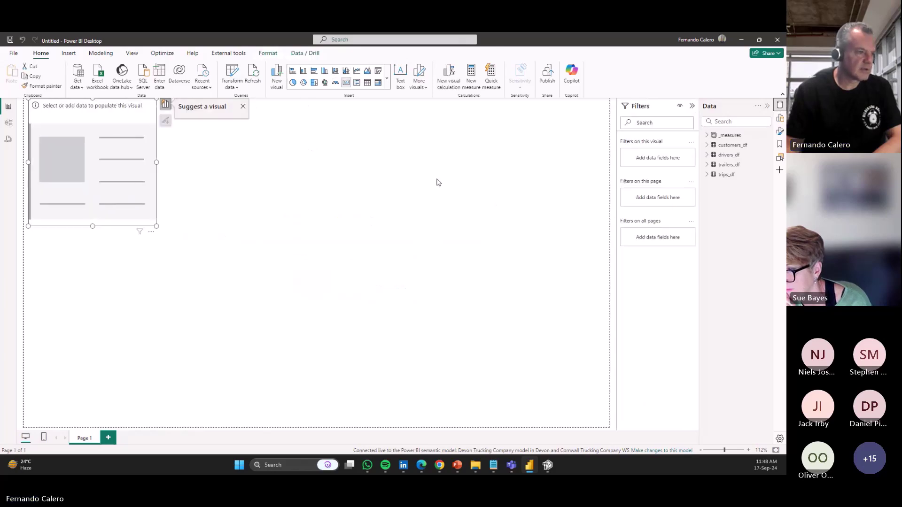
# Show the Number of rows measure in the card visual, then move and enlarge the card on the upper middle of the page
pyautogui.click(708, 136)
pyautogui.click(720, 146)
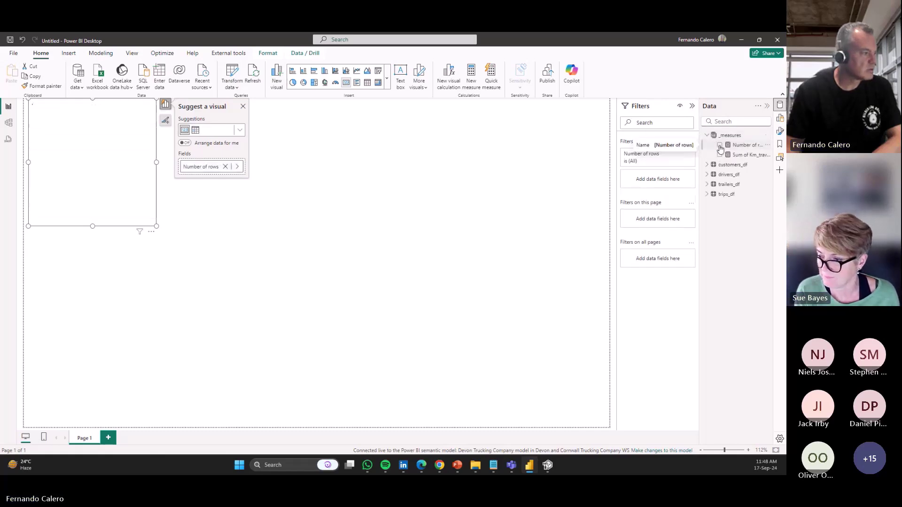
pyautogui.moveTo(150, 234); pyautogui.dragTo(447, 260)
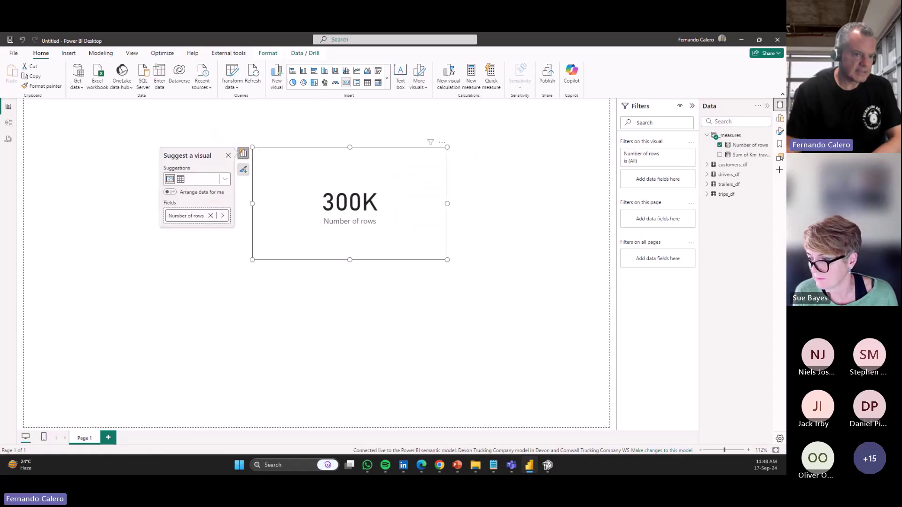
# Set the font size of the card's callout value to 16
pyautogui.click(780, 131)
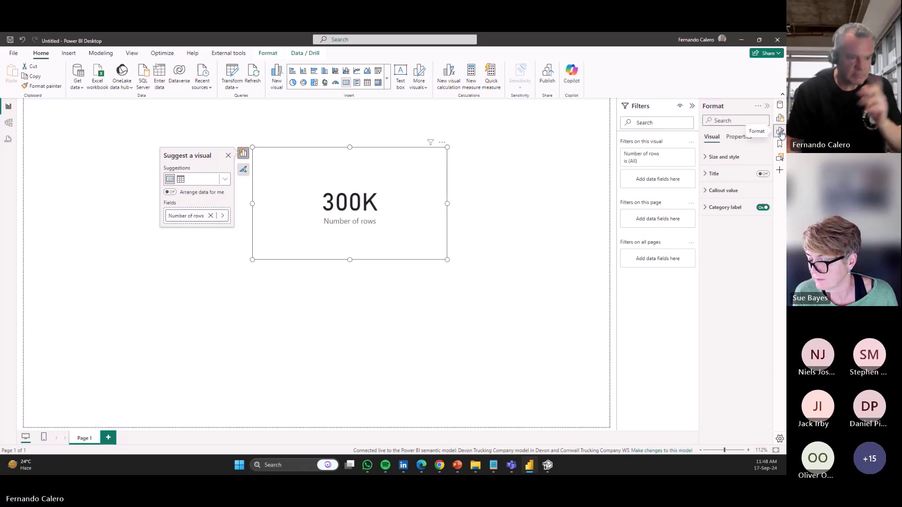
pyautogui.click(719, 190)
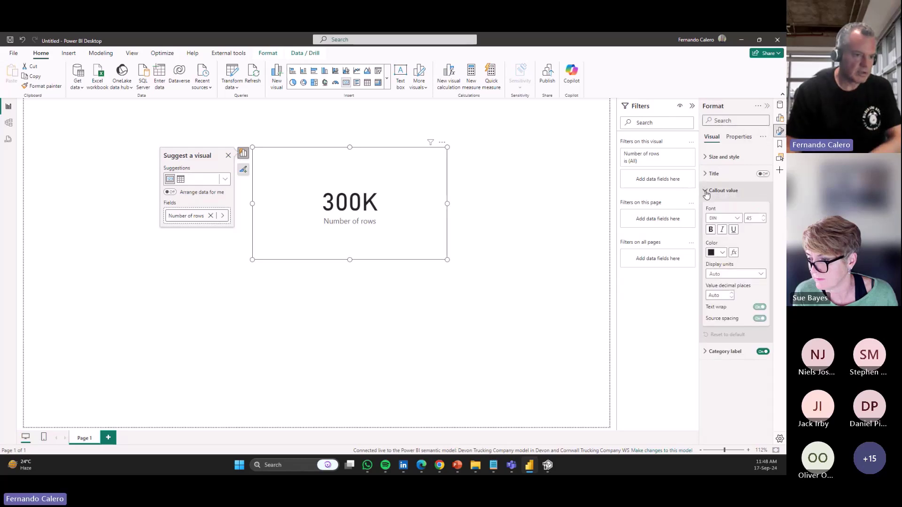
pyautogui.doubleClick(758, 219)
pyautogui.write('16')
pyautogui.press('Return')
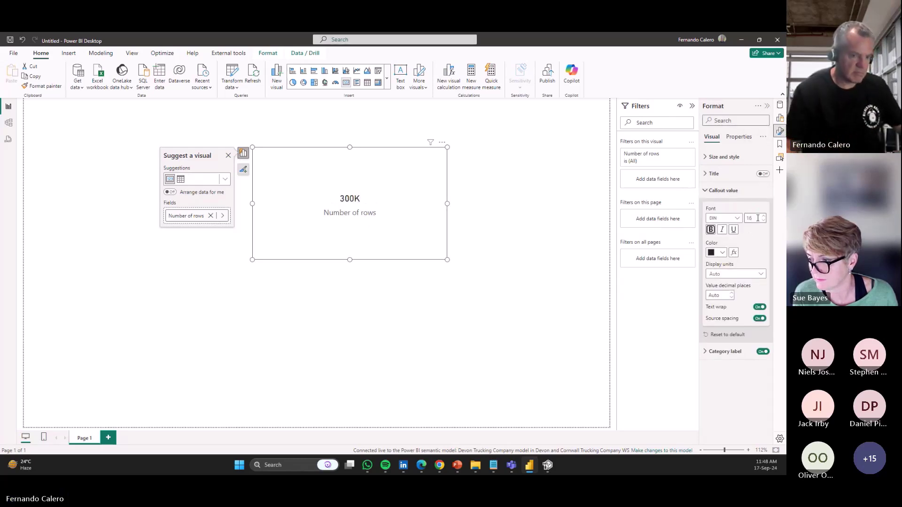
# Reduce the font size of the card's category label to 10
pyautogui.click(726, 351)
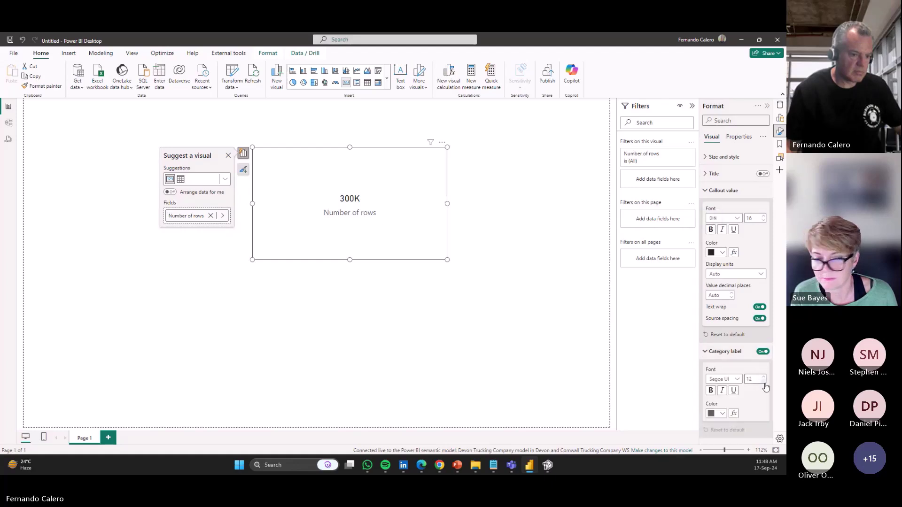
pyautogui.click(765, 382)
pyautogui.click(765, 381)
pyautogui.click(441, 312)
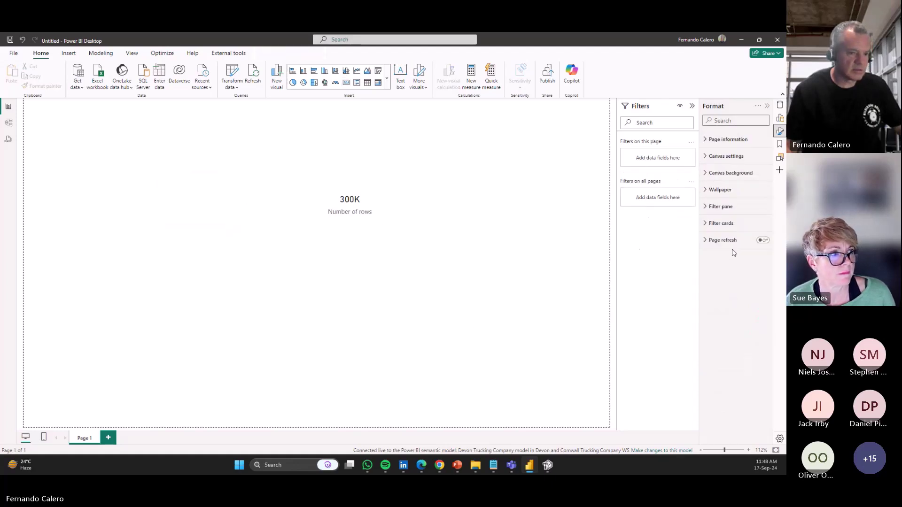
# Display the card's callout value as a full number without abbreviated units, and collapse the Filters pane
pyautogui.click(385, 210)
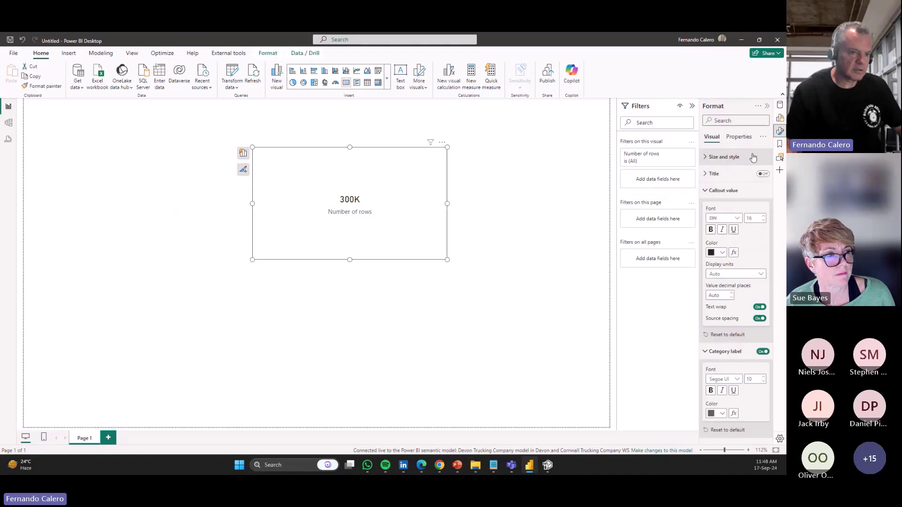
pyautogui.click(738, 274)
pyautogui.click(727, 294)
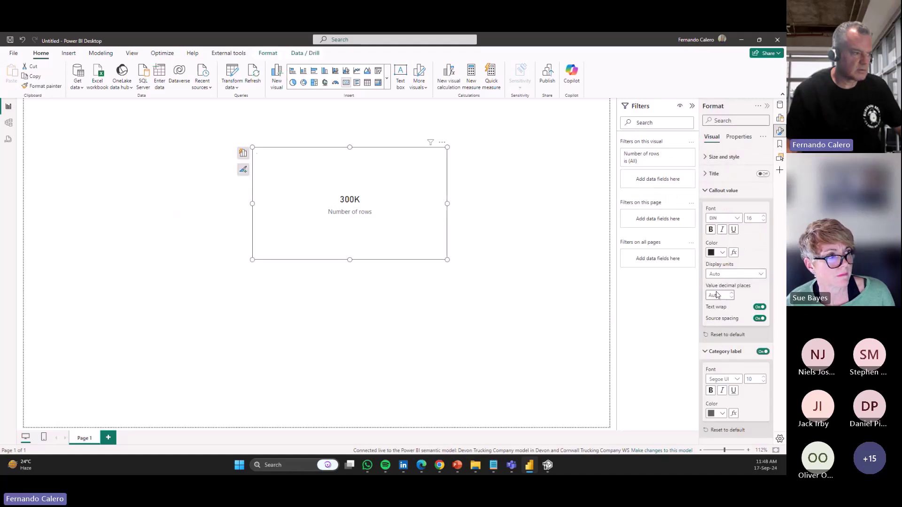
pyautogui.click(491, 228)
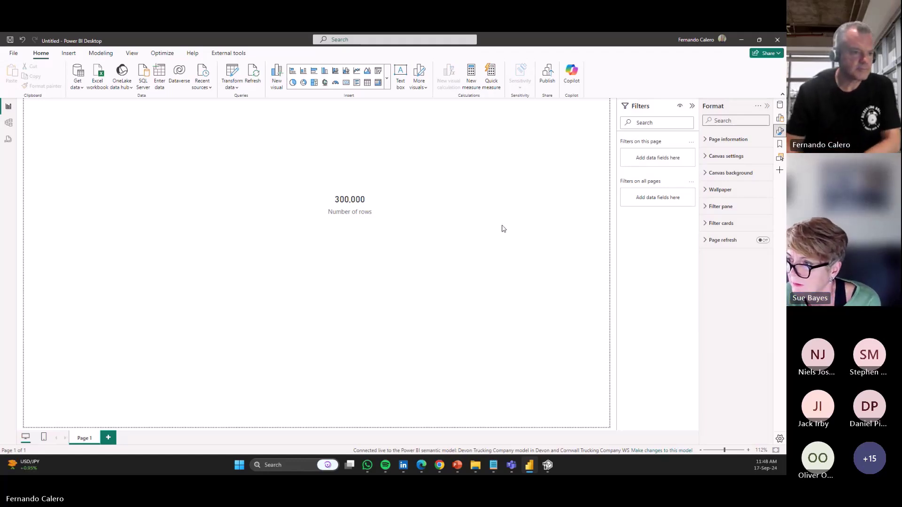
pyautogui.click(780, 104)
pyautogui.click(780, 131)
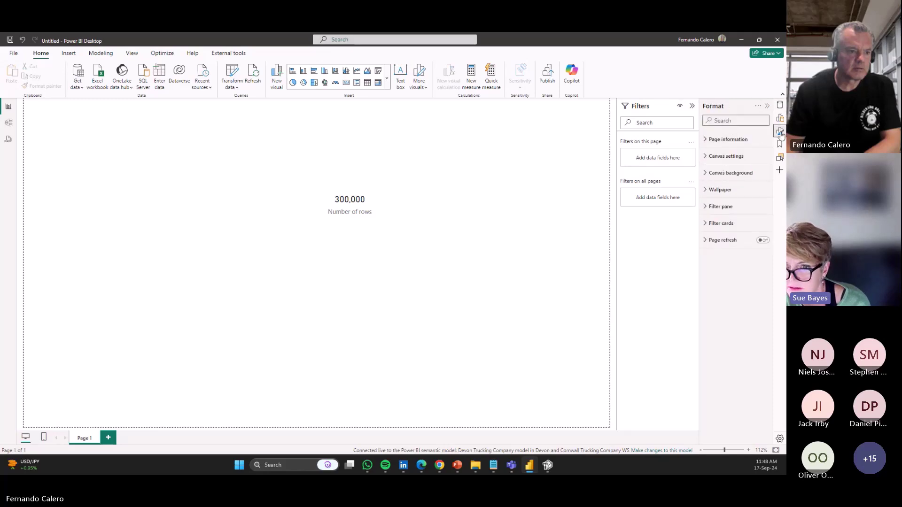
pyautogui.click(692, 106)
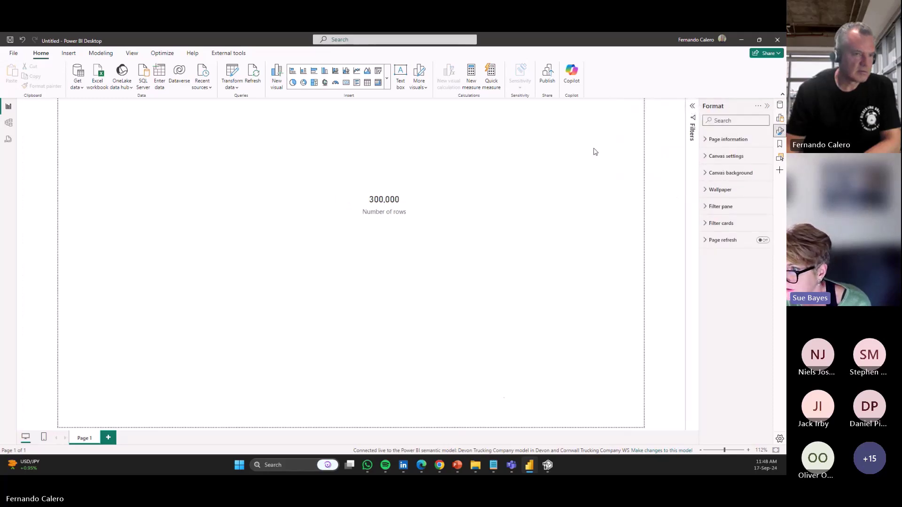
# Return to the workspace in the browser, open the Devon Dimensions df dataflow to review its Customers query, and exit it without changes
pyautogui.click(741, 39)
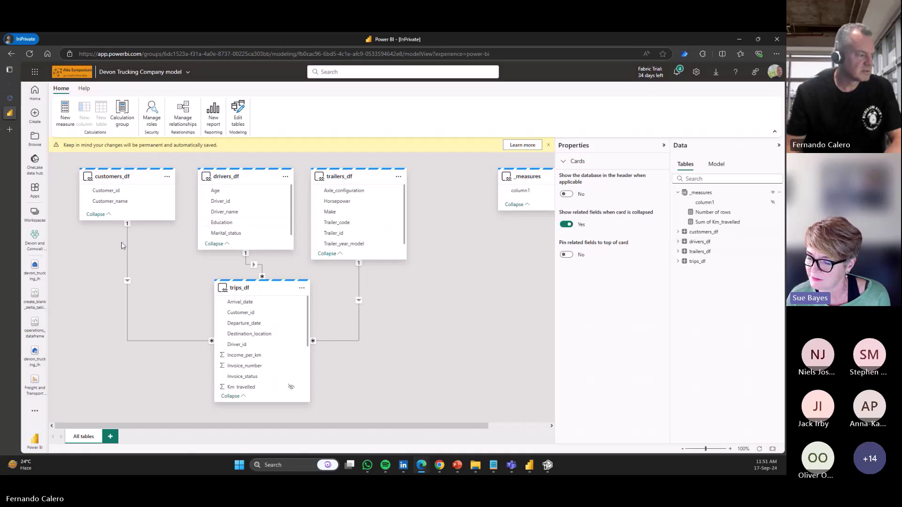
pyautogui.click(37, 245)
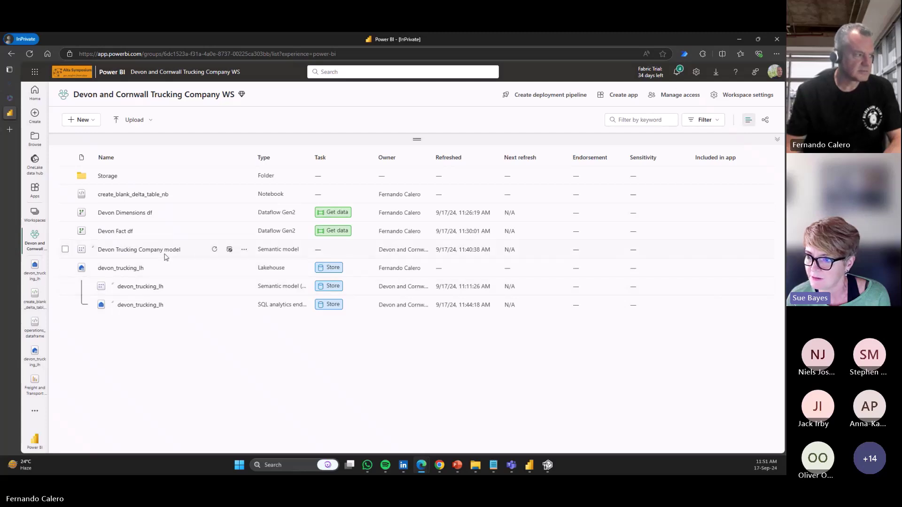
pyautogui.click(125, 213)
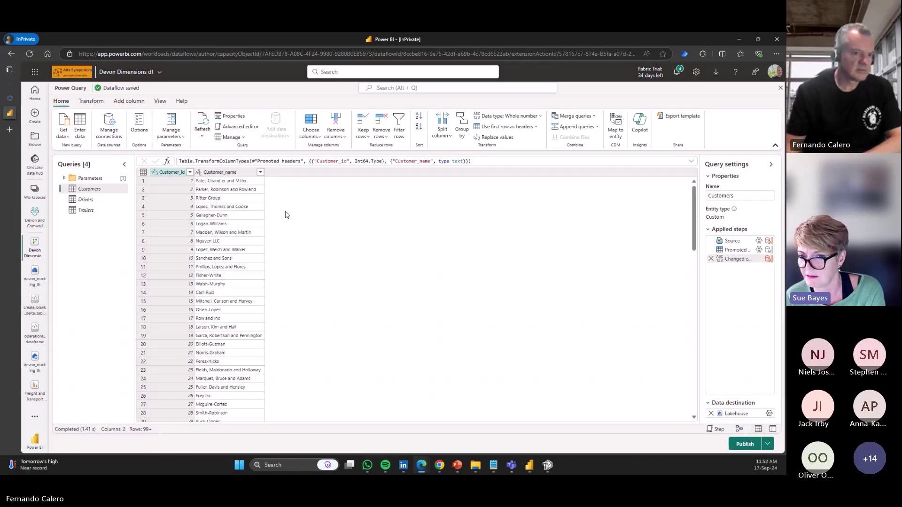
pyautogui.click(780, 88)
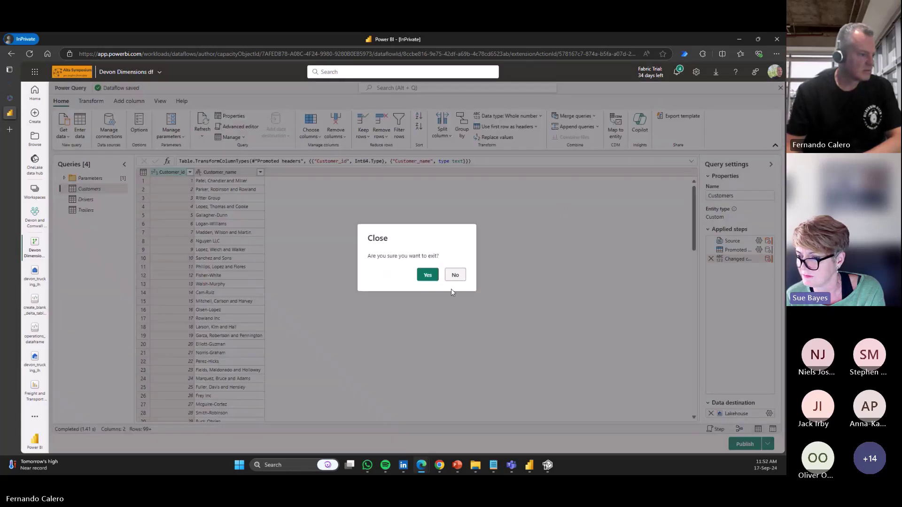
pyautogui.click(428, 275)
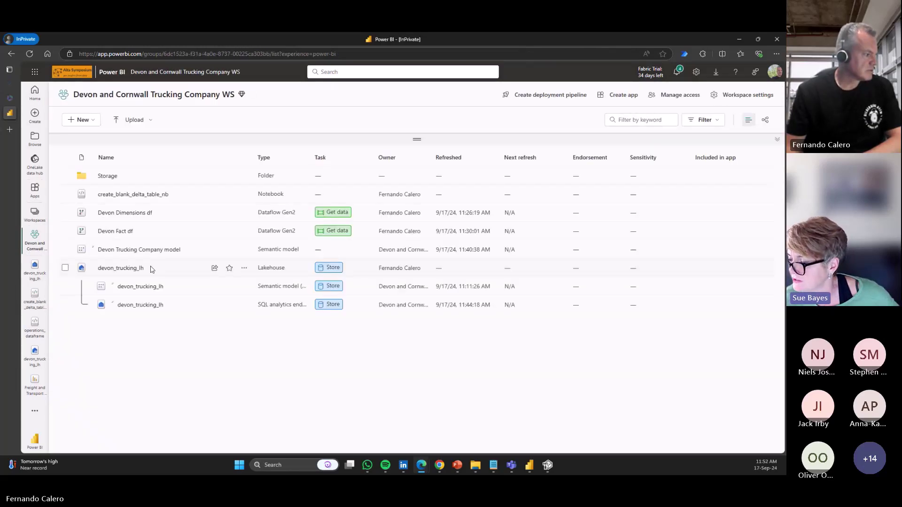
# Open the devon_trucking_lh lakehouse and preview the rows of its customers_df table
pyautogui.click(141, 268)
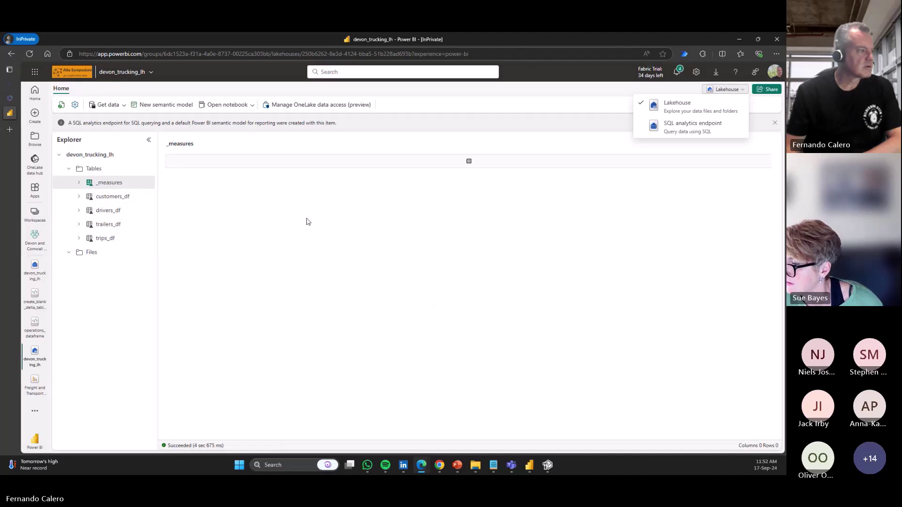
pyautogui.click(128, 199)
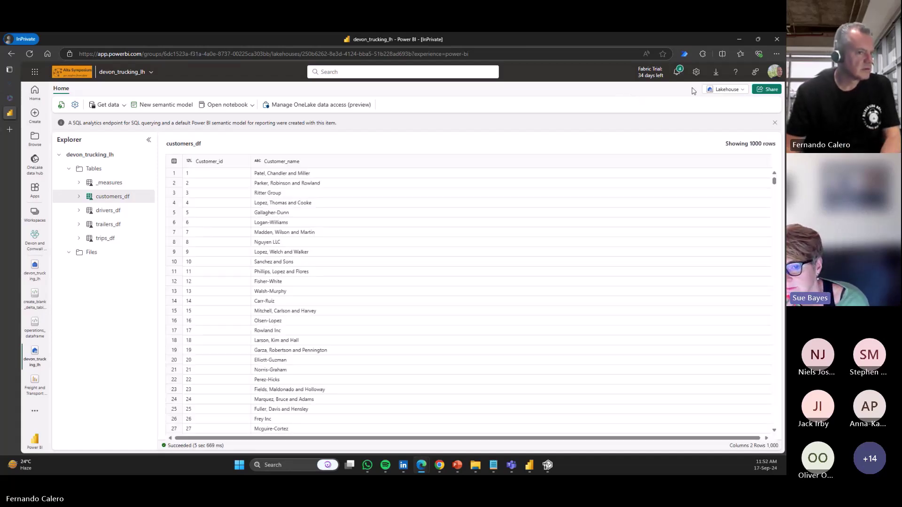
pyautogui.click(706, 91)
pyautogui.click(607, 95)
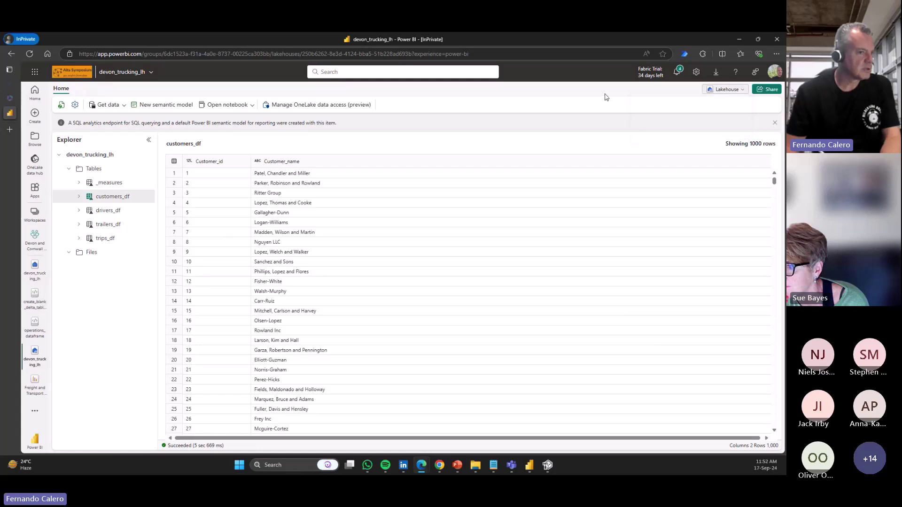
# Go back to the workspace, open the data model of the Devon Trucking Company model and select the customers_df table
pyautogui.click(34, 242)
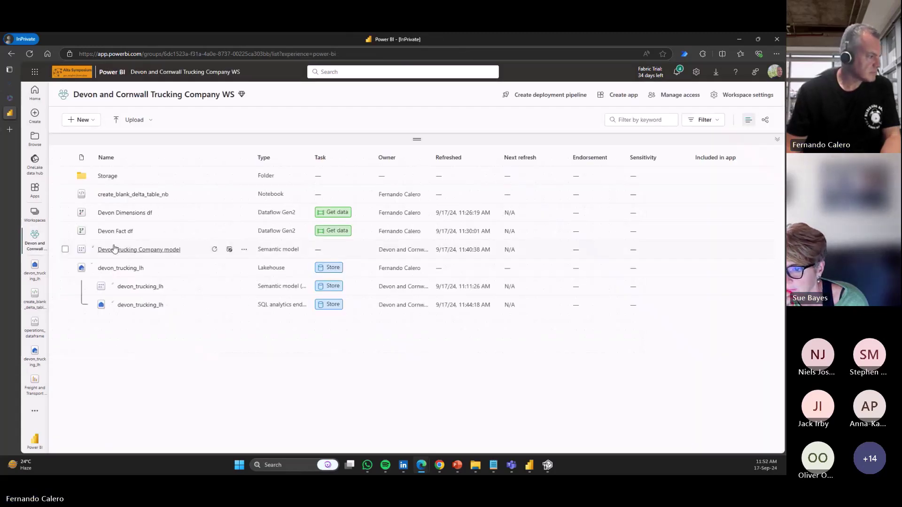
pyautogui.click(244, 252)
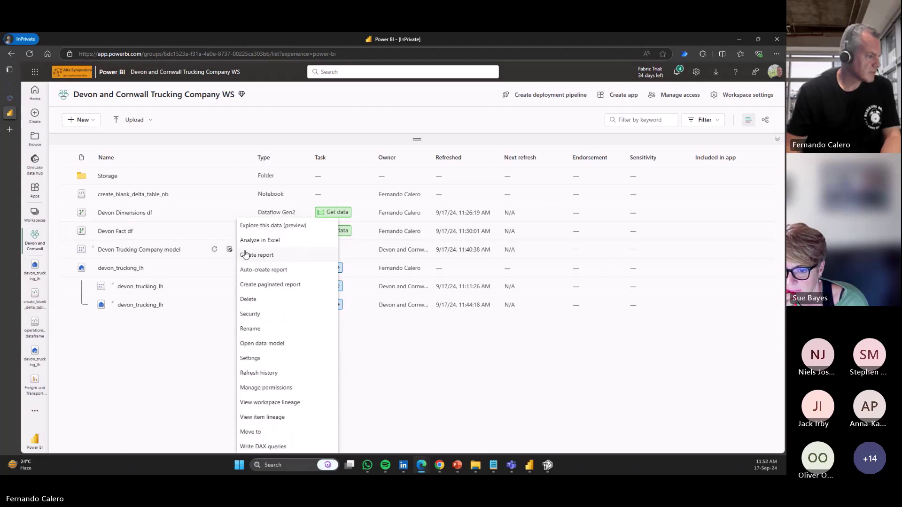
pyautogui.click(246, 347)
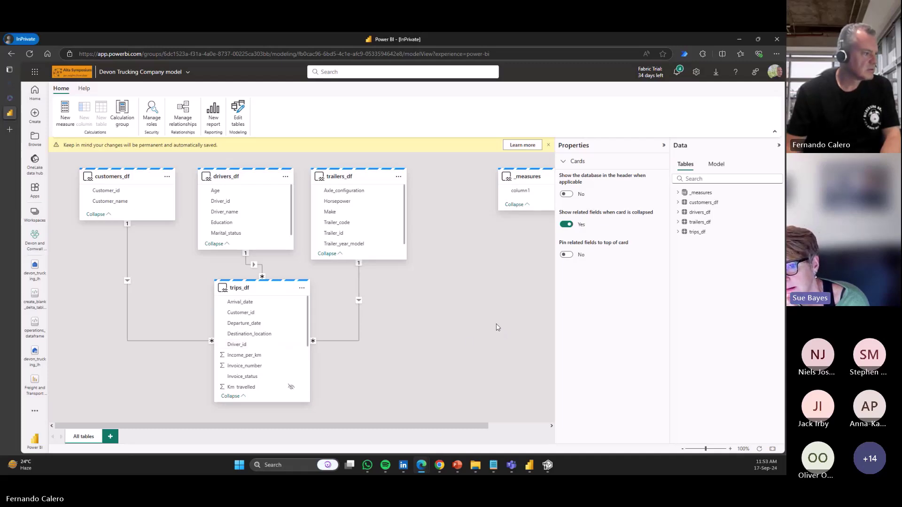
pyautogui.click(133, 178)
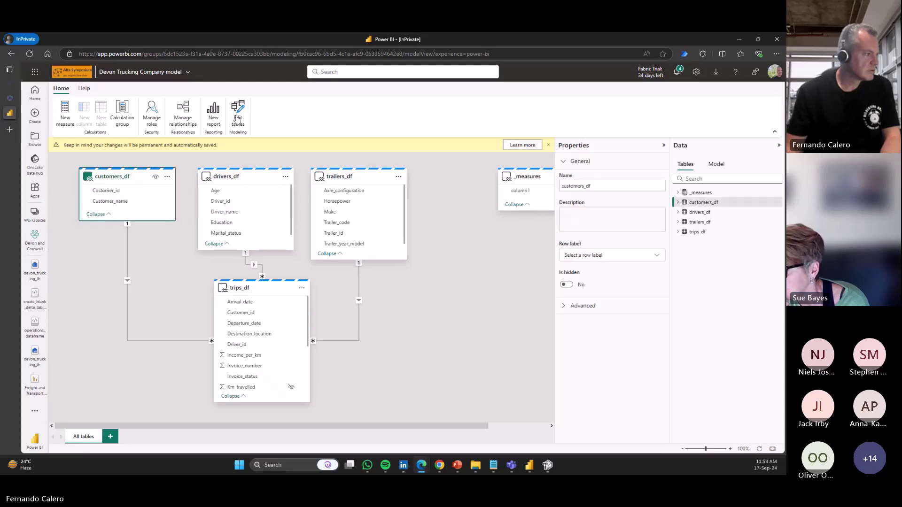
# Edit the semantic model's tables, clearing the whole dbo Tables selection, reselecting only customers_df and confirming
pyautogui.click(237, 115)
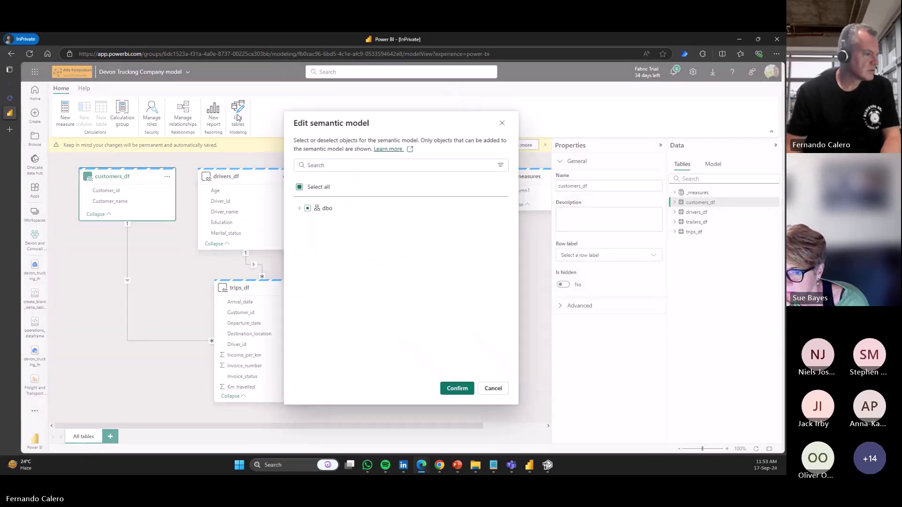
pyautogui.click(299, 210)
pyautogui.click(306, 226)
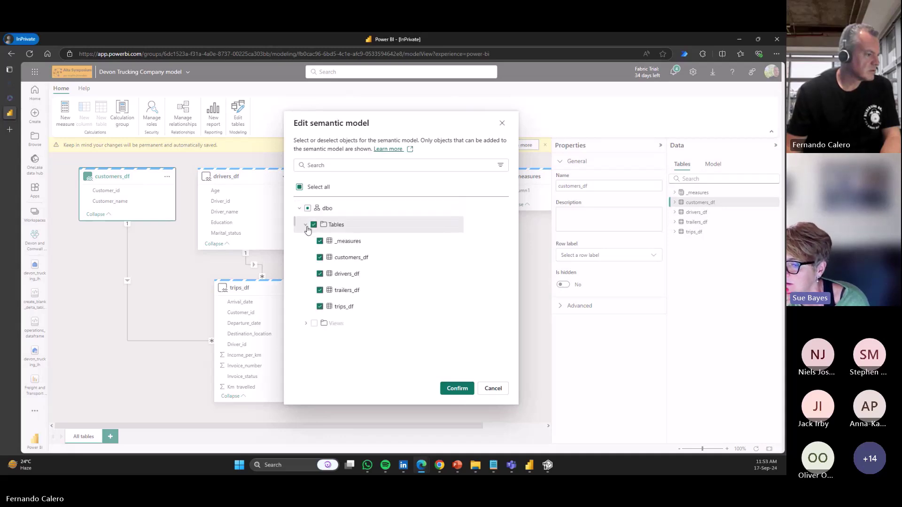
pyautogui.click(314, 226)
pyautogui.click(320, 258)
pyautogui.click(454, 389)
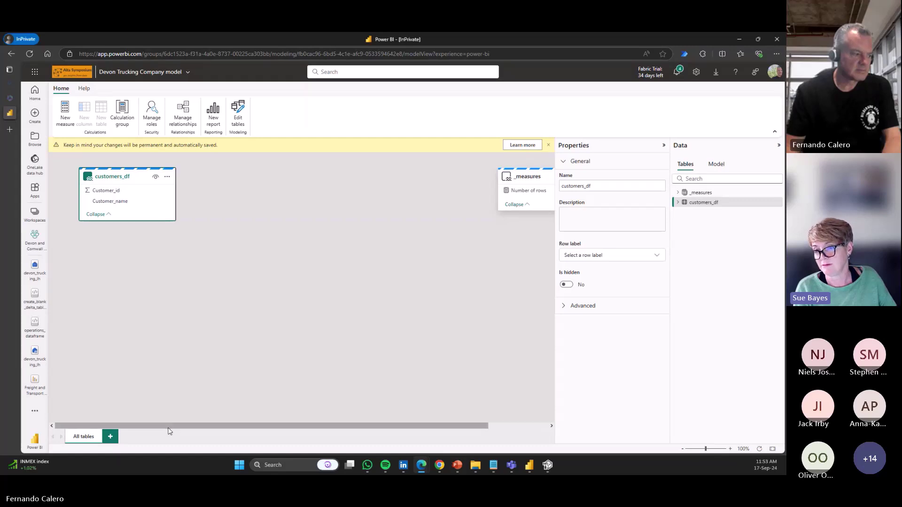
# Edit the semantic model's tables to include all available lakehouse tables and confirm the change
pyautogui.moveTo(171, 427); pyautogui.dragTo(196, 203)
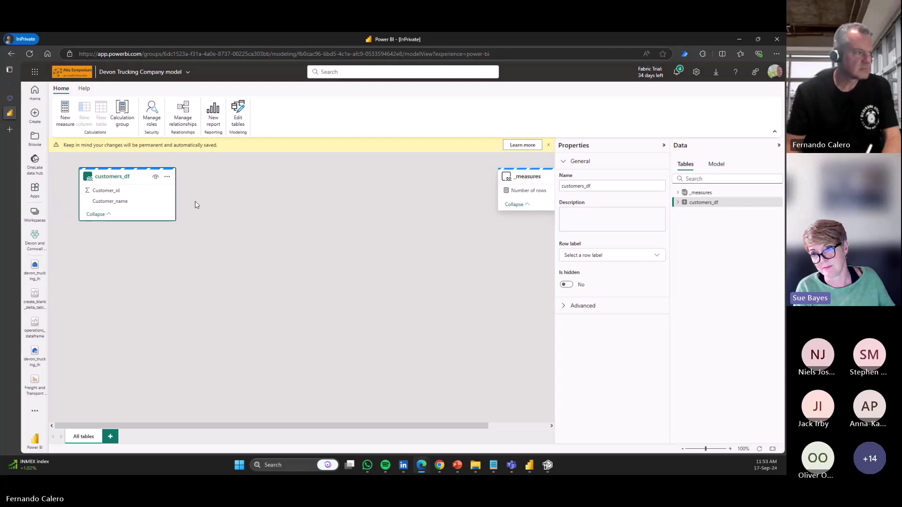
pyautogui.click(239, 112)
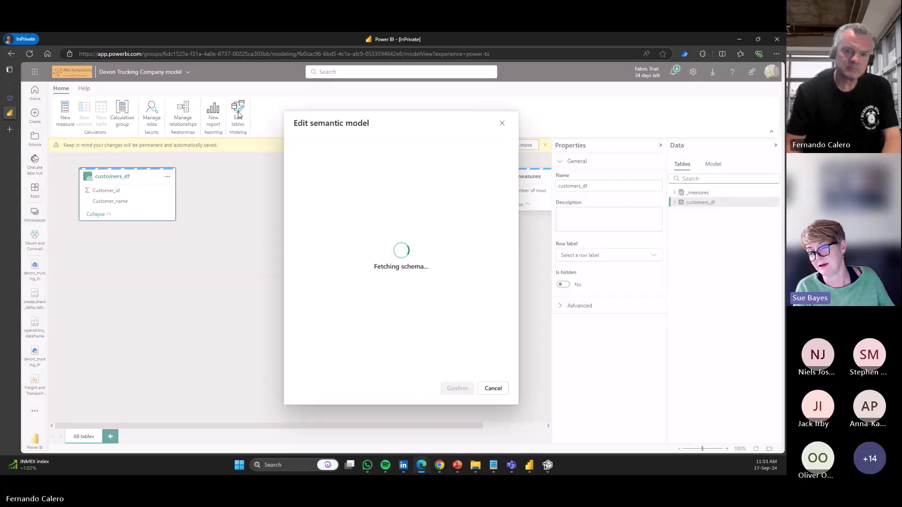
pyautogui.click(301, 209)
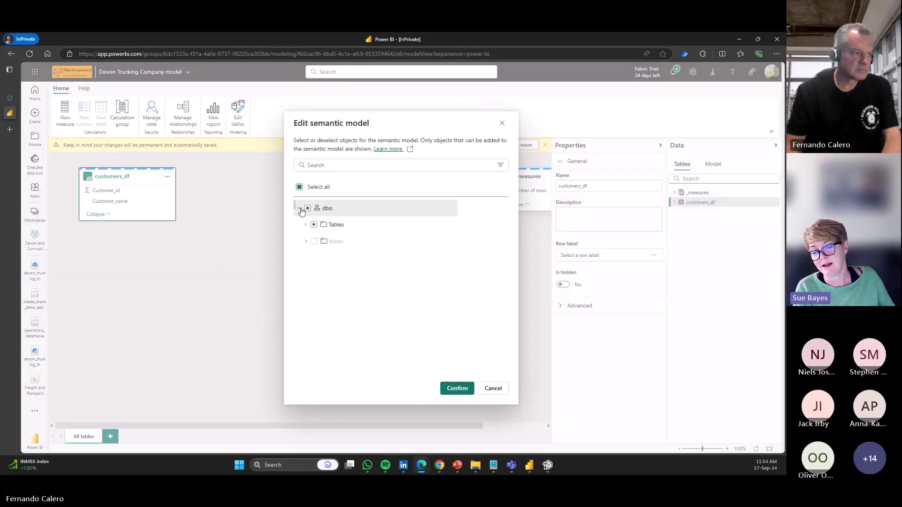
pyautogui.click(305, 224)
pyautogui.click(299, 187)
pyautogui.click(457, 389)
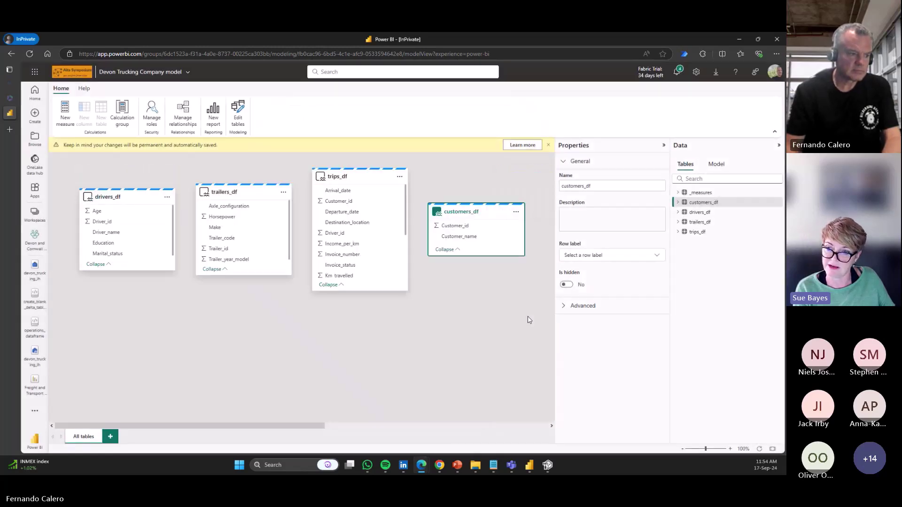
pyautogui.click(530, 320)
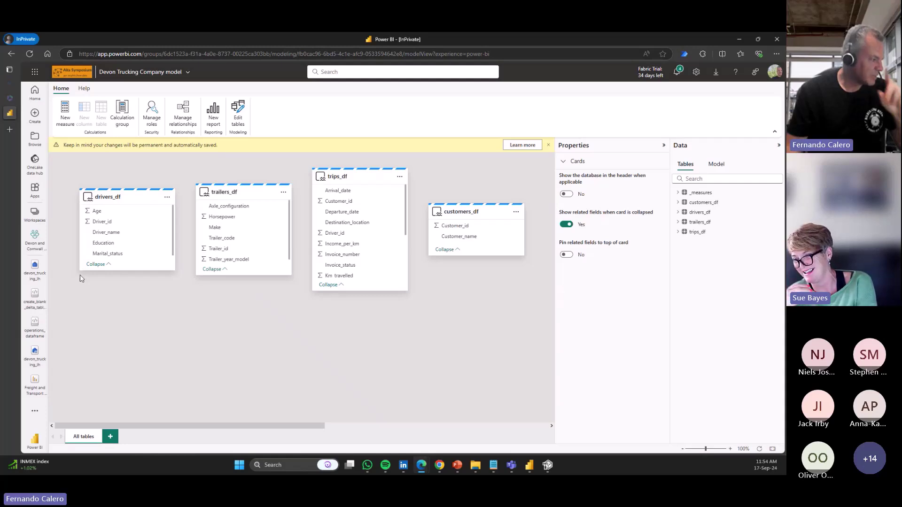
# Return to the workspace, open the refresh settings of the Devon Trucking Company model and review its OneLake Integration (preview) section
pyautogui.click(36, 241)
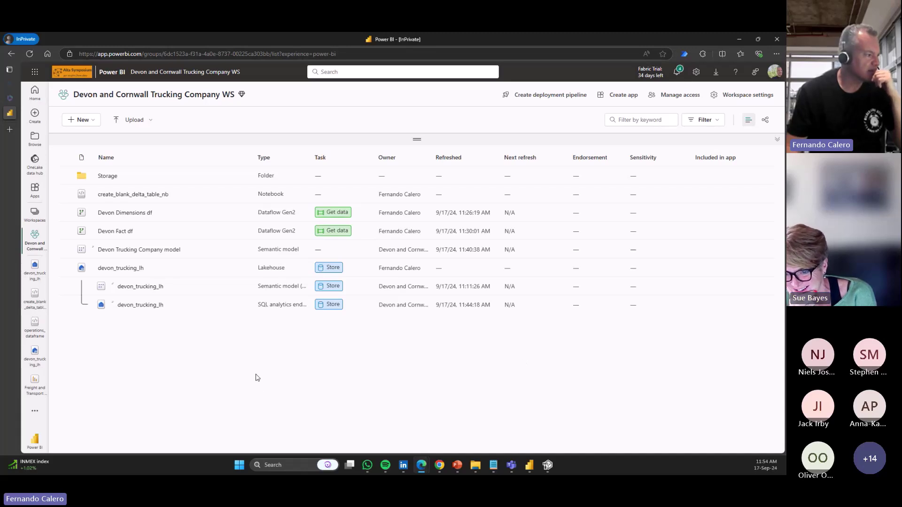
pyautogui.click(244, 251)
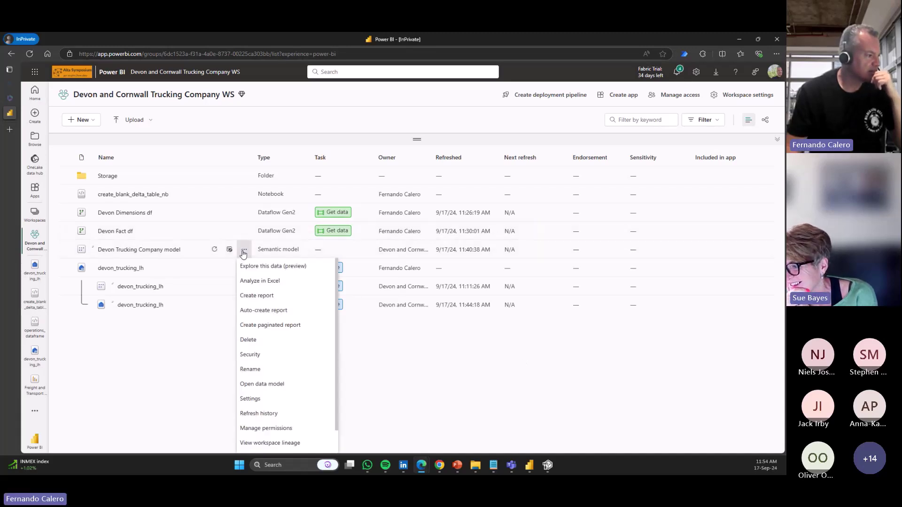
pyautogui.click(229, 250)
pyautogui.click(229, 251)
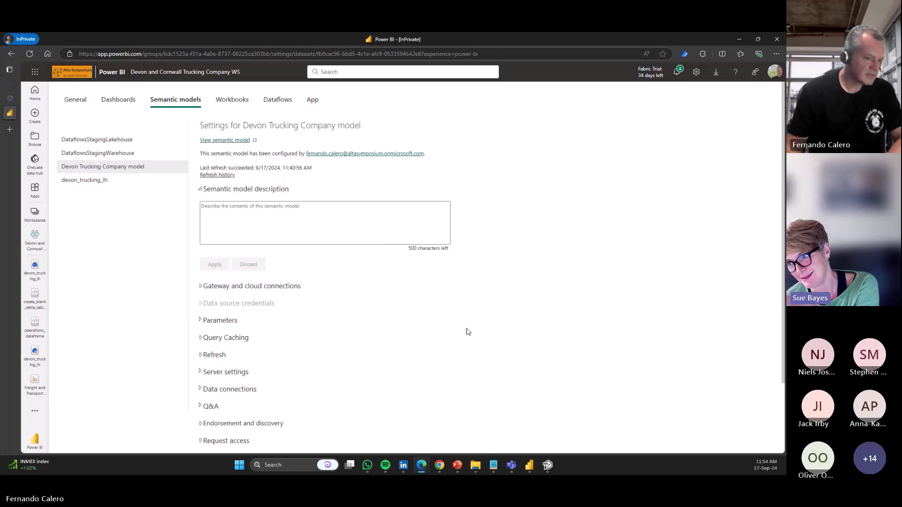
pyautogui.scroll(-2, 784, 317)
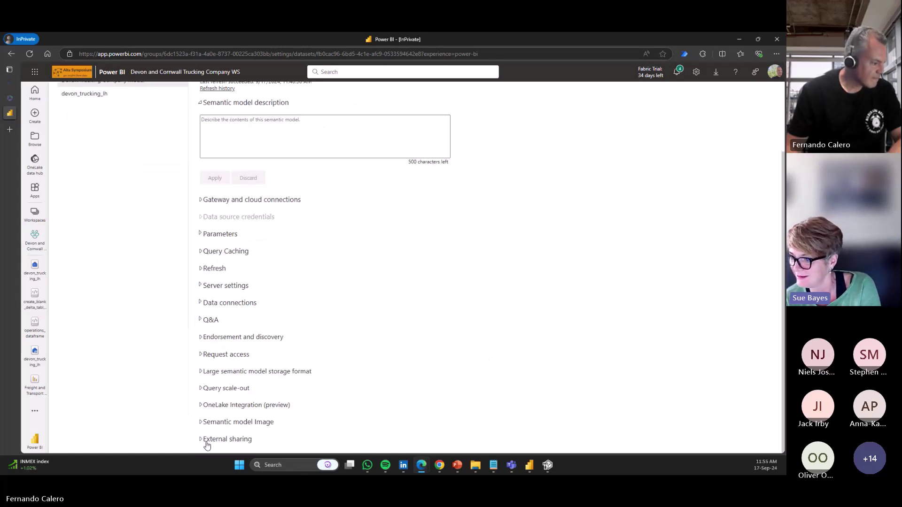
pyautogui.click(253, 406)
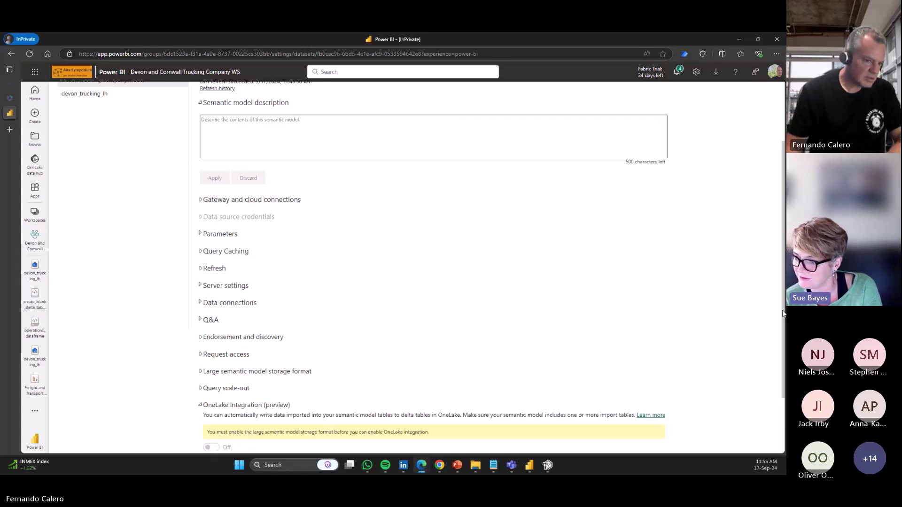
pyautogui.scroll(-2, 783, 313)
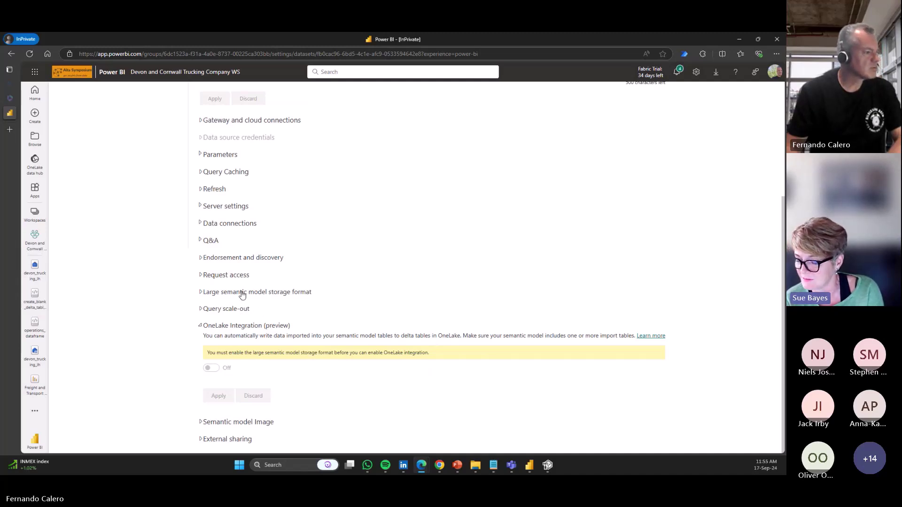
# Examine the Request access, Data connections, Server settings and Refresh sections of the model's settings
pyautogui.click(235, 278)
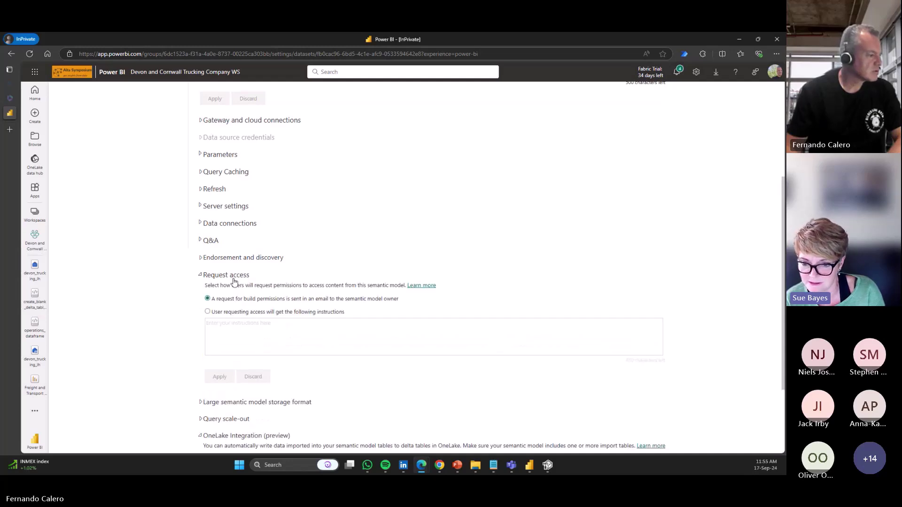
pyautogui.click(216, 225)
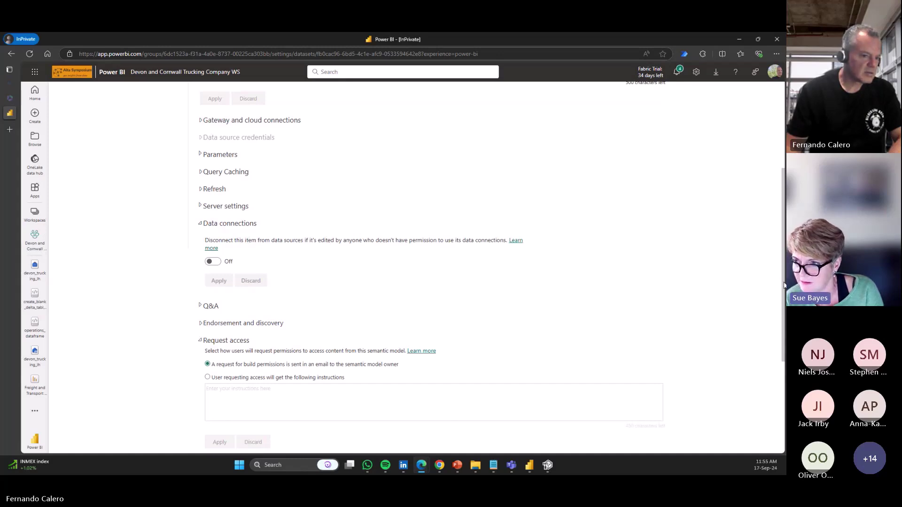
pyautogui.scroll(2, 783, 284)
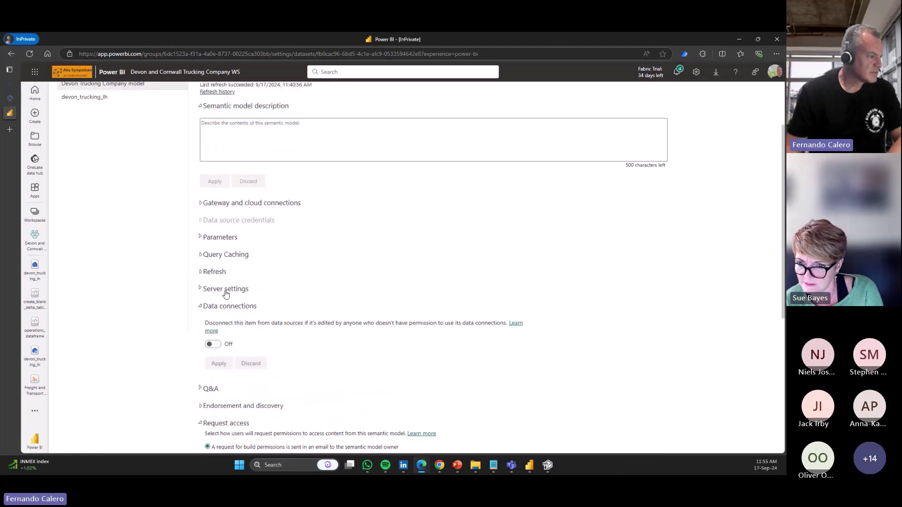
pyautogui.click(226, 289)
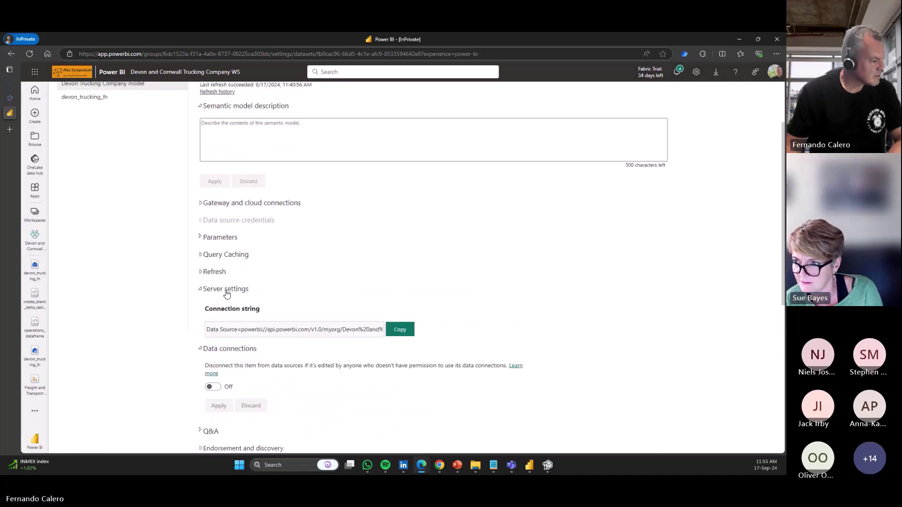
pyautogui.click(214, 272)
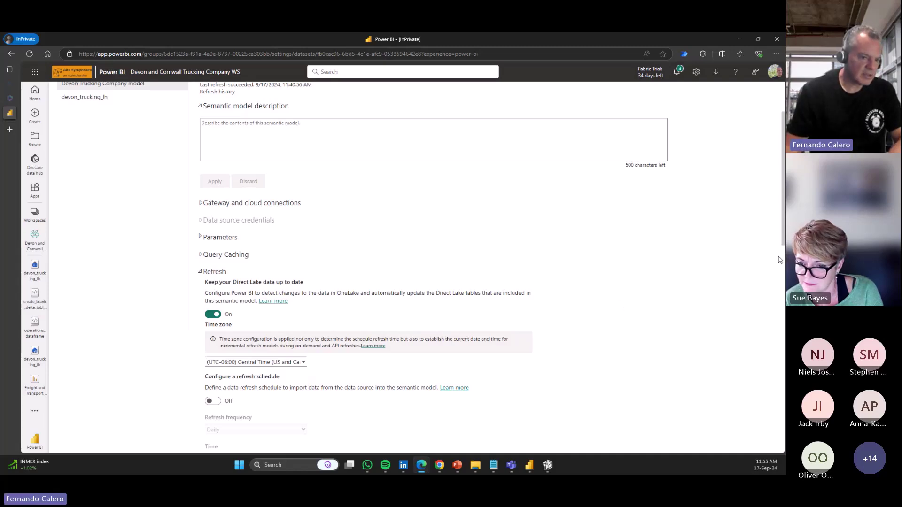
pyautogui.scroll(-2, 780, 260)
pyautogui.scroll(-1, 413, 263)
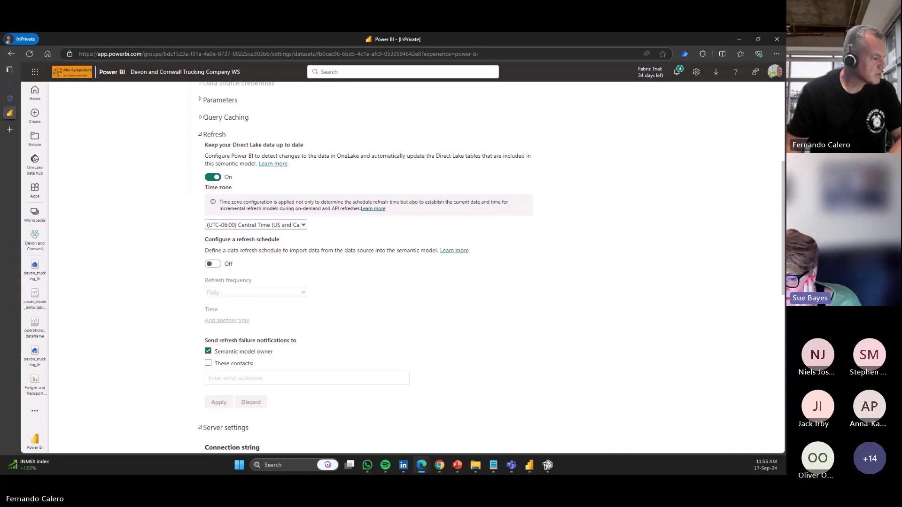
# Review the model's Query Caching, Parameters, and Gateway and cloud connections settings
pyautogui.scroll(3, 722, 244)
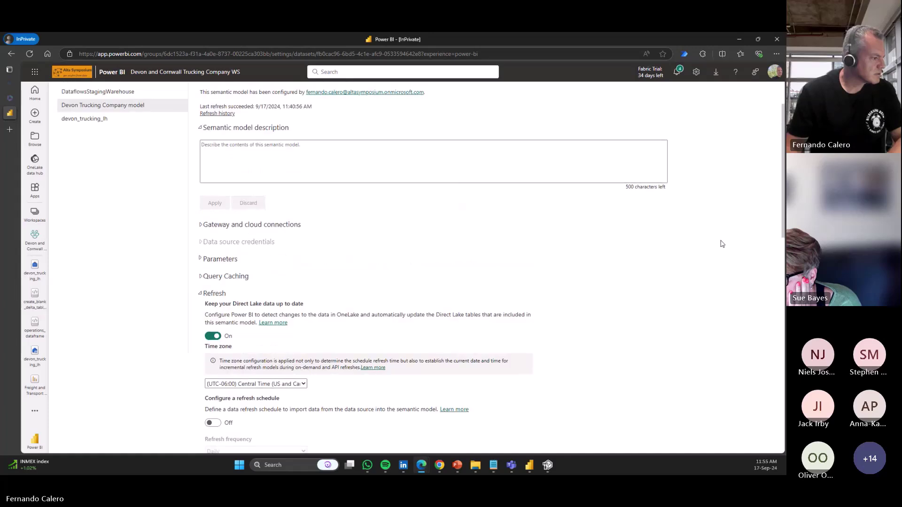
pyautogui.click(234, 278)
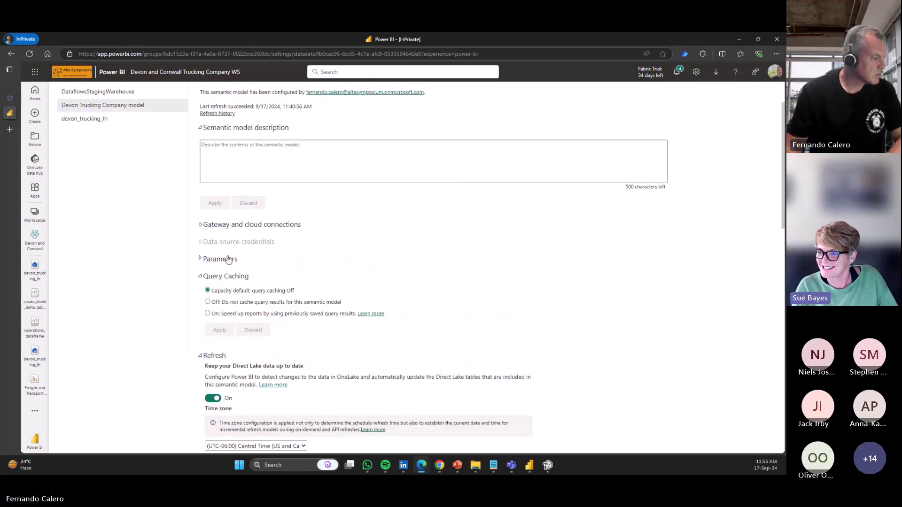
pyautogui.click(229, 260)
pyautogui.click(244, 227)
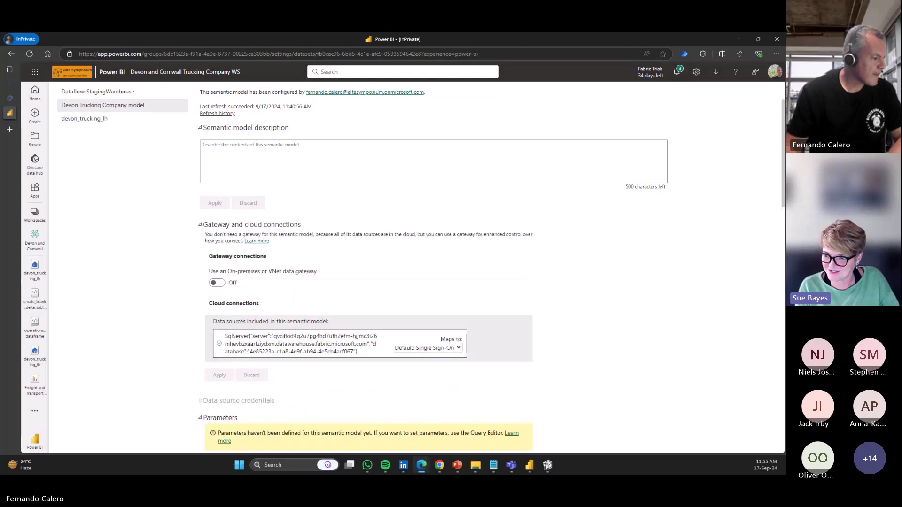
pyautogui.scroll(2, 783, 195)
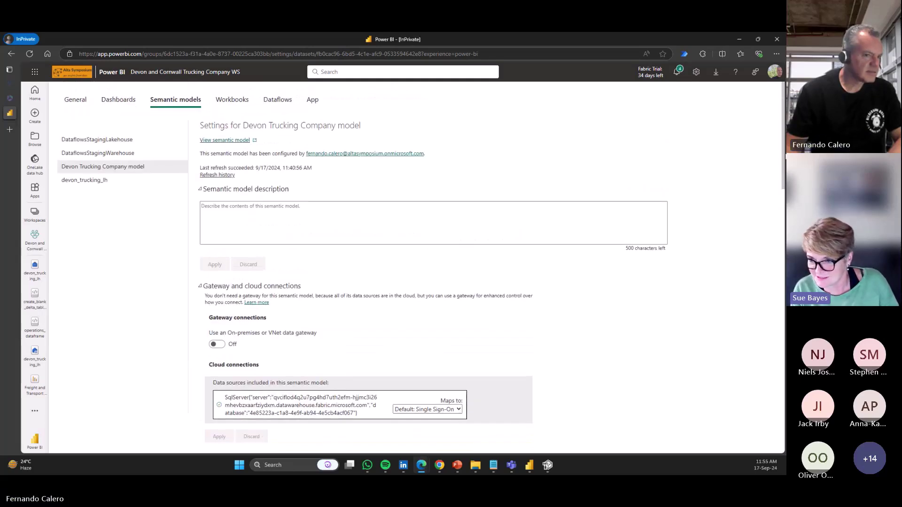
# Look through the remaining model settings and expand Query scale-out to read its requirements
pyautogui.scroll(-1, 783, 177)
pyautogui.scroll(-15, 784, 176)
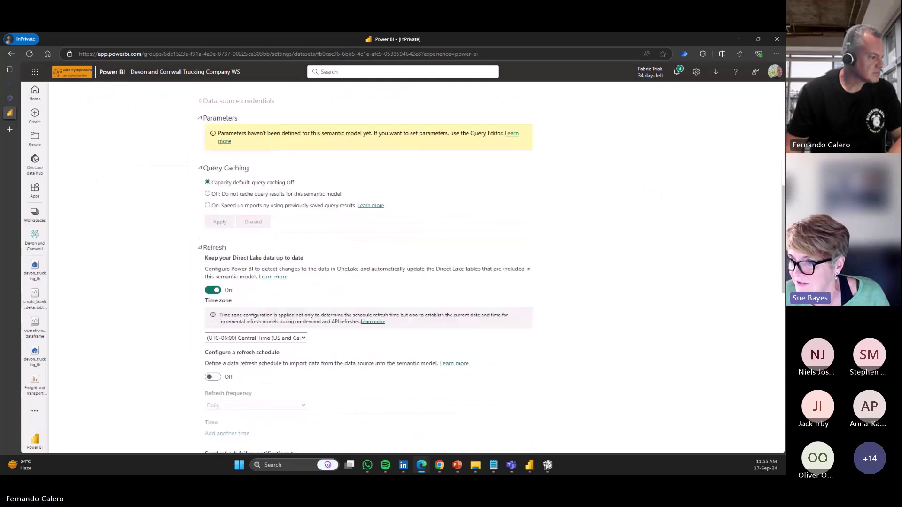
pyautogui.scroll(-4, 491, 263)
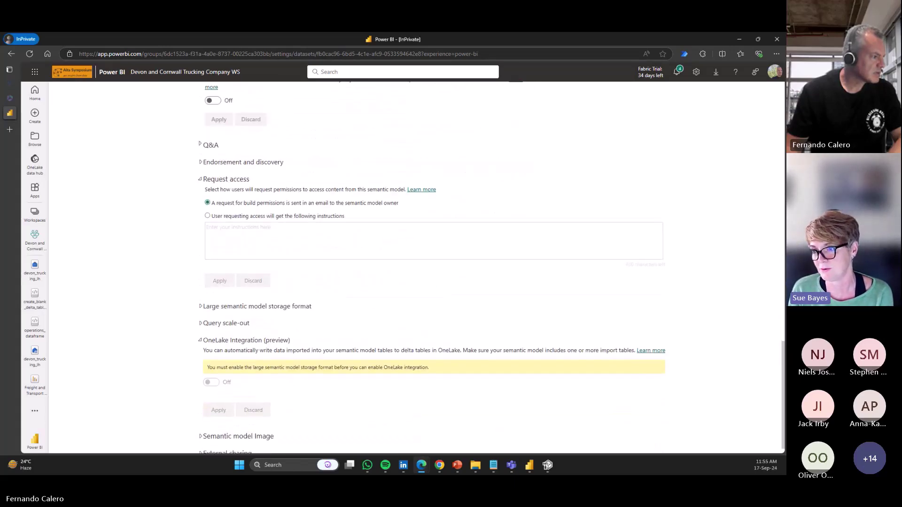
pyautogui.scroll(-1, 491, 263)
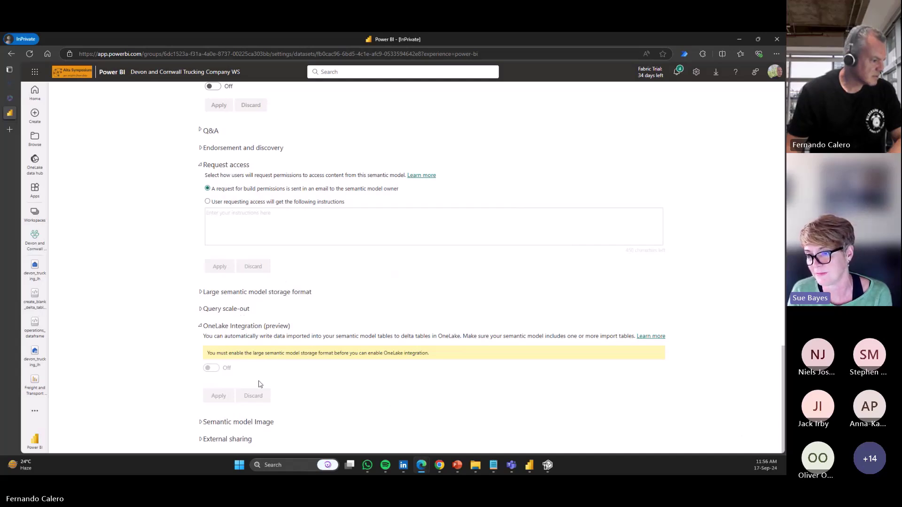
pyautogui.click(226, 309)
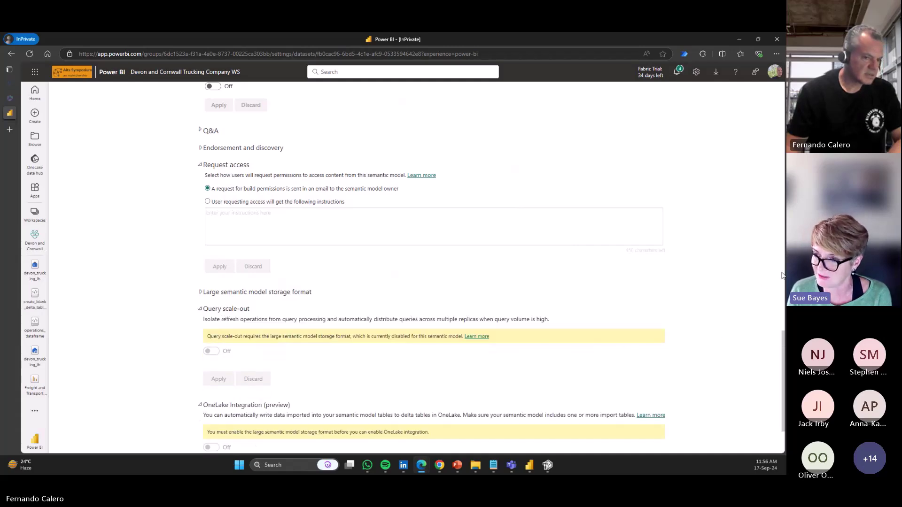
pyautogui.scroll(20, 262, 238)
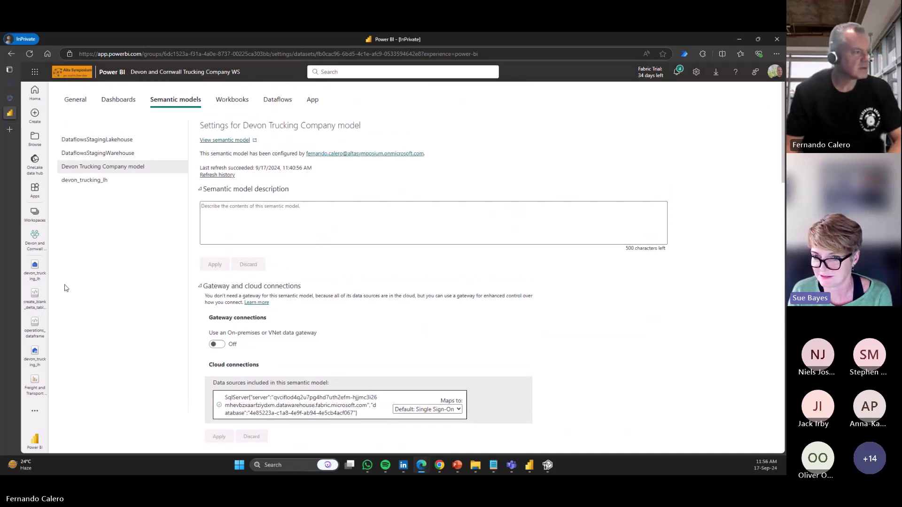
# Go back to the workspace, view the general workspace settings and close them
pyautogui.click(34, 239)
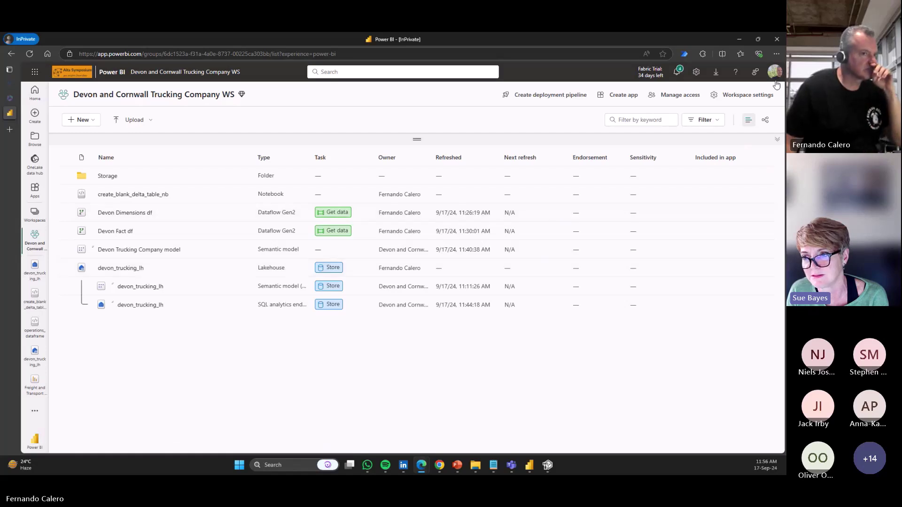
pyautogui.click(736, 97)
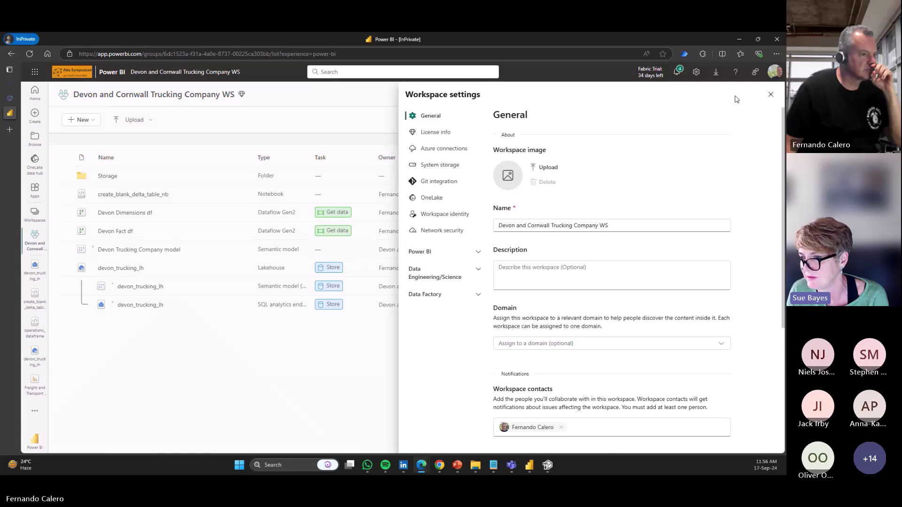
pyautogui.click(771, 96)
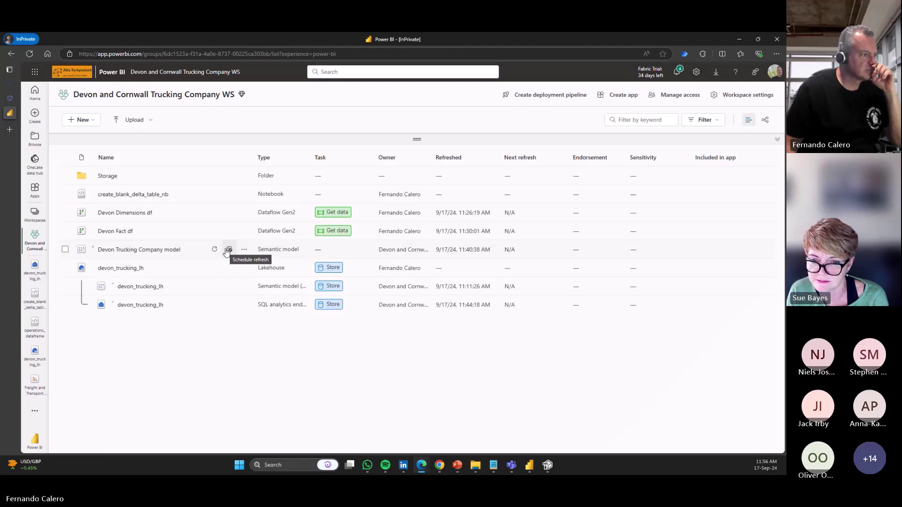
# Reopen the Devon Trucking Company model's settings, collapse the description and show the Refresh section's Direct Lake update option
pyautogui.click(227, 251)
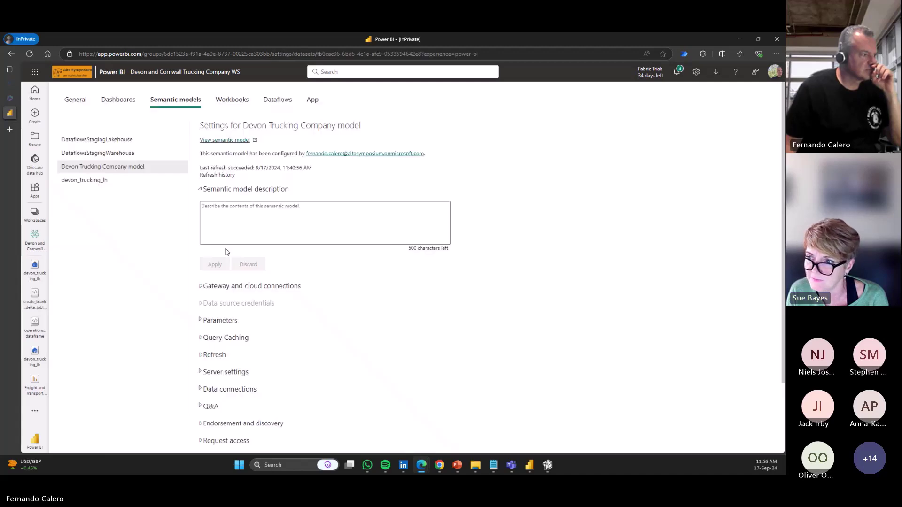
pyautogui.click(202, 190)
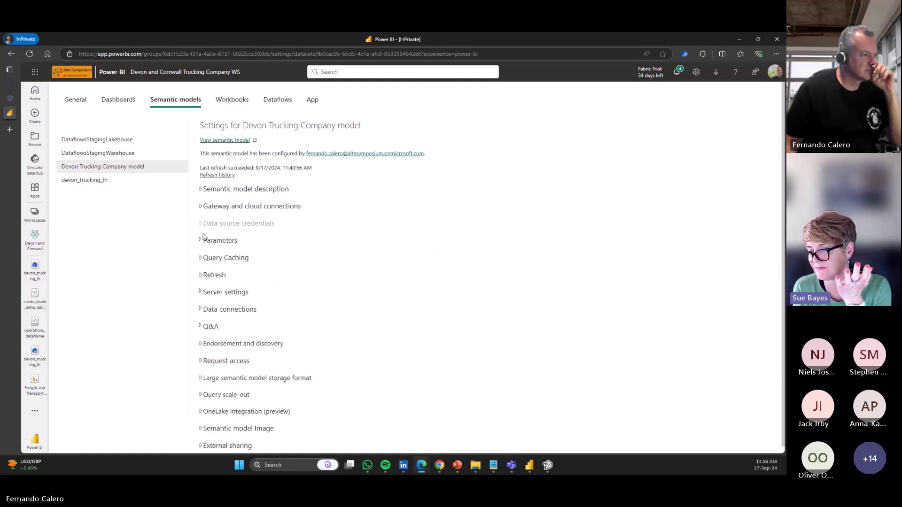
pyautogui.click(200, 278)
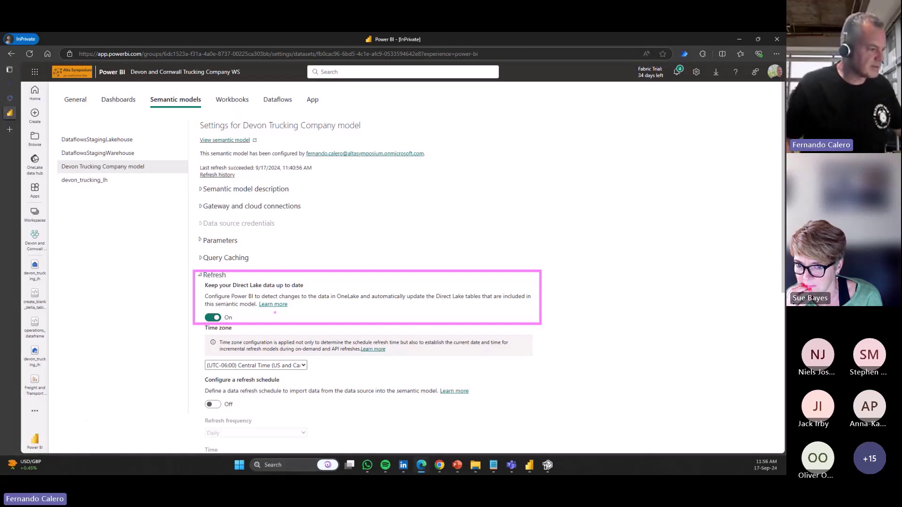
pyautogui.press('Escape')
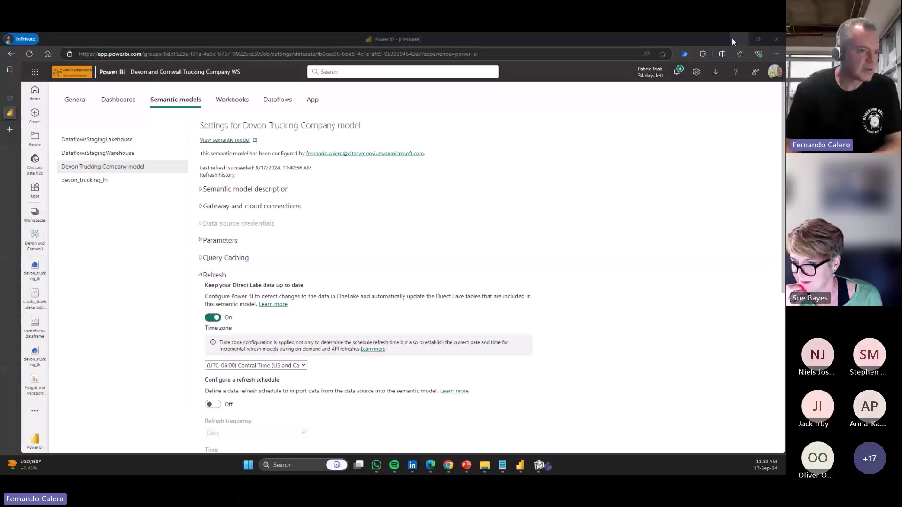
# Switch to the PowerPoint presentation, run the slide show from Demo Time to the Thank You slide and open the Feedback link
pyautogui.click(734, 39)
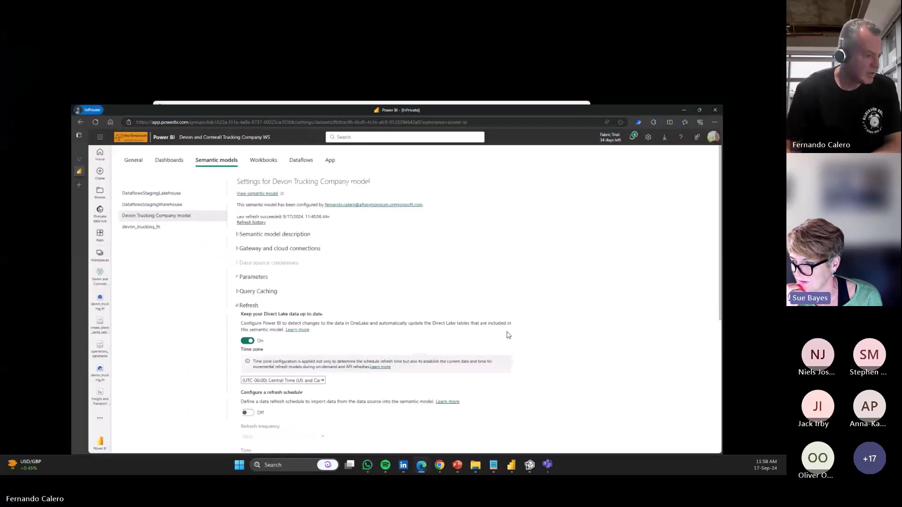
pyautogui.click(466, 465)
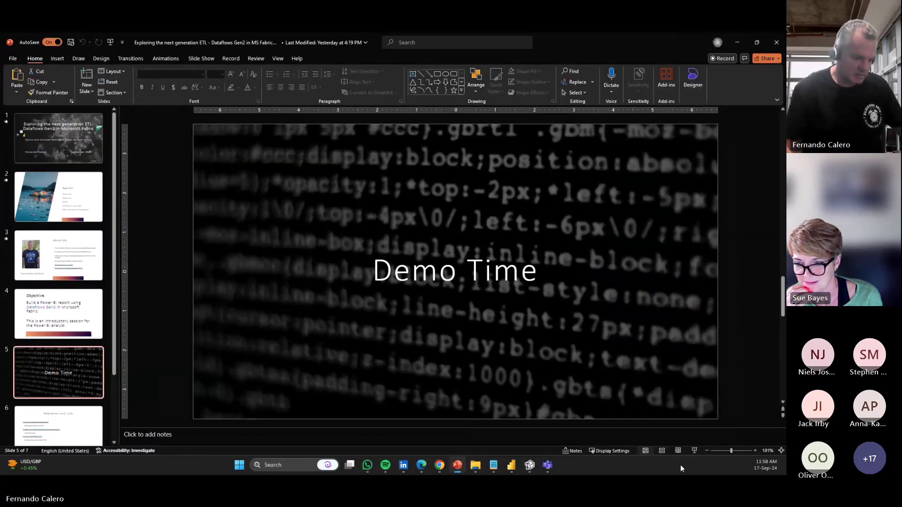
pyautogui.click(695, 450)
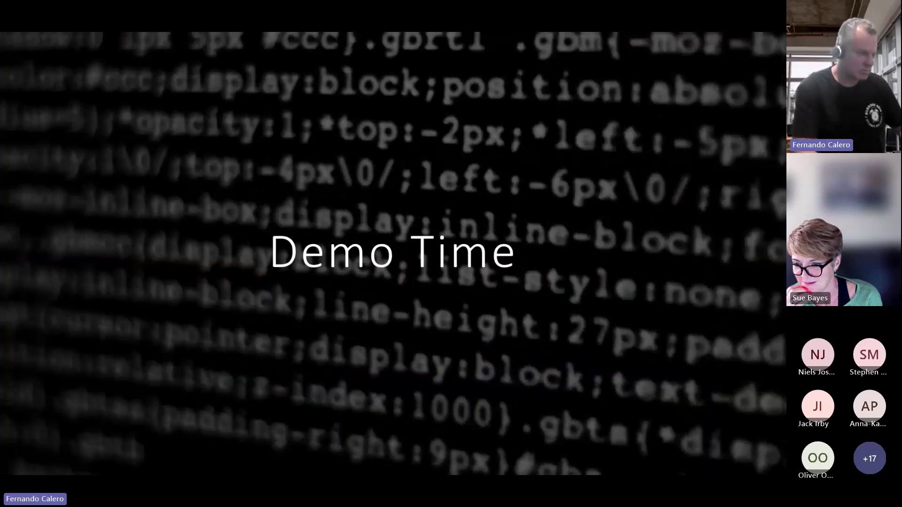
pyautogui.press('Right')
pyautogui.press('Right')
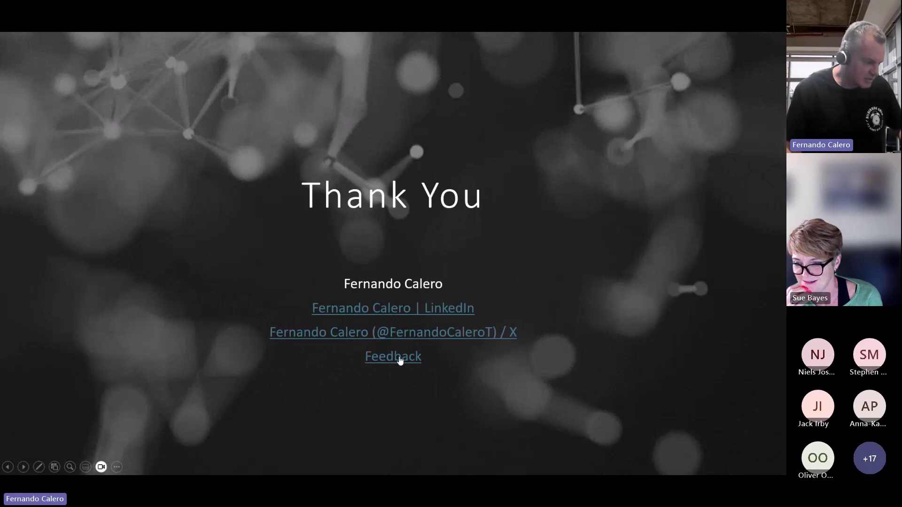
pyautogui.click(401, 359)
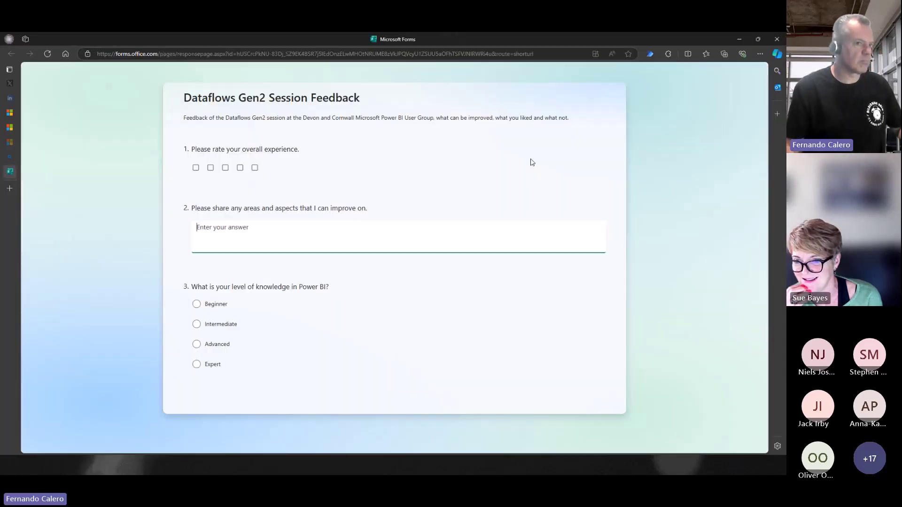